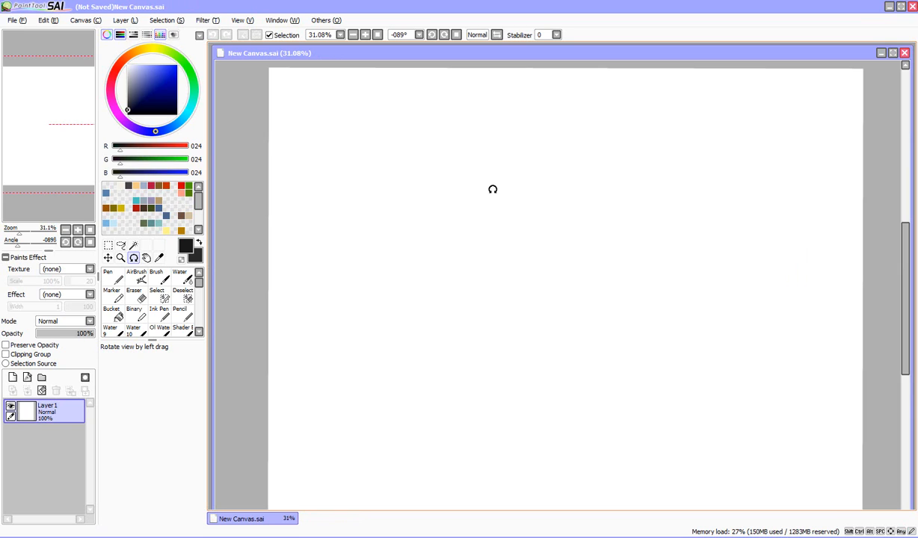
# Set the Brush to size 100 with a light blue color (RGB 104, 113, 237) and paint a small test mark on the canvas.
pyautogui.click(163, 296)
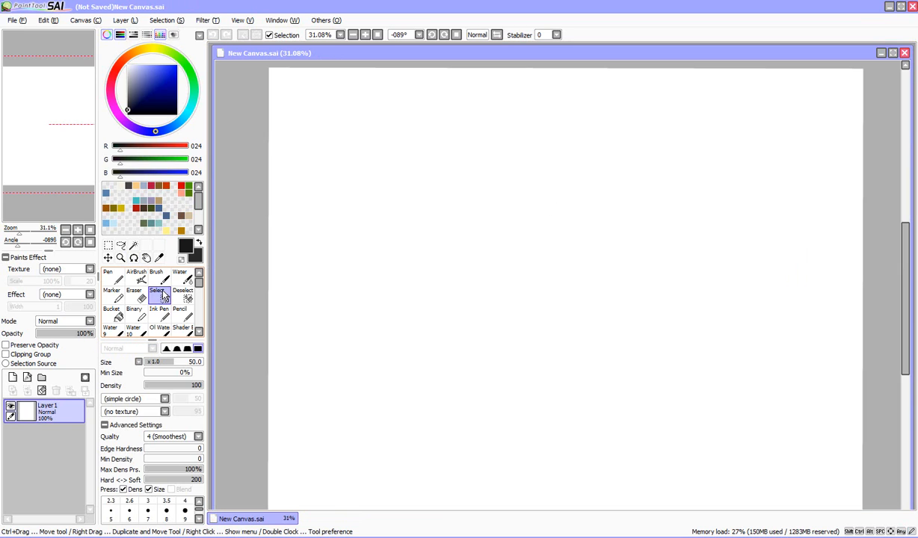
pyautogui.click(163, 278)
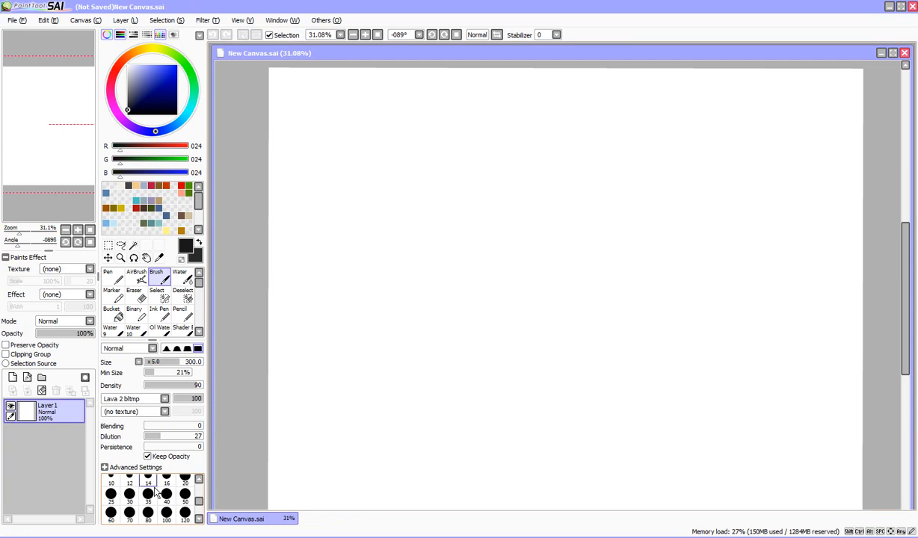
pyautogui.click(130, 494)
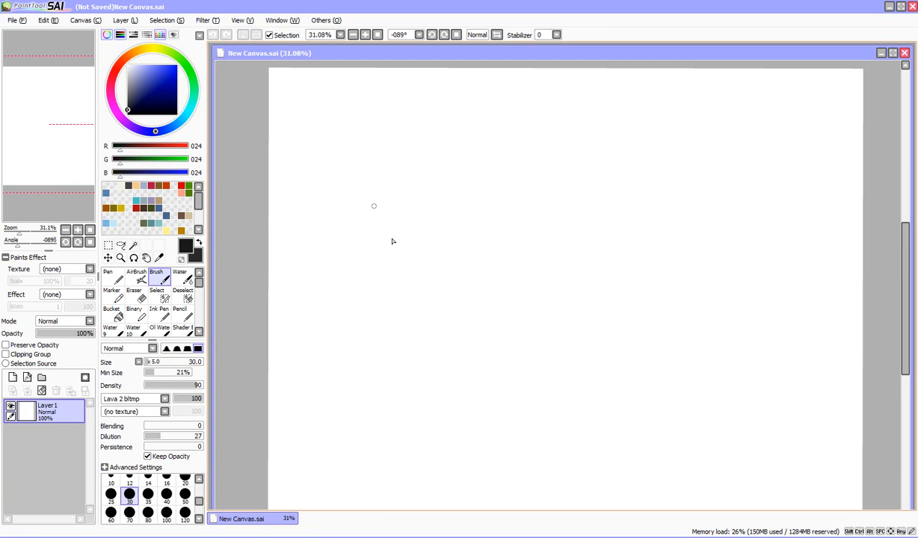
pyautogui.click(155, 70)
pyautogui.click(166, 512)
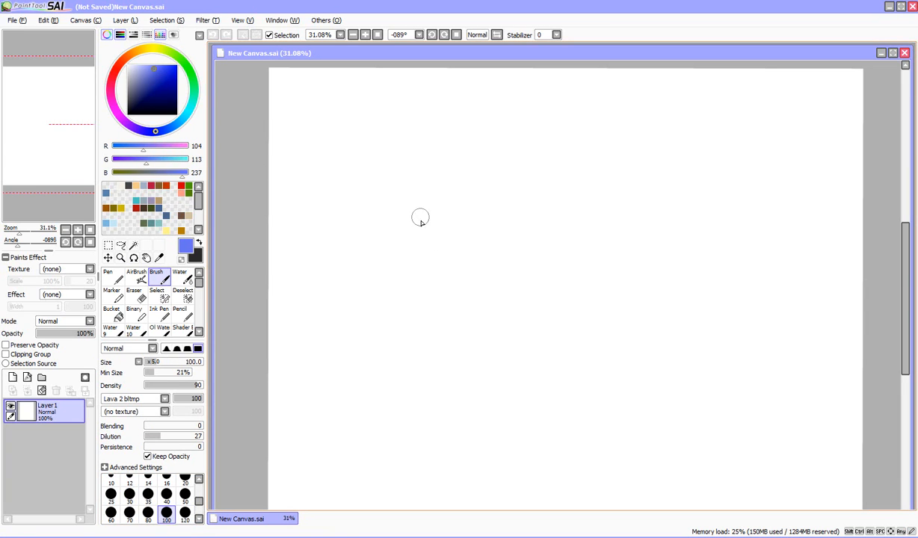
pyautogui.moveTo(316, 113); pyautogui.dragTo(326, 132)
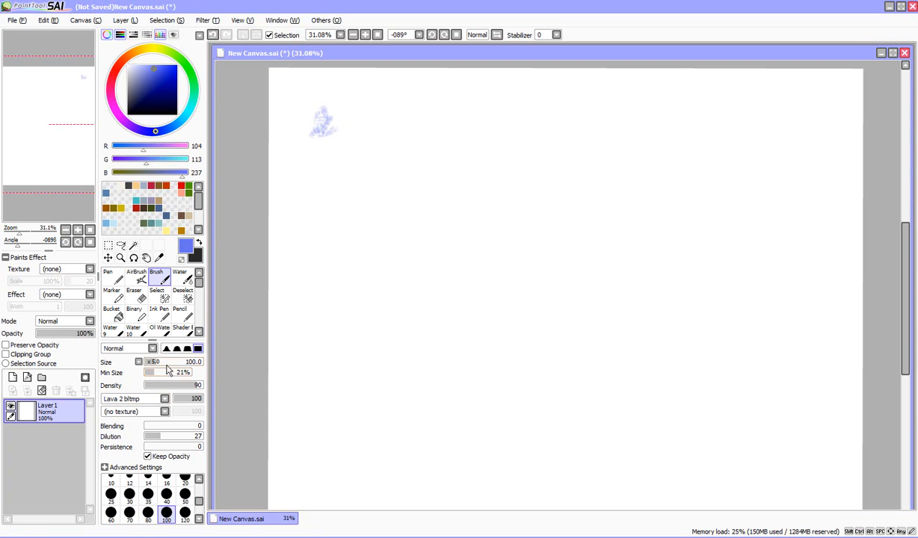
# Give the Brush a simple circle shape, Min Size 0%, Density 100 and Dilution 0, and draw a zigzag test stroke.
pyautogui.click(131, 399)
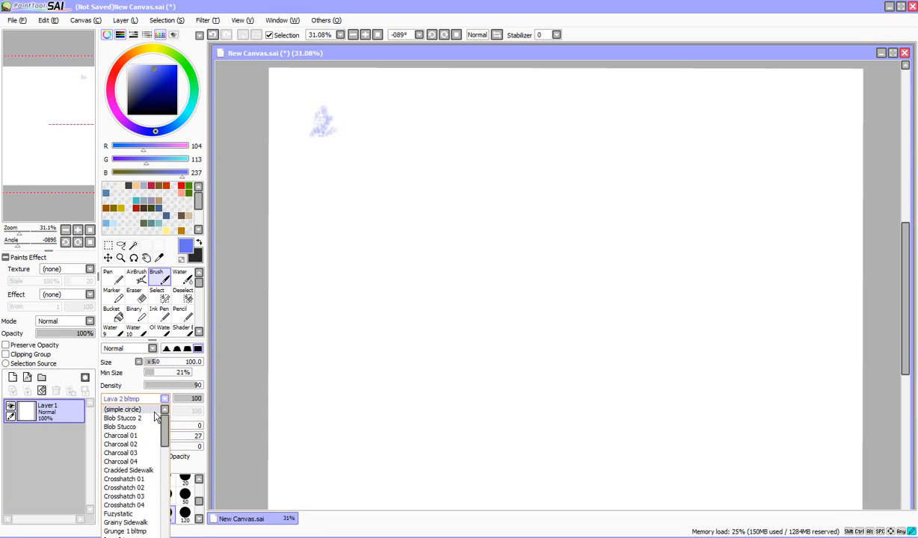
pyautogui.click(154, 410)
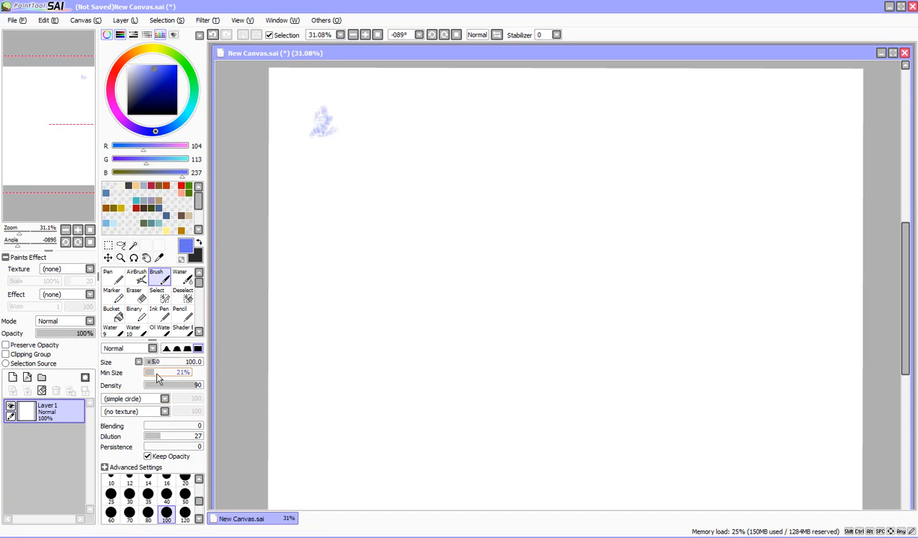
pyautogui.moveTo(157, 376); pyautogui.dragTo(145, 374)
pyautogui.click(196, 386)
pyautogui.moveTo(158, 443); pyautogui.dragTo(144, 438)
pyautogui.moveTo(362, 141)
pyautogui.mouseDown()
pyautogui.moveTo(385, 131)
pyautogui.moveTo(437, 142)
pyautogui.mouseUp()
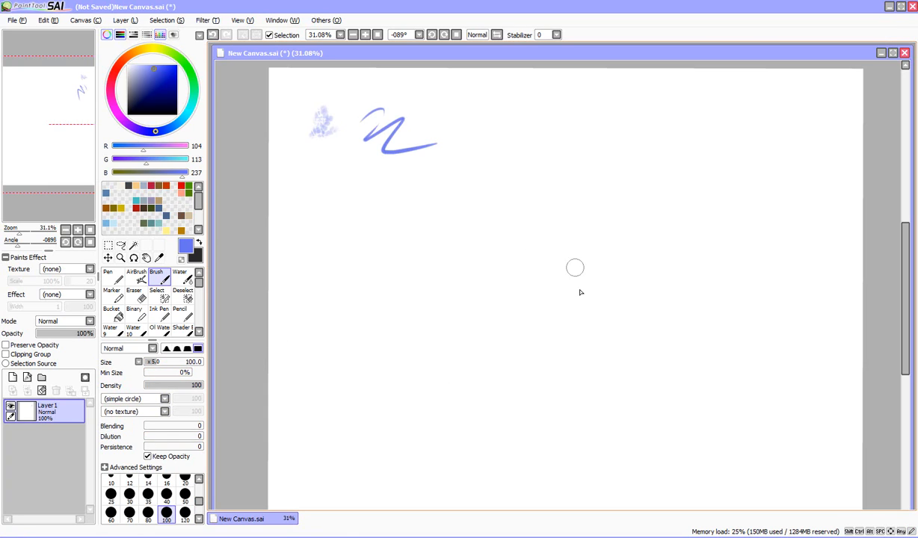
# Clear the test strokes from Layer1 and set the brush size to 70.
pyautogui.moveTo(20, 229)
pyautogui.mouseDown()
pyautogui.moveTo(10, 232)
pyautogui.moveTo(18, 238)
pyautogui.mouseUp()
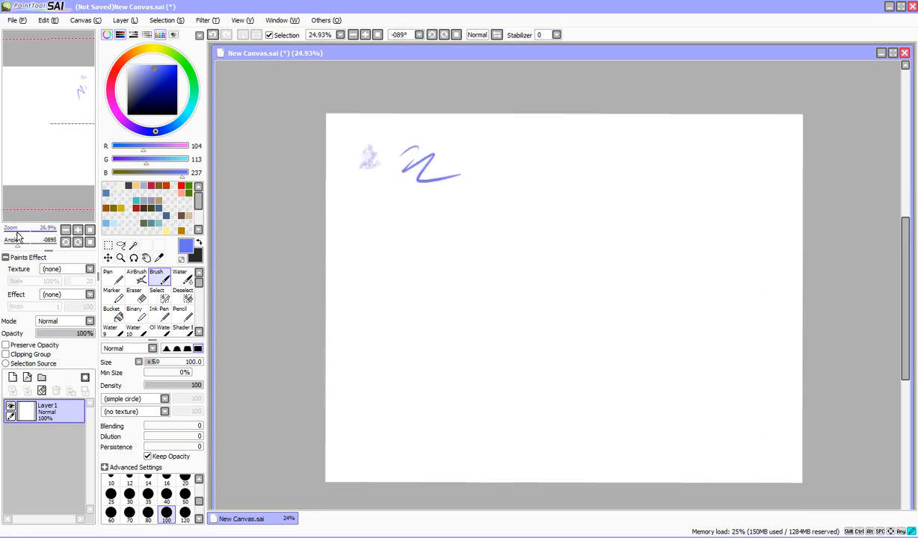
pyautogui.moveTo(905, 247); pyautogui.dragTo(905, 258)
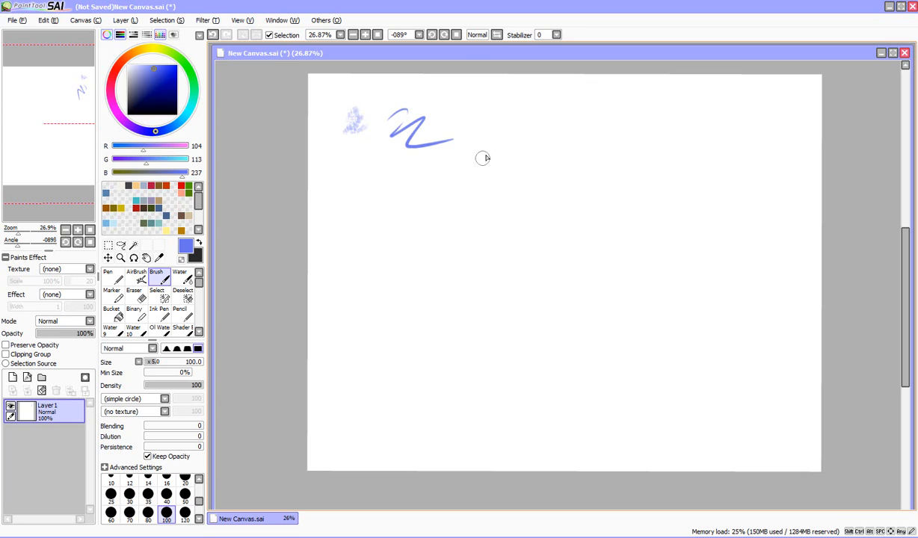
pyautogui.click(42, 392)
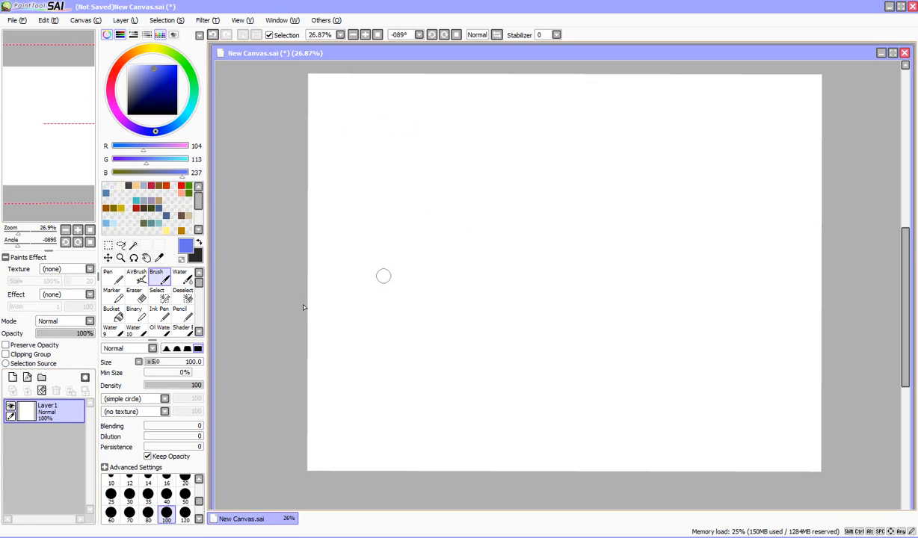
pyautogui.click(166, 494)
pyautogui.click(130, 513)
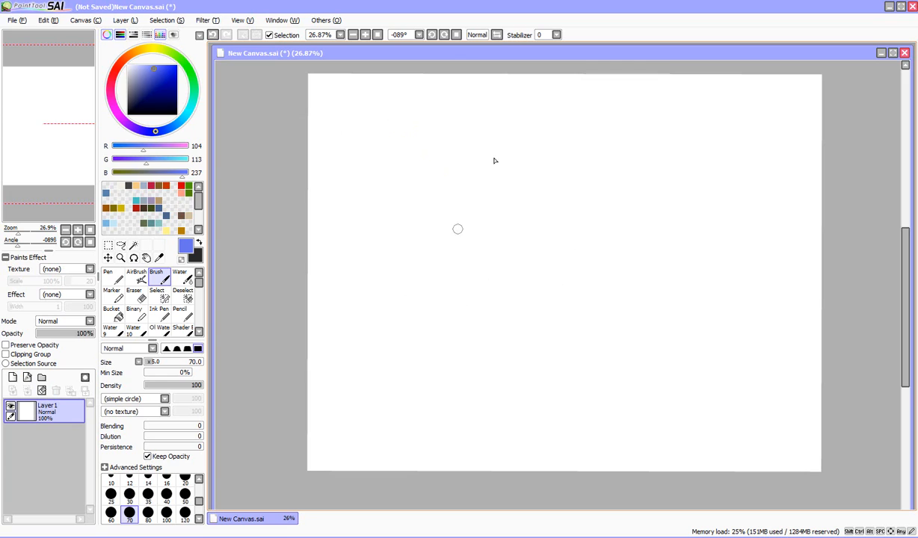
# Sketch an oval head with crossed facial guidelines and a pointed jaw in the upper middle of the canvas.
pyautogui.moveTo(486, 160); pyautogui.dragTo(499, 216)
pyautogui.moveTo(513, 170)
pyautogui.mouseDown()
pyautogui.moveTo(462, 190)
pyautogui.moveTo(441, 187)
pyautogui.mouseUp()
pyautogui.moveTo(481, 142)
pyautogui.mouseDown()
pyautogui.moveTo(461, 212)
pyautogui.moveTo(520, 202)
pyautogui.moveTo(486, 228)
pyautogui.moveTo(472, 217)
pyautogui.moveTo(523, 204)
pyautogui.mouseUp()
pyautogui.moveTo(524, 128); pyautogui.dragTo(529, 213)
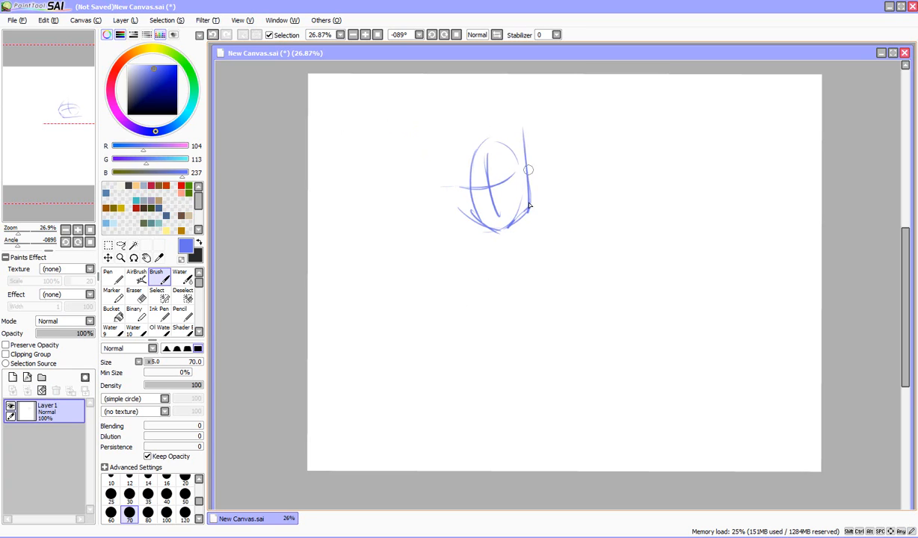
pyautogui.moveTo(470, 154)
pyautogui.mouseDown()
pyautogui.moveTo(498, 142)
pyautogui.moveTo(464, 155)
pyautogui.moveTo(449, 217)
pyautogui.moveTo(486, 123)
pyautogui.moveTo(512, 217)
pyautogui.moveTo(505, 274)
pyautogui.mouseUp()
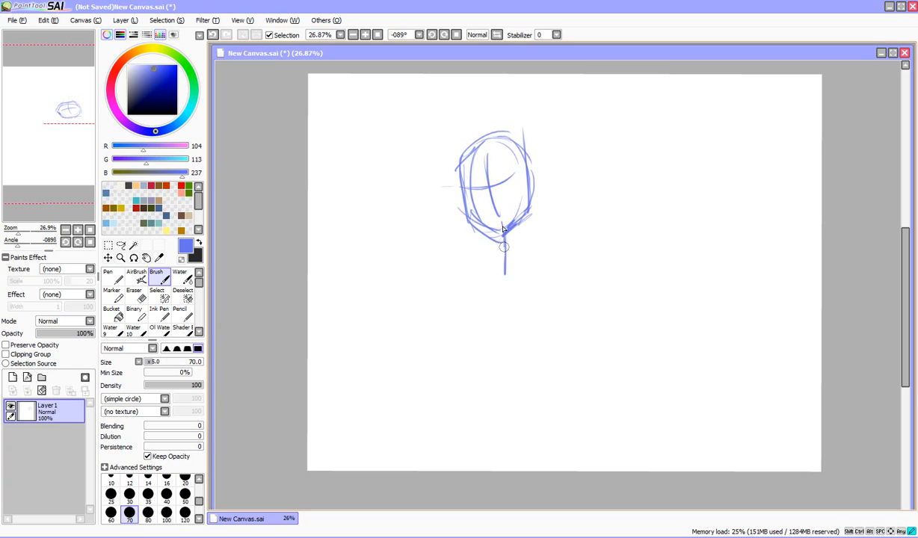
# Sketch the neck and the sloping shoulder lines beneath the head.
pyautogui.moveTo(482, 235)
pyautogui.mouseDown()
pyautogui.moveTo(482, 260)
pyautogui.moveTo(516, 258)
pyautogui.mouseUp()
pyautogui.moveTo(450, 271)
pyautogui.mouseDown()
pyautogui.moveTo(496, 249)
pyautogui.moveTo(546, 263)
pyautogui.mouseUp()
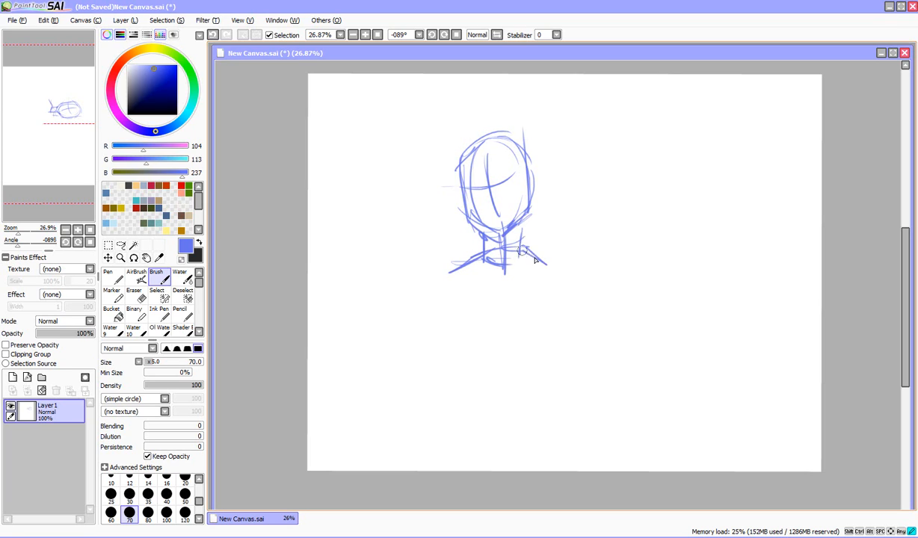
pyautogui.moveTo(508, 237); pyautogui.dragTo(544, 262)
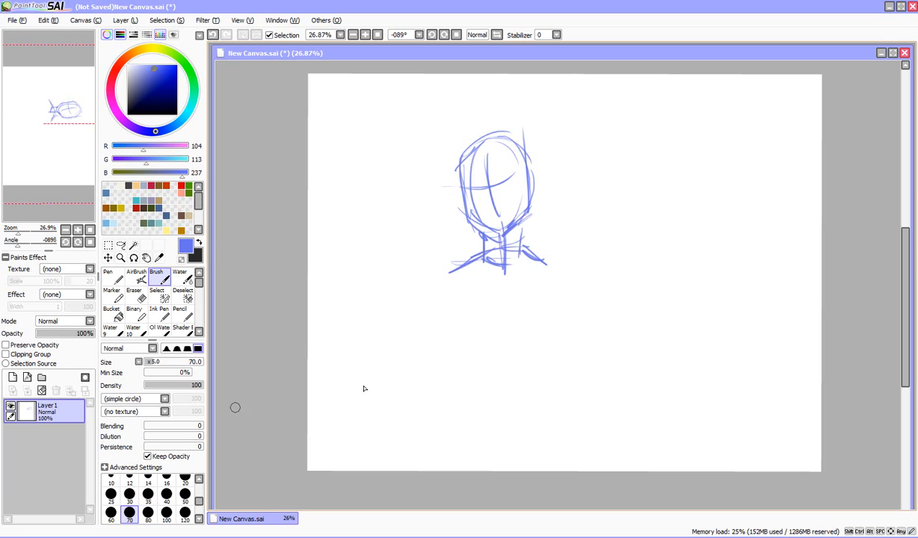
# Clear the head sketch from Layer1 and rotate the view to 0° so the whole canvas fits in portrait orientation.
pyautogui.click(42, 391)
pyautogui.click(133, 257)
pyautogui.moveTo(644, 329)
pyautogui.mouseDown()
pyautogui.moveTo(616, 355)
pyautogui.moveTo(570, 350)
pyautogui.moveTo(605, 321)
pyautogui.moveTo(594, 323)
pyautogui.mouseUp()
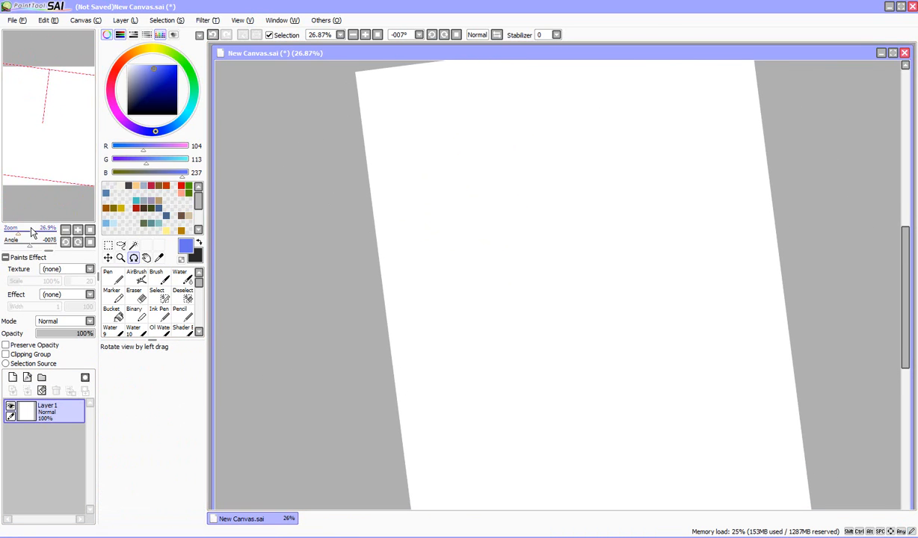
pyautogui.moveTo(32, 233); pyautogui.dragTo(18, 227)
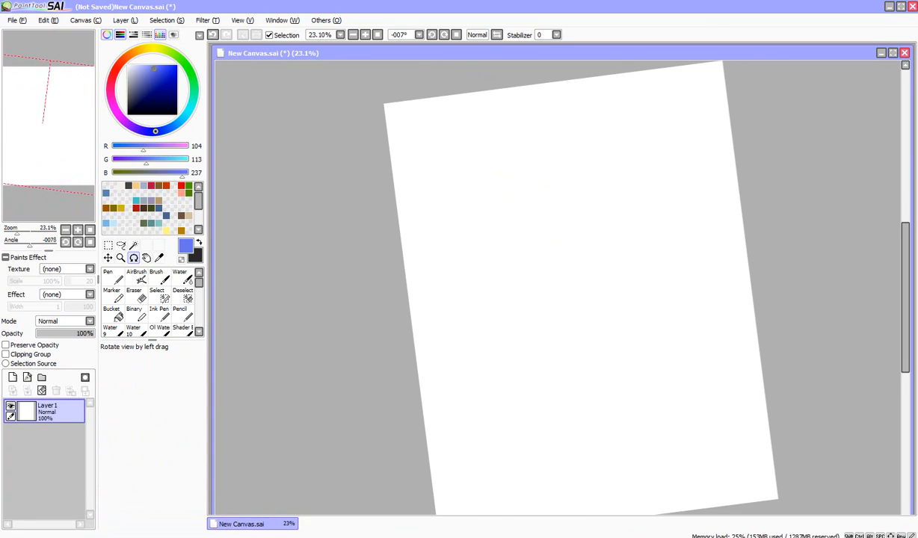
pyautogui.click(168, 280)
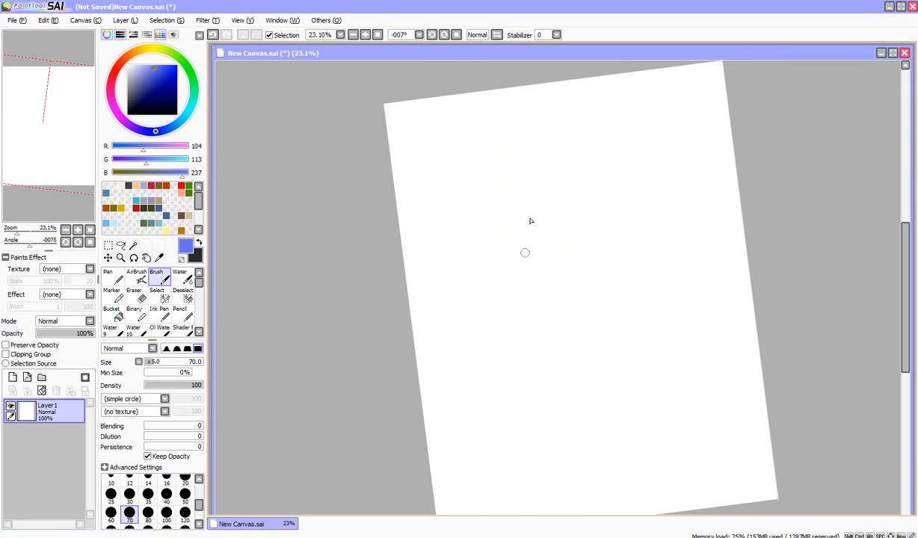
pyautogui.click(133, 258)
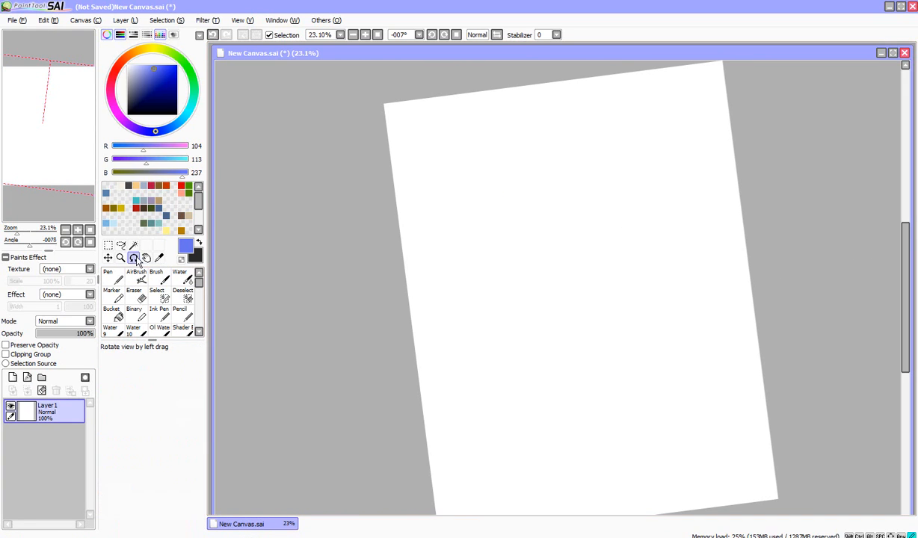
pyautogui.moveTo(692, 213); pyautogui.dragTo(704, 225)
pyautogui.scroll(-2, 899, 217)
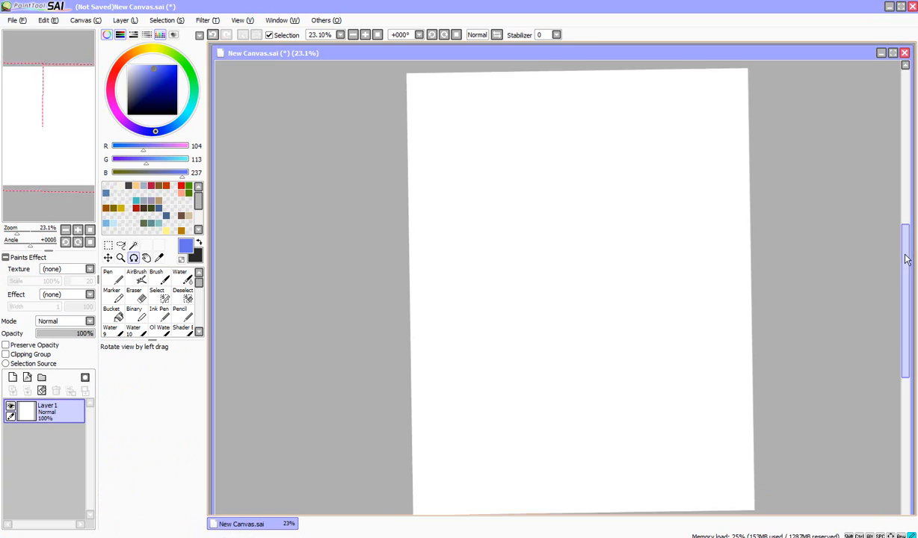
# Sketch a figure's head with facial guidelines, neck, curved shoulder line and tapering torso in the canvas's upper half with the Brush.
pyautogui.click(157, 277)
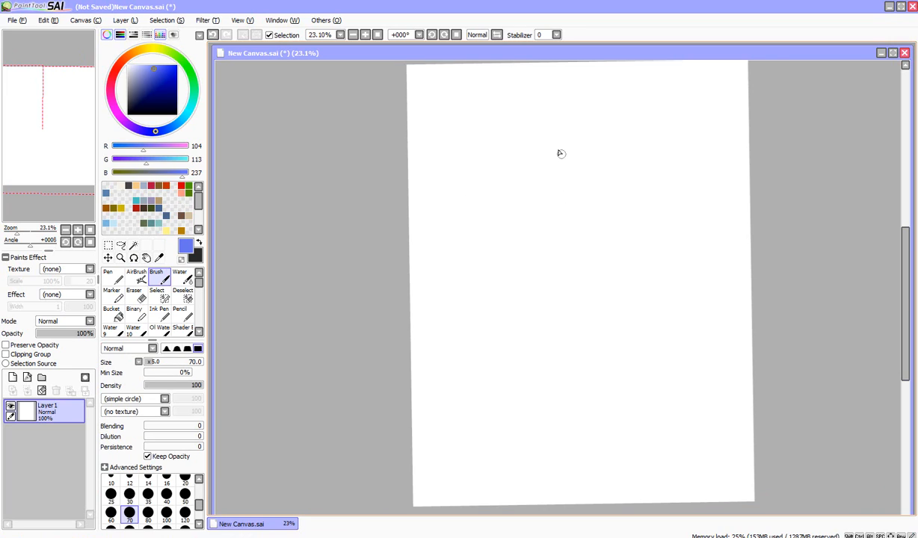
pyautogui.moveTo(565, 133); pyautogui.dragTo(567, 167)
pyautogui.moveTo(552, 145)
pyautogui.mouseDown()
pyautogui.moveTo(579, 110)
pyautogui.moveTo(557, 134)
pyautogui.moveTo(586, 132)
pyautogui.moveTo(558, 170)
pyautogui.moveTo(586, 158)
pyautogui.moveTo(562, 132)
pyautogui.moveTo(606, 182)
pyautogui.moveTo(530, 179)
pyautogui.moveTo(613, 202)
pyautogui.moveTo(577, 248)
pyautogui.mouseUp()
pyautogui.moveTo(566, 201)
pyautogui.mouseDown()
pyautogui.moveTo(526, 205)
pyautogui.moveTo(535, 253)
pyautogui.moveTo(608, 217)
pyautogui.moveTo(555, 278)
pyautogui.moveTo(554, 221)
pyautogui.moveTo(545, 288)
pyautogui.moveTo(550, 267)
pyautogui.moveTo(524, 265)
pyautogui.moveTo(557, 291)
pyautogui.moveTo(578, 280)
pyautogui.moveTo(539, 297)
pyautogui.moveTo(527, 208)
pyautogui.mouseUp()
pyautogui.moveTo(571, 158)
pyautogui.mouseDown()
pyautogui.moveTo(557, 135)
pyautogui.moveTo(587, 139)
pyautogui.moveTo(569, 120)
pyautogui.moveTo(585, 129)
pyautogui.moveTo(557, 143)
pyautogui.moveTo(572, 174)
pyautogui.moveTo(594, 141)
pyautogui.moveTo(581, 112)
pyautogui.moveTo(583, 162)
pyautogui.mouseUp()
pyautogui.moveTo(540, 184)
pyautogui.mouseDown()
pyautogui.moveTo(534, 213)
pyautogui.moveTo(538, 243)
pyautogui.moveTo(599, 248)
pyautogui.mouseUp()
pyautogui.moveTo(602, 210); pyautogui.dragTo(586, 258)
pyautogui.moveTo(562, 205)
pyautogui.mouseDown()
pyautogui.moveTo(566, 287)
pyautogui.moveTo(590, 270)
pyautogui.mouseUp()
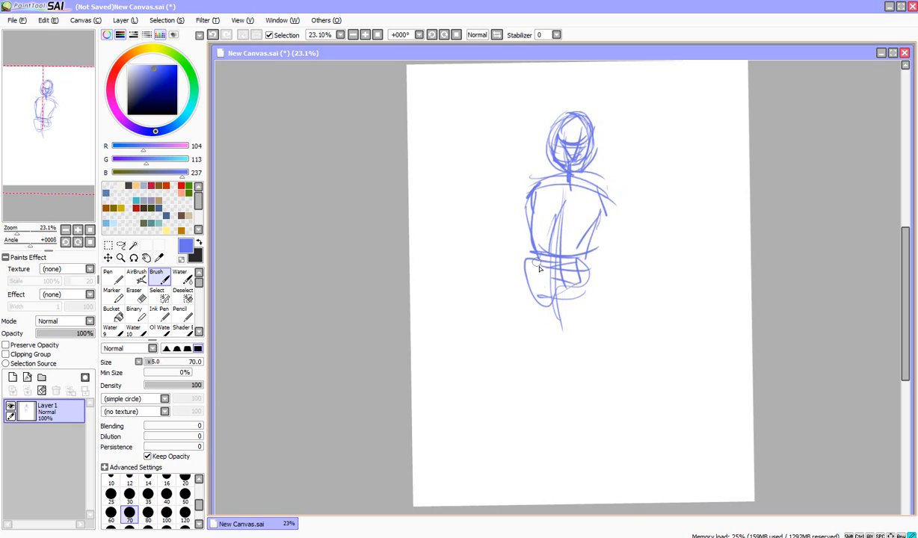
# Block in boxy hips below the waist and round off the figure's shoulder on the right side of the canvas.
pyautogui.moveTo(528, 262)
pyautogui.mouseDown()
pyautogui.moveTo(540, 293)
pyautogui.moveTo(602, 296)
pyautogui.mouseUp()
pyautogui.moveTo(532, 285); pyautogui.dragTo(591, 288)
pyautogui.moveTo(597, 173); pyautogui.dragTo(606, 223)
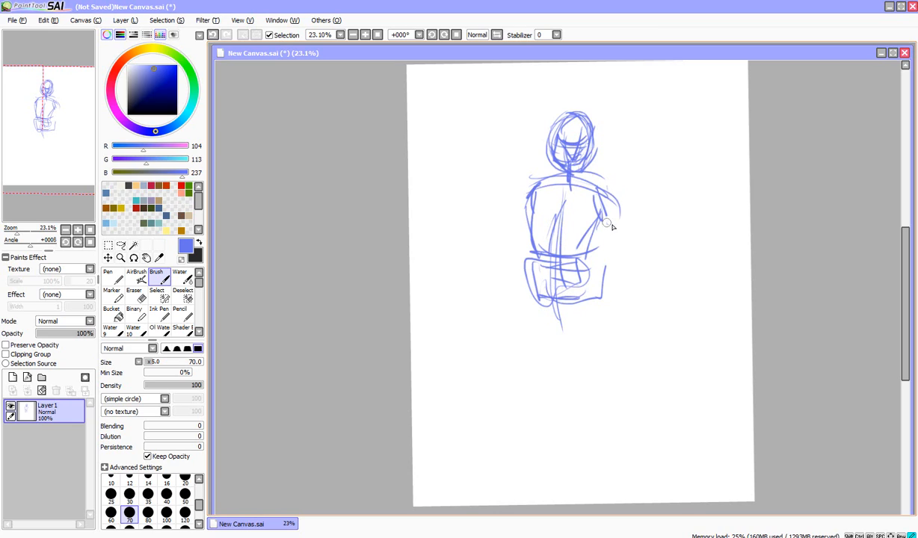
pyautogui.moveTo(603, 187); pyautogui.dragTo(586, 243)
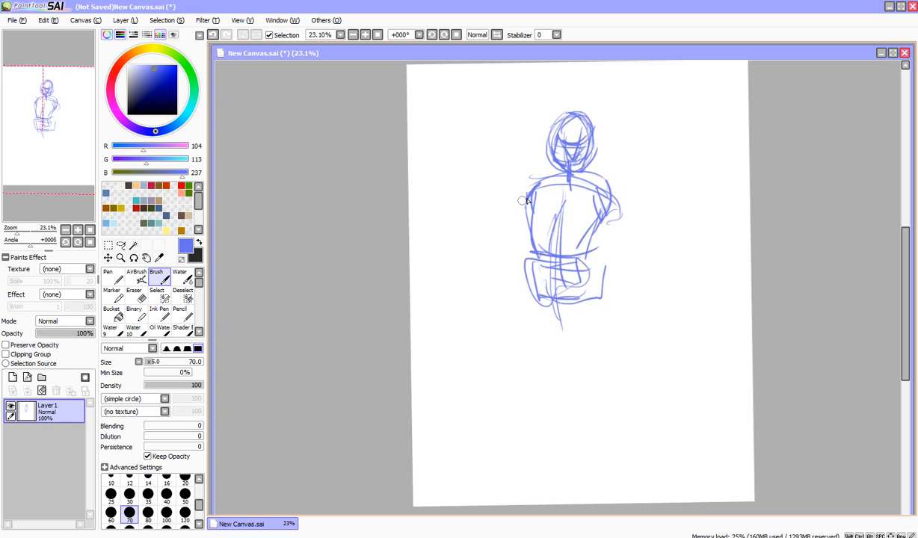
# Draw both arms angling outward from the shoulders and add a rough hand to the longer arm.
pyautogui.moveTo(521, 217); pyautogui.dragTo(478, 266)
pyautogui.moveTo(612, 208); pyautogui.dragTo(655, 274)
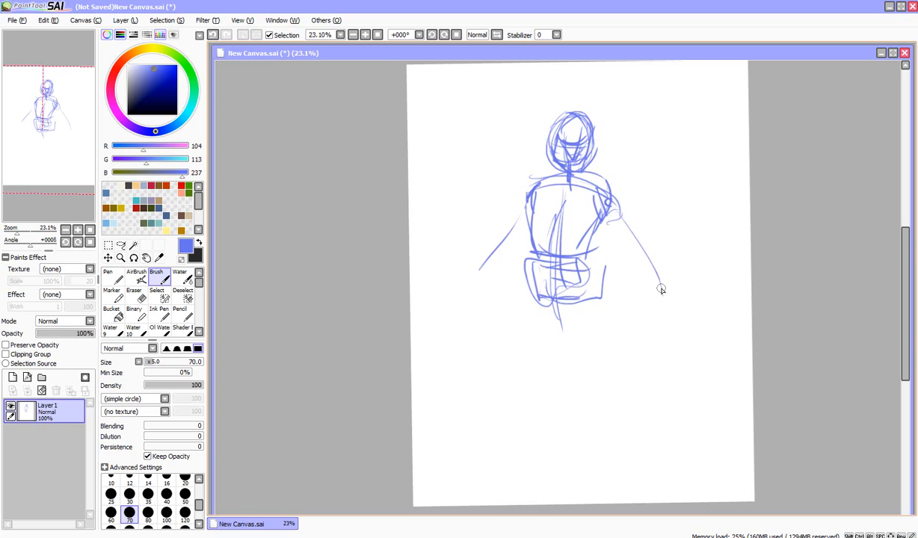
pyautogui.moveTo(633, 226)
pyautogui.mouseDown()
pyautogui.moveTo(669, 306)
pyautogui.moveTo(668, 324)
pyautogui.moveTo(688, 342)
pyautogui.moveTo(665, 333)
pyautogui.moveTo(674, 344)
pyautogui.mouseUp()
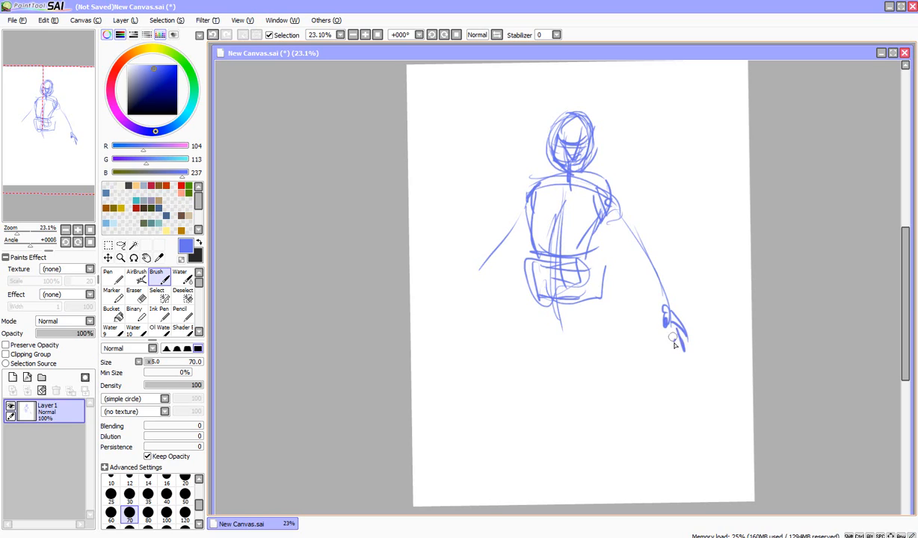
# Sketch both thighs spread apart below the hips.
pyautogui.moveTo(525, 311)
pyautogui.mouseDown()
pyautogui.moveTo(486, 368)
pyautogui.moveTo(485, 357)
pyautogui.mouseUp()
pyautogui.moveTo(503, 274); pyautogui.dragTo(471, 355)
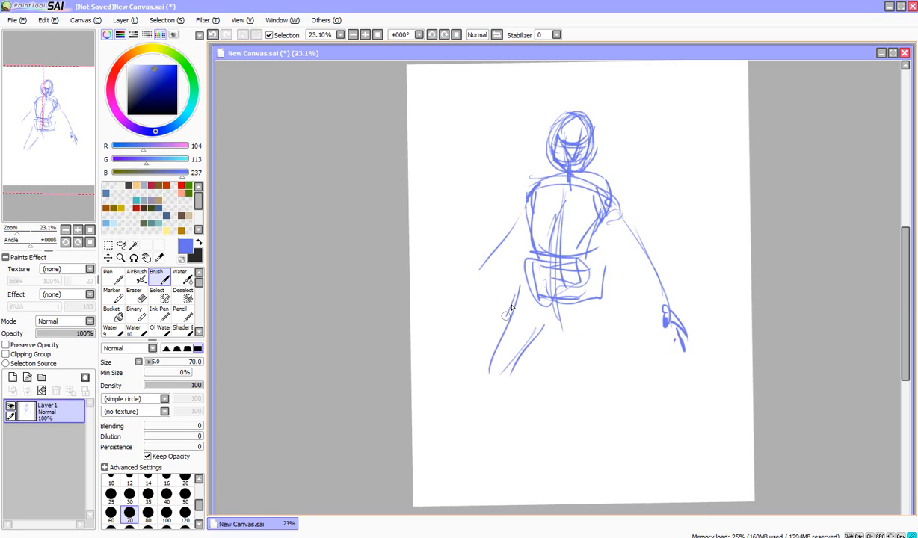
pyautogui.moveTo(490, 298); pyautogui.dragTo(476, 351)
pyautogui.moveTo(557, 303); pyautogui.dragTo(598, 380)
pyautogui.moveTo(580, 272); pyautogui.dragTo(607, 380)
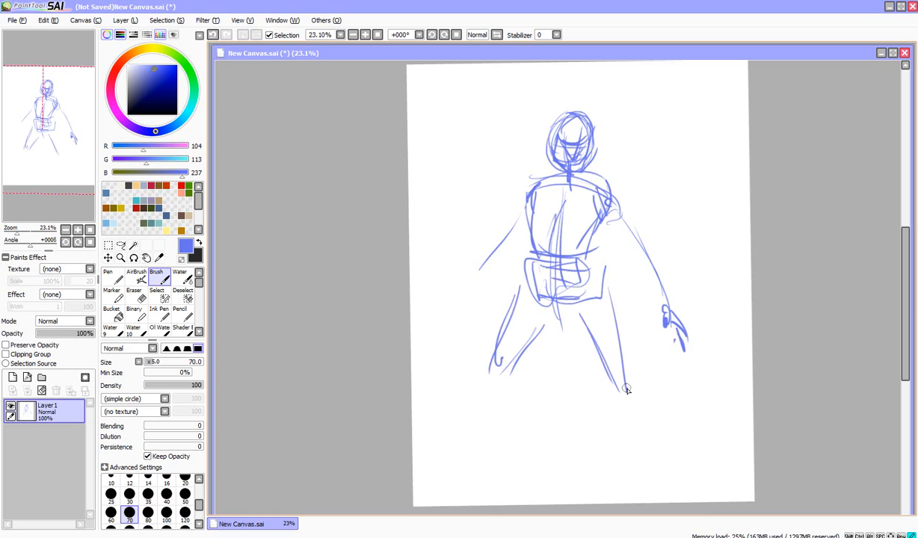
# Erase the figure's legs, hips and lower torso with the Eraser.
pyautogui.click(135, 294)
pyautogui.moveTo(501, 325)
pyautogui.mouseDown()
pyautogui.moveTo(486, 344)
pyautogui.moveTo(493, 281)
pyautogui.mouseUp()
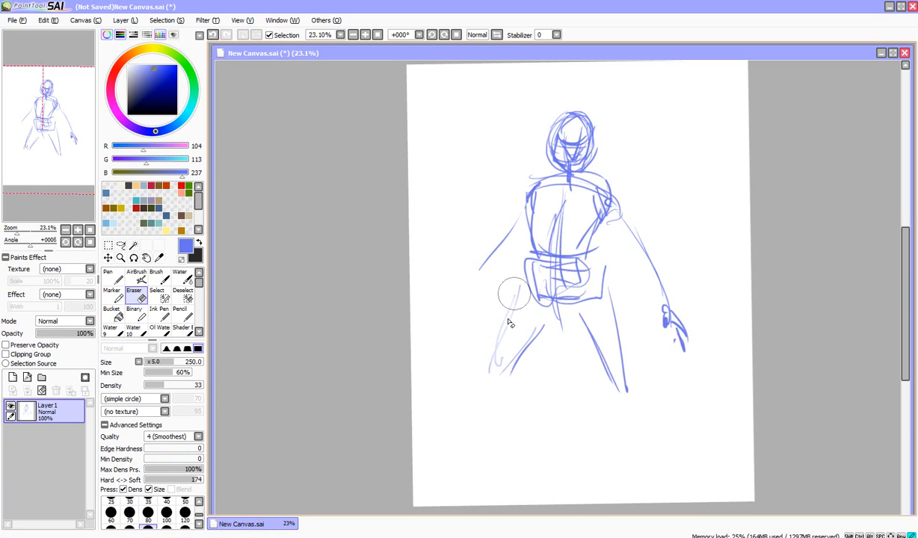
pyautogui.moveTo(172, 373)
pyautogui.mouseDown()
pyautogui.moveTo(112, 377)
pyautogui.moveTo(225, 385)
pyautogui.mouseUp()
pyautogui.moveTo(507, 353)
pyautogui.mouseDown()
pyautogui.moveTo(527, 365)
pyautogui.moveTo(529, 312)
pyautogui.moveTo(589, 248)
pyautogui.moveTo(623, 417)
pyautogui.moveTo(629, 365)
pyautogui.mouseUp()
# Redraw the torso with the Brush, adding narrower sides, a waistline, a center line and a curved hip line.
pyautogui.click(156, 277)
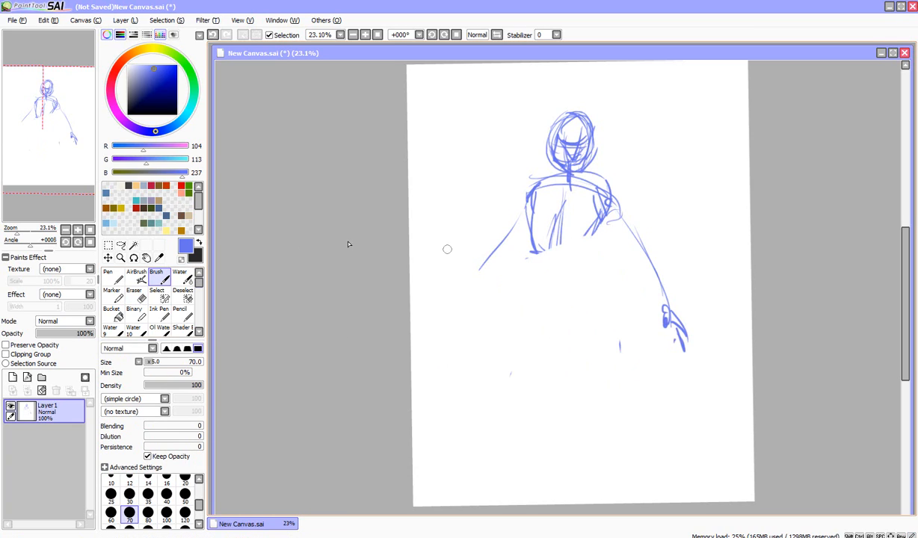
pyautogui.moveTo(528, 200); pyautogui.dragTo(546, 268)
pyautogui.moveTo(531, 250)
pyautogui.mouseDown()
pyautogui.moveTo(539, 217)
pyautogui.moveTo(585, 255)
pyautogui.mouseUp()
pyautogui.moveTo(590, 195); pyautogui.dragTo(585, 253)
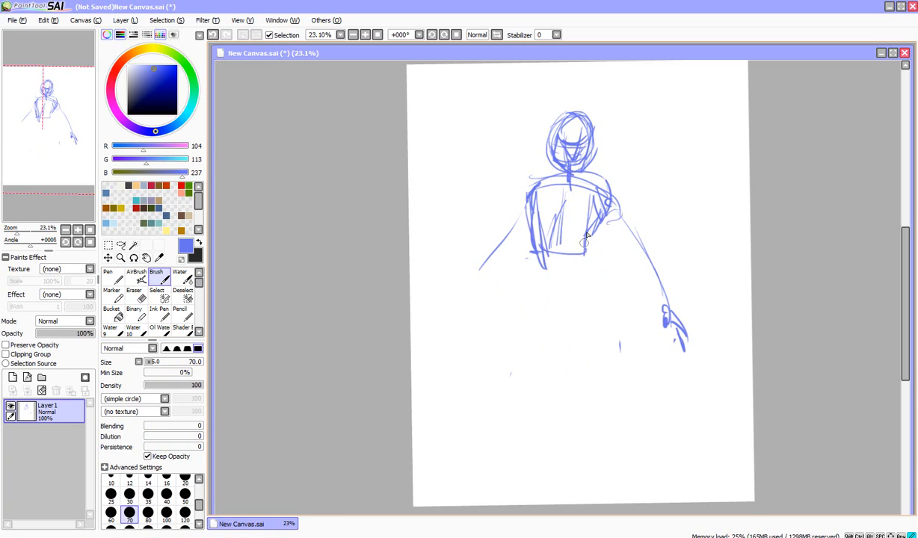
pyautogui.moveTo(563, 203); pyautogui.dragTo(570, 303)
# Sketch one long straight leg below the hips down to the foot and a short line for the second leg beside it.
pyautogui.moveTo(541, 241)
pyautogui.mouseDown()
pyautogui.moveTo(544, 283)
pyautogui.moveTo(587, 278)
pyautogui.moveTo(561, 386)
pyautogui.mouseUp()
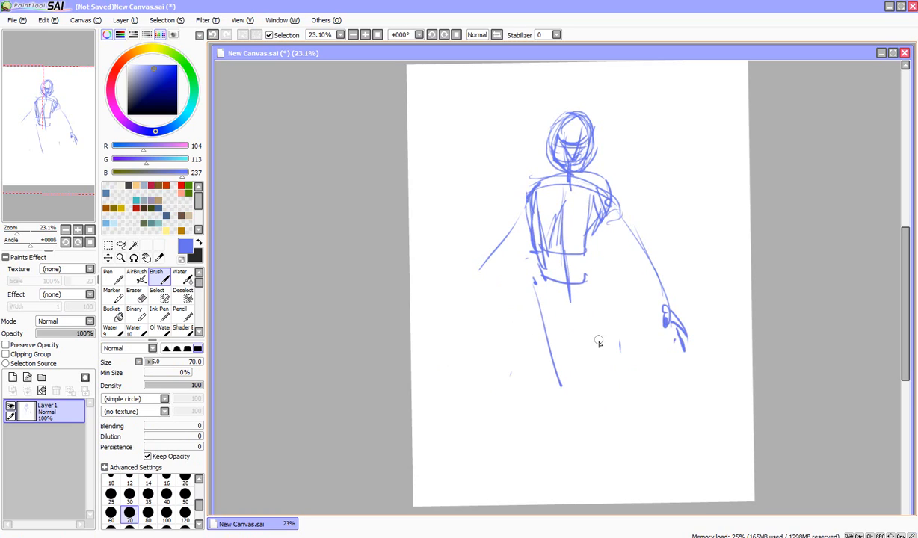
pyautogui.moveTo(599, 342); pyautogui.dragTo(620, 420)
pyautogui.moveTo(537, 285); pyautogui.dragTo(575, 462)
pyautogui.moveTo(580, 288); pyautogui.dragTo(575, 452)
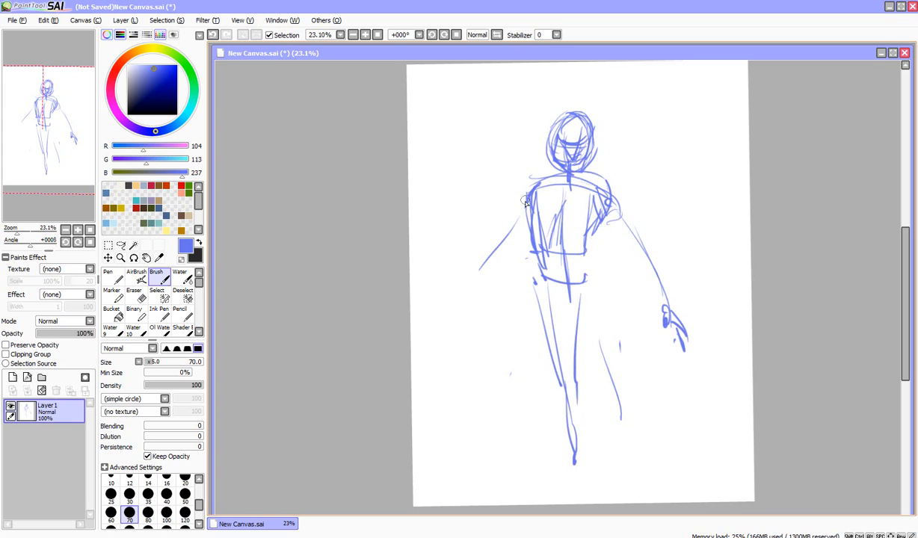
# Rework the arm on the canvas's left side with a stronger line and a circular form at its end.
pyautogui.moveTo(528, 188); pyautogui.dragTo(525, 216)
pyautogui.moveTo(494, 229)
pyautogui.mouseDown()
pyautogui.moveTo(487, 237)
pyautogui.moveTo(534, 202)
pyautogui.mouseUp()
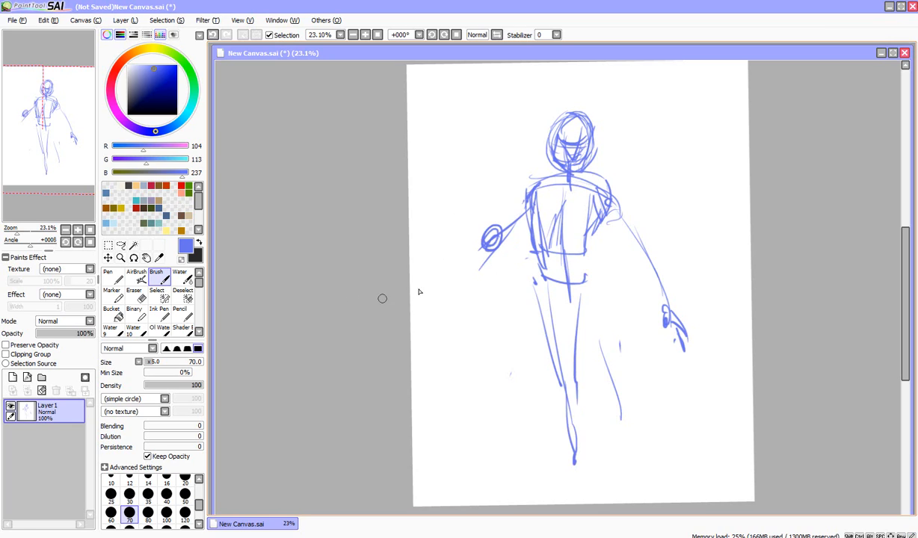
# Erase the arm and round hand on the canvas's left side, and add a horizontal chest line and short hip strokes with the Brush.
pyautogui.press('e')
pyautogui.moveTo(462, 227); pyautogui.dragTo(495, 214)
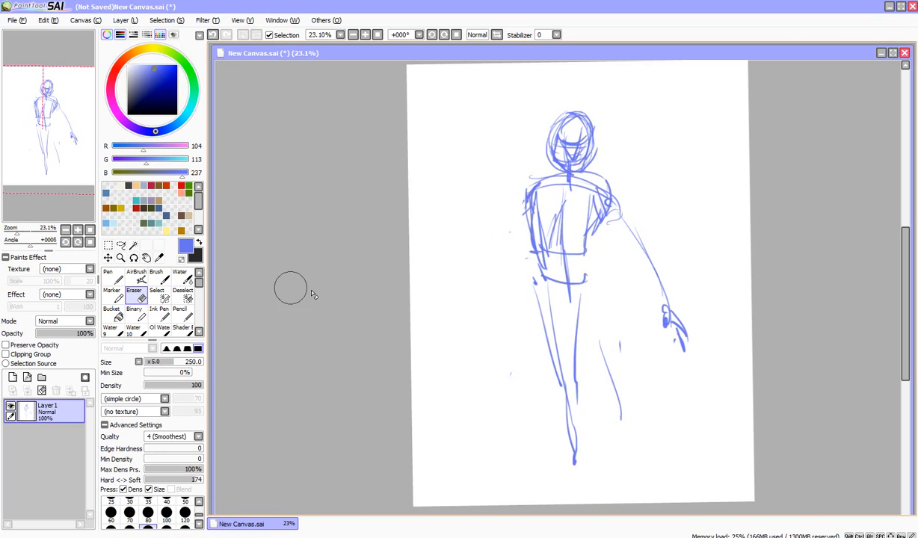
pyautogui.press('b')
pyautogui.moveTo(536, 187)
pyautogui.mouseDown()
pyautogui.moveTo(529, 225)
pyautogui.moveTo(585, 217)
pyautogui.moveTo(562, 247)
pyautogui.mouseUp()
pyautogui.moveTo(537, 282); pyautogui.dragTo(577, 288)
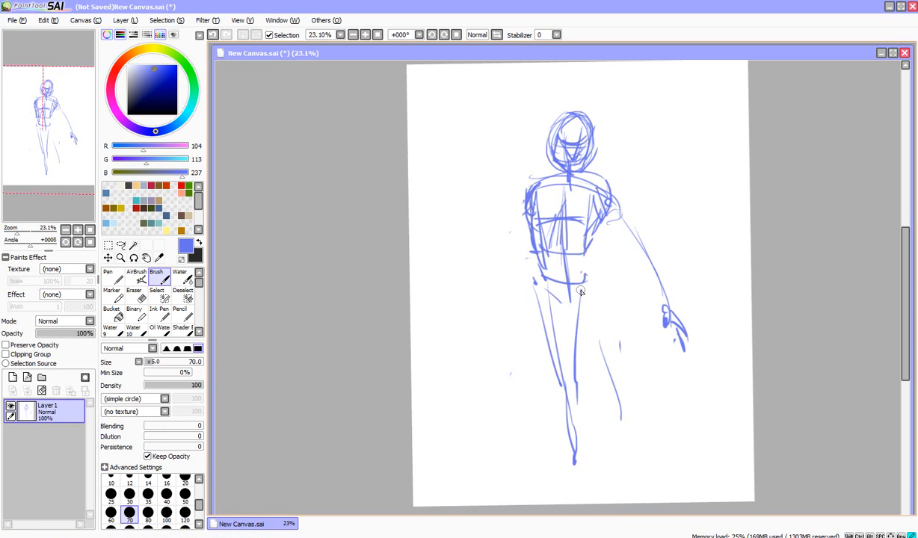
# Mirror the view horizontally, erase the outstretched arm's hand, and redraw both arms as slanted lines ending in small oval hands.
pyautogui.click(497, 35)
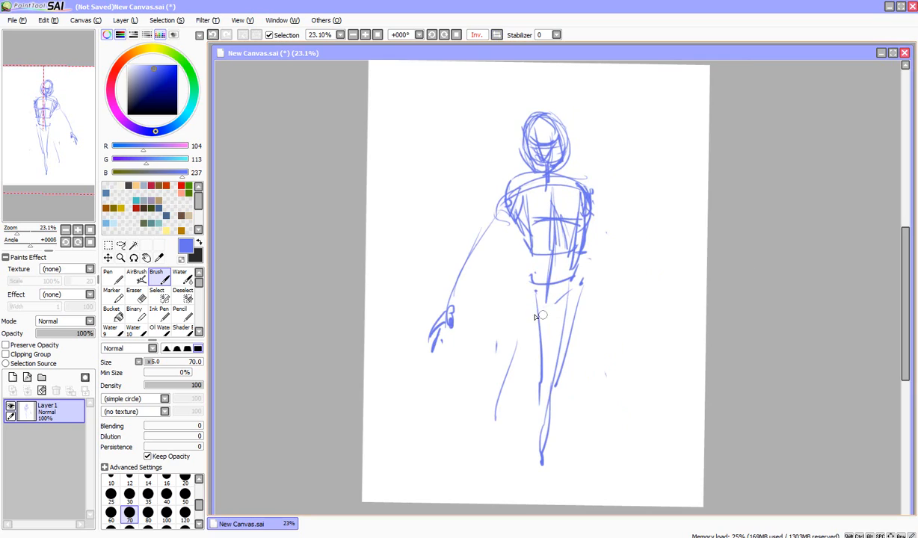
pyautogui.press('e')
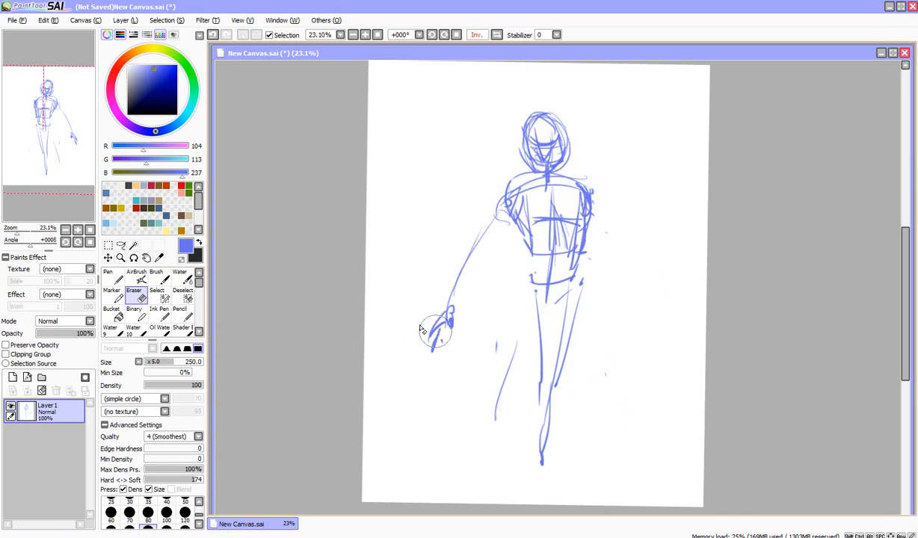
pyautogui.press('b')
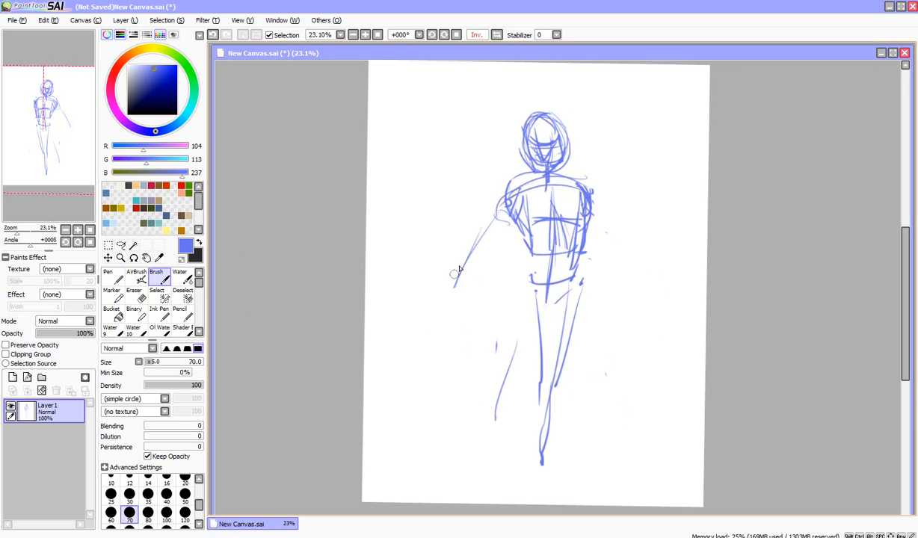
pyautogui.moveTo(514, 185)
pyautogui.mouseDown()
pyautogui.moveTo(480, 227)
pyautogui.moveTo(458, 302)
pyautogui.moveTo(460, 275)
pyautogui.mouseUp()
pyautogui.moveTo(604, 222); pyautogui.dragTo(632, 281)
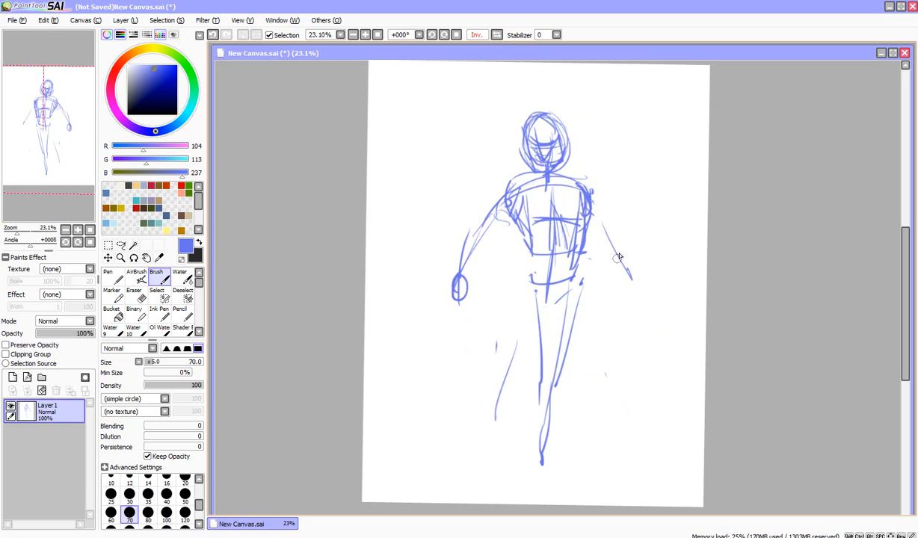
pyautogui.moveTo(602, 221)
pyautogui.mouseDown()
pyautogui.moveTo(640, 294)
pyautogui.moveTo(659, 296)
pyautogui.moveTo(649, 283)
pyautogui.mouseUp()
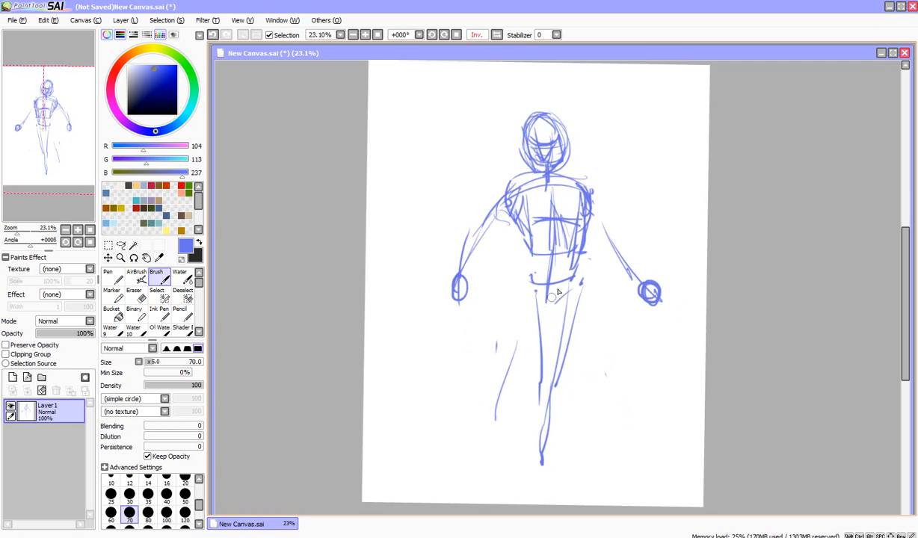
# Clear the layer and sketch a new figure's round head, a slanted shoulder line and a circular shoulder joint.
pyautogui.click(42, 391)
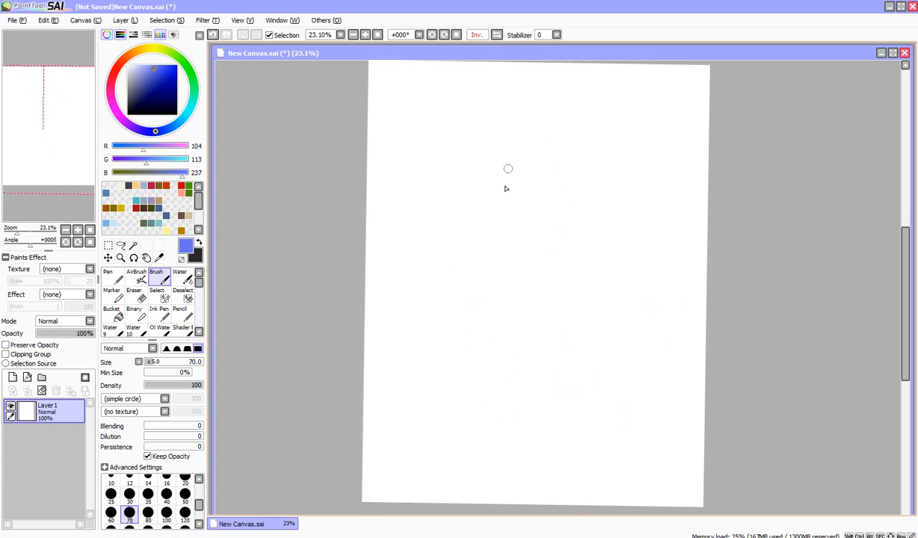
pyautogui.moveTo(516, 172)
pyautogui.mouseDown()
pyautogui.moveTo(513, 190)
pyautogui.moveTo(509, 134)
pyautogui.moveTo(486, 153)
pyautogui.moveTo(533, 147)
pyautogui.moveTo(471, 158)
pyautogui.moveTo(514, 133)
pyautogui.moveTo(487, 178)
pyautogui.moveTo(513, 171)
pyautogui.moveTo(528, 179)
pyautogui.mouseUp()
pyautogui.moveTo(572, 205); pyautogui.dragTo(561, 215)
pyautogui.moveTo(489, 199); pyautogui.dragTo(562, 225)
pyautogui.moveTo(544, 185); pyautogui.dragTo(574, 200)
# Sketch a tapered torso block below the shoulder line, with slanted sides, a center line and a flat lower edge.
pyautogui.moveTo(485, 208)
pyautogui.mouseDown()
pyautogui.moveTo(561, 225)
pyautogui.moveTo(523, 265)
pyautogui.moveTo(558, 272)
pyautogui.mouseUp()
pyautogui.moveTo(524, 215)
pyautogui.mouseDown()
pyautogui.moveTo(547, 274)
pyautogui.moveTo(569, 271)
pyautogui.mouseUp()
pyautogui.moveTo(555, 225)
pyautogui.mouseDown()
pyautogui.moveTo(569, 270)
pyautogui.moveTo(585, 264)
pyautogui.mouseUp()
pyautogui.moveTo(577, 196)
pyautogui.mouseDown()
pyautogui.moveTo(583, 257)
pyautogui.moveTo(554, 286)
pyautogui.mouseUp()
# Rough in an arm from the circular shoulder and a bent opposite arm with an oval hand holding a long straight line.
pyautogui.moveTo(566, 197)
pyautogui.mouseDown()
pyautogui.moveTo(558, 215)
pyautogui.moveTo(579, 206)
pyautogui.moveTo(575, 223)
pyautogui.moveTo(618, 262)
pyautogui.mouseUp()
pyautogui.moveTo(587, 215)
pyautogui.mouseDown()
pyautogui.moveTo(625, 274)
pyautogui.moveTo(641, 327)
pyautogui.mouseUp()
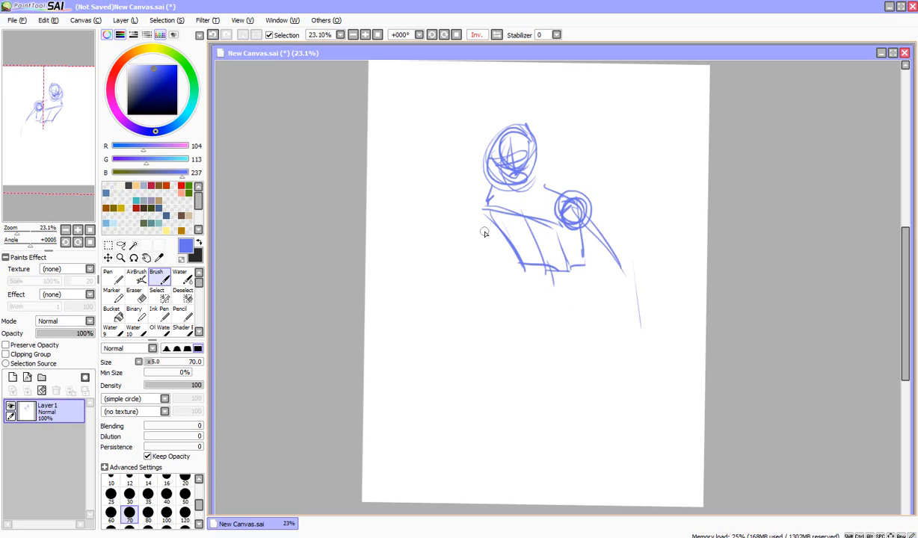
pyautogui.moveTo(485, 208)
pyautogui.mouseDown()
pyautogui.moveTo(469, 274)
pyautogui.moveTo(460, 276)
pyautogui.mouseUp()
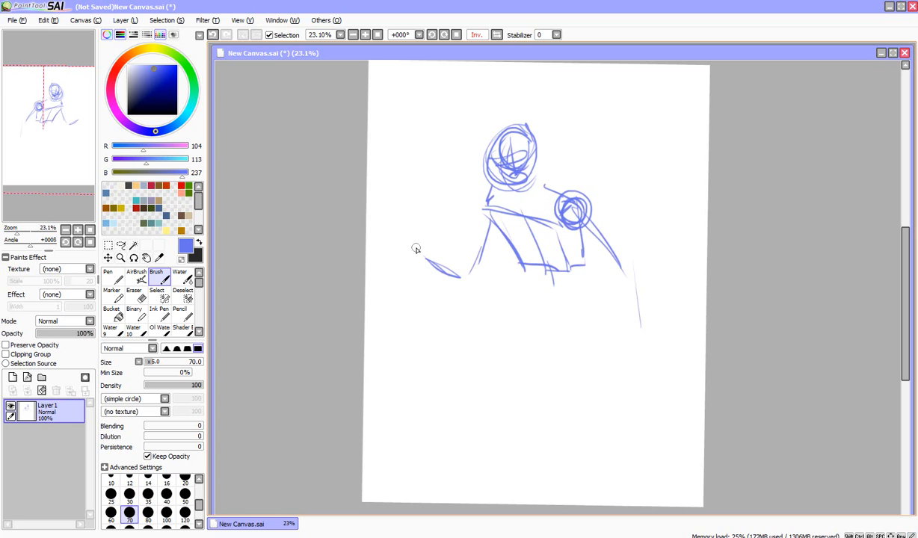
pyautogui.moveTo(413, 244); pyautogui.dragTo(413, 241)
pyautogui.moveTo(402, 172); pyautogui.dragTo(431, 278)
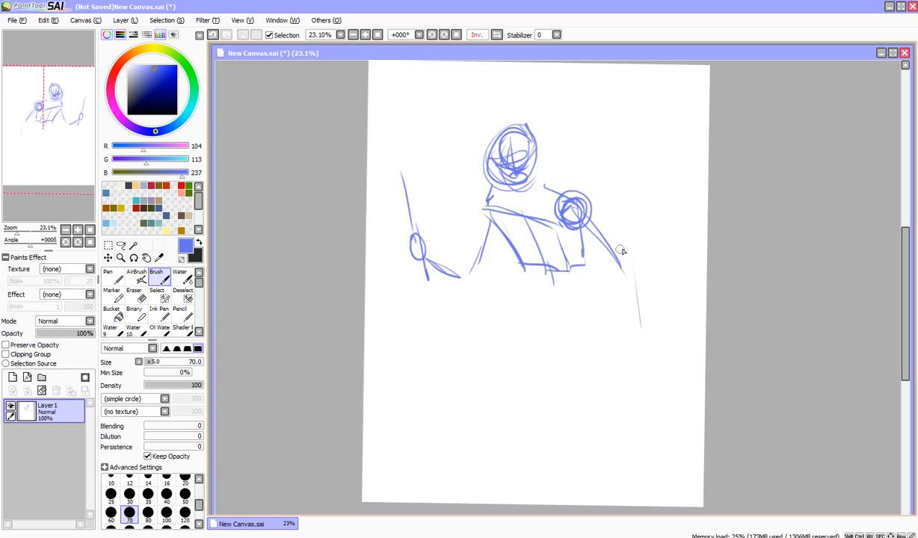
# Rework the arm below the circular shoulder with a thicker outline, an elbow bend and an open hand with spread fingers.
pyautogui.moveTo(620, 248); pyautogui.dragTo(654, 320)
pyautogui.moveTo(584, 217); pyautogui.dragTo(654, 268)
pyautogui.moveTo(570, 201)
pyautogui.mouseDown()
pyautogui.moveTo(640, 238)
pyautogui.moveTo(656, 268)
pyautogui.mouseUp()
pyautogui.moveTo(601, 217); pyautogui.dragTo(661, 285)
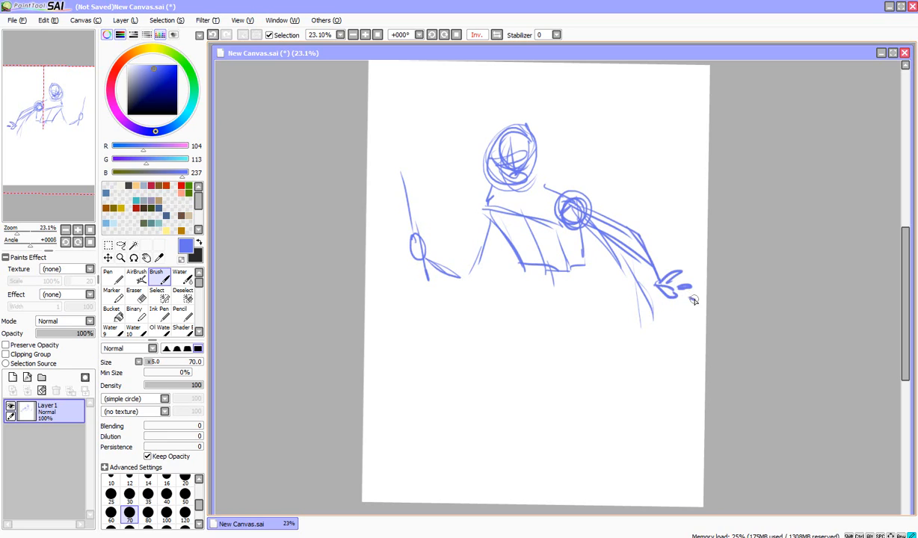
pyautogui.moveTo(653, 291)
pyautogui.mouseDown()
pyautogui.moveTo(640, 299)
pyautogui.moveTo(667, 294)
pyautogui.mouseUp()
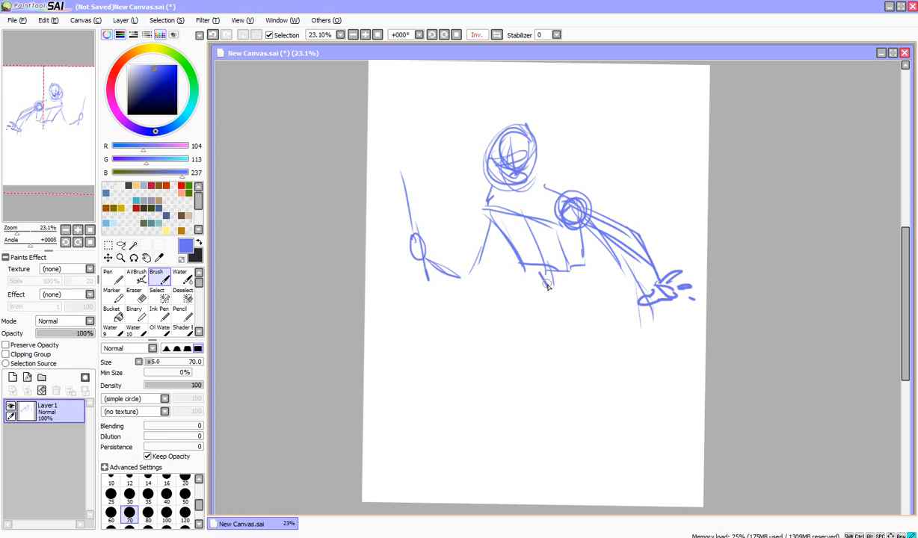
# Add waist strokes under the torso, a curved neckline and darker construction lines on the head.
pyautogui.moveTo(540, 280); pyautogui.dragTo(570, 289)
pyautogui.moveTo(509, 172)
pyautogui.mouseDown()
pyautogui.moveTo(527, 152)
pyautogui.moveTo(506, 146)
pyautogui.moveTo(537, 143)
pyautogui.moveTo(531, 178)
pyautogui.moveTo(500, 166)
pyautogui.moveTo(535, 135)
pyautogui.moveTo(517, 133)
pyautogui.moveTo(533, 181)
pyautogui.moveTo(519, 202)
pyautogui.moveTo(506, 193)
pyautogui.moveTo(544, 186)
pyautogui.mouseUp()
pyautogui.moveTo(506, 214); pyautogui.dragTo(530, 258)
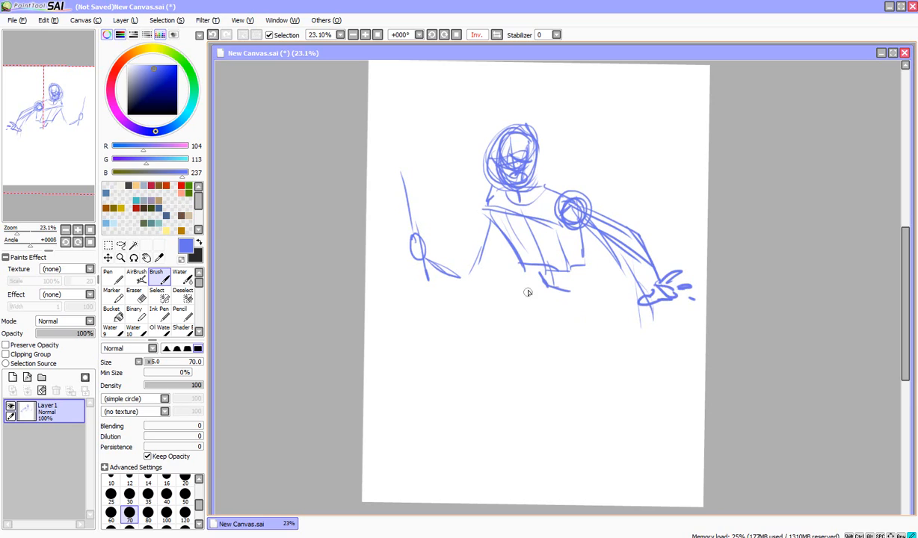
# Sketch the pelvis below the waist as an angular block with a V-shaped lower edge and short hip strokes at its sides.
pyautogui.moveTo(550, 323); pyautogui.dragTo(560, 328)
pyautogui.moveTo(532, 296)
pyautogui.mouseDown()
pyautogui.moveTo(583, 296)
pyautogui.moveTo(581, 324)
pyautogui.mouseUp()
pyautogui.moveTo(601, 291); pyautogui.dragTo(601, 304)
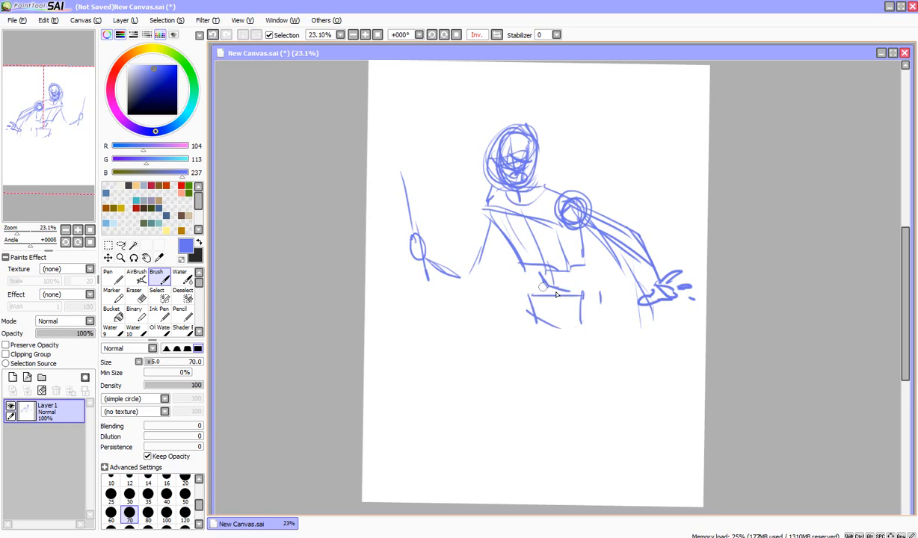
pyautogui.moveTo(519, 279)
pyautogui.mouseDown()
pyautogui.moveTo(582, 295)
pyautogui.moveTo(530, 317)
pyautogui.mouseUp()
pyautogui.moveTo(528, 301); pyautogui.dragTo(557, 335)
pyautogui.moveTo(553, 326); pyautogui.dragTo(593, 306)
pyautogui.moveTo(586, 269); pyautogui.dragTo(586, 282)
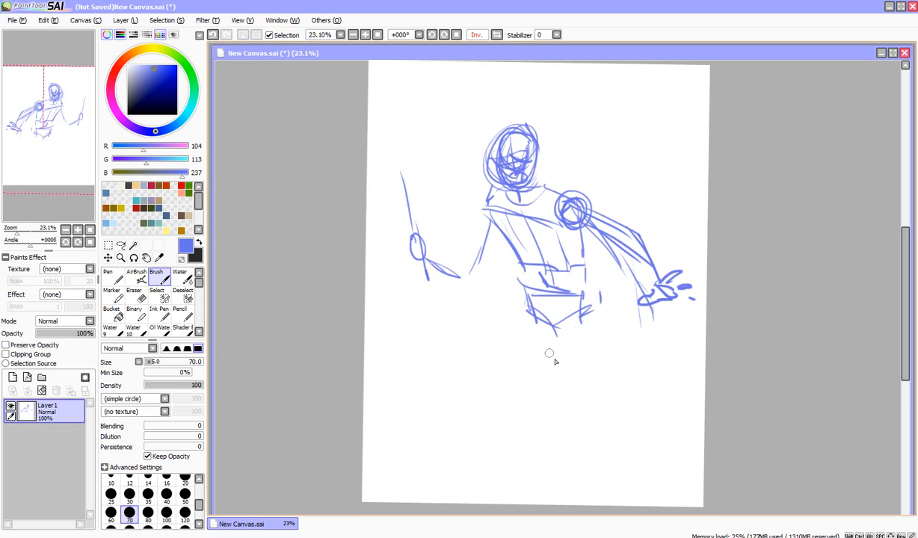
# Sketch two legs in a wide stance, one with a curved lower leg and flat foot, the other ending in a rounded bent knee.
pyautogui.moveTo(519, 301)
pyautogui.mouseDown()
pyautogui.moveTo(438, 389)
pyautogui.moveTo(450, 389)
pyautogui.mouseUp()
pyautogui.moveTo(527, 325)
pyautogui.mouseDown()
pyautogui.moveTo(472, 400)
pyautogui.moveTo(538, 343)
pyautogui.moveTo(575, 346)
pyautogui.moveTo(624, 410)
pyautogui.mouseUp()
pyautogui.moveTo(582, 297)
pyautogui.mouseDown()
pyautogui.moveTo(627, 398)
pyautogui.moveTo(648, 409)
pyautogui.mouseUp()
pyautogui.moveTo(641, 374); pyautogui.dragTo(630, 423)
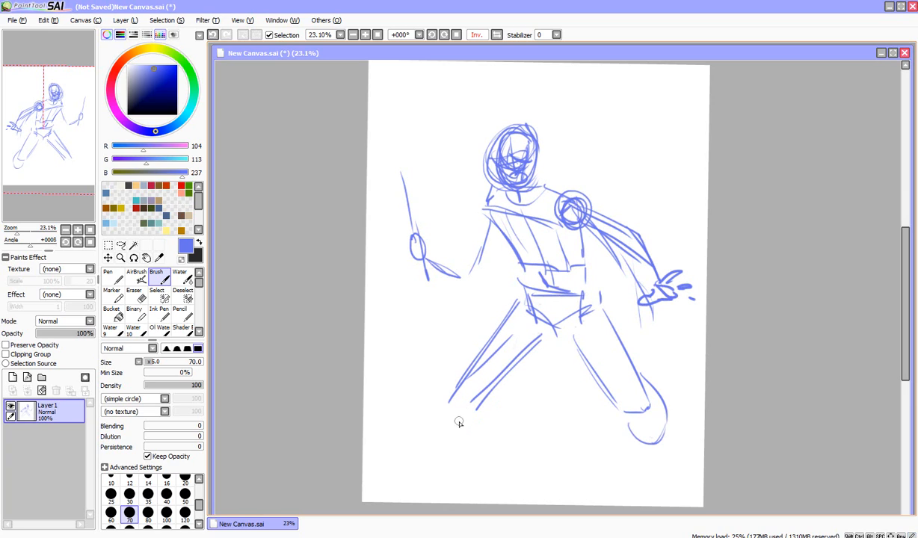
pyautogui.moveTo(456, 398)
pyautogui.mouseDown()
pyautogui.moveTo(458, 468)
pyautogui.moveTo(436, 492)
pyautogui.mouseUp()
pyautogui.moveTo(404, 493); pyautogui.dragTo(439, 495)
# Transform the figure sketch, scaling it down slightly and moving it up on the canvas.
pyautogui.hotkey('ctrl', 't')
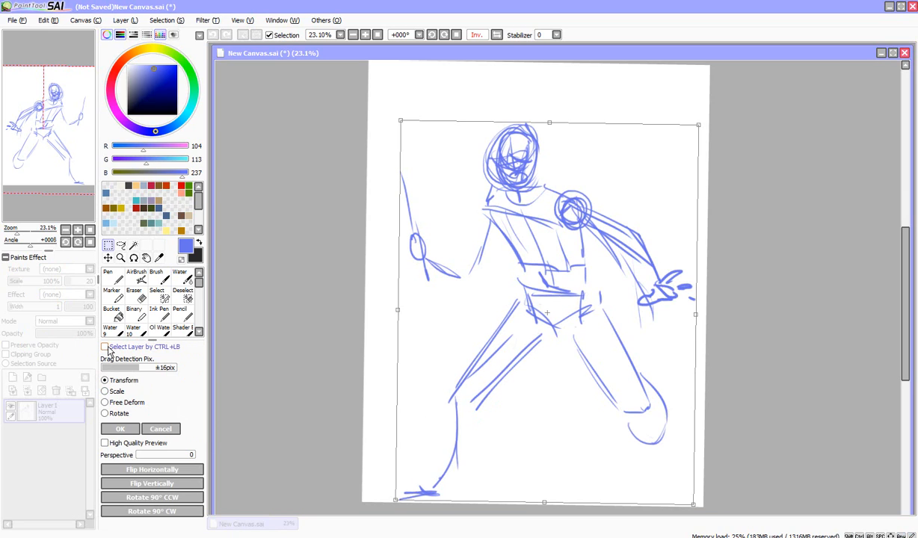
pyautogui.moveTo(400, 120); pyautogui.dragTo(429, 155)
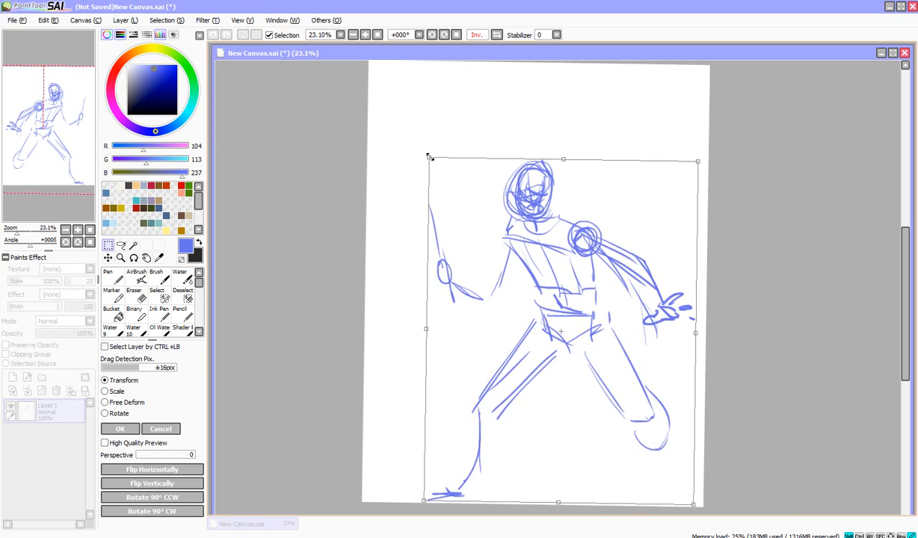
pyautogui.moveTo(558, 271); pyautogui.dragTo(529, 208)
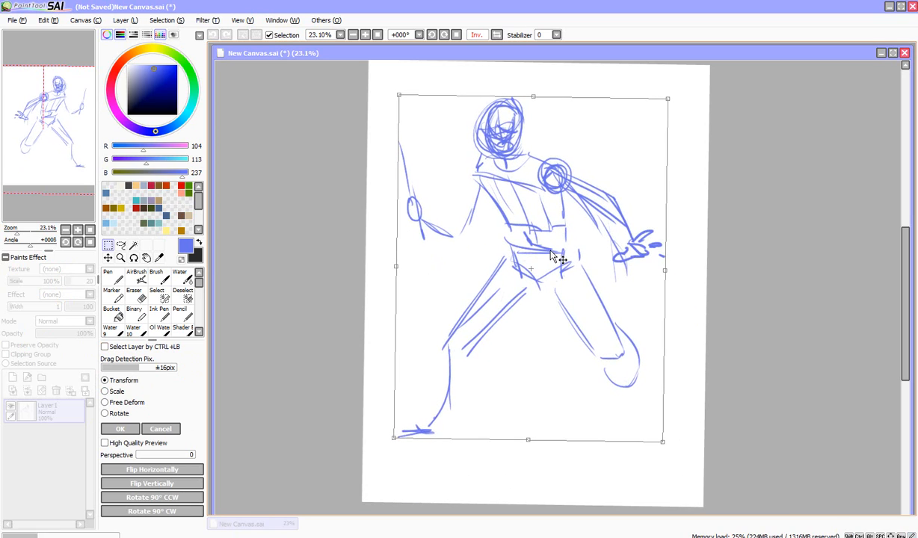
pyautogui.press('Return')
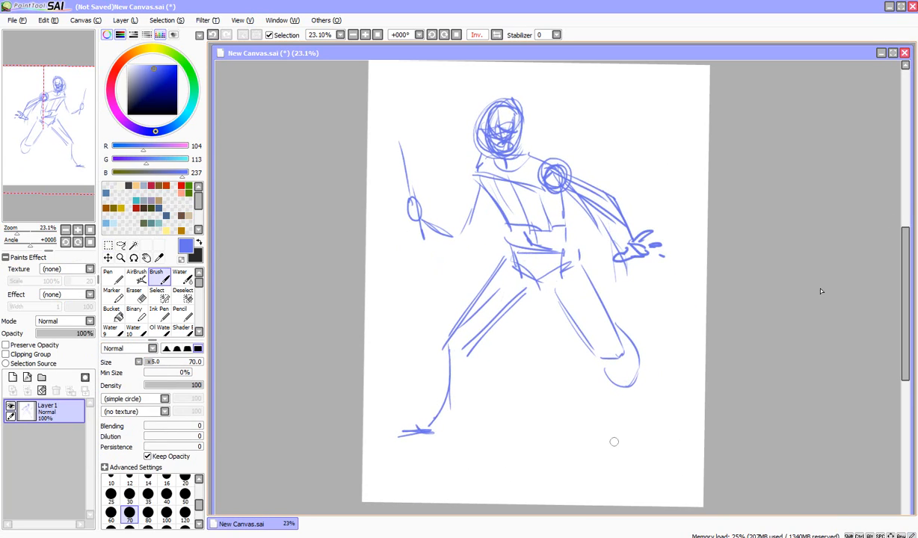
# Sketch uneven ground contour lines across the canvas beneath and behind the figure's legs with the Brush.
pyautogui.click(133, 257)
pyautogui.moveTo(225, 222); pyautogui.dragTo(327, 147)
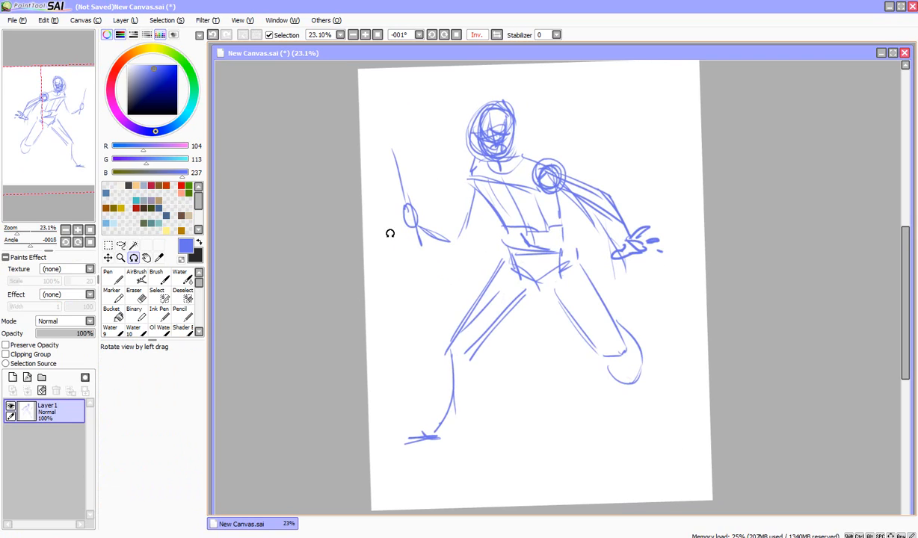
pyautogui.click(162, 277)
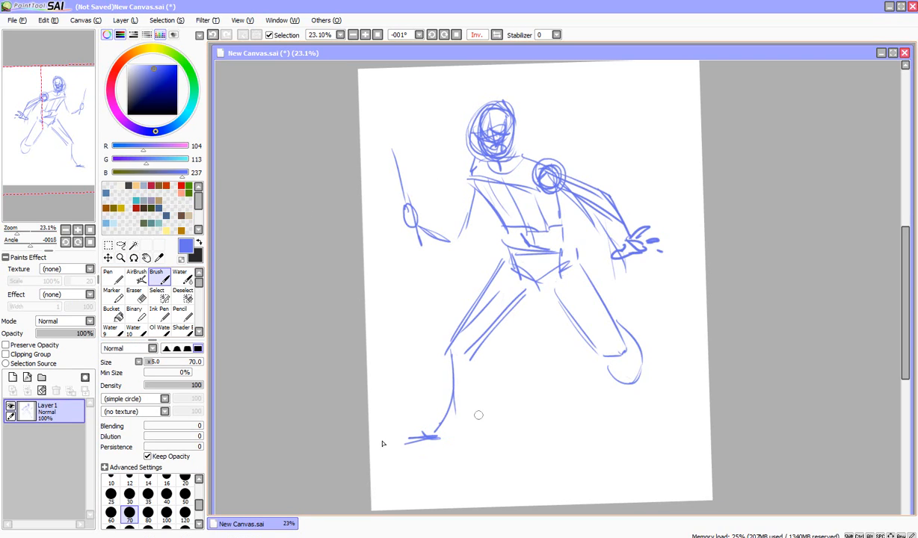
pyautogui.moveTo(706, 409); pyautogui.dragTo(503, 488)
pyautogui.moveTo(369, 417)
pyautogui.mouseDown()
pyautogui.moveTo(492, 451)
pyautogui.moveTo(641, 430)
pyautogui.mouseUp()
pyautogui.moveTo(706, 324)
pyautogui.mouseDown()
pyautogui.moveTo(621, 318)
pyautogui.moveTo(555, 359)
pyautogui.moveTo(369, 405)
pyautogui.mouseUp()
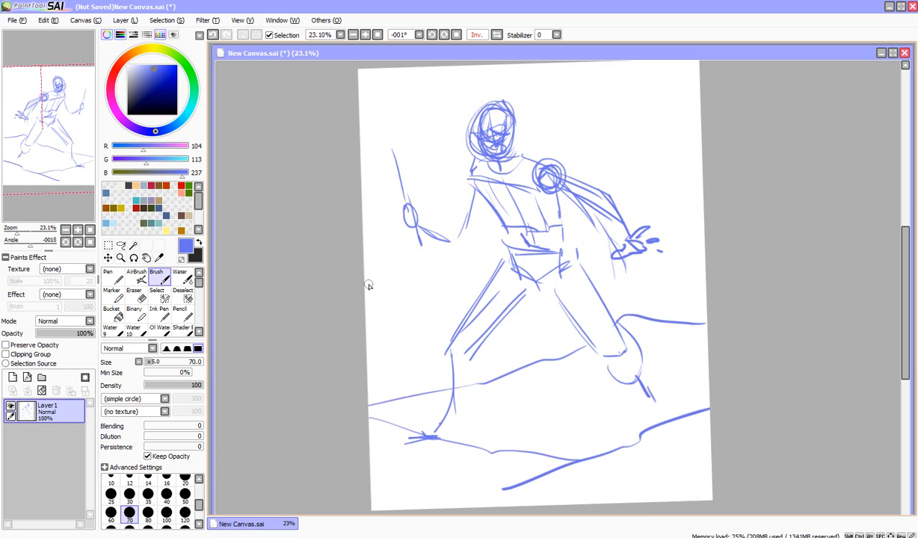
# Sketch sloping hill lines on both sides behind the figure, a large circle in the sky and a long sweeping line behind the head.
pyautogui.moveTo(365, 244)
pyautogui.mouseDown()
pyautogui.moveTo(523, 311)
pyautogui.moveTo(627, 345)
pyautogui.mouseUp()
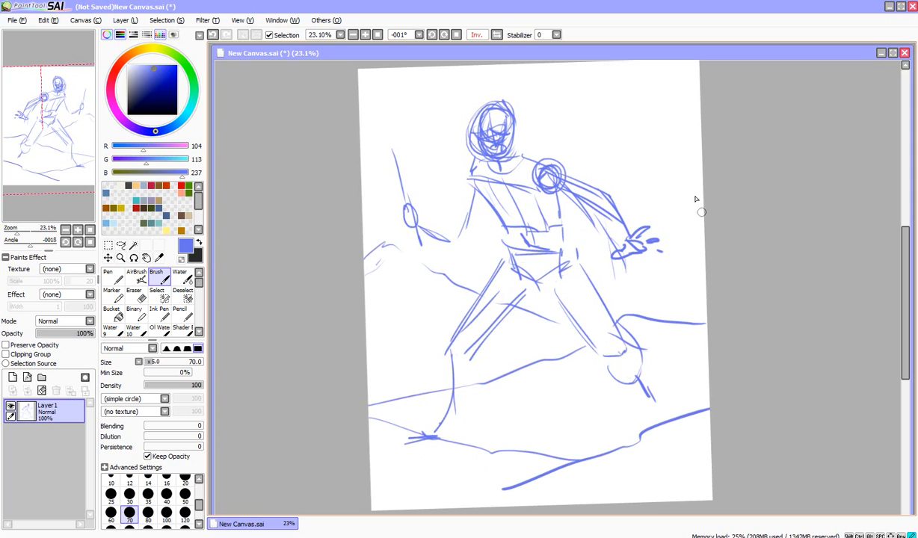
pyautogui.moveTo(701, 227); pyautogui.dragTo(505, 293)
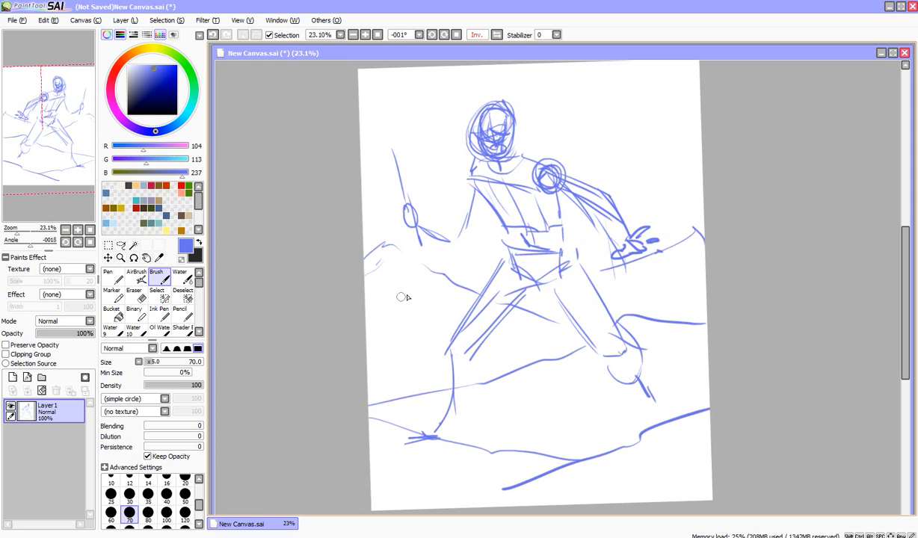
pyautogui.scroll(2, 658, 101)
pyautogui.moveTo(608, 112)
pyautogui.mouseDown()
pyautogui.moveTo(596, 150)
pyautogui.moveTo(630, 107)
pyautogui.moveTo(684, 119)
pyautogui.moveTo(497, 147)
pyautogui.mouseUp()
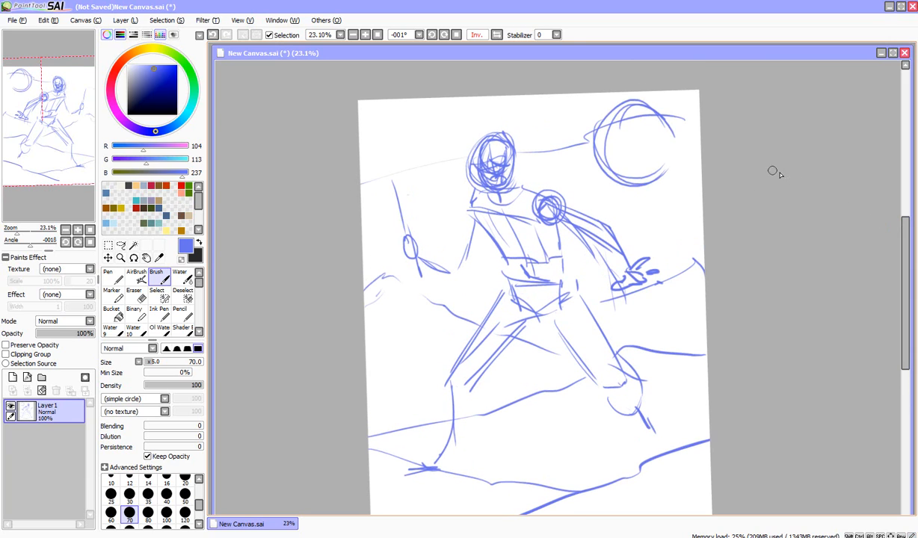
# Return the view to its unmirrored orientation, lower the sketch layer's opacity to 34% and add a new layer above it.
pyautogui.click(497, 35)
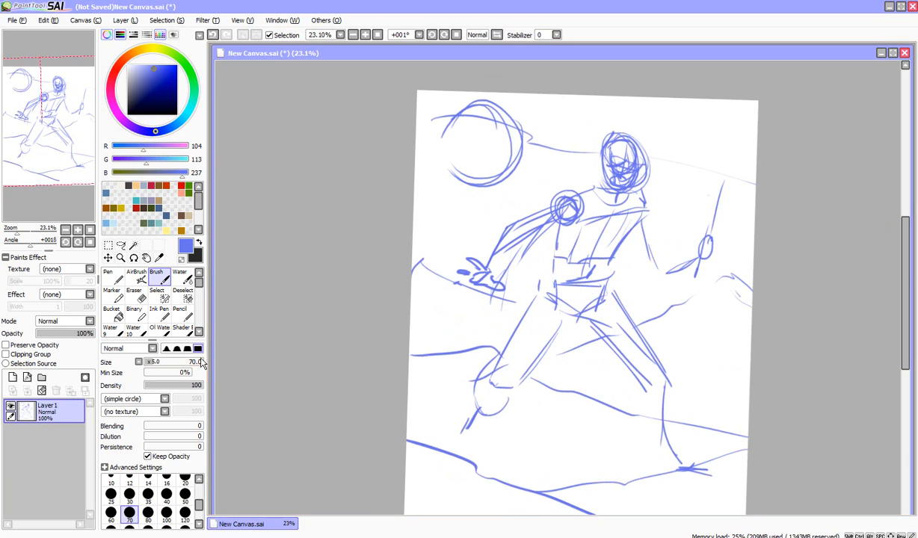
pyautogui.moveTo(81, 337); pyautogui.dragTo(57, 334)
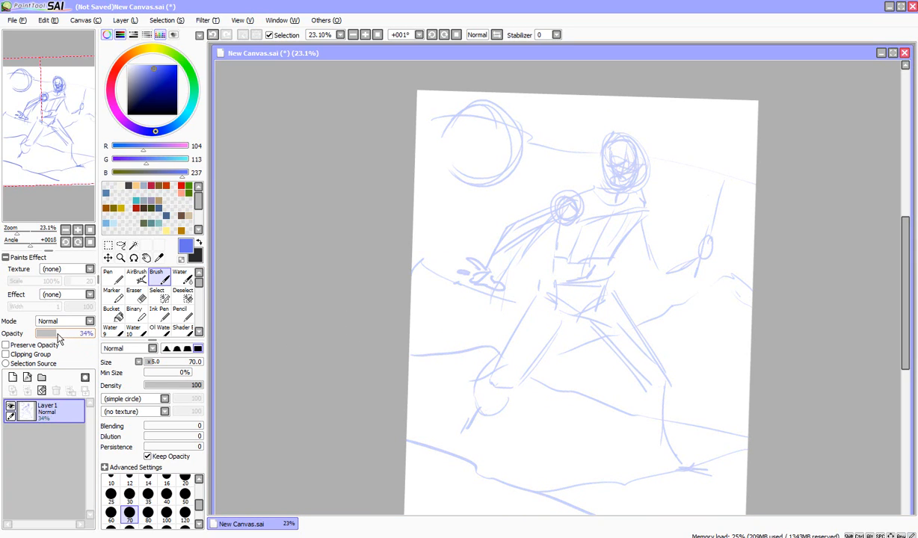
pyautogui.click(13, 377)
# Set the Brush color to dark red (RGB 162, 7, 0) and sketch the face, head outline and neck over the faded head.
pyautogui.click(120, 258)
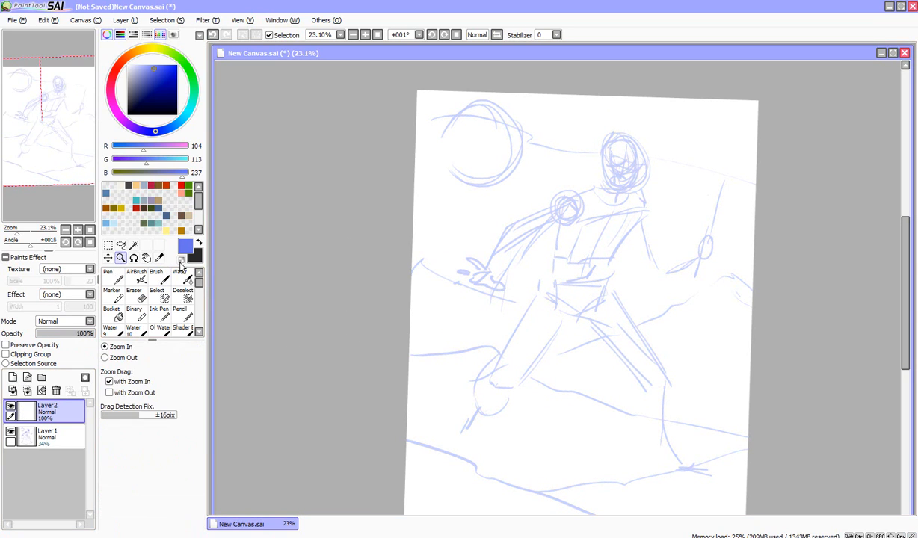
pyautogui.click(648, 185)
pyautogui.click(157, 277)
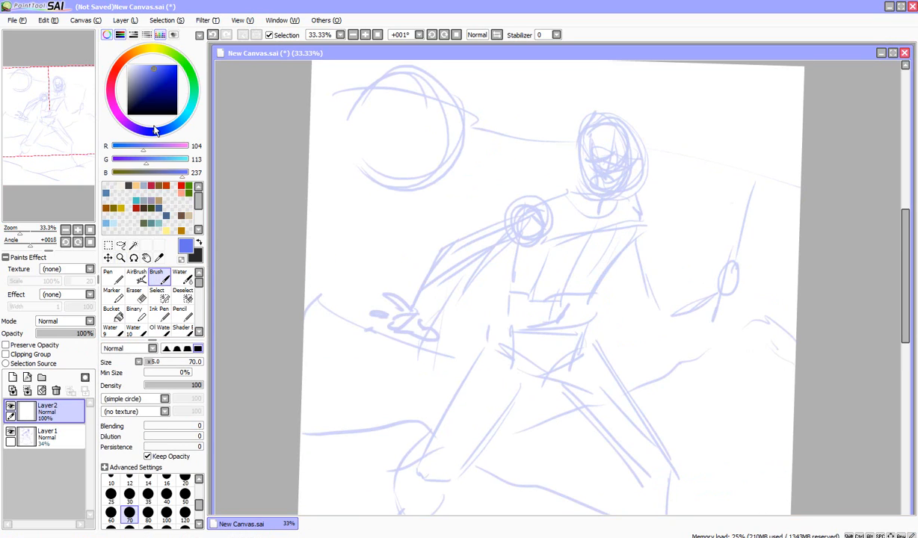
pyautogui.click(122, 63)
pyautogui.moveTo(165, 75); pyautogui.dragTo(177, 83)
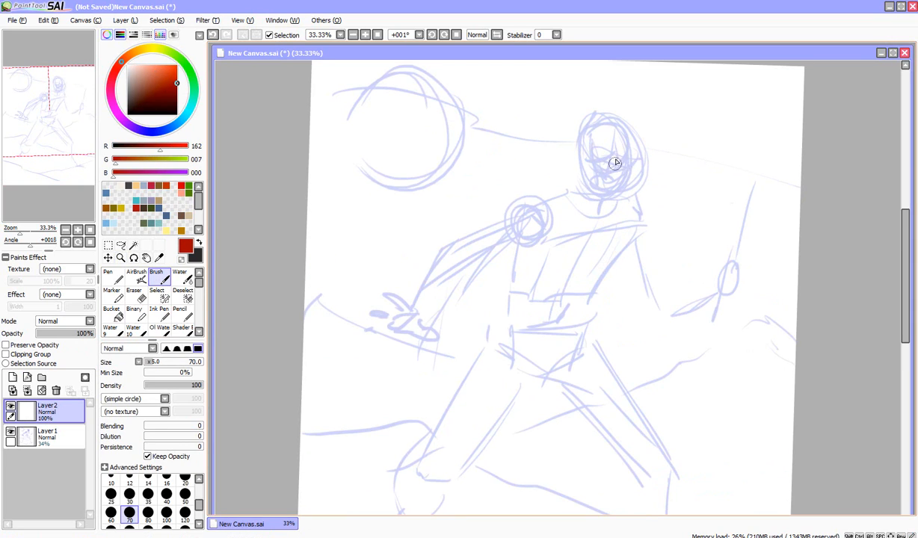
pyautogui.moveTo(611, 157)
pyautogui.mouseDown()
pyautogui.moveTo(637, 161)
pyautogui.moveTo(631, 157)
pyautogui.moveTo(617, 184)
pyautogui.moveTo(637, 140)
pyautogui.moveTo(607, 196)
pyautogui.mouseUp()
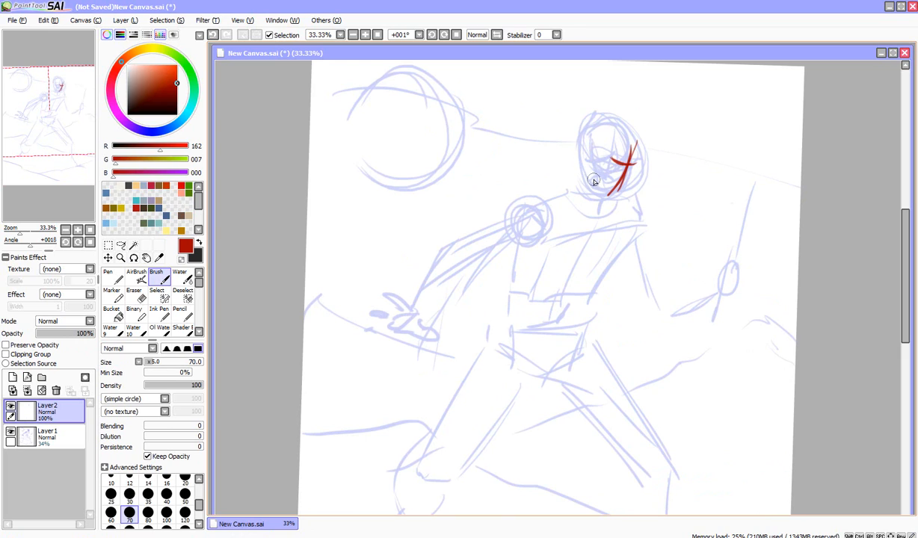
pyautogui.moveTo(591, 159)
pyautogui.mouseDown()
pyautogui.moveTo(613, 200)
pyautogui.moveTo(626, 198)
pyautogui.moveTo(644, 157)
pyautogui.moveTo(635, 110)
pyautogui.moveTo(642, 124)
pyautogui.moveTo(586, 128)
pyautogui.moveTo(588, 150)
pyautogui.moveTo(638, 123)
pyautogui.moveTo(646, 166)
pyautogui.moveTo(652, 152)
pyautogui.moveTo(644, 131)
pyautogui.moveTo(592, 127)
pyautogui.moveTo(587, 171)
pyautogui.moveTo(601, 186)
pyautogui.moveTo(589, 168)
pyautogui.moveTo(575, 196)
pyautogui.moveTo(595, 203)
pyautogui.moveTo(590, 191)
pyautogui.moveTo(614, 206)
pyautogui.mouseUp()
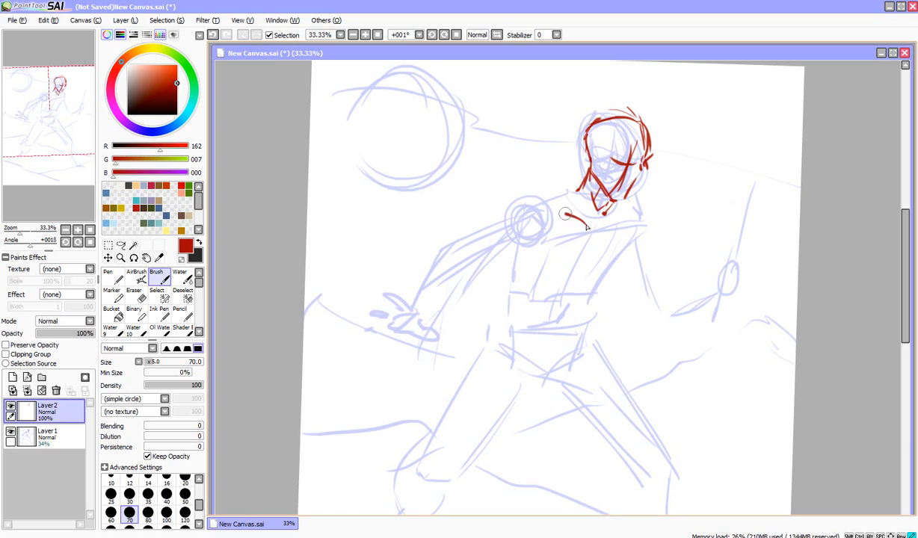
# Sketch red collarbone and shoulder lines from the neck toward the circular shoulder joint.
pyautogui.moveTo(546, 208); pyautogui.dragTo(586, 223)
pyautogui.click(627, 213)
pyautogui.moveTo(580, 187); pyautogui.dragTo(532, 201)
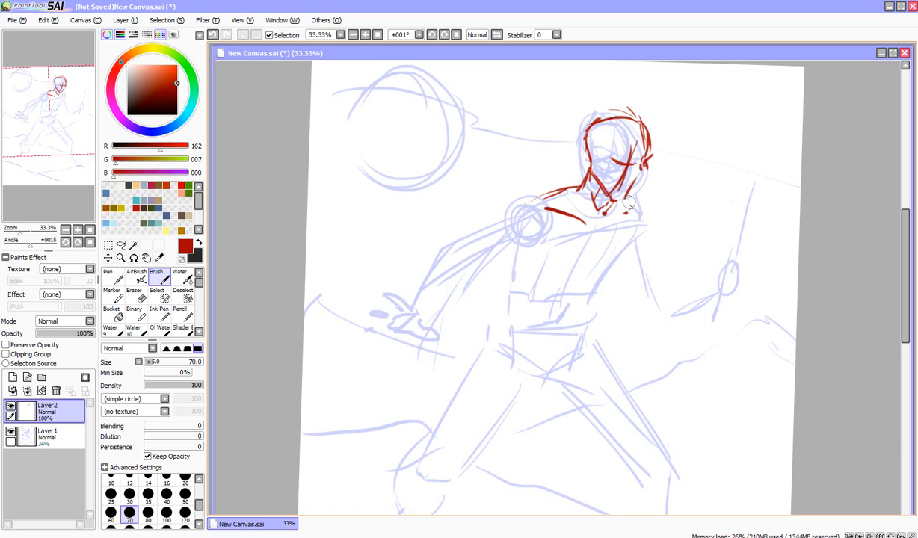
# Sketch the torso in red with its centre line, rib cage edge, sides, waist and pelvis, and outline both shoulders.
pyautogui.moveTo(629, 201); pyautogui.dragTo(584, 271)
pyautogui.moveTo(604, 225); pyautogui.dragTo(585, 269)
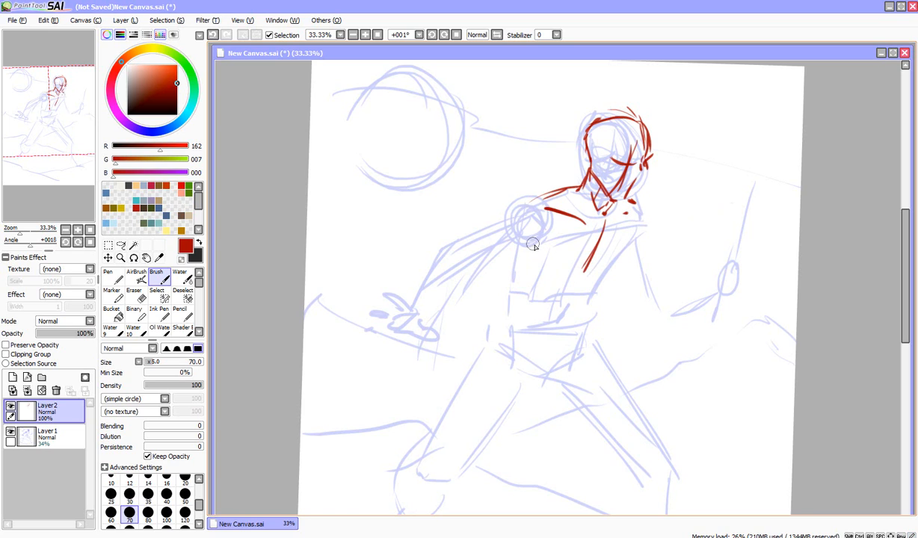
pyautogui.moveTo(533, 241)
pyautogui.mouseDown()
pyautogui.moveTo(535, 261)
pyautogui.moveTo(607, 267)
pyautogui.mouseUp()
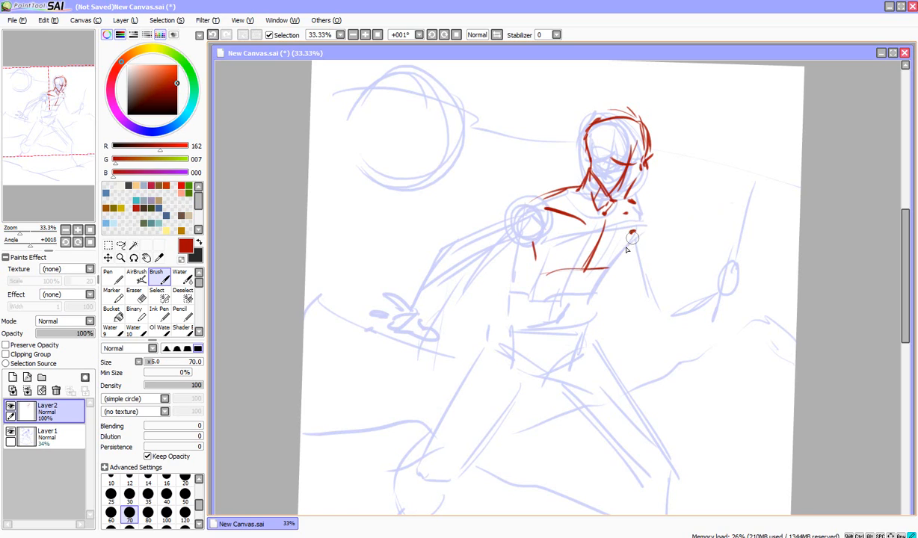
pyautogui.moveTo(632, 238); pyautogui.dragTo(613, 271)
pyautogui.moveTo(520, 242)
pyautogui.mouseDown()
pyautogui.moveTo(507, 315)
pyautogui.moveTo(510, 290)
pyautogui.moveTo(538, 322)
pyautogui.moveTo(531, 315)
pyautogui.moveTo(551, 320)
pyautogui.moveTo(599, 297)
pyautogui.moveTo(604, 280)
pyautogui.moveTo(588, 309)
pyautogui.moveTo(612, 271)
pyautogui.mouseUp()
pyautogui.moveTo(516, 308)
pyautogui.mouseDown()
pyautogui.moveTo(524, 360)
pyautogui.moveTo(505, 340)
pyautogui.moveTo(524, 373)
pyautogui.moveTo(508, 336)
pyautogui.moveTo(557, 374)
pyautogui.moveTo(590, 318)
pyautogui.mouseUp()
pyautogui.moveTo(546, 200)
pyautogui.mouseDown()
pyautogui.moveTo(503, 196)
pyautogui.moveTo(545, 183)
pyautogui.moveTo(508, 208)
pyautogui.moveTo(552, 227)
pyautogui.moveTo(551, 206)
pyautogui.mouseUp()
pyautogui.moveTo(627, 200)
pyautogui.mouseDown()
pyautogui.moveTo(644, 235)
pyautogui.moveTo(630, 258)
pyautogui.mouseUp()
# Sketch the outstretched arm in red from the circular shoulder joint, with upper arm, forearm, wrist circle and open hand with spread fingers.
pyautogui.moveTo(502, 213); pyautogui.dragTo(442, 243)
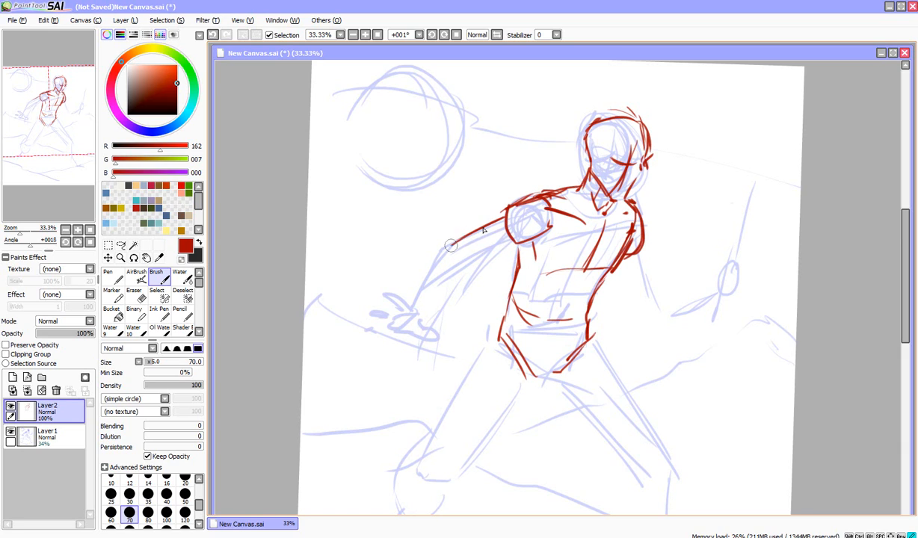
pyautogui.moveTo(500, 226)
pyautogui.mouseDown()
pyautogui.moveTo(453, 255)
pyautogui.moveTo(466, 279)
pyautogui.moveTo(429, 274)
pyautogui.moveTo(456, 294)
pyautogui.mouseUp()
pyautogui.moveTo(470, 267)
pyautogui.mouseDown()
pyautogui.moveTo(436, 295)
pyautogui.moveTo(423, 279)
pyautogui.moveTo(440, 302)
pyautogui.mouseUp()
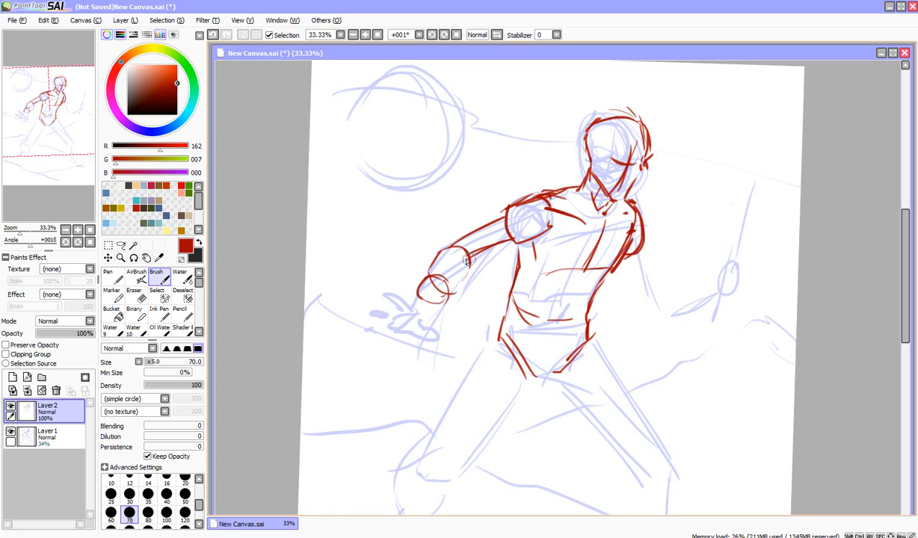
pyautogui.moveTo(467, 272); pyautogui.dragTo(439, 311)
pyautogui.moveTo(443, 252)
pyautogui.mouseDown()
pyautogui.moveTo(401, 294)
pyautogui.moveTo(433, 304)
pyautogui.moveTo(431, 286)
pyautogui.moveTo(455, 288)
pyautogui.mouseUp()
pyautogui.moveTo(457, 287)
pyautogui.mouseDown()
pyautogui.moveTo(434, 300)
pyautogui.moveTo(396, 253)
pyautogui.moveTo(413, 275)
pyautogui.moveTo(376, 274)
pyautogui.moveTo(373, 288)
pyautogui.mouseUp()
pyautogui.moveTo(374, 289); pyautogui.dragTo(390, 293)
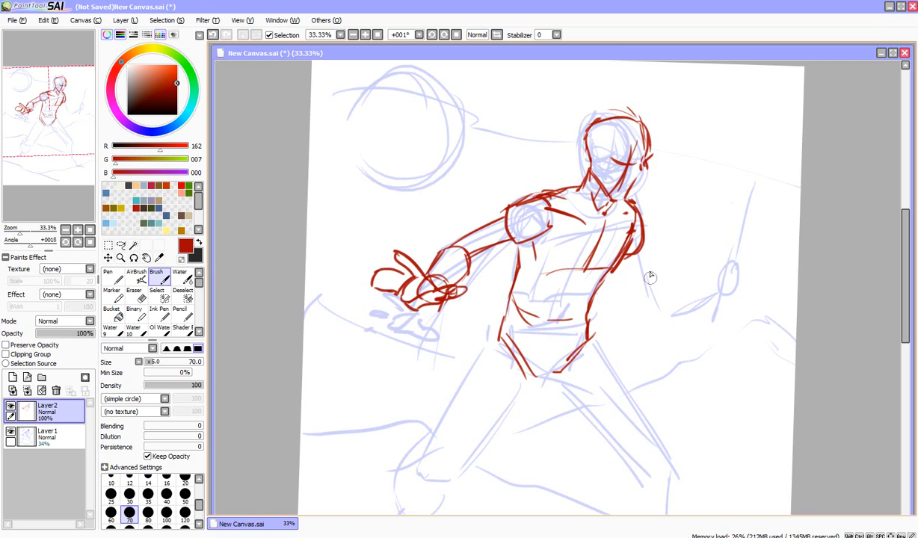
# Sketch the opposite arm as a single bent line with a fist, mirror the view and rework the fist.
pyautogui.moveTo(640, 255)
pyautogui.mouseDown()
pyautogui.moveTo(671, 293)
pyautogui.moveTo(717, 278)
pyautogui.moveTo(719, 257)
pyautogui.moveTo(735, 262)
pyautogui.moveTo(753, 243)
pyautogui.moveTo(761, 253)
pyautogui.moveTo(751, 260)
pyautogui.mouseUp()
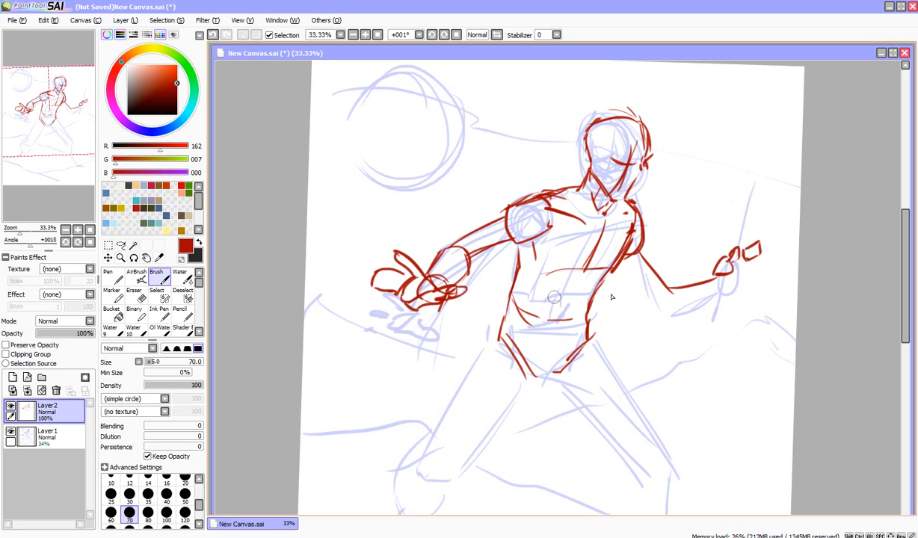
pyautogui.click(498, 35)
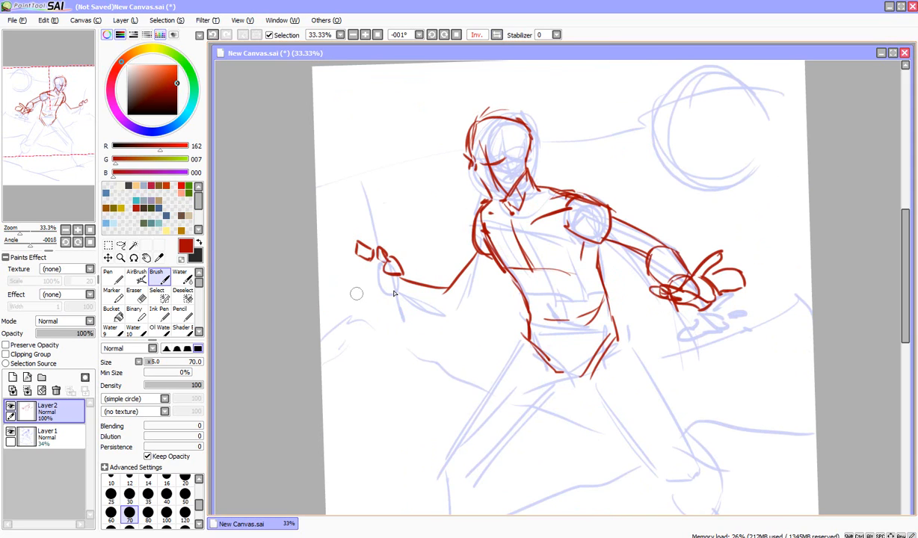
pyautogui.click(134, 295)
pyautogui.click(156, 277)
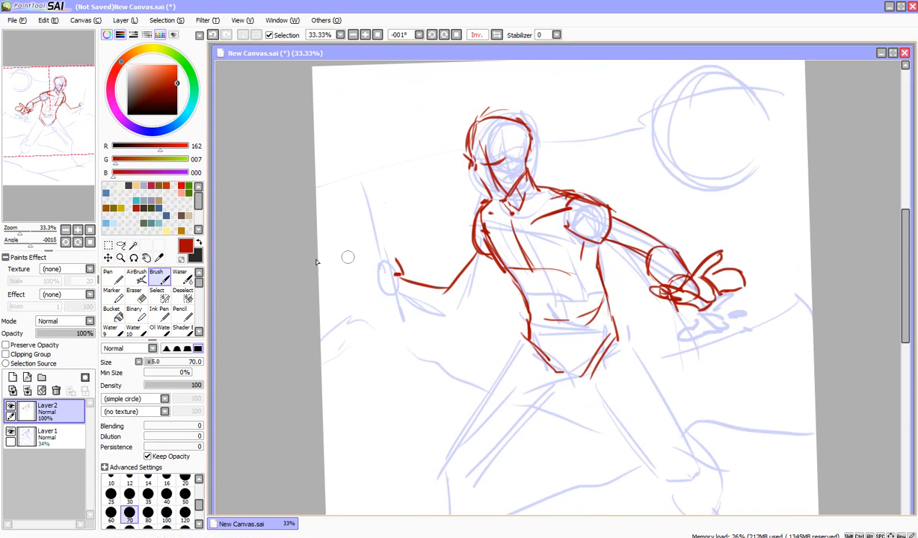
pyautogui.moveTo(396, 259); pyautogui.dragTo(402, 276)
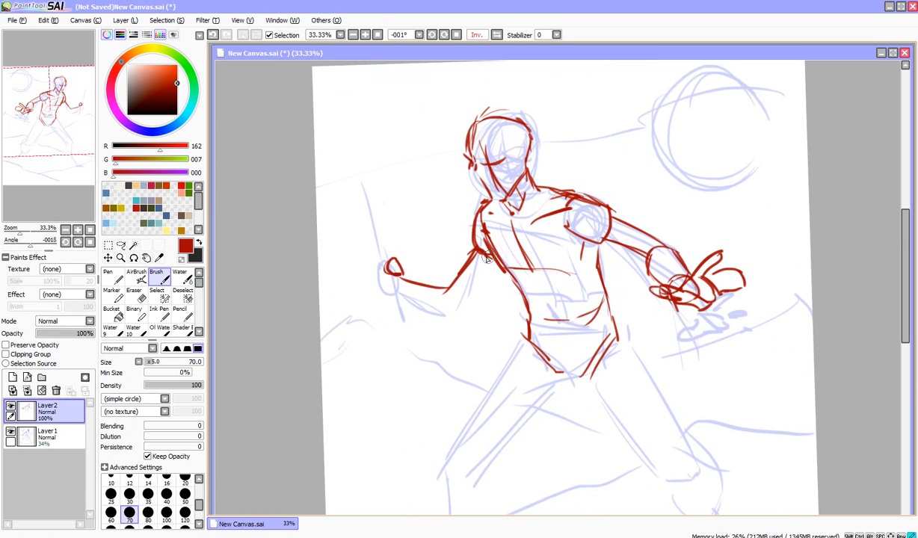
# Build up the bent arm's upper arm with an elbow circle, and replace its forearm line and fist with a thick tapered forearm.
pyautogui.moveTo(491, 258)
pyautogui.mouseDown()
pyautogui.moveTo(462, 307)
pyautogui.moveTo(472, 304)
pyautogui.mouseUp()
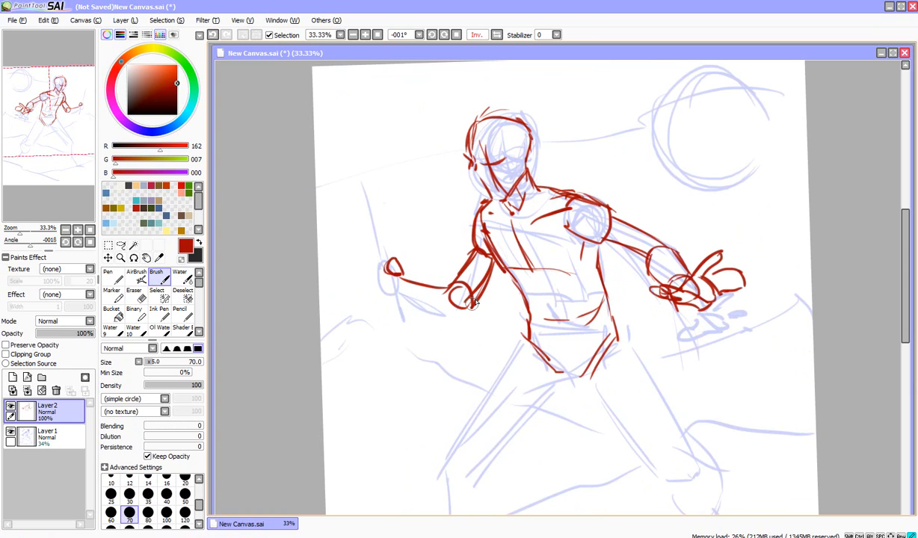
pyautogui.click(135, 294)
pyautogui.moveTo(376, 254); pyautogui.dragTo(408, 297)
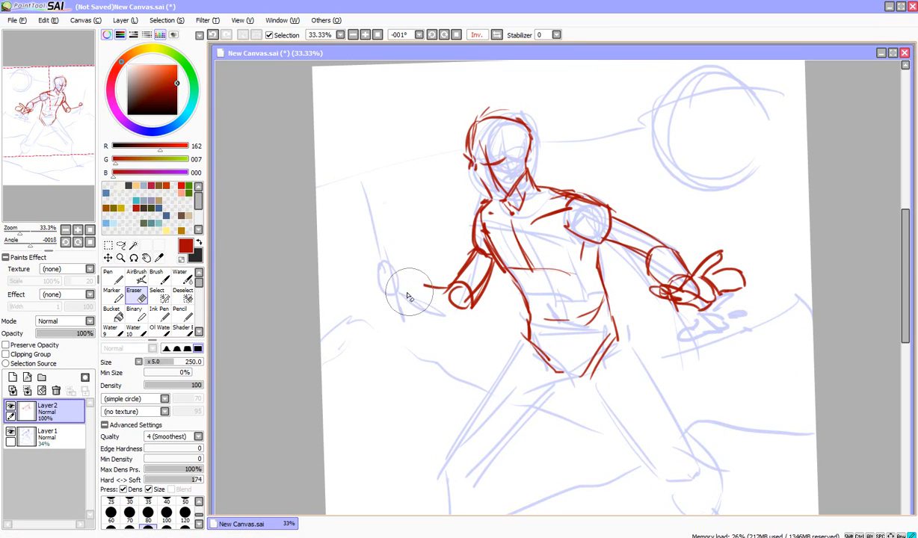
pyautogui.press('b')
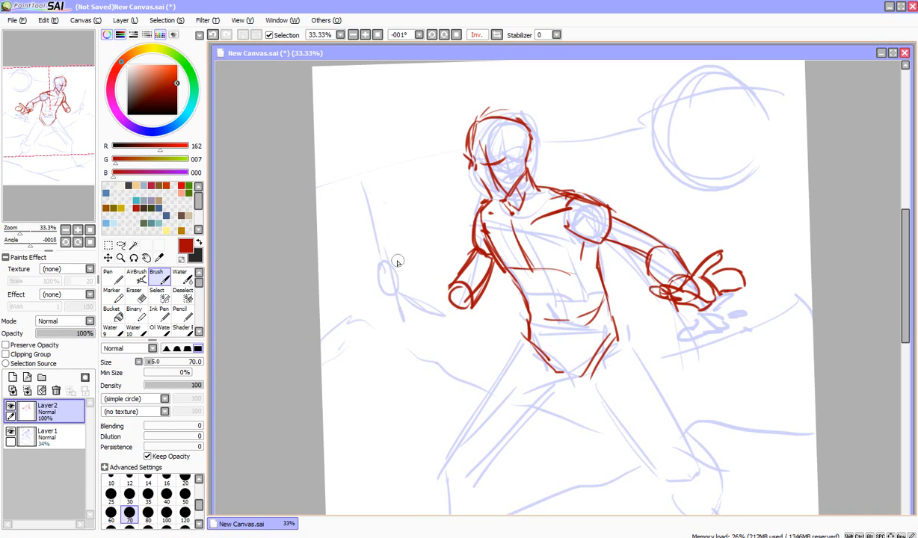
pyautogui.moveTo(410, 278)
pyautogui.mouseDown()
pyautogui.moveTo(451, 301)
pyautogui.moveTo(414, 276)
pyautogui.moveTo(403, 283)
pyautogui.moveTo(455, 314)
pyautogui.moveTo(454, 285)
pyautogui.moveTo(480, 304)
pyautogui.mouseUp()
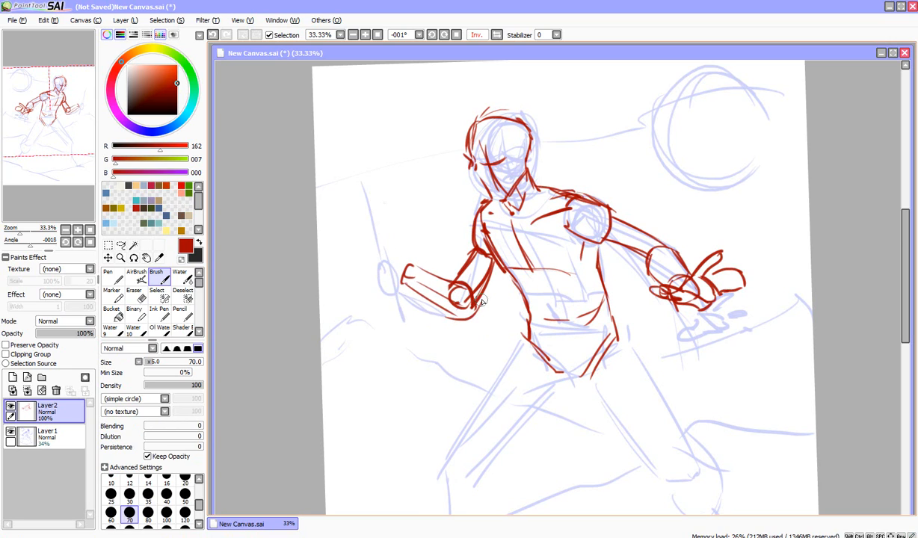
pyautogui.moveTo(477, 256); pyautogui.dragTo(452, 285)
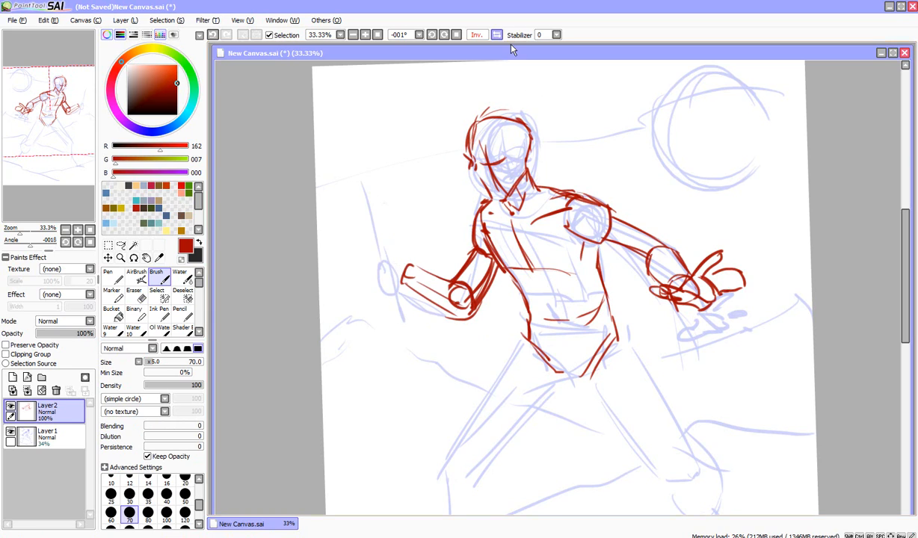
# Return the view to its unmirrored orientation and reinforce the bent arm's elbow and forearm contours.
pyautogui.click(477, 35)
pyautogui.moveTo(708, 264)
pyautogui.mouseDown()
pyautogui.moveTo(665, 283)
pyautogui.moveTo(653, 313)
pyautogui.mouseUp()
pyautogui.moveTo(709, 290); pyautogui.dragTo(645, 317)
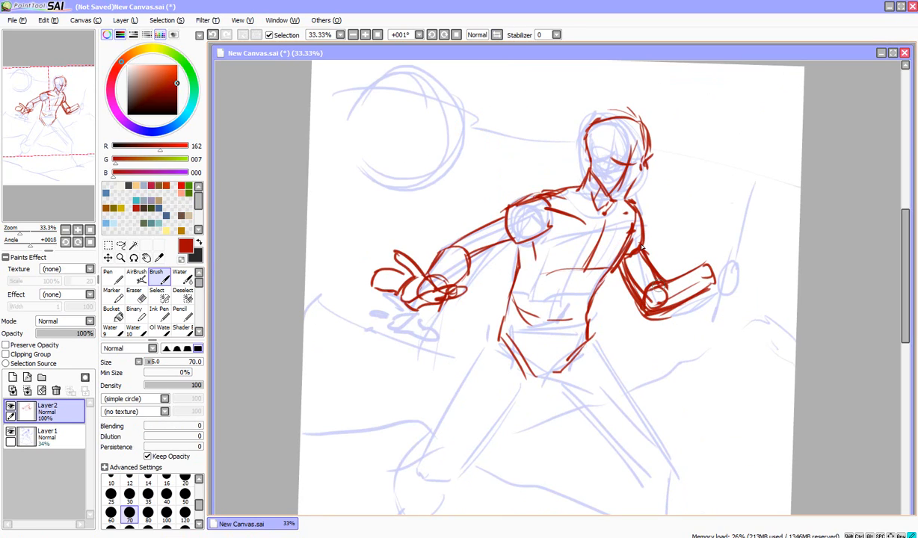
pyautogui.moveTo(709, 260)
pyautogui.mouseDown()
pyautogui.moveTo(664, 284)
pyautogui.moveTo(646, 318)
pyautogui.mouseUp()
pyautogui.moveTo(711, 267)
pyautogui.mouseDown()
pyautogui.moveTo(732, 257)
pyautogui.moveTo(731, 267)
pyautogui.moveTo(739, 242)
pyautogui.moveTo(754, 245)
pyautogui.mouseUp()
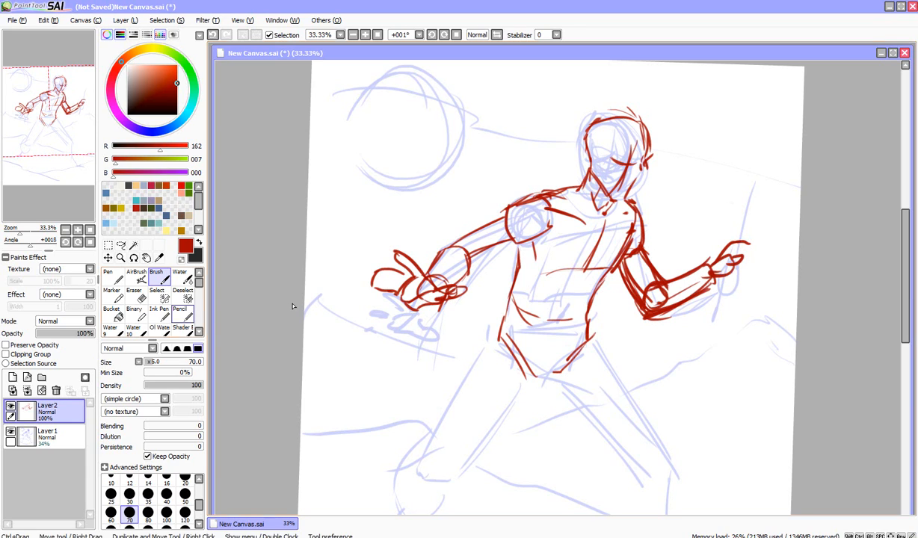
pyautogui.click(134, 294)
pyautogui.moveTo(734, 247); pyautogui.dragTo(703, 269)
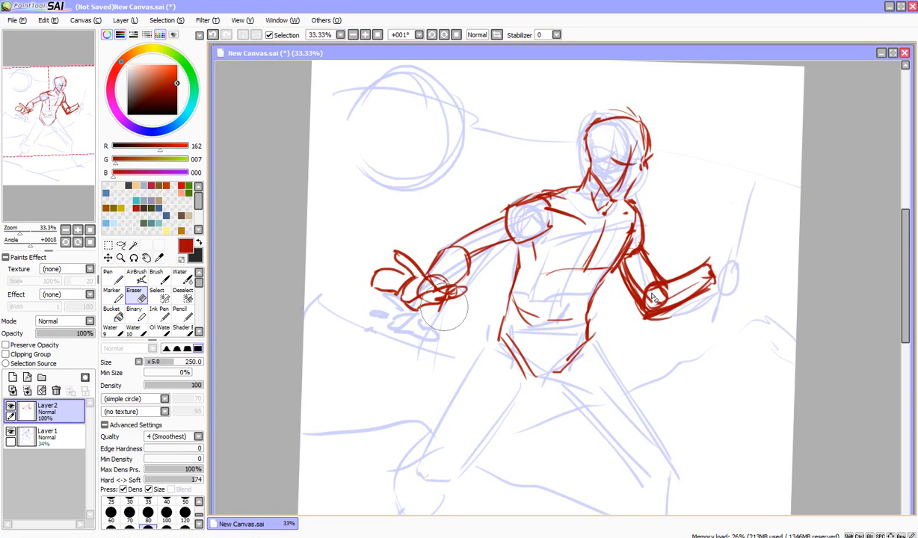
# Sketch a closed fist on the bent arm with the red Brush, gripping a long straight rod that reaches the canvas edge.
pyautogui.click(156, 277)
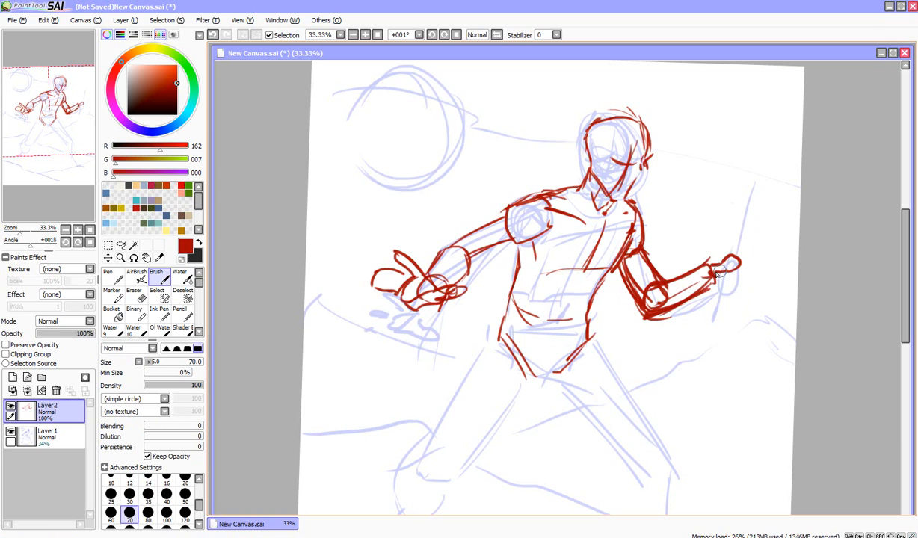
pyautogui.moveTo(744, 251)
pyautogui.mouseDown()
pyautogui.moveTo(753, 260)
pyautogui.moveTo(732, 287)
pyautogui.mouseUp()
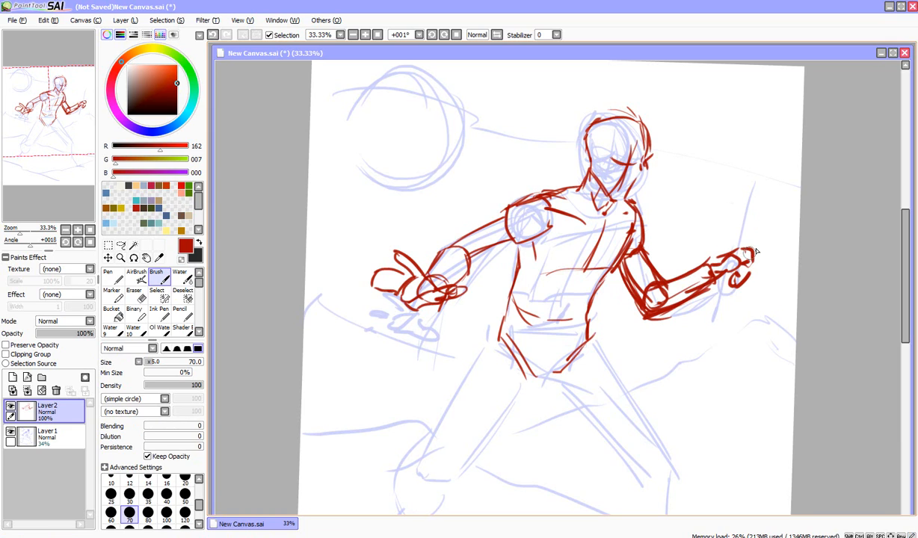
pyautogui.moveTo(714, 248)
pyautogui.mouseDown()
pyautogui.moveTo(801, 213)
pyautogui.moveTo(714, 253)
pyautogui.moveTo(724, 282)
pyautogui.moveTo(736, 282)
pyautogui.mouseUp()
pyautogui.moveTo(750, 277)
pyautogui.mouseDown()
pyautogui.moveTo(753, 258)
pyautogui.moveTo(728, 263)
pyautogui.moveTo(739, 264)
pyautogui.mouseUp()
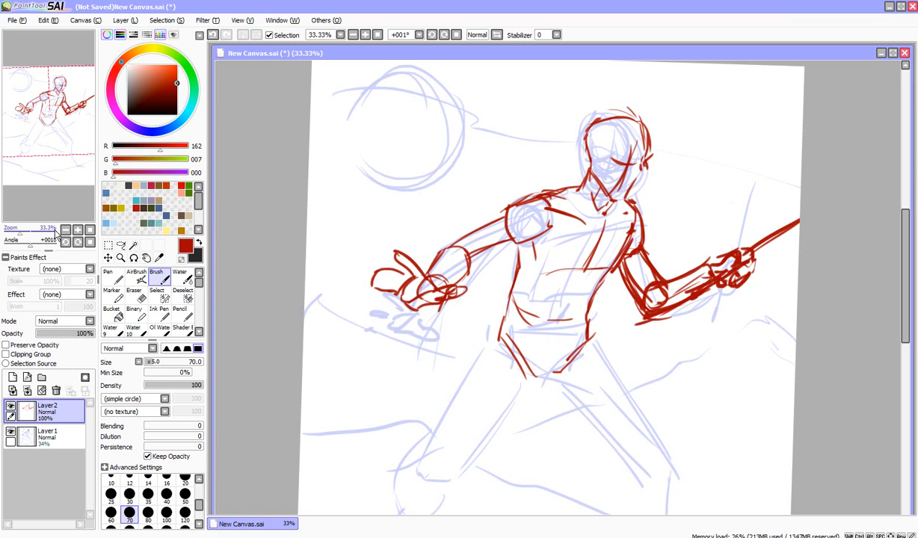
# Sketch the inner and outer thigh lines of the leg below the rod-holding arm in red.
pyautogui.moveTo(55, 228); pyautogui.dragTo(19, 235)
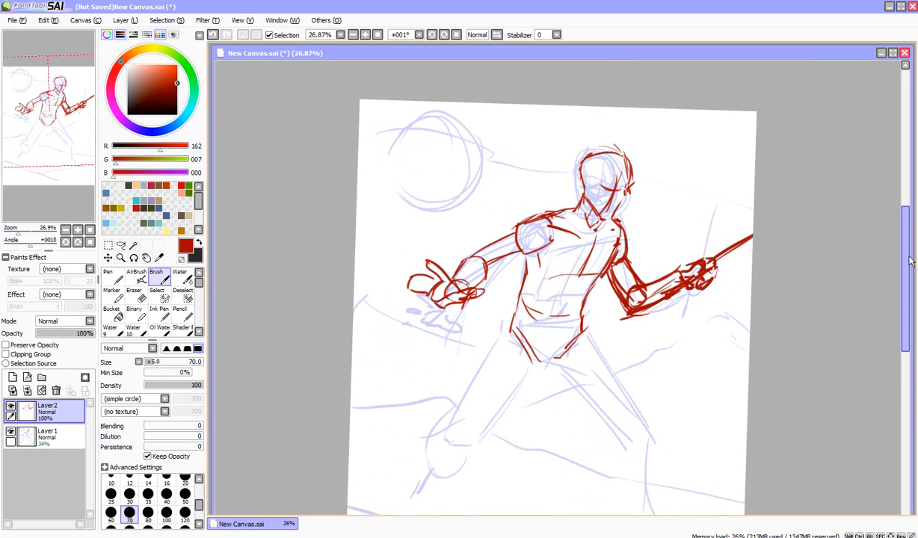
pyautogui.moveTo(907, 261); pyautogui.dragTo(905, 285)
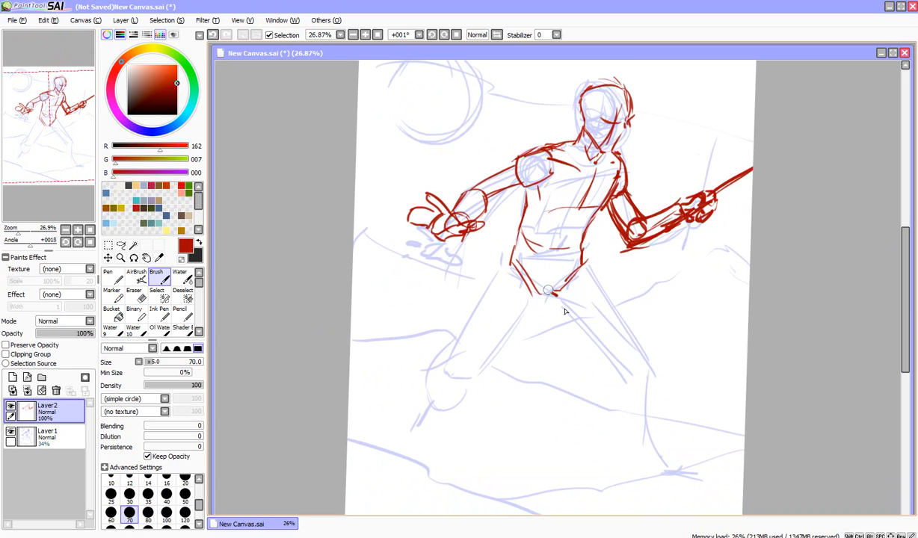
pyautogui.moveTo(551, 294); pyautogui.dragTo(624, 366)
pyautogui.moveTo(560, 252); pyautogui.dragTo(635, 344)
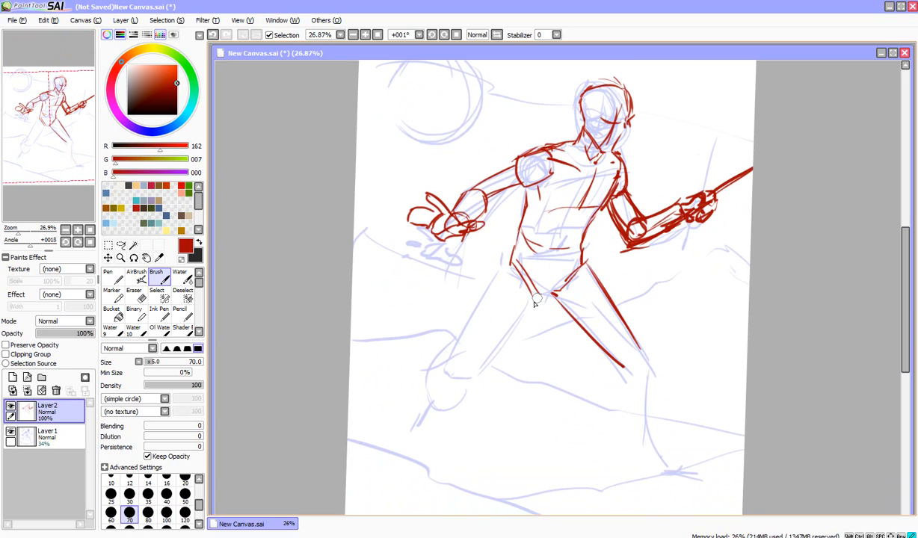
# Sketch the leg below the open hand in red, with thigh, rounded knee, shin and flat foot.
pyautogui.moveTo(536, 300); pyautogui.dragTo(476, 373)
pyautogui.moveTo(509, 264); pyautogui.dragTo(456, 342)
pyautogui.moveTo(484, 288)
pyautogui.mouseDown()
pyautogui.moveTo(453, 373)
pyautogui.moveTo(477, 369)
pyautogui.moveTo(432, 380)
pyautogui.moveTo(476, 375)
pyautogui.moveTo(423, 413)
pyautogui.mouseUp()
pyautogui.moveTo(428, 410); pyautogui.dragTo(416, 422)
pyautogui.moveTo(434, 365); pyautogui.dragTo(394, 448)
pyautogui.moveTo(423, 414)
pyautogui.mouseDown()
pyautogui.moveTo(416, 457)
pyautogui.moveTo(423, 448)
pyautogui.mouseUp()
pyautogui.moveTo(423, 450)
pyautogui.mouseDown()
pyautogui.moveTo(432, 464)
pyautogui.moveTo(398, 456)
pyautogui.mouseUp()
# Sketch the lower leg and pointed foot on the rod-holding side, and close the crotch with a short stroke.
pyautogui.moveTo(646, 365); pyautogui.dragTo(657, 464)
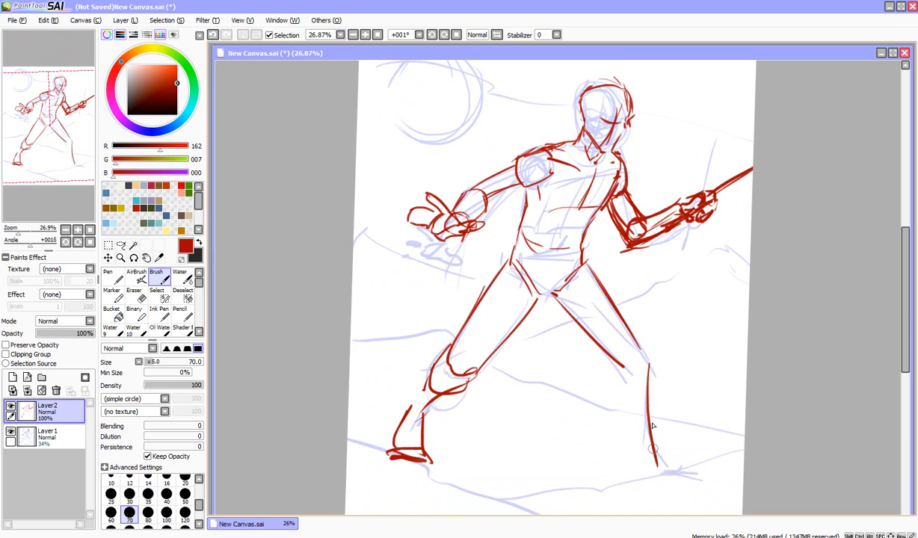
pyautogui.moveTo(612, 366)
pyautogui.mouseDown()
pyautogui.moveTo(637, 472)
pyautogui.moveTo(688, 485)
pyautogui.mouseUp()
pyautogui.moveTo(636, 469)
pyautogui.mouseDown()
pyautogui.moveTo(653, 491)
pyautogui.moveTo(675, 493)
pyautogui.moveTo(668, 497)
pyautogui.moveTo(712, 502)
pyautogui.mouseUp()
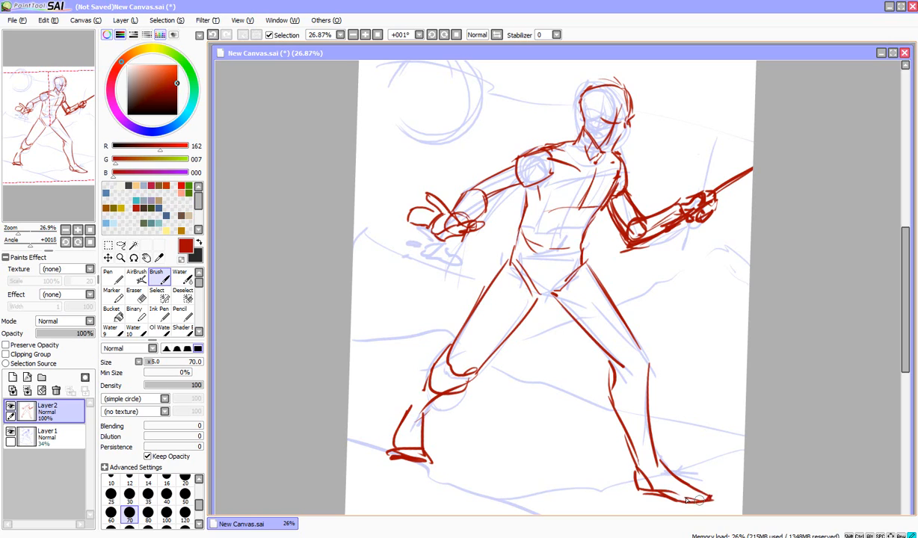
pyautogui.moveTo(543, 291); pyautogui.dragTo(558, 293)
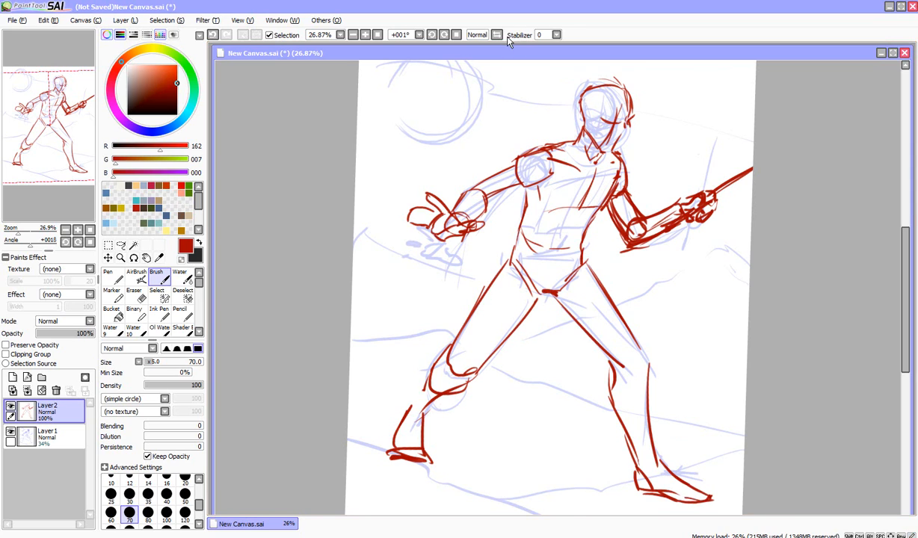
# Mirror the view and thicken both thigh contours of the leg on the rod-holding side.
pyautogui.click(476, 34)
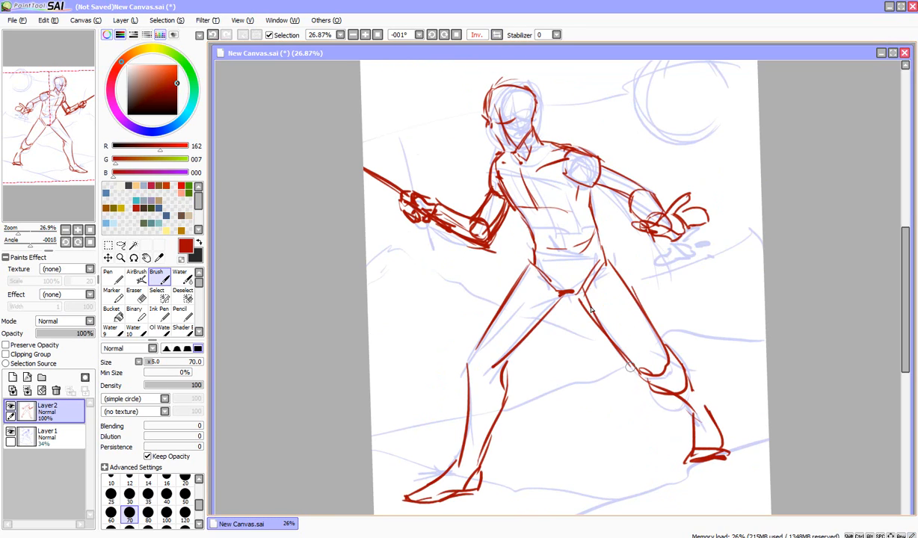
pyautogui.moveTo(482, 357)
pyautogui.mouseDown()
pyautogui.moveTo(527, 275)
pyautogui.moveTo(465, 359)
pyautogui.mouseUp()
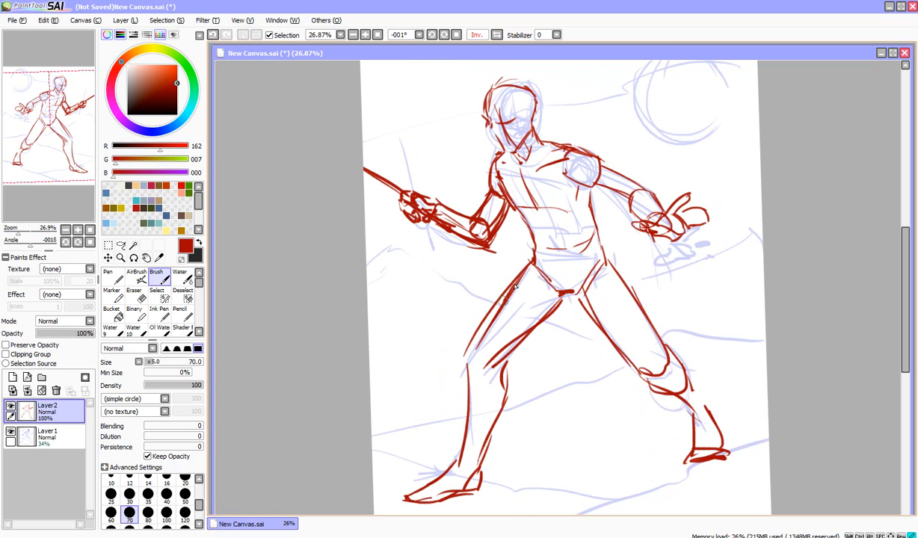
pyautogui.moveTo(510, 292)
pyautogui.mouseDown()
pyautogui.moveTo(487, 313)
pyautogui.moveTo(465, 367)
pyautogui.mouseUp()
pyautogui.moveTo(492, 308); pyautogui.dragTo(472, 352)
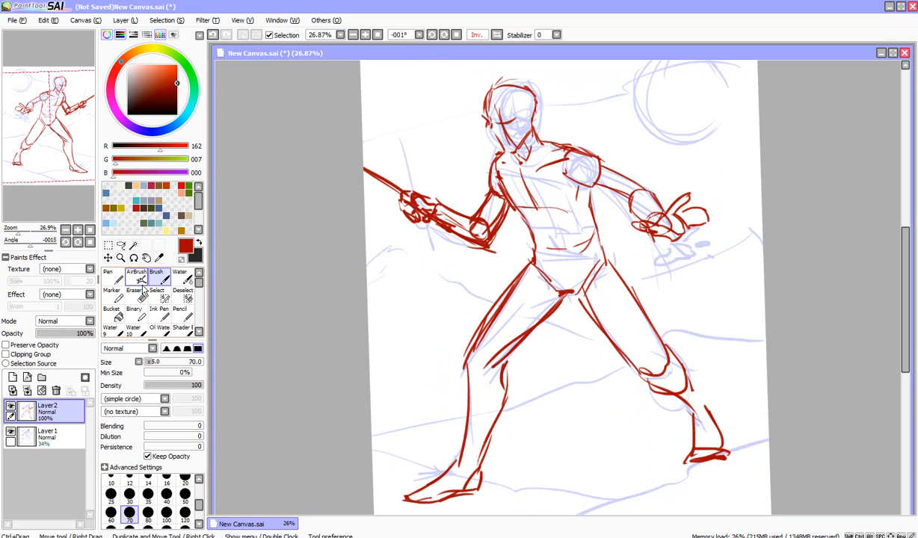
# Lasso the whole leg on the rod-holding side, scale it down slightly and move it back onto the hip.
pyautogui.click(123, 246)
pyautogui.moveTo(526, 258)
pyautogui.mouseDown()
pyautogui.moveTo(441, 318)
pyautogui.moveTo(385, 468)
pyautogui.moveTo(527, 419)
pyautogui.moveTo(558, 279)
pyautogui.moveTo(532, 261)
pyautogui.mouseUp()
pyautogui.moveTo(485, 400)
pyautogui.mouseDown()
pyautogui.moveTo(498, 389)
pyautogui.moveTo(492, 395)
pyautogui.mouseUp()
pyautogui.hotkey('ctrl', 't')
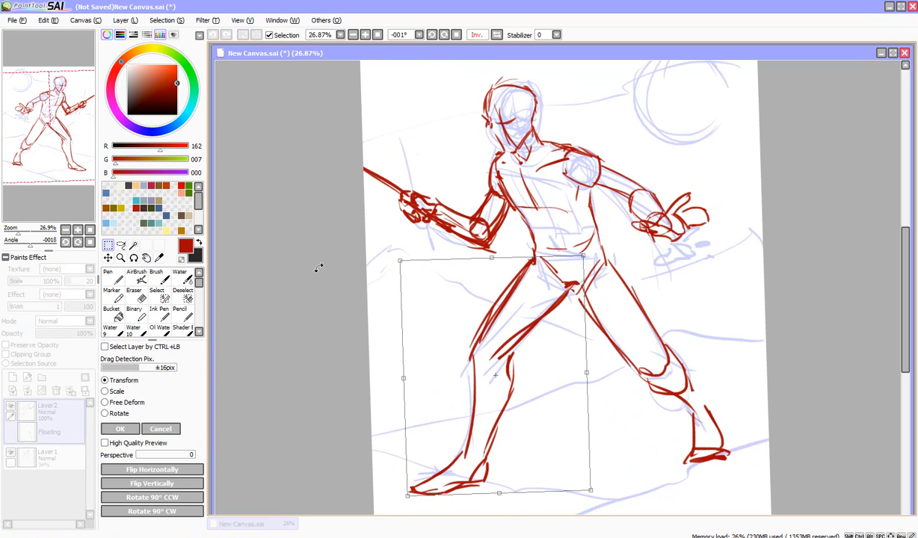
pyautogui.moveTo(406, 493); pyautogui.dragTo(418, 472)
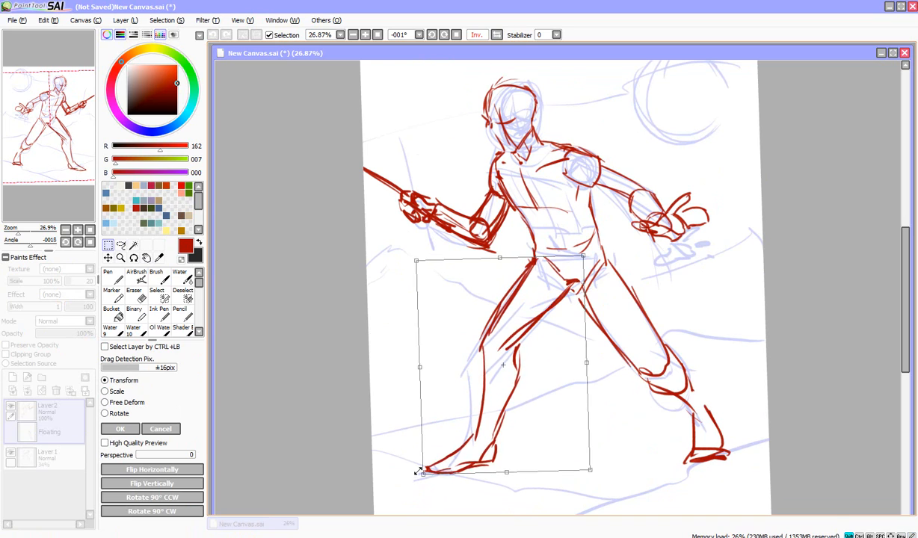
pyautogui.moveTo(524, 340); pyautogui.dragTo(540, 331)
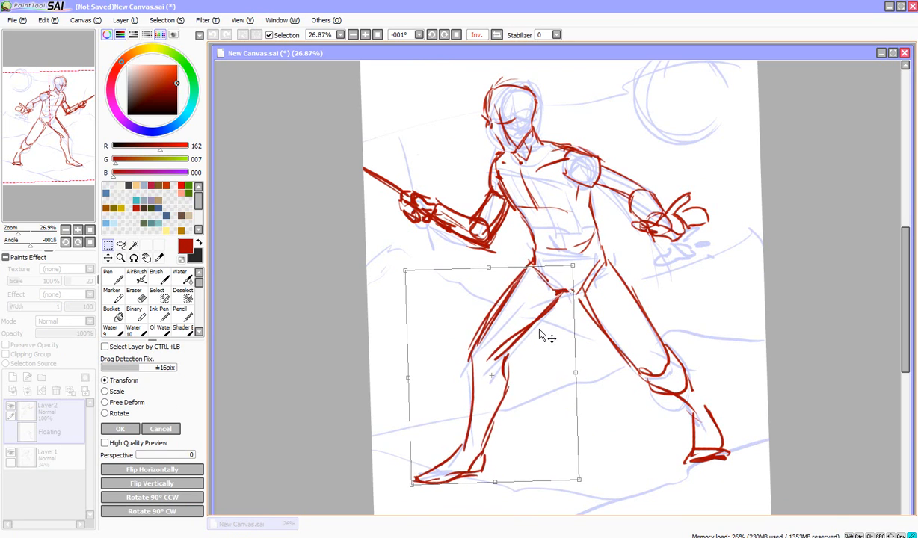
pyautogui.press('Return')
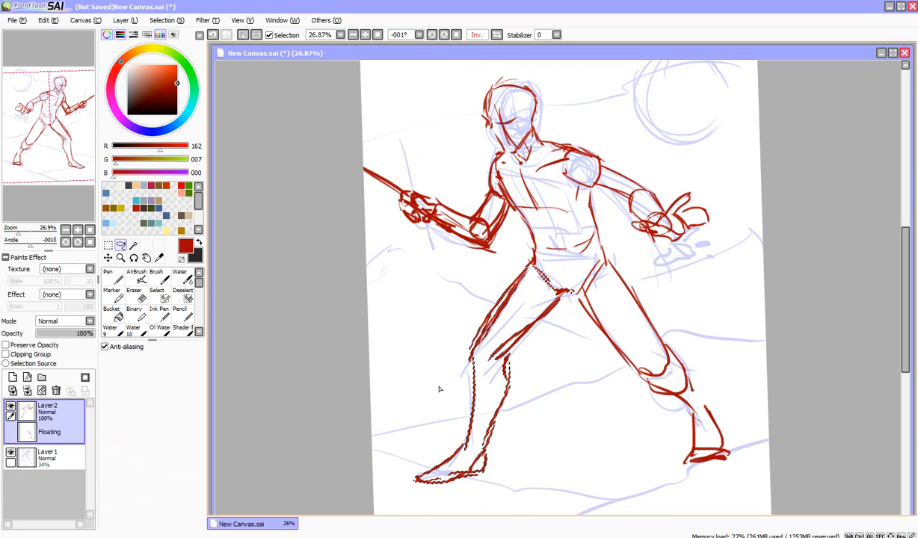
# Lasso the lower leg on the rod-holding side, rotate and nudge it into line with the knee, and clear the selection.
pyautogui.moveTo(451, 340)
pyautogui.mouseDown()
pyautogui.moveTo(486, 523)
pyautogui.moveTo(449, 341)
pyautogui.mouseUp()
pyautogui.hotkey('ctrl', 't')
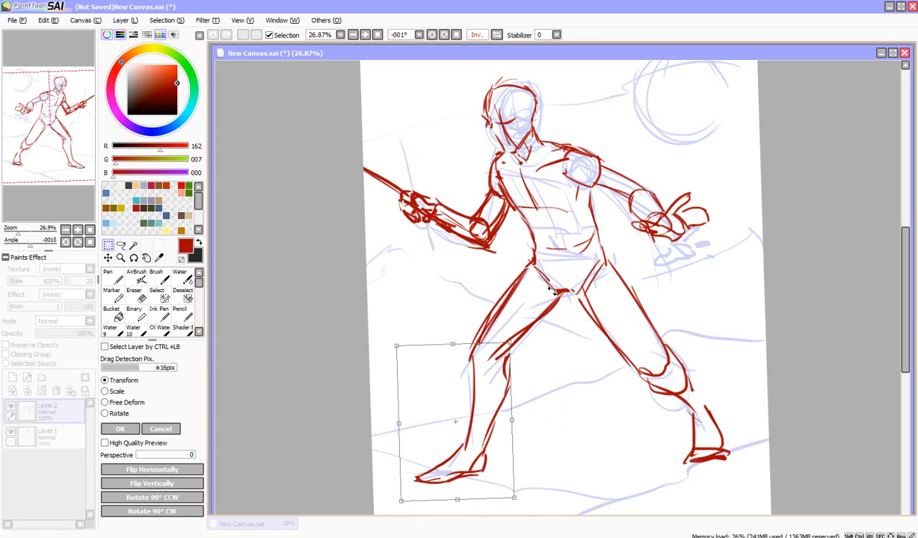
pyautogui.moveTo(553, 361)
pyautogui.mouseDown()
pyautogui.moveTo(541, 344)
pyautogui.moveTo(545, 350)
pyautogui.mouseUp()
pyautogui.moveTo(467, 395)
pyautogui.mouseDown()
pyautogui.moveTo(476, 397)
pyautogui.moveTo(479, 383)
pyautogui.mouseUp()
pyautogui.moveTo(527, 337); pyautogui.dragTo(533, 342)
pyautogui.moveTo(475, 392); pyautogui.dragTo(476, 388)
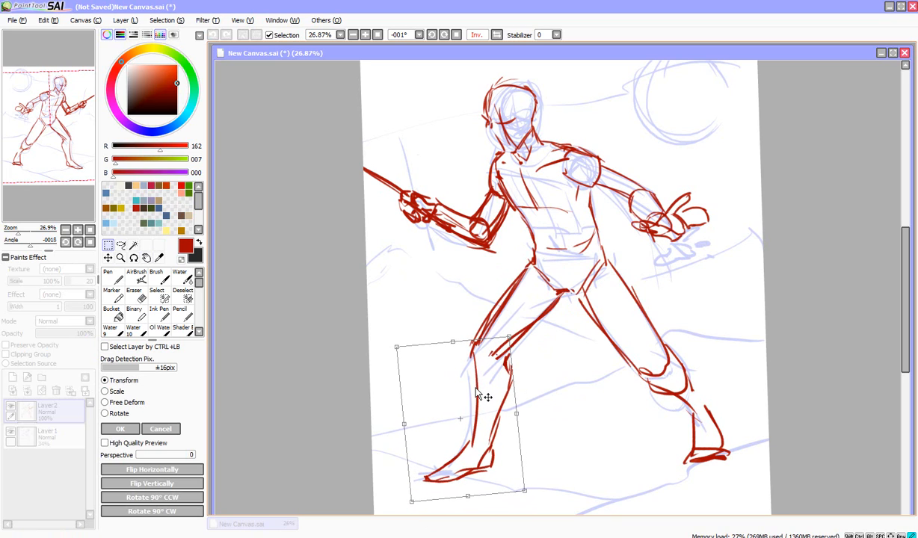
pyautogui.press('Return')
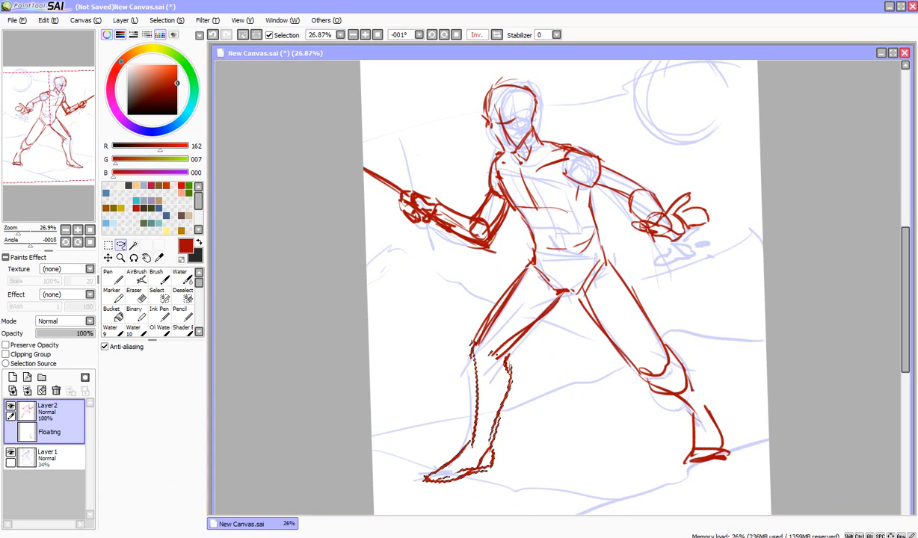
pyautogui.click(178, 21)
pyautogui.click(168, 35)
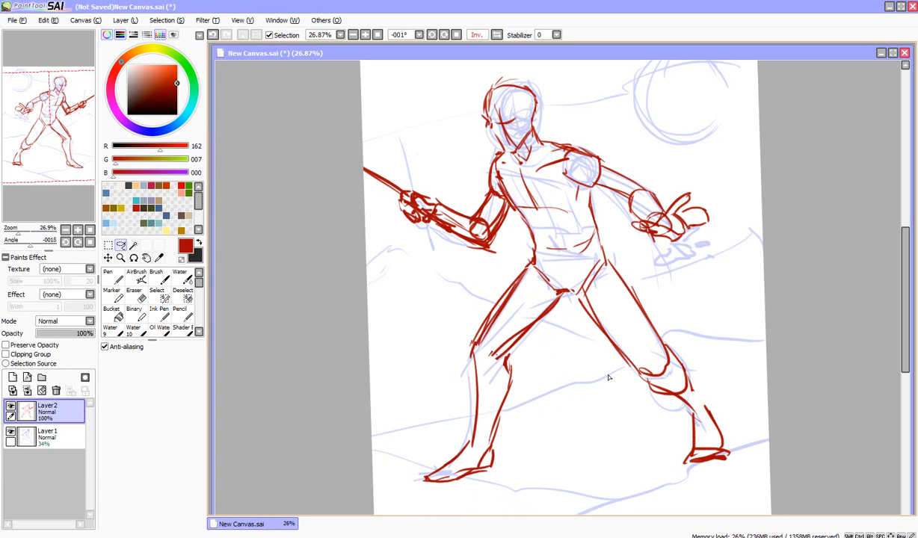
# Lasso the knee, shin and foot below the open hand, move them up and inward to shorten the leg, and deselect.
pyautogui.moveTo(630, 353)
pyautogui.mouseDown()
pyautogui.moveTo(606, 419)
pyautogui.moveTo(664, 317)
pyautogui.mouseUp()
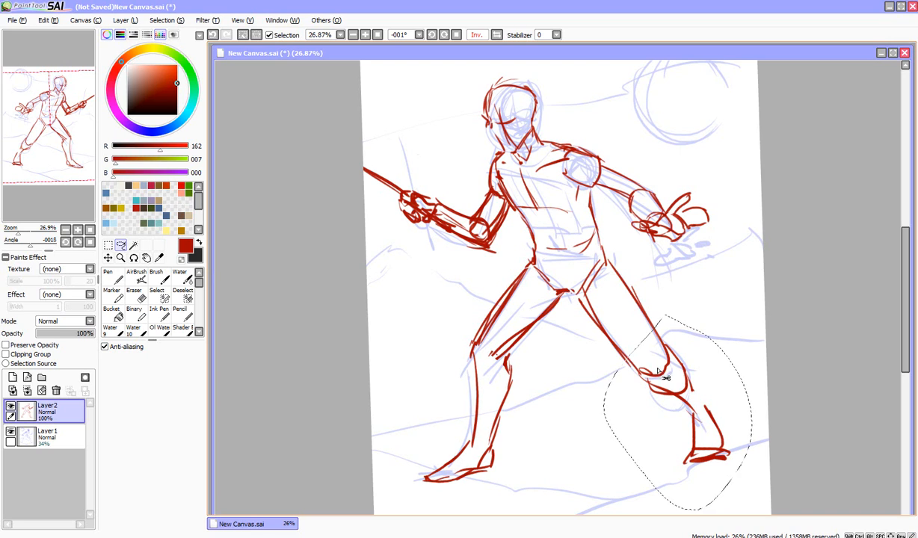
pyautogui.moveTo(682, 402); pyautogui.dragTo(672, 387)
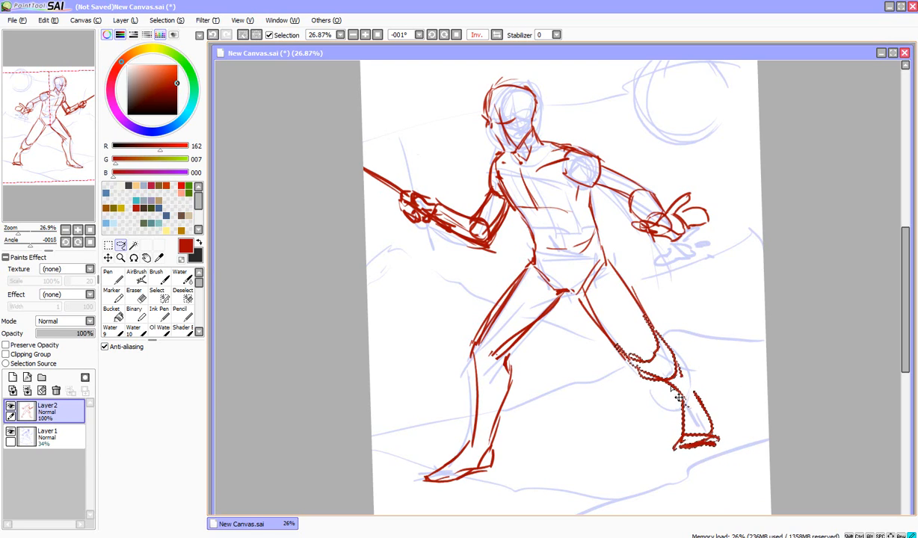
pyautogui.click(166, 20)
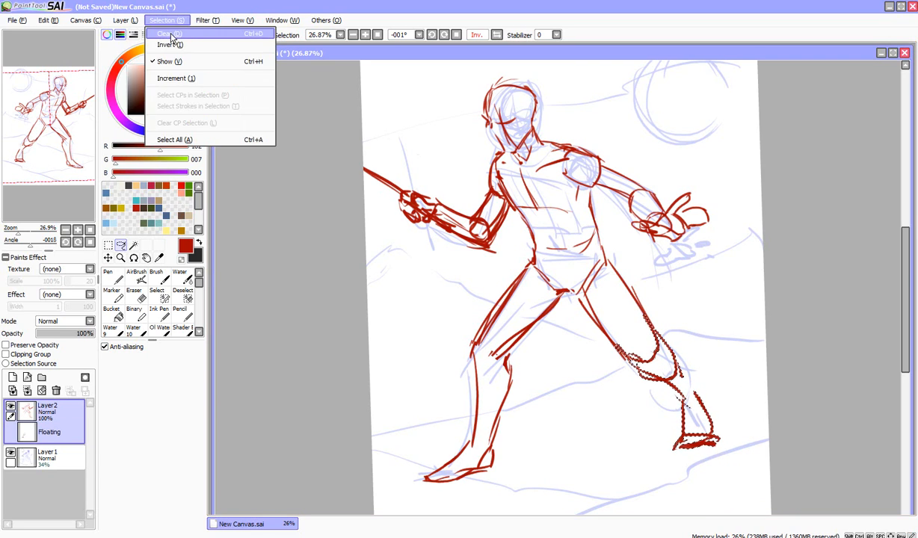
pyautogui.click(171, 35)
# Move the whole red figure toward the middle of the page and check it in mirrored view.
pyautogui.click(477, 35)
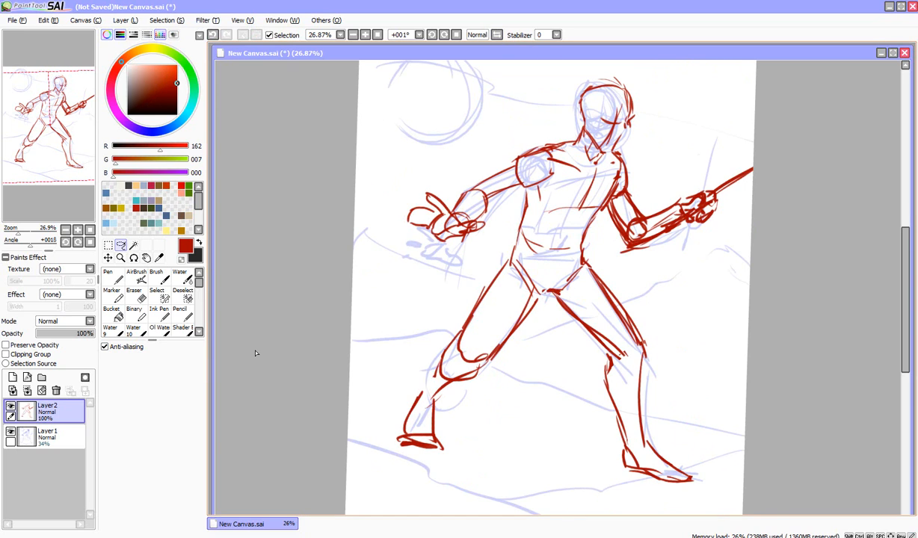
pyautogui.moveTo(28, 233); pyautogui.dragTo(18, 234)
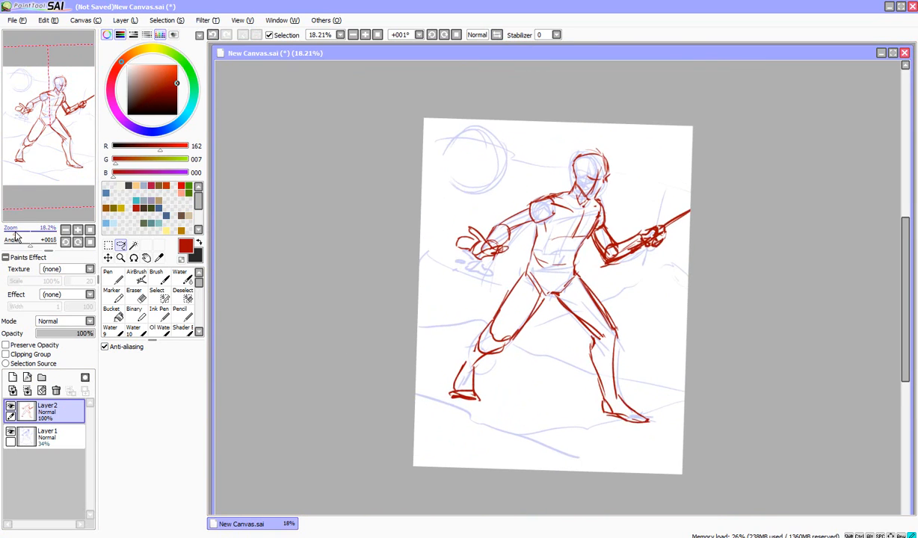
pyautogui.click(107, 259)
pyautogui.moveTo(566, 320)
pyautogui.mouseDown()
pyautogui.moveTo(549, 317)
pyautogui.moveTo(533, 335)
pyautogui.moveTo(572, 314)
pyautogui.mouseUp()
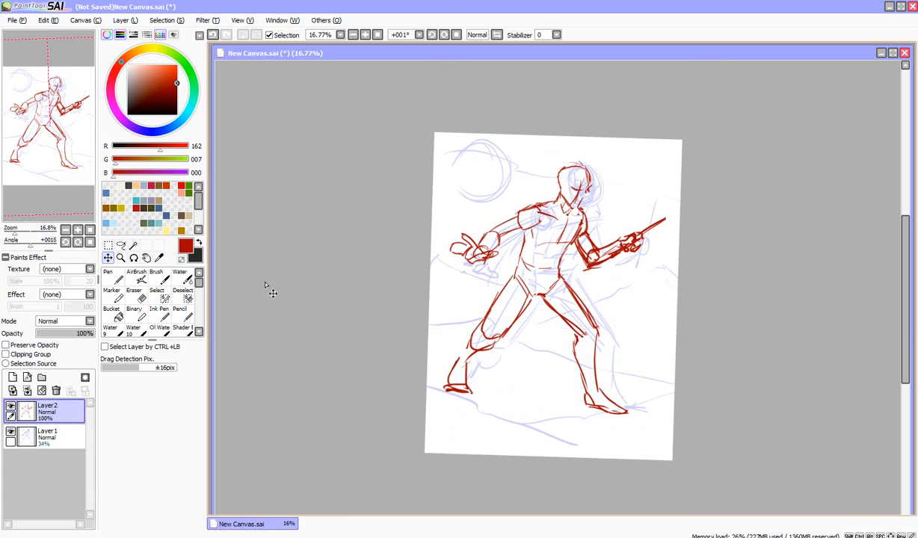
pyautogui.click(477, 35)
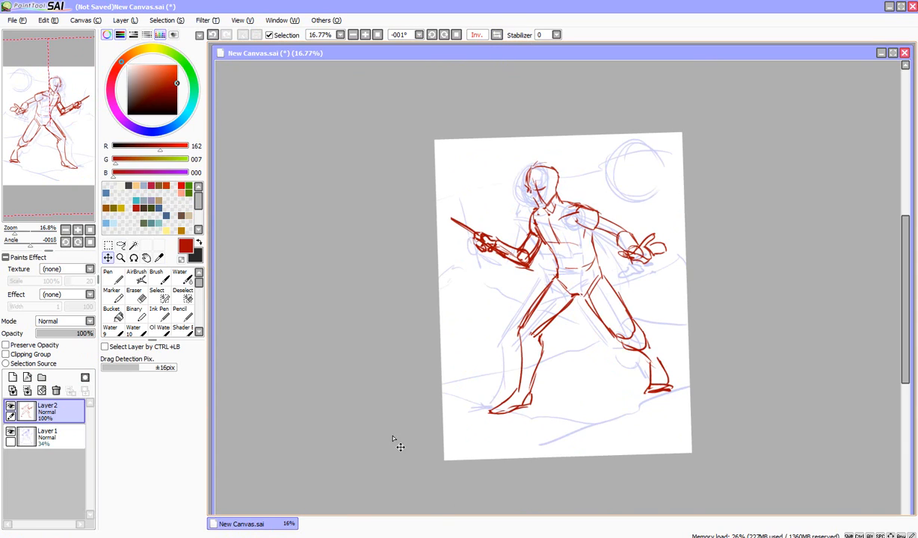
# Raise Layer1's opacity to 68% and erase the blue figure construction, keeping the moon and landscape lines.
pyautogui.press('m')
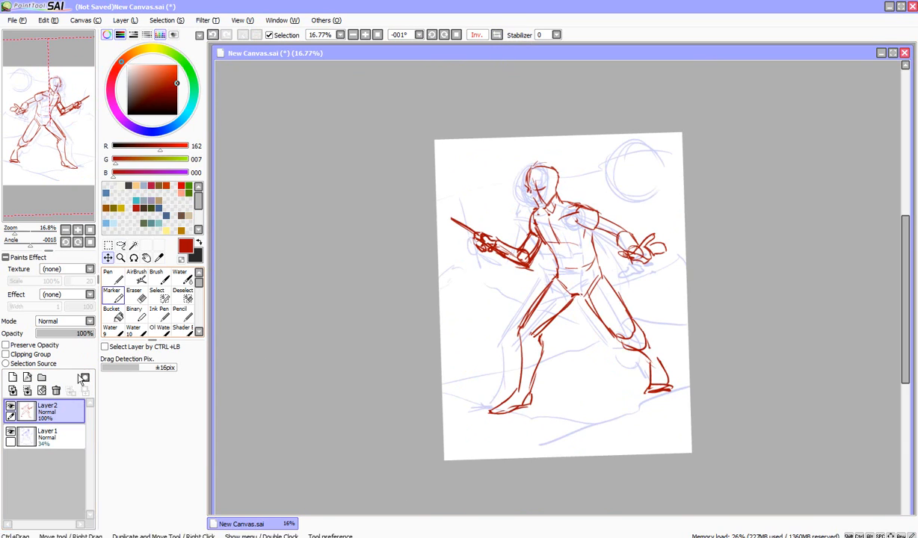
pyautogui.click(49, 435)
pyautogui.moveTo(60, 333); pyautogui.dragTo(73, 337)
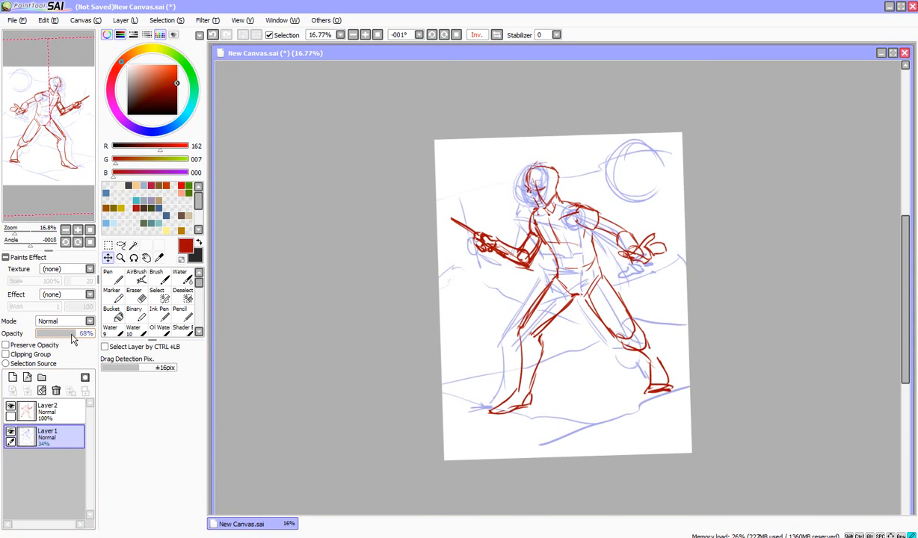
pyautogui.press('e')
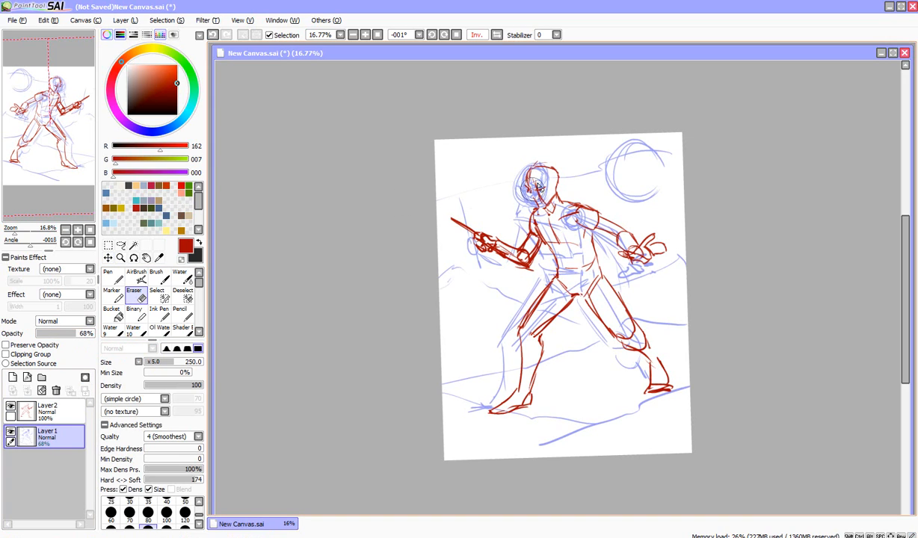
pyautogui.moveTo(537, 187)
pyautogui.mouseDown()
pyautogui.moveTo(534, 215)
pyautogui.moveTo(537, 196)
pyautogui.moveTo(472, 200)
pyautogui.moveTo(476, 235)
pyautogui.moveTo(535, 234)
pyautogui.moveTo(557, 247)
pyautogui.moveTo(567, 204)
pyautogui.moveTo(647, 248)
pyautogui.moveTo(568, 275)
pyautogui.moveTo(535, 331)
pyautogui.moveTo(509, 325)
pyautogui.moveTo(497, 396)
pyautogui.moveTo(615, 327)
pyautogui.moveTo(606, 320)
pyautogui.moveTo(624, 339)
pyautogui.moveTo(606, 342)
pyautogui.moveTo(627, 368)
pyautogui.mouseUp()
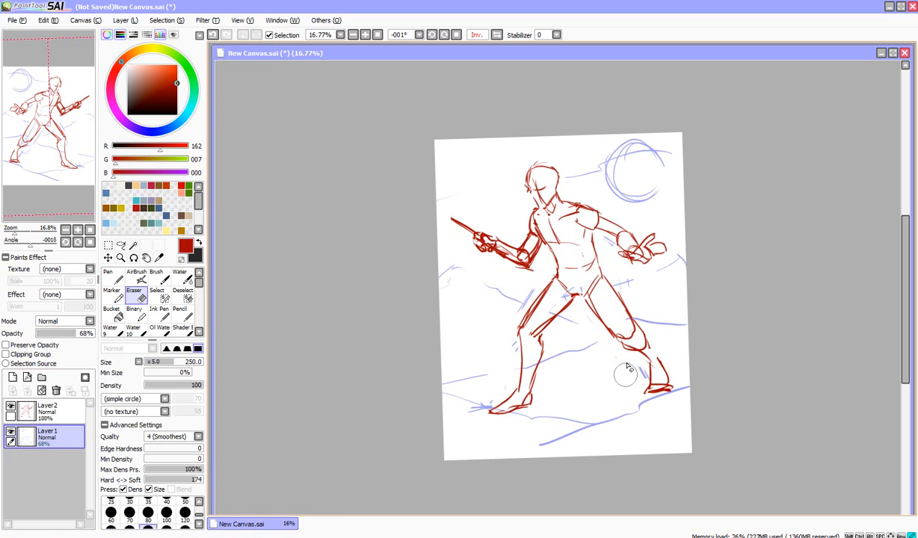
# Merge the visible layers, lower the merged layer's opacity to 29% and add a new layer above it.
pyautogui.click(124, 20)
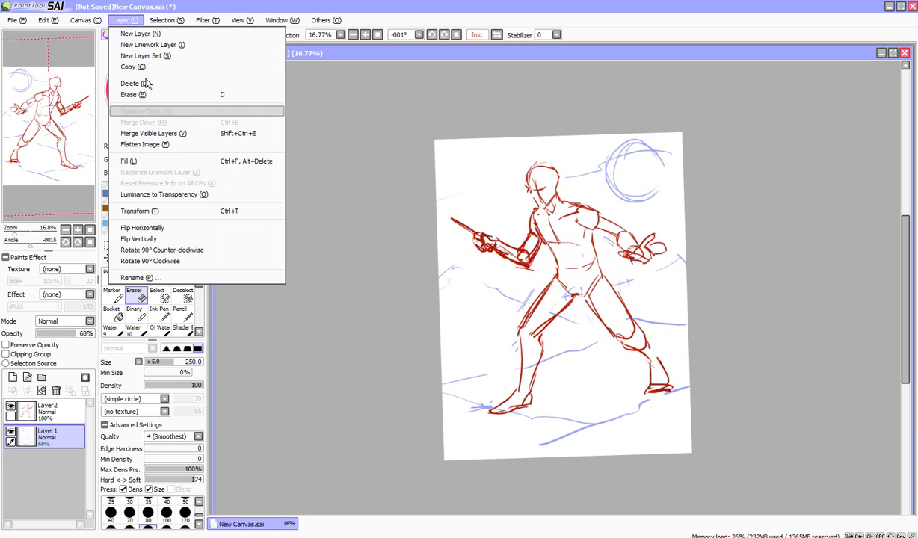
pyautogui.click(167, 133)
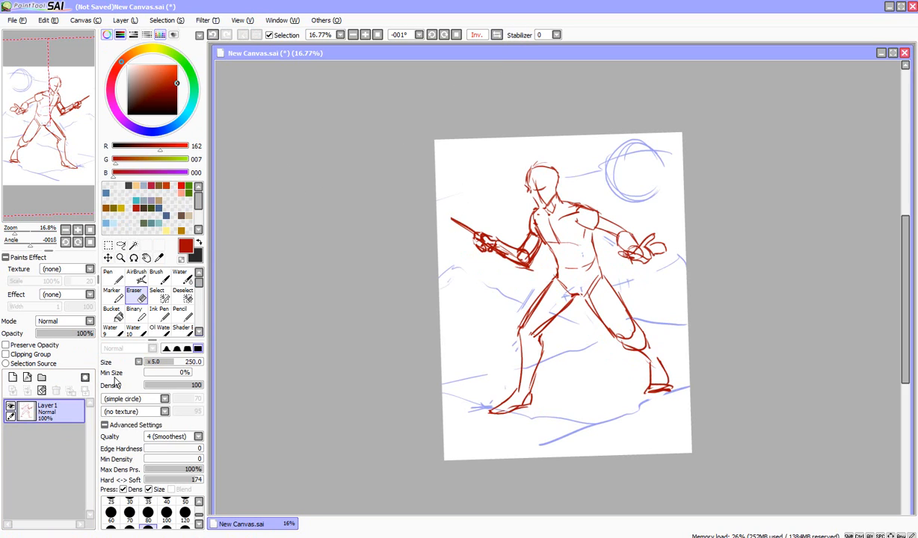
pyautogui.moveTo(76, 333); pyautogui.dragTo(53, 334)
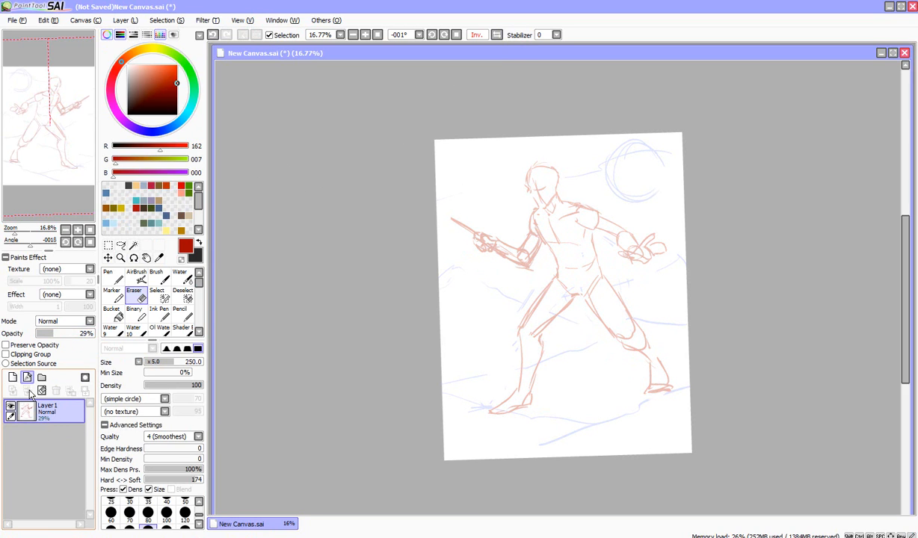
pyautogui.click(13, 377)
# Choose a muted purple (RGB 130, 74, 144) and the Brush at size 25 for detailing the head.
pyautogui.click(121, 118)
pyautogui.click(151, 80)
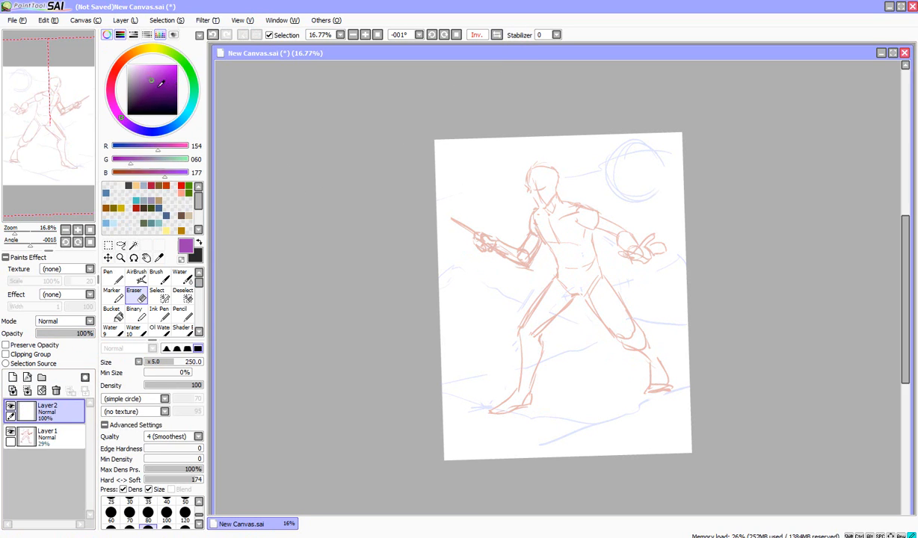
pyautogui.click(141, 86)
pyautogui.click(121, 257)
pyautogui.click(549, 200)
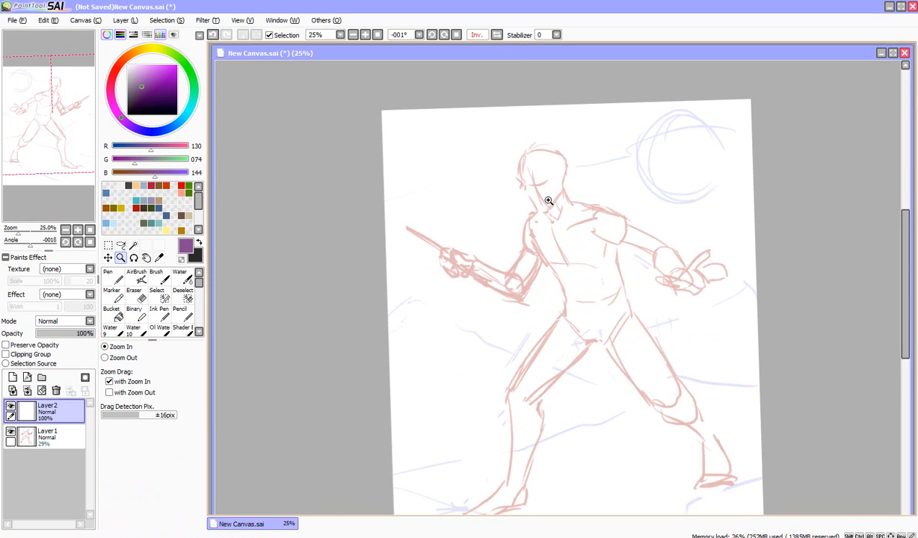
pyautogui.click(548, 200)
pyautogui.click(586, 199)
pyautogui.click(157, 276)
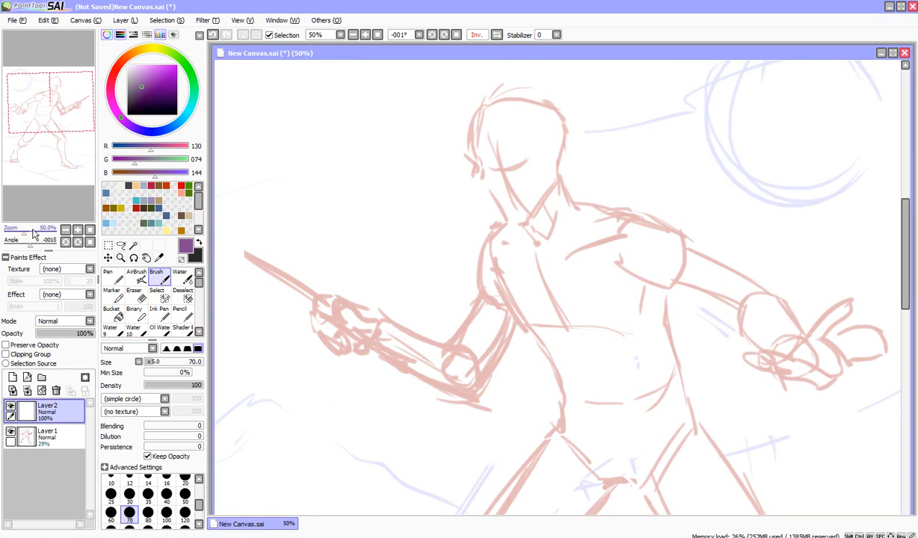
pyautogui.moveTo(32, 233); pyautogui.dragTo(20, 232)
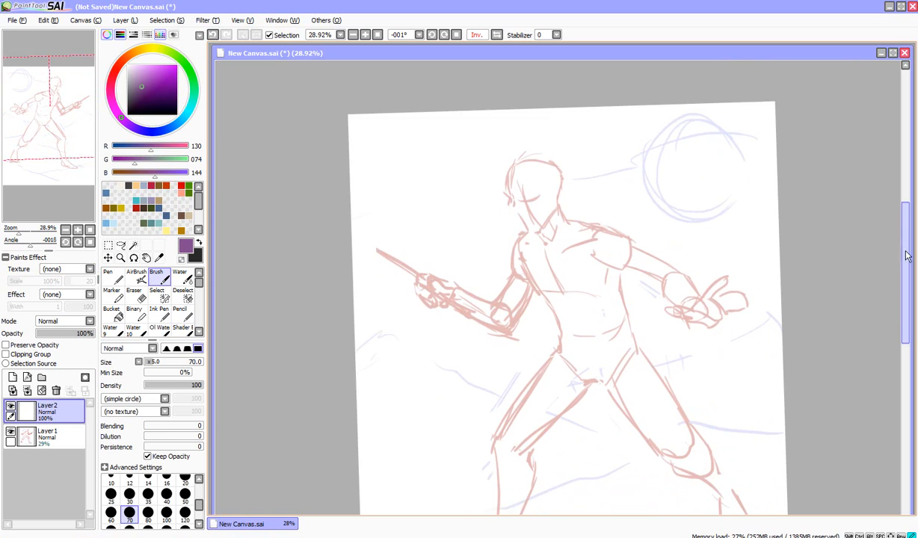
pyautogui.moveTo(907, 256); pyautogui.dragTo(908, 259)
pyautogui.click(120, 258)
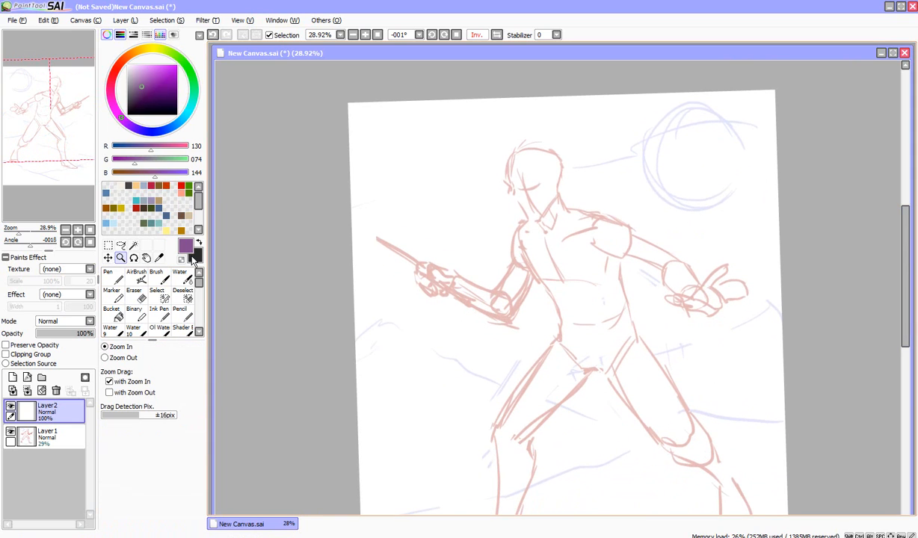
pyautogui.click(569, 192)
pyautogui.click(528, 192)
pyautogui.click(156, 275)
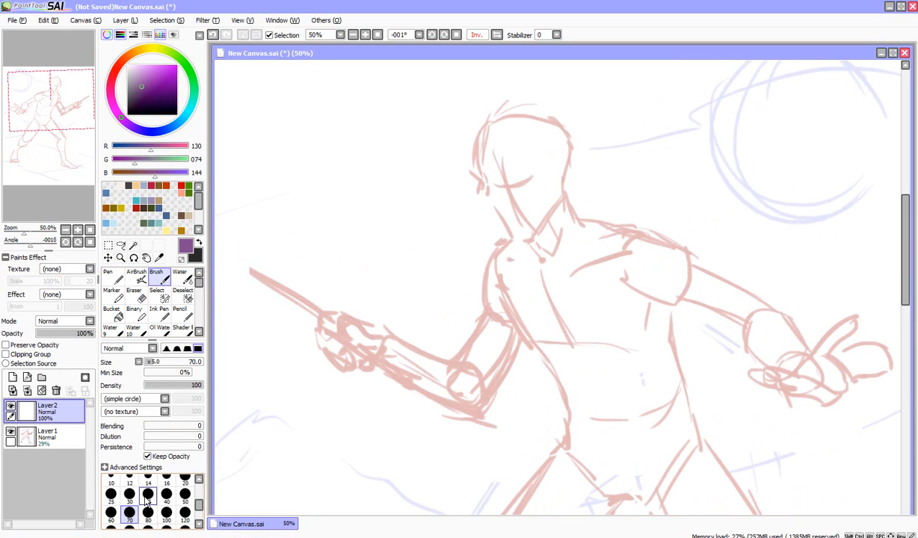
pyautogui.click(111, 494)
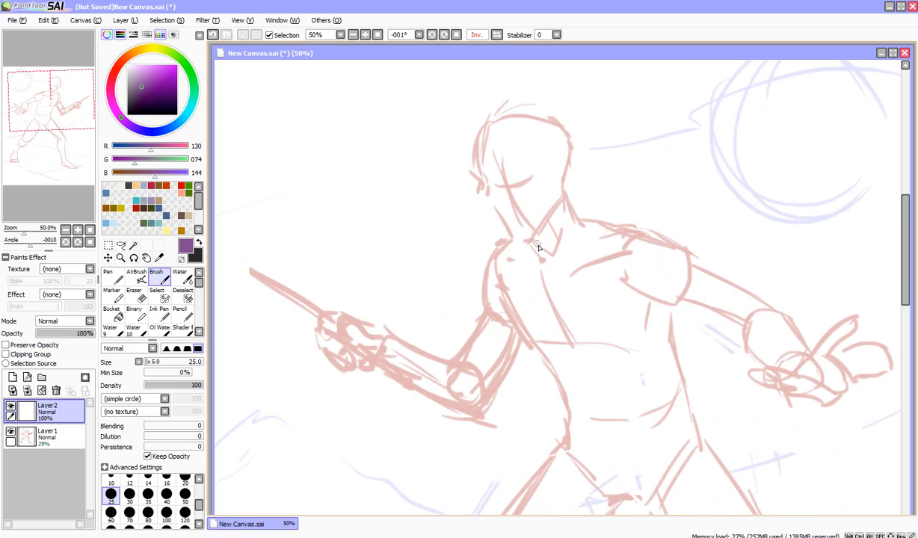
pyautogui.moveTo(491, 144); pyautogui.dragTo(519, 226)
pyautogui.moveTo(472, 176)
pyautogui.mouseDown()
pyautogui.moveTo(494, 184)
pyautogui.moveTo(532, 172)
pyautogui.moveTo(518, 207)
pyautogui.mouseUp()
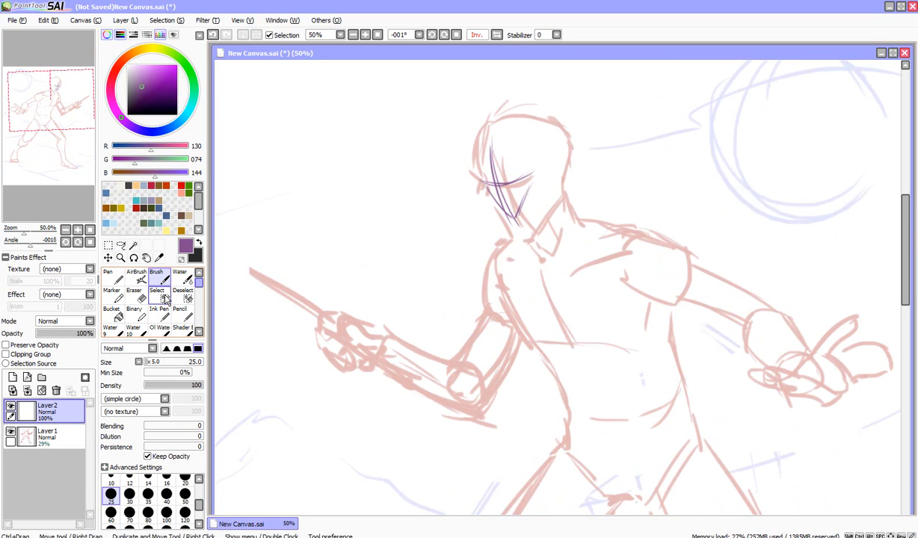
pyautogui.click(138, 296)
pyautogui.moveTo(499, 159); pyautogui.dragTo(482, 210)
# Sketch the head in purple with brow line, face centre line, jaw and skull outline, and shift it up slightly.
pyautogui.press('b')
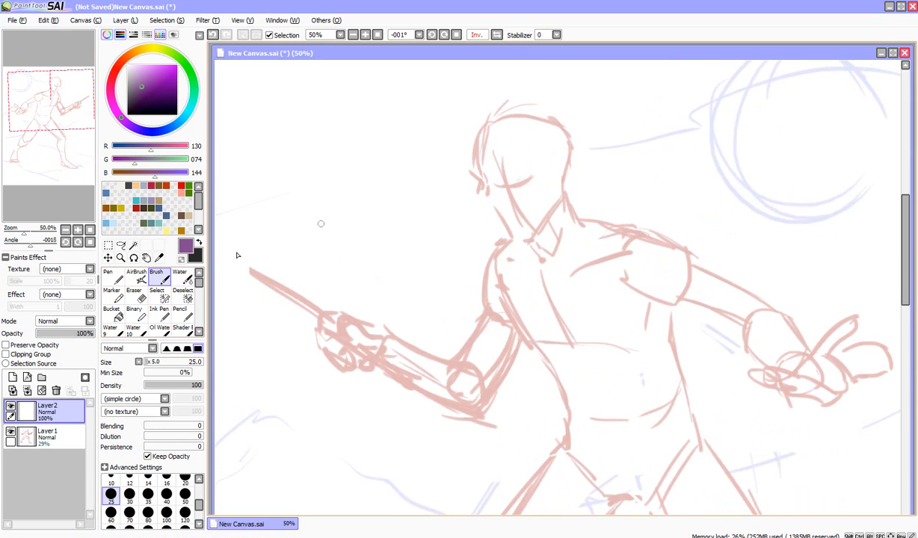
pyautogui.moveTo(491, 183); pyautogui.dragTo(543, 174)
pyautogui.moveTo(489, 182)
pyautogui.mouseDown()
pyautogui.moveTo(519, 224)
pyautogui.moveTo(545, 176)
pyautogui.mouseUp()
pyautogui.moveTo(531, 223); pyautogui.dragTo(538, 177)
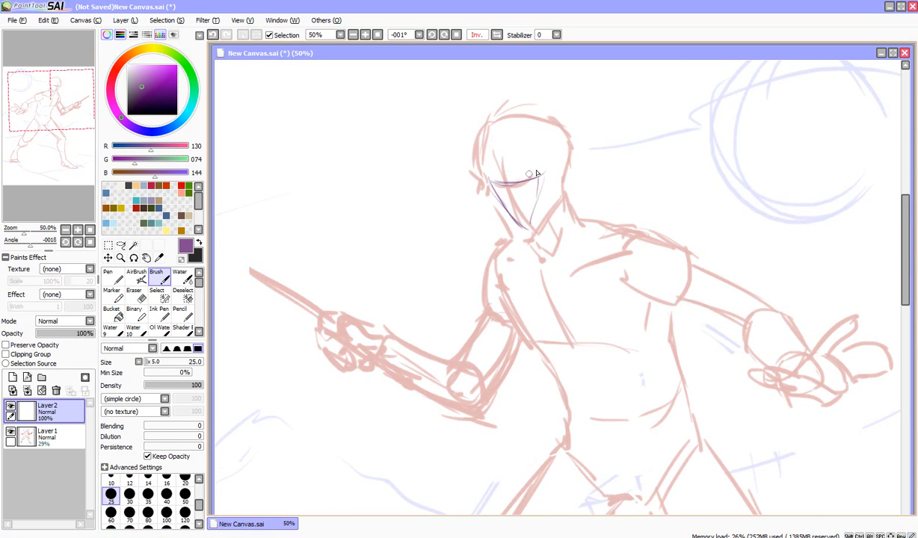
pyautogui.moveTo(507, 146); pyautogui.dragTo(524, 227)
pyautogui.moveTo(487, 186)
pyautogui.mouseDown()
pyautogui.moveTo(489, 140)
pyautogui.moveTo(534, 123)
pyautogui.moveTo(558, 156)
pyautogui.mouseUp()
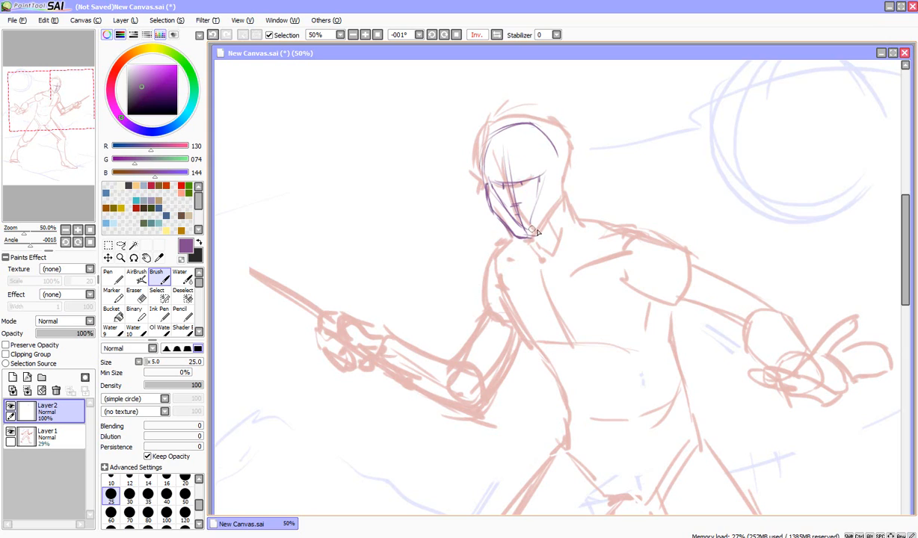
pyautogui.moveTo(561, 168)
pyautogui.mouseDown()
pyautogui.moveTo(560, 212)
pyautogui.moveTo(536, 237)
pyautogui.mouseUp()
pyautogui.moveTo(534, 127)
pyautogui.mouseDown()
pyautogui.moveTo(556, 179)
pyautogui.moveTo(502, 124)
pyautogui.moveTo(484, 164)
pyautogui.mouseUp()
pyautogui.click(108, 257)
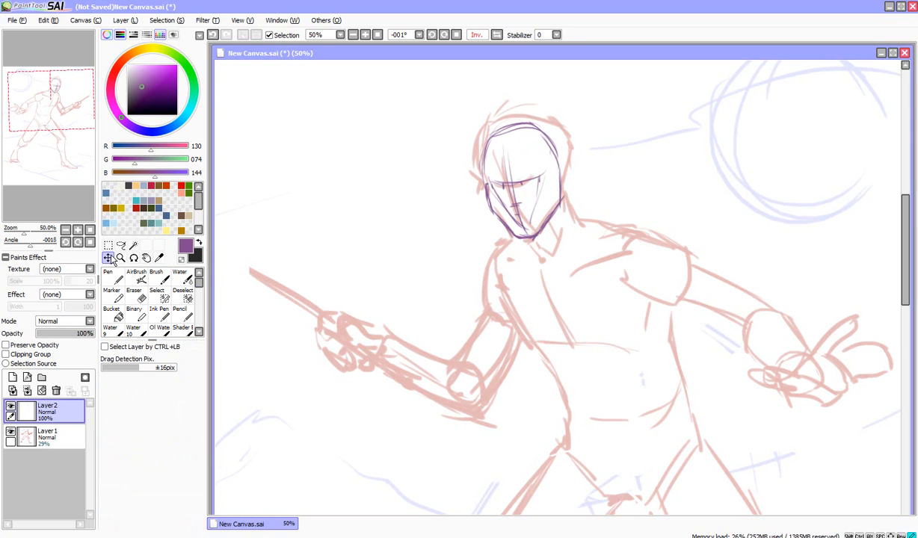
pyautogui.moveTo(554, 200); pyautogui.dragTo(550, 196)
# Add the ears and neck lines in purple and reinforce the skull outline.
pyautogui.press('b')
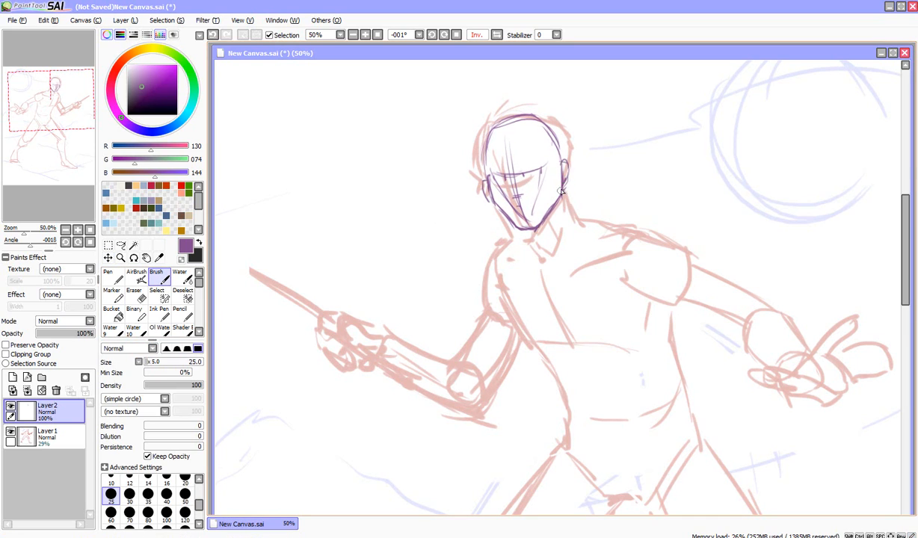
pyautogui.moveTo(547, 223); pyautogui.dragTo(552, 242)
pyautogui.moveTo(531, 240); pyautogui.dragTo(554, 255)
pyautogui.moveTo(563, 193); pyautogui.dragTo(569, 221)
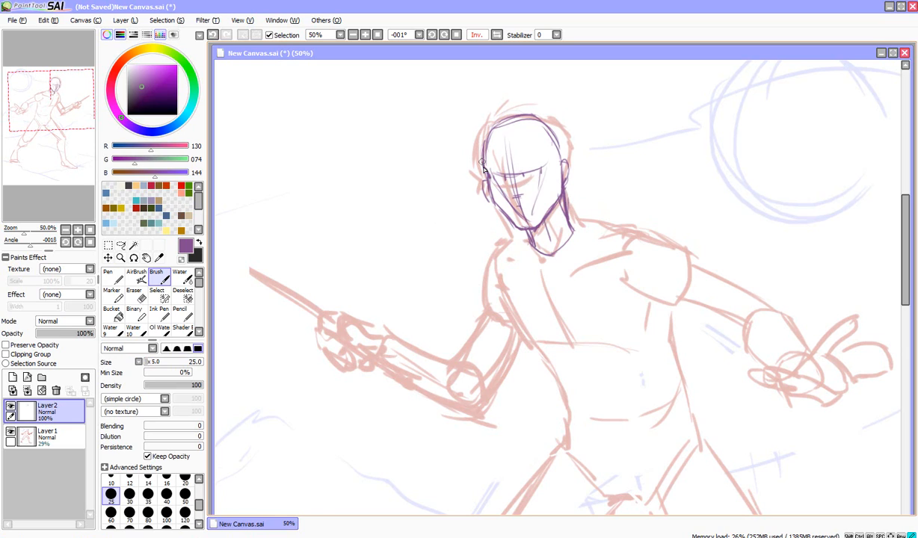
pyautogui.moveTo(483, 163)
pyautogui.mouseDown()
pyautogui.moveTo(493, 127)
pyautogui.moveTo(517, 119)
pyautogui.moveTo(554, 124)
pyautogui.moveTo(564, 160)
pyautogui.mouseUp()
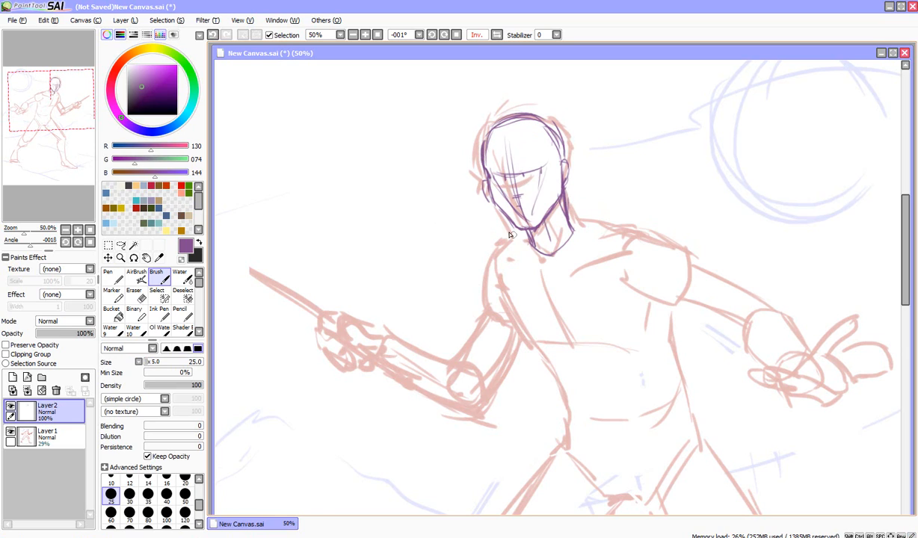
# Sketch the collar and shoulder lines in purple, with the chest's centre line running down from the neck.
pyautogui.moveTo(495, 255)
pyautogui.mouseDown()
pyautogui.moveTo(503, 249)
pyautogui.moveTo(527, 264)
pyautogui.mouseUp()
pyautogui.moveTo(572, 223)
pyautogui.mouseDown()
pyautogui.moveTo(622, 233)
pyautogui.moveTo(566, 257)
pyautogui.mouseUp()
pyautogui.moveTo(620, 230); pyautogui.dragTo(615, 249)
pyautogui.moveTo(498, 260)
pyautogui.mouseDown()
pyautogui.moveTo(578, 273)
pyautogui.moveTo(521, 263)
pyautogui.moveTo(600, 245)
pyautogui.moveTo(569, 307)
pyautogui.moveTo(549, 269)
pyautogui.moveTo(573, 350)
pyautogui.mouseUp()
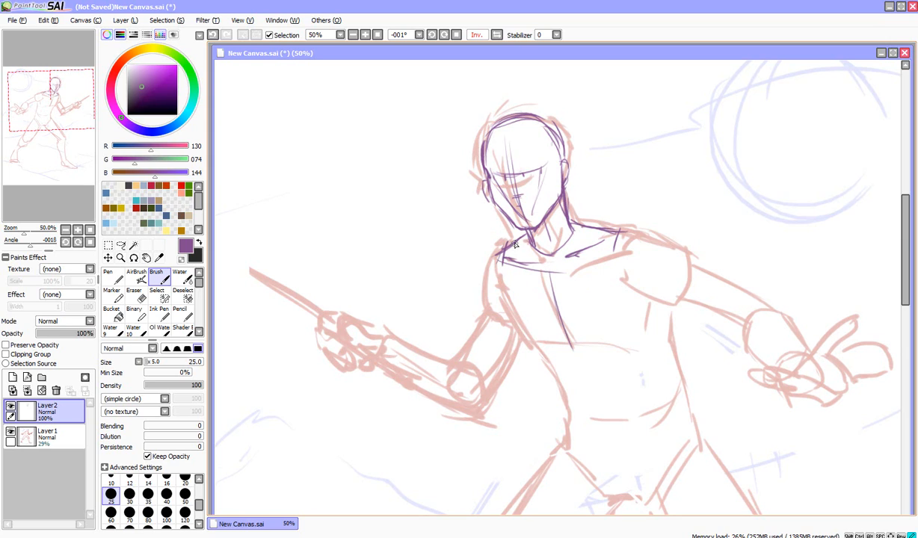
# Outline both sides of the chest in purple and close it with a line along its lower edge.
pyautogui.moveTo(512, 241)
pyautogui.mouseDown()
pyautogui.moveTo(506, 303)
pyautogui.moveTo(532, 349)
pyautogui.mouseUp()
pyautogui.moveTo(506, 290)
pyautogui.mouseDown()
pyautogui.moveTo(537, 349)
pyautogui.moveTo(623, 337)
pyautogui.mouseUp()
pyautogui.moveTo(640, 309); pyautogui.dragTo(635, 339)
pyautogui.moveTo(535, 345); pyautogui.dragTo(624, 339)
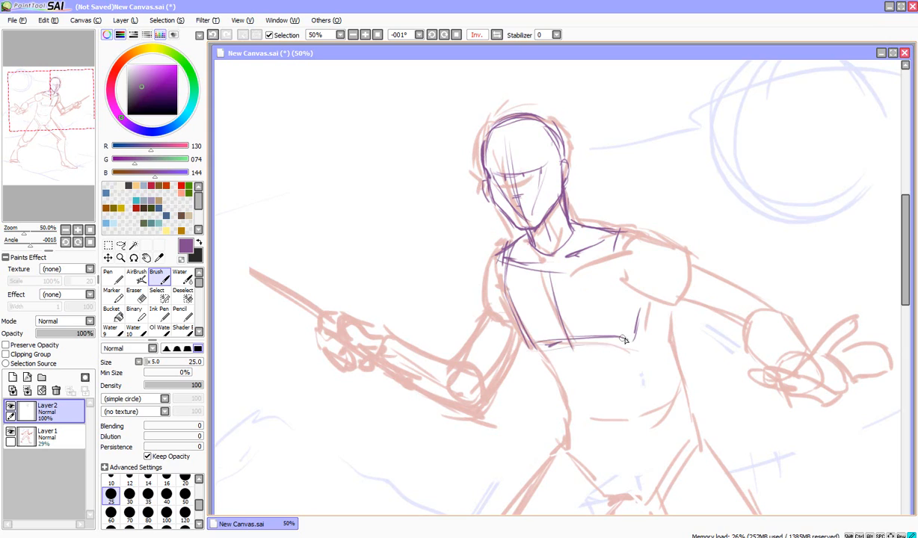
# Sketch both sides of the abdomen in purple, with a curved waist line across its lower edge.
pyautogui.moveTo(531, 349); pyautogui.dragTo(557, 411)
pyautogui.moveTo(543, 368)
pyautogui.mouseDown()
pyautogui.moveTo(558, 416)
pyautogui.moveTo(556, 403)
pyautogui.moveTo(611, 419)
pyautogui.moveTo(662, 399)
pyautogui.mouseUp()
pyautogui.moveTo(659, 258)
pyautogui.mouseDown()
pyautogui.moveTo(662, 320)
pyautogui.moveTo(656, 257)
pyautogui.moveTo(670, 403)
pyautogui.moveTo(661, 323)
pyautogui.mouseUp()
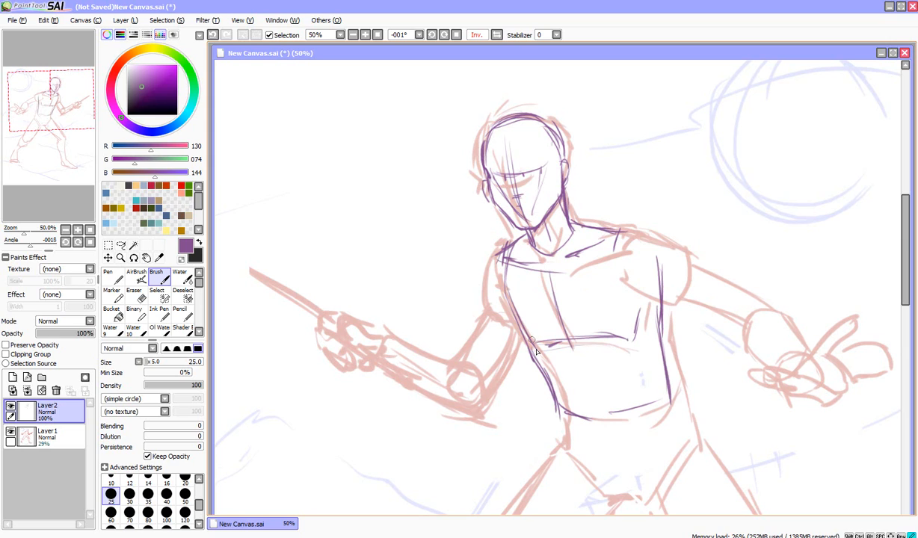
pyautogui.moveTo(536, 351); pyautogui.dragTo(563, 444)
# Outline the pelvis in purple as a tapering shape from both hips to a short flat crotch line, and reinforce its edges.
pyautogui.moveTo(560, 408)
pyautogui.mouseDown()
pyautogui.moveTo(561, 448)
pyautogui.moveTo(594, 479)
pyautogui.mouseUp()
pyautogui.moveTo(555, 444); pyautogui.dragTo(585, 472)
pyautogui.moveTo(675, 398)
pyautogui.mouseDown()
pyautogui.moveTo(679, 428)
pyautogui.moveTo(633, 481)
pyautogui.mouseUp()
pyautogui.moveTo(667, 433); pyautogui.dragTo(640, 472)
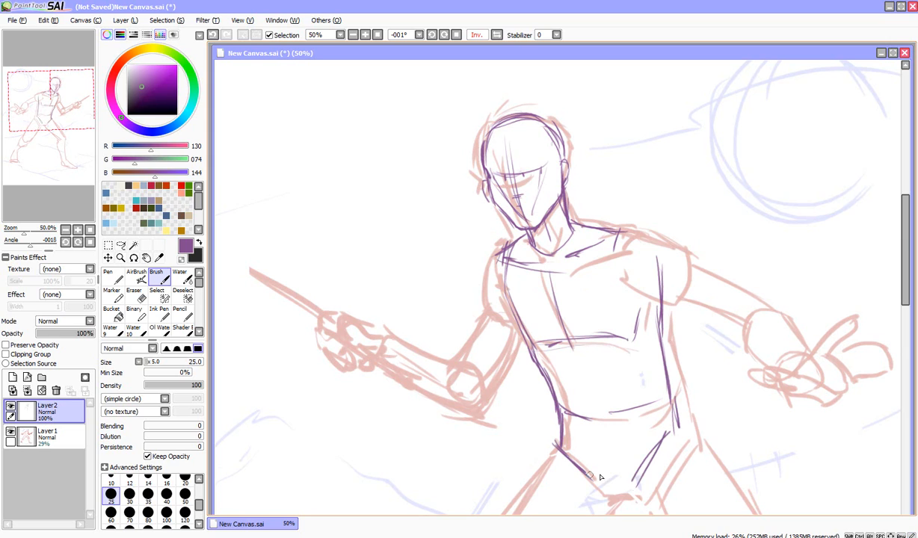
pyautogui.moveTo(562, 450)
pyautogui.mouseDown()
pyautogui.moveTo(602, 493)
pyautogui.moveTo(634, 490)
pyautogui.mouseUp()
pyautogui.moveTo(601, 489)
pyautogui.mouseDown()
pyautogui.moveTo(634, 491)
pyautogui.moveTo(679, 435)
pyautogui.mouseUp()
pyautogui.moveTo(674, 402)
pyautogui.mouseDown()
pyautogui.moveTo(681, 435)
pyautogui.moveTo(638, 489)
pyautogui.mouseUp()
pyautogui.moveTo(556, 445)
pyautogui.mouseDown()
pyautogui.moveTo(600, 487)
pyautogui.moveTo(636, 484)
pyautogui.mouseUp()
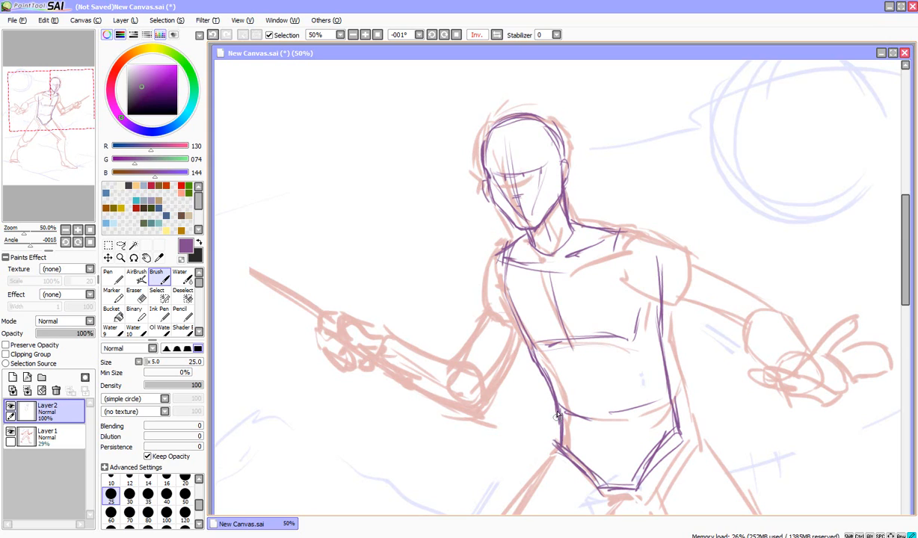
# Sketch the shoulder curve and upper arm of the rod-holding arm in purple down to the elbow.
pyautogui.moveTo(496, 262); pyautogui.dragTo(482, 296)
pyautogui.moveTo(505, 245)
pyautogui.mouseDown()
pyautogui.moveTo(483, 296)
pyautogui.moveTo(499, 312)
pyautogui.moveTo(458, 396)
pyautogui.mouseUp()
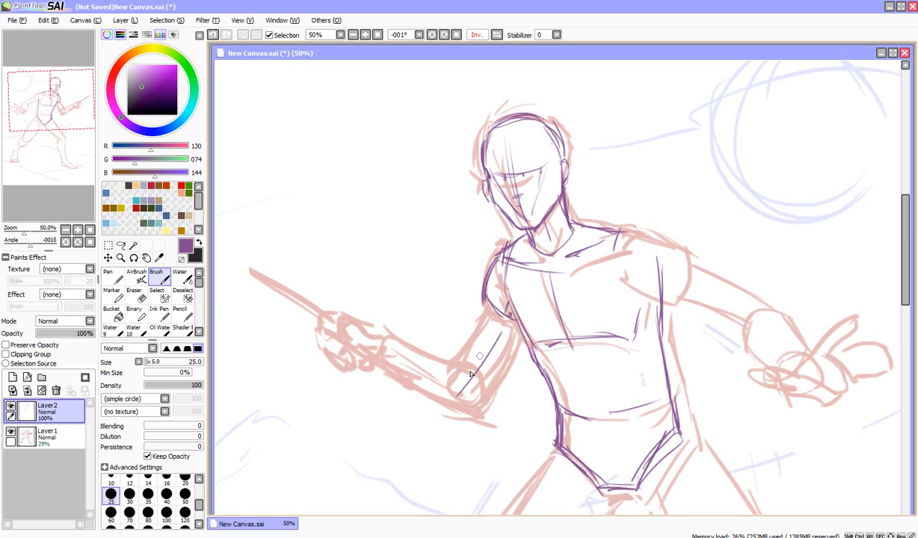
pyautogui.moveTo(488, 309); pyautogui.dragTo(449, 374)
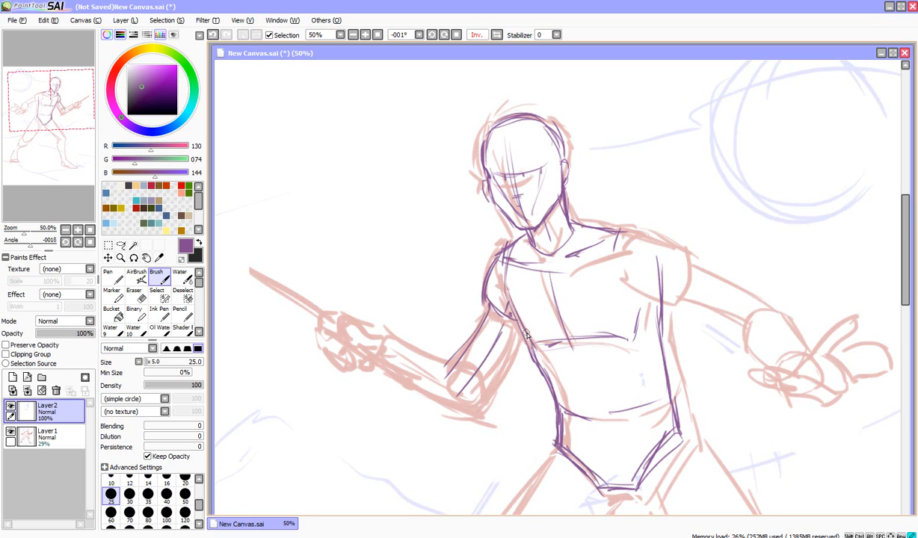
pyautogui.moveTo(485, 347); pyautogui.dragTo(453, 391)
pyautogui.moveTo(497, 319); pyautogui.dragTo(453, 395)
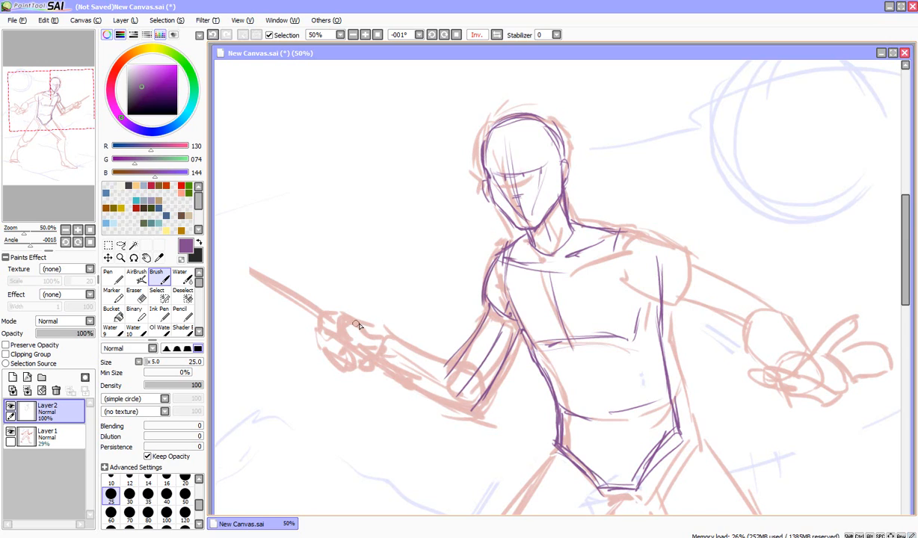
# Draw the gripping fist with its thumb and fingers in purple, with the rod running through it.
pyautogui.moveTo(348, 326); pyautogui.dragTo(364, 321)
pyautogui.moveTo(353, 349); pyautogui.dragTo(354, 360)
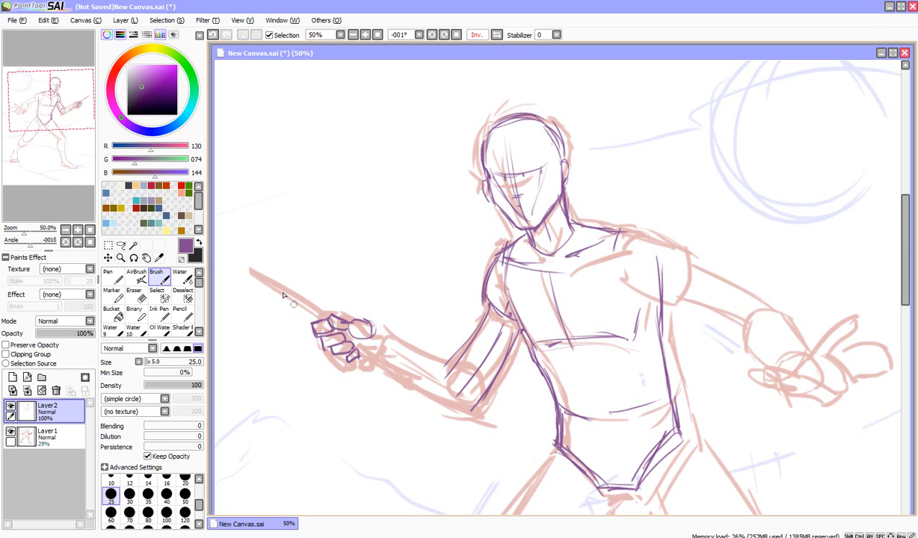
pyautogui.moveTo(314, 320)
pyautogui.mouseDown()
pyautogui.moveTo(244, 254)
pyautogui.moveTo(305, 301)
pyautogui.mouseUp()
pyautogui.moveTo(268, 265); pyautogui.dragTo(321, 314)
pyautogui.moveTo(241, 249); pyautogui.dragTo(304, 302)
pyautogui.moveTo(346, 333); pyautogui.dragTo(376, 372)
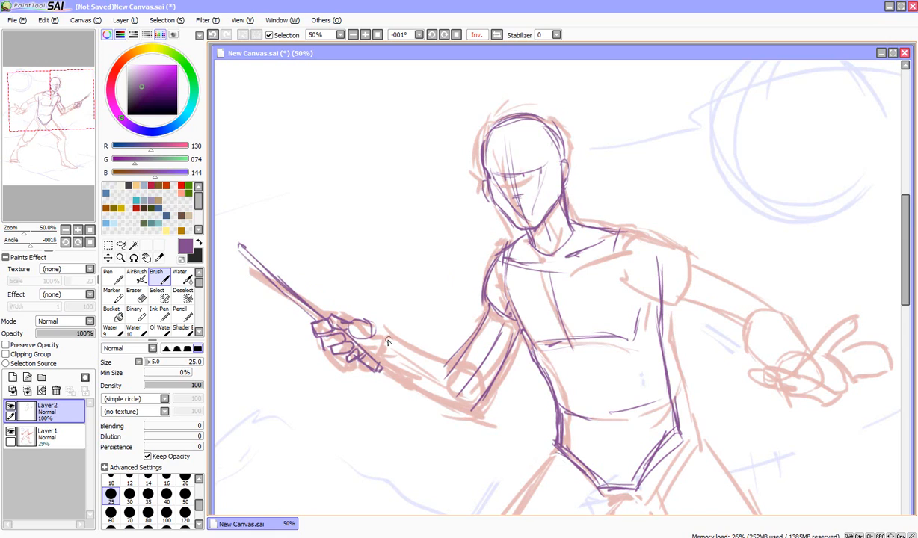
# Draw the rod arm's forearm lines, add a shoulder circle for the outstretched arm, and reinforce the rod-side shoulder.
pyautogui.moveTo(378, 331); pyautogui.dragTo(447, 369)
pyautogui.moveTo(374, 359); pyautogui.dragTo(459, 421)
pyautogui.moveTo(632, 234)
pyautogui.mouseDown()
pyautogui.moveTo(639, 276)
pyautogui.moveTo(632, 233)
pyautogui.mouseUp()
pyautogui.moveTo(499, 254); pyautogui.dragTo(481, 280)
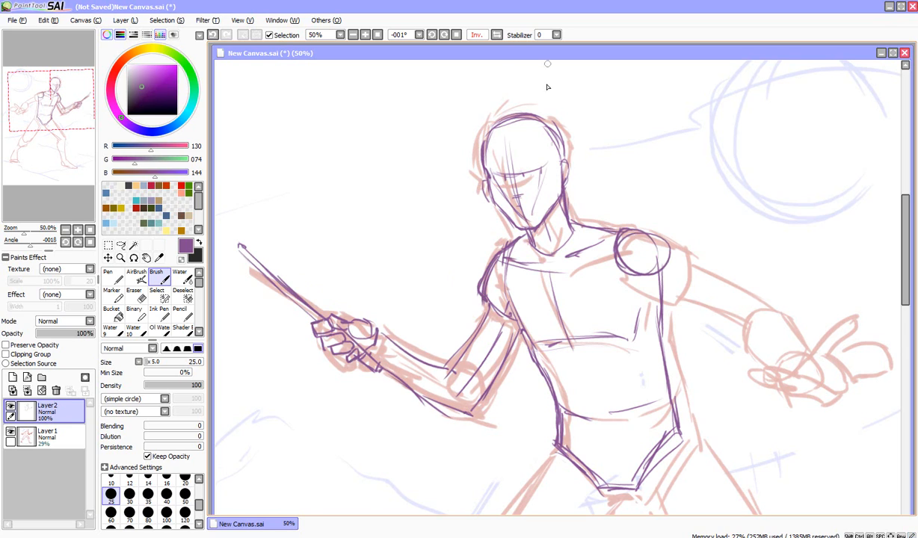
# Flip the canvas view horizontally and sketch the outstretched arm's upper arm in purple, with a band at the elbow.
pyautogui.click(496, 35)
pyautogui.moveTo(469, 226)
pyautogui.mouseDown()
pyautogui.moveTo(468, 248)
pyautogui.moveTo(383, 299)
pyautogui.mouseUp()
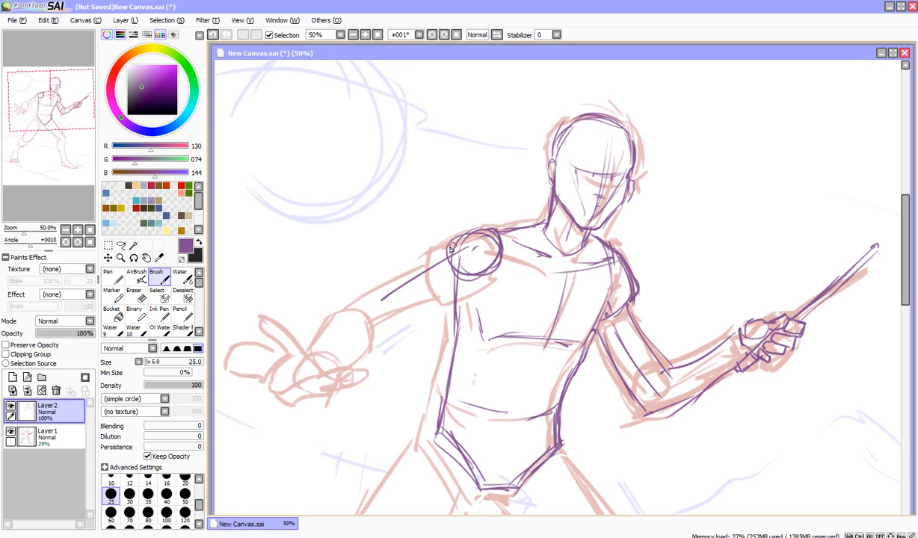
pyautogui.moveTo(451, 249)
pyautogui.mouseDown()
pyautogui.moveTo(367, 297)
pyautogui.moveTo(395, 308)
pyautogui.mouseUp()
pyautogui.moveTo(385, 290)
pyautogui.mouseDown()
pyautogui.moveTo(415, 309)
pyautogui.moveTo(467, 284)
pyautogui.mouseUp()
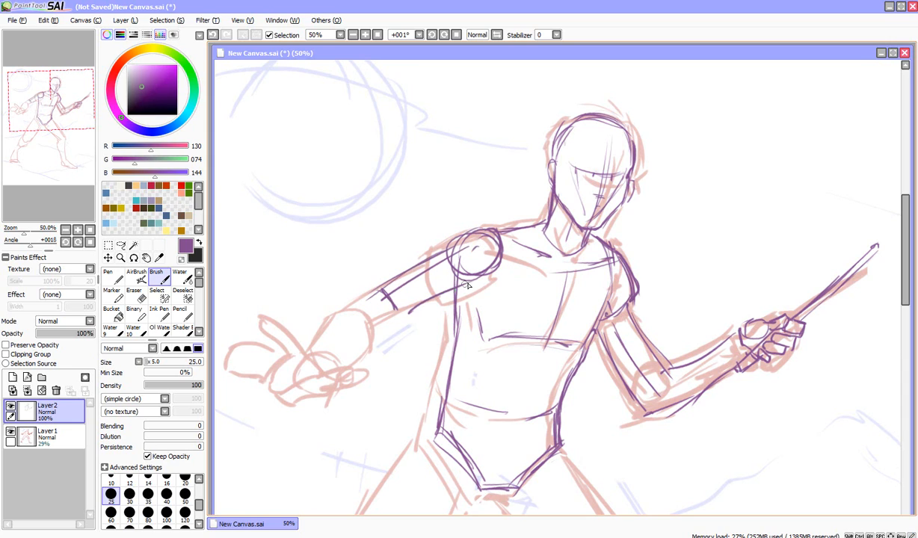
pyautogui.moveTo(423, 304); pyautogui.dragTo(473, 280)
pyautogui.moveTo(369, 298); pyautogui.dragTo(397, 315)
pyautogui.moveTo(386, 300)
pyautogui.mouseDown()
pyautogui.moveTo(396, 318)
pyautogui.moveTo(385, 335)
pyautogui.mouseUp()
# Sketch the open hand's palm, thumb and spread fingers in purple, and flip the view back to normal orientation.
pyautogui.moveTo(306, 351)
pyautogui.mouseDown()
pyautogui.moveTo(266, 385)
pyautogui.moveTo(278, 392)
pyautogui.moveTo(309, 376)
pyautogui.mouseUp()
pyautogui.moveTo(318, 353)
pyautogui.mouseDown()
pyautogui.moveTo(320, 365)
pyautogui.moveTo(295, 379)
pyautogui.moveTo(333, 389)
pyautogui.mouseUp()
pyautogui.moveTo(288, 358)
pyautogui.mouseDown()
pyautogui.moveTo(315, 378)
pyautogui.moveTo(270, 388)
pyautogui.moveTo(302, 387)
pyautogui.mouseUp()
pyautogui.moveTo(310, 359)
pyautogui.mouseDown()
pyautogui.moveTo(362, 374)
pyautogui.moveTo(333, 384)
pyautogui.moveTo(268, 311)
pyautogui.mouseUp()
pyautogui.moveTo(283, 349)
pyautogui.mouseDown()
pyautogui.moveTo(224, 336)
pyautogui.moveTo(237, 352)
pyautogui.moveTo(241, 344)
pyautogui.mouseUp()
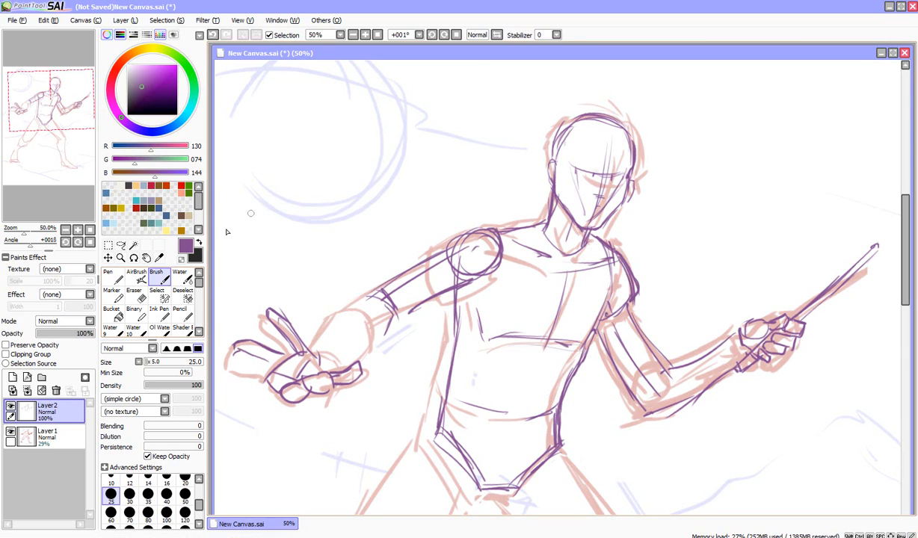
pyautogui.click(497, 34)
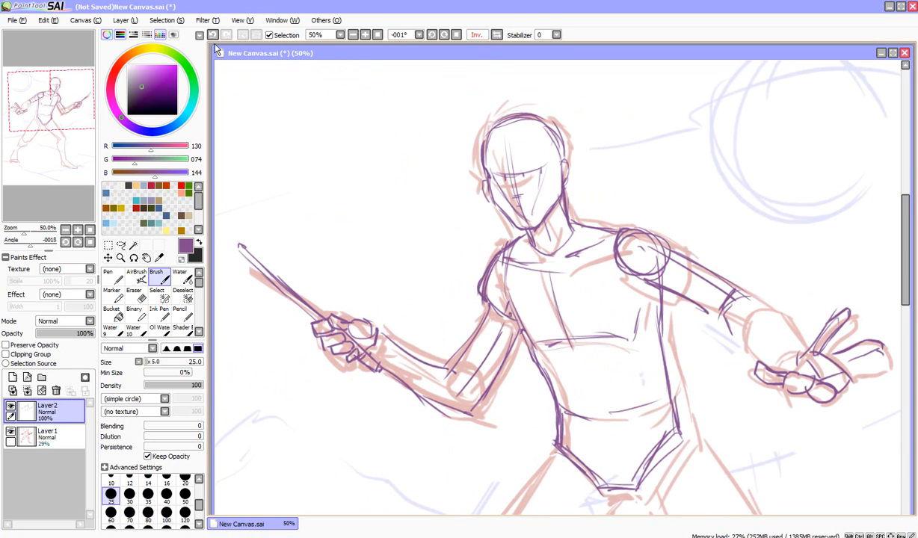
# Erase the thumb and the extended fingers of the open hand, keeping the palm lines.
pyautogui.moveTo(212, 46); pyautogui.dragTo(415, 96)
pyautogui.moveTo(512, 106); pyautogui.dragTo(327, 50)
pyautogui.moveTo(470, 482); pyautogui.dragTo(512, 483)
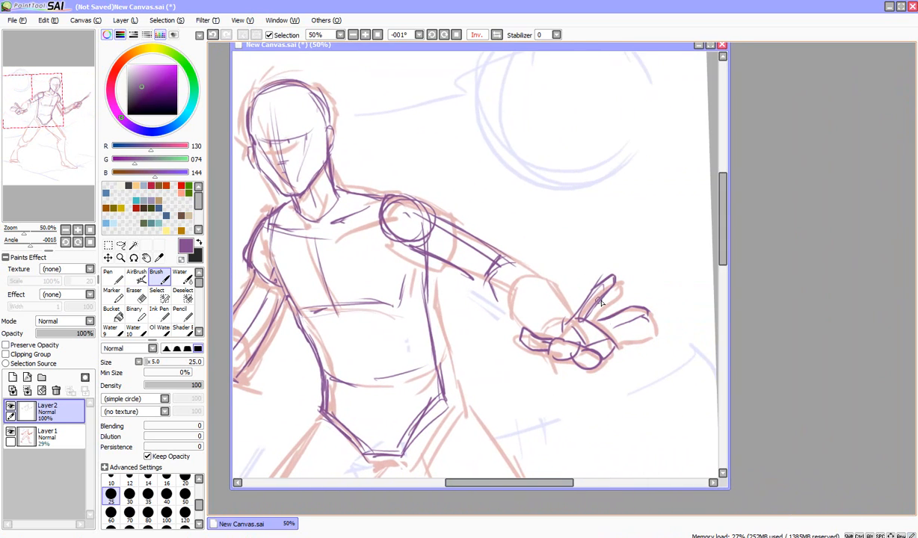
pyautogui.click(134, 294)
pyautogui.moveTo(520, 280)
pyautogui.mouseDown()
pyautogui.moveTo(611, 305)
pyautogui.moveTo(523, 310)
pyautogui.moveTo(536, 312)
pyautogui.mouseUp()
pyautogui.click(155, 277)
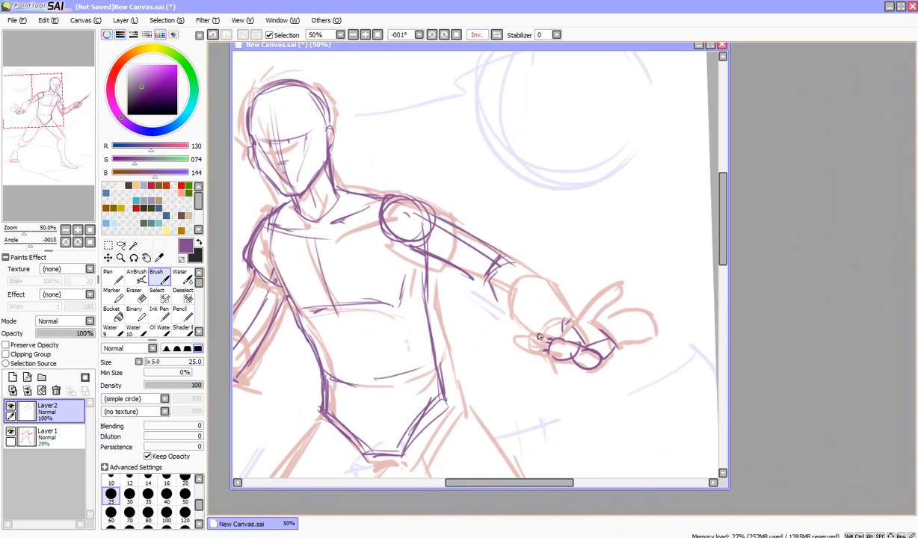
# Redraw the open hand's thumb and spread fingers in purple, cleaning up and reinforcing the finger outlines.
pyautogui.moveTo(546, 340)
pyautogui.mouseDown()
pyautogui.moveTo(516, 323)
pyautogui.moveTo(527, 333)
pyautogui.moveTo(566, 330)
pyautogui.moveTo(574, 310)
pyautogui.moveTo(568, 314)
pyautogui.moveTo(616, 285)
pyautogui.mouseUp()
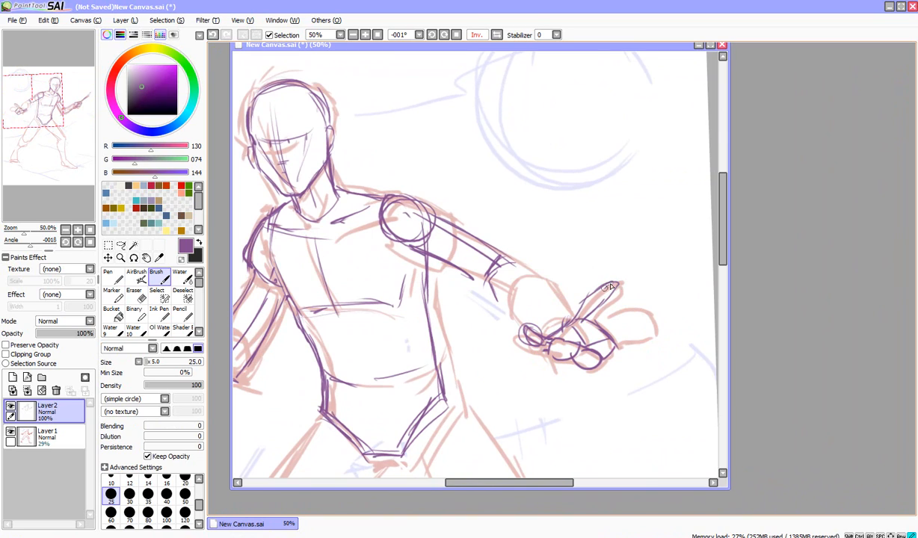
pyautogui.moveTo(589, 316)
pyautogui.mouseDown()
pyautogui.moveTo(618, 284)
pyautogui.moveTo(592, 318)
pyautogui.moveTo(601, 294)
pyautogui.moveTo(641, 300)
pyautogui.moveTo(604, 328)
pyautogui.moveTo(619, 289)
pyautogui.mouseUp()
pyautogui.moveTo(607, 332); pyautogui.dragTo(636, 310)
pyautogui.moveTo(614, 341)
pyautogui.mouseDown()
pyautogui.moveTo(641, 324)
pyautogui.moveTo(640, 336)
pyautogui.moveTo(616, 345)
pyautogui.mouseUp()
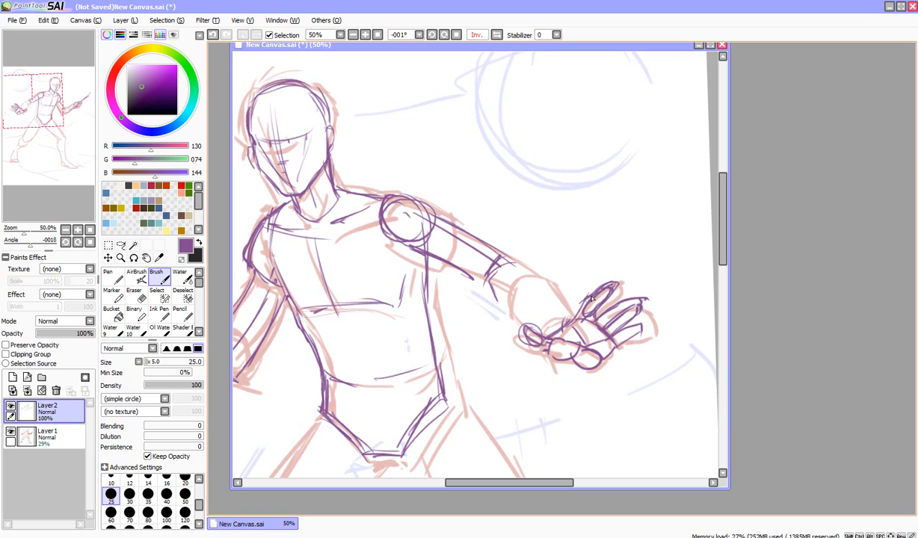
pyautogui.press('e')
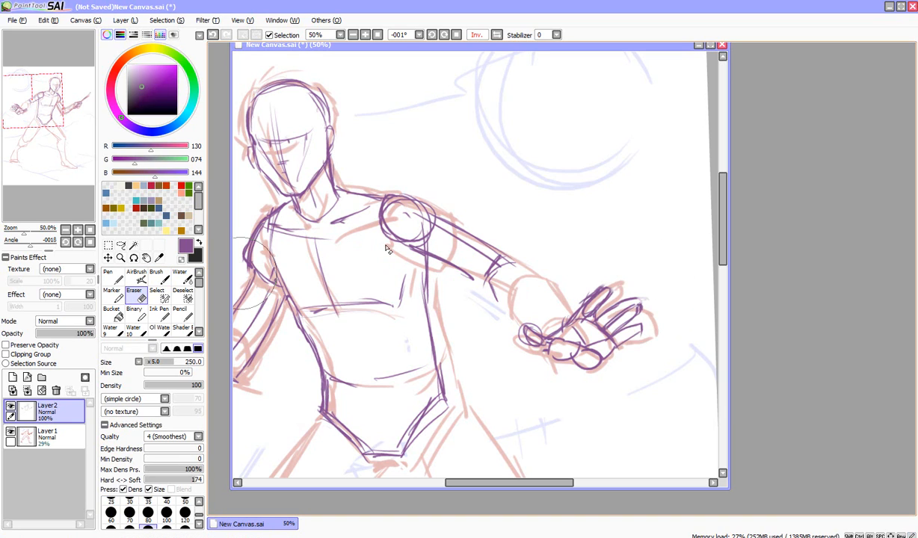
pyautogui.press('b')
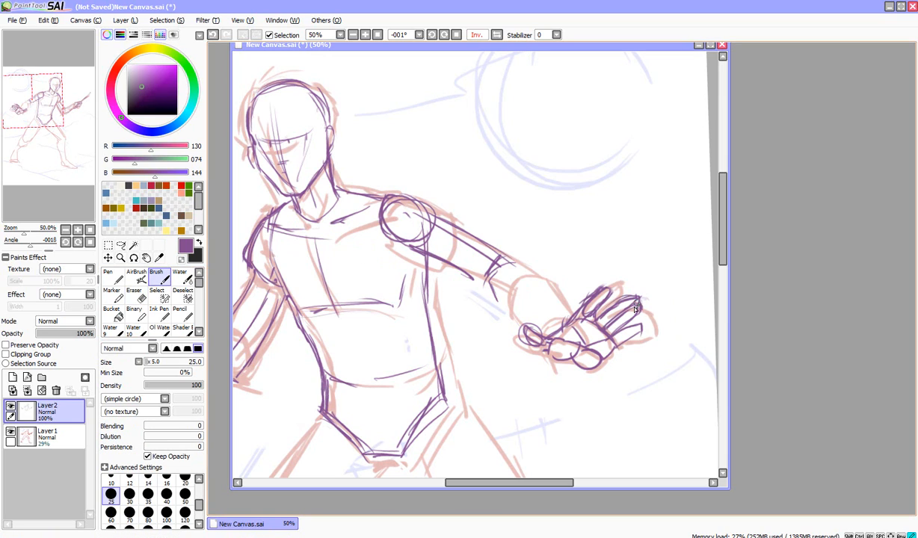
pyautogui.moveTo(619, 294)
pyautogui.mouseDown()
pyautogui.moveTo(579, 343)
pyautogui.moveTo(523, 329)
pyautogui.mouseUp()
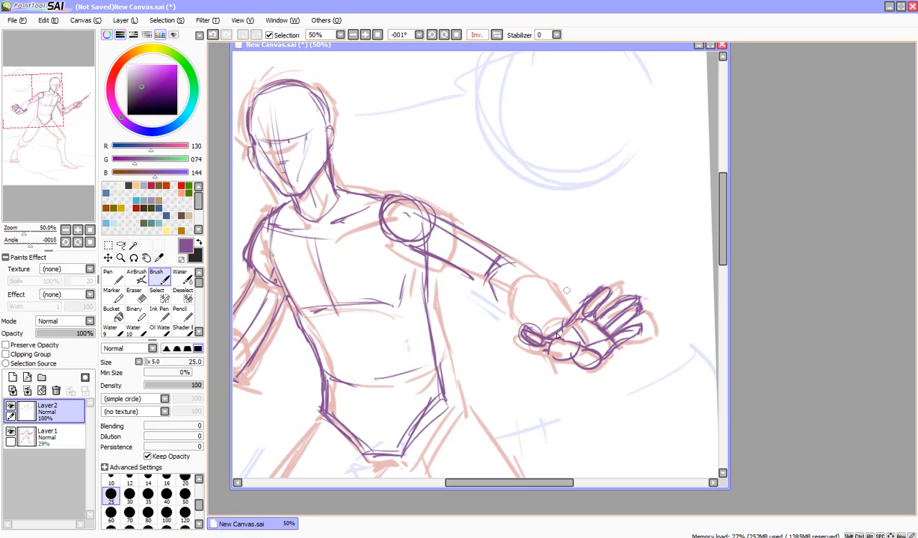
# Lasso the open hand, move it slightly up towards the elbow, and clear the selection.
pyautogui.click(124, 246)
pyautogui.moveTo(580, 266)
pyautogui.mouseDown()
pyautogui.moveTo(524, 358)
pyautogui.moveTo(628, 291)
pyautogui.mouseUp()
pyautogui.moveTo(585, 334)
pyautogui.mouseDown()
pyautogui.moveTo(561, 331)
pyautogui.moveTo(570, 326)
pyautogui.mouseUp()
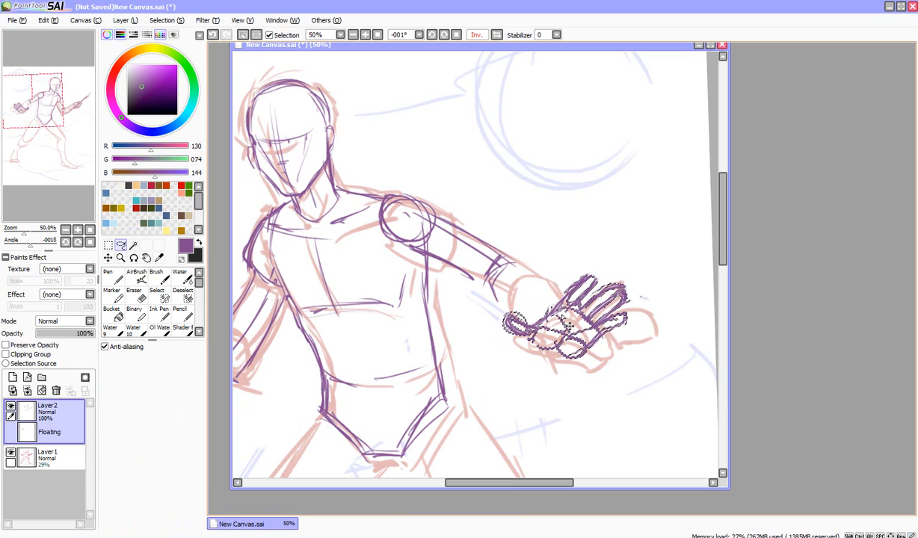
pyautogui.click(164, 21)
pyautogui.click(183, 36)
pyautogui.click(156, 277)
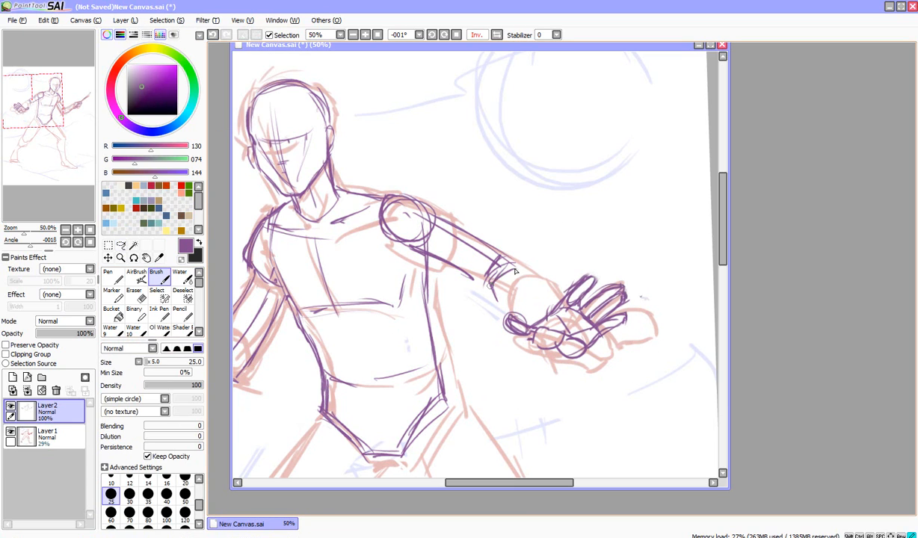
# Connect the elbow to the moved hand with purple forearm and wrist lines, and reinforce the upper arm's edges.
pyautogui.moveTo(485, 281); pyautogui.dragTo(498, 308)
pyautogui.moveTo(514, 271); pyautogui.dragTo(556, 296)
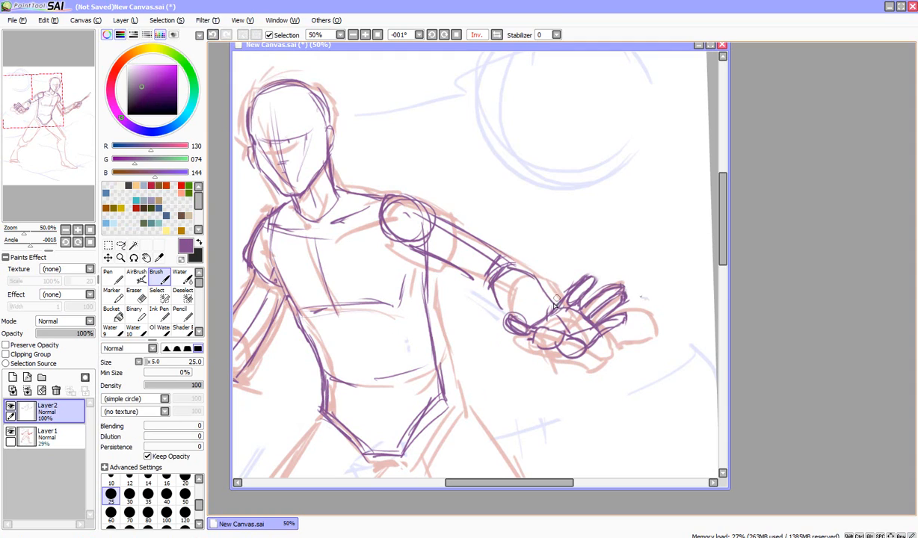
pyautogui.moveTo(490, 271)
pyautogui.mouseDown()
pyautogui.moveTo(531, 331)
pyautogui.moveTo(528, 320)
pyautogui.moveTo(552, 301)
pyautogui.mouseUp()
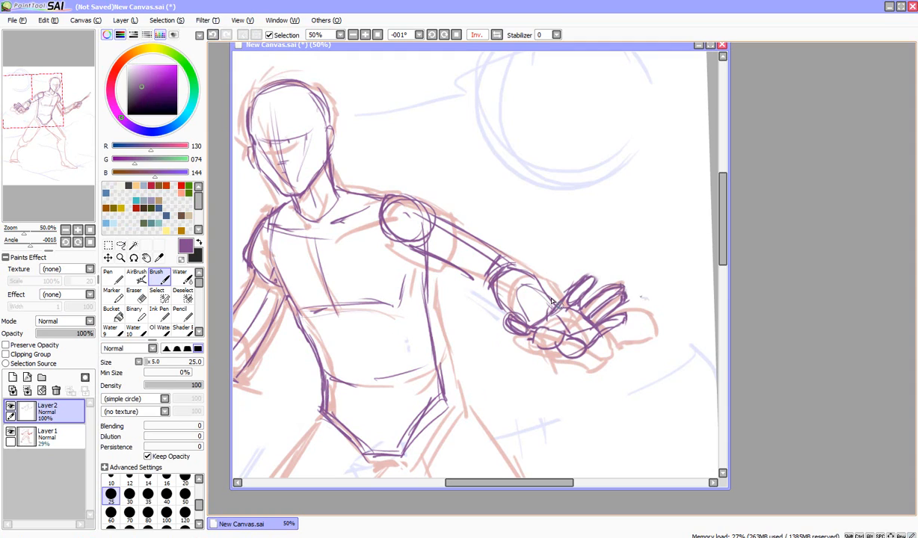
pyautogui.moveTo(451, 229); pyautogui.dragTo(511, 257)
pyautogui.moveTo(433, 258); pyautogui.dragTo(485, 283)
# Reinforce the chest's lower edge, outer side and centre line in purple, and add a short stroke below the armpit.
pyautogui.moveTo(311, 312)
pyautogui.mouseDown()
pyautogui.moveTo(396, 307)
pyautogui.moveTo(357, 303)
pyautogui.mouseUp()
pyautogui.moveTo(271, 239); pyautogui.dragTo(291, 291)
pyautogui.moveTo(315, 239); pyautogui.dragTo(341, 304)
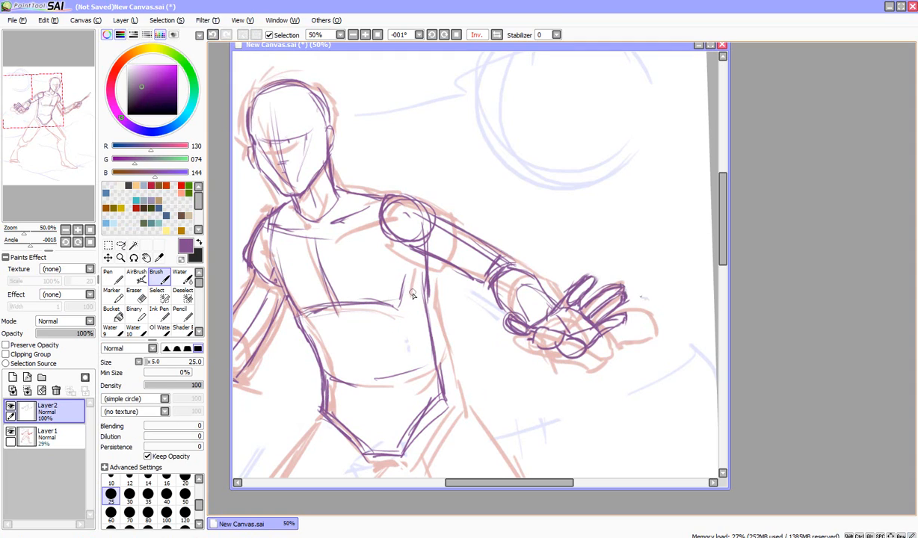
pyautogui.moveTo(414, 270); pyautogui.dragTo(410, 298)
# Sketch curved belt lines around the waist and hips in purple, with extra contour strokes across the abdomen and chest.
pyautogui.moveTo(308, 379); pyautogui.dragTo(363, 398)
pyautogui.moveTo(330, 393)
pyautogui.mouseDown()
pyautogui.moveTo(378, 407)
pyautogui.moveTo(454, 367)
pyautogui.mouseUp()
pyautogui.moveTo(386, 400); pyautogui.dragTo(436, 375)
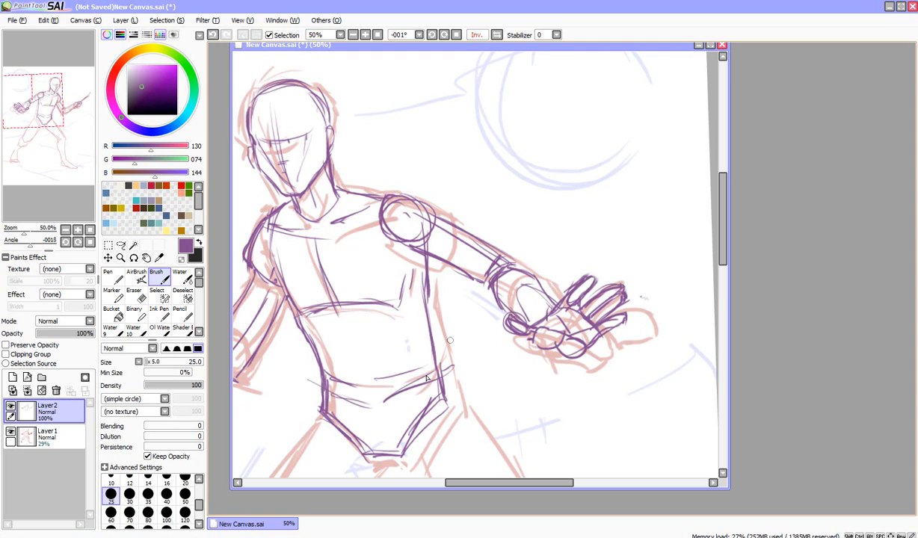
pyautogui.moveTo(415, 277)
pyautogui.mouseDown()
pyautogui.moveTo(451, 388)
pyautogui.moveTo(375, 342)
pyautogui.moveTo(350, 368)
pyautogui.moveTo(316, 365)
pyautogui.moveTo(404, 381)
pyautogui.moveTo(325, 368)
pyautogui.mouseUp()
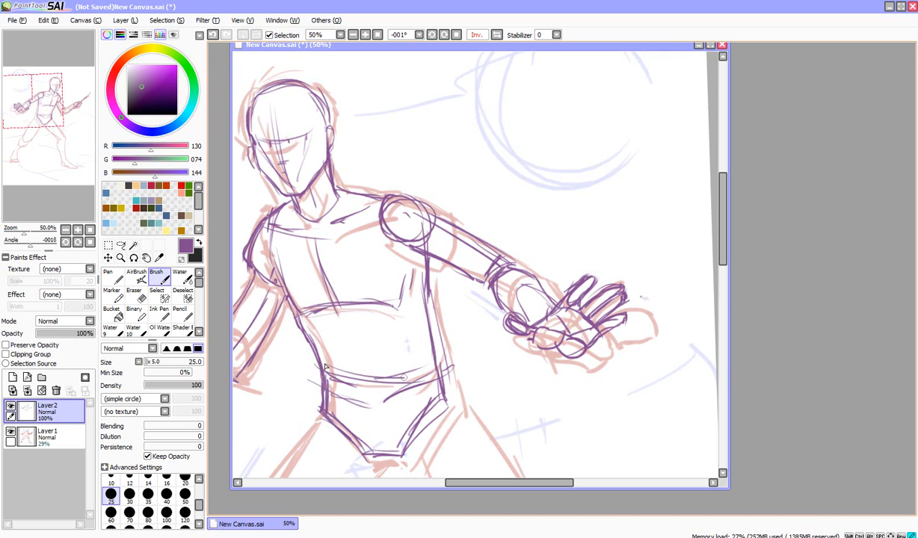
pyautogui.moveTo(404, 378); pyautogui.dragTo(440, 374)
pyautogui.moveTo(328, 366); pyautogui.dragTo(422, 343)
pyautogui.moveTo(318, 313); pyautogui.dragTo(372, 306)
# Sketch a wide layered collar around the base of the neck in purple.
pyautogui.moveTo(274, 210)
pyautogui.mouseDown()
pyautogui.moveTo(332, 253)
pyautogui.moveTo(327, 247)
pyautogui.mouseUp()
pyautogui.moveTo(287, 206)
pyautogui.mouseDown()
pyautogui.moveTo(345, 194)
pyautogui.moveTo(328, 228)
pyautogui.mouseUp()
pyautogui.moveTo(346, 193); pyautogui.dragTo(326, 228)
pyautogui.moveTo(293, 201)
pyautogui.mouseDown()
pyautogui.moveTo(287, 223)
pyautogui.moveTo(329, 233)
pyautogui.mouseUp()
pyautogui.moveTo(344, 192)
pyautogui.mouseDown()
pyautogui.moveTo(328, 229)
pyautogui.moveTo(307, 237)
pyautogui.mouseUp()
# Add crossing construction lines above the rod arm's elbow and reinforce the edges of its upper arm.
pyautogui.moveTo(560, 485); pyautogui.dragTo(507, 486)
pyautogui.moveTo(426, 288)
pyautogui.mouseDown()
pyautogui.moveTo(415, 312)
pyautogui.moveTo(460, 342)
pyautogui.mouseUp()
pyautogui.moveTo(405, 300); pyautogui.dragTo(450, 337)
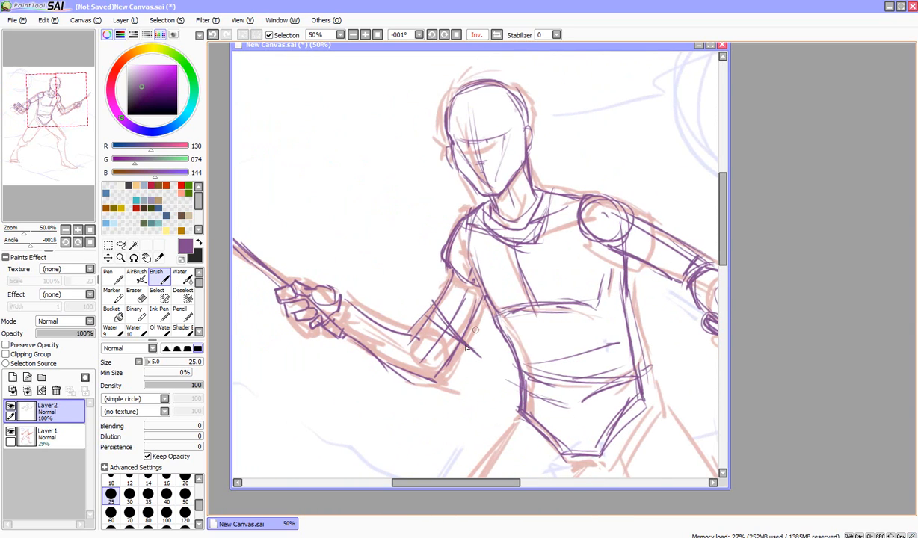
pyautogui.moveTo(491, 303); pyautogui.dragTo(477, 361)
pyautogui.moveTo(452, 280); pyautogui.dragTo(435, 309)
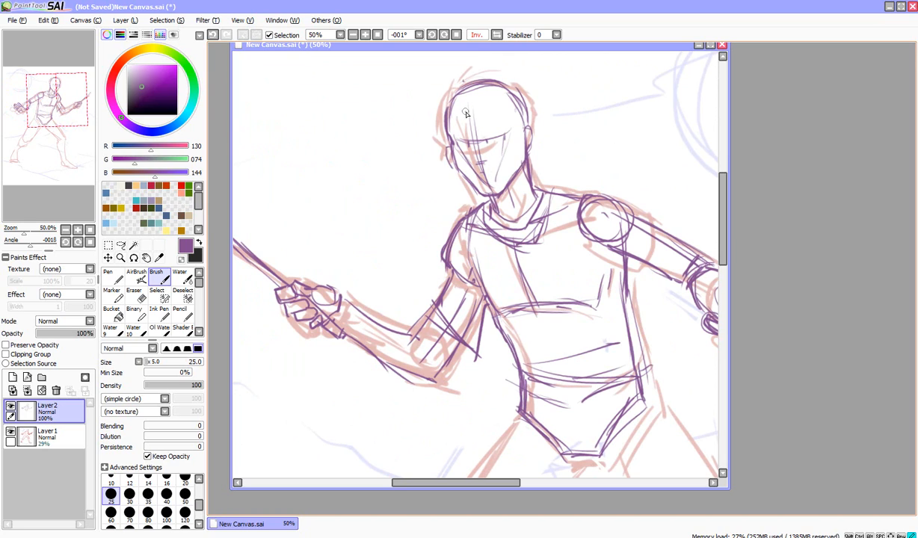
# Draw an angular hairline across the forehead and down the temple in purple.
pyautogui.moveTo(466, 111); pyautogui.dragTo(472, 119)
pyautogui.moveTo(475, 120)
pyautogui.mouseDown()
pyautogui.moveTo(507, 106)
pyautogui.moveTo(521, 145)
pyautogui.mouseUp()
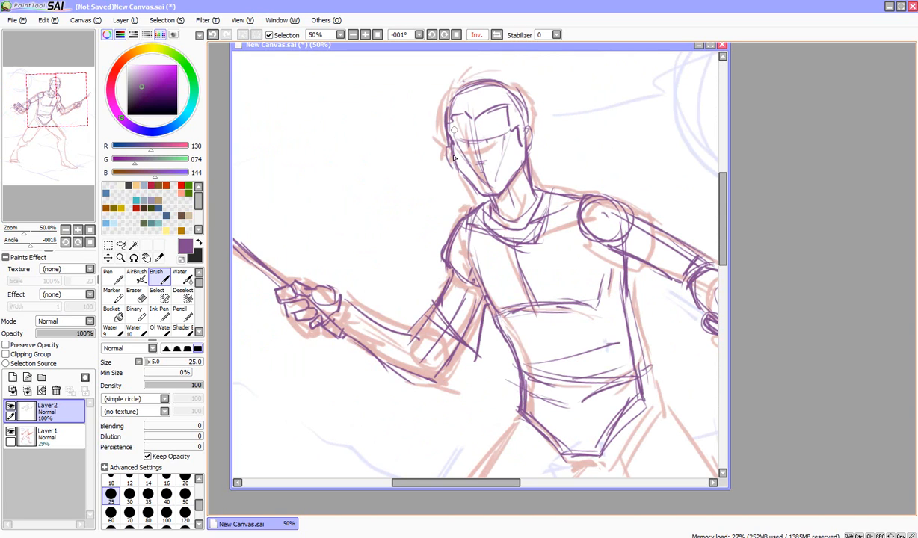
# Add inner contour lines running down the pelvis from the belt to the crotch in purple.
pyautogui.moveTo(24, 230); pyautogui.dragTo(19, 235)
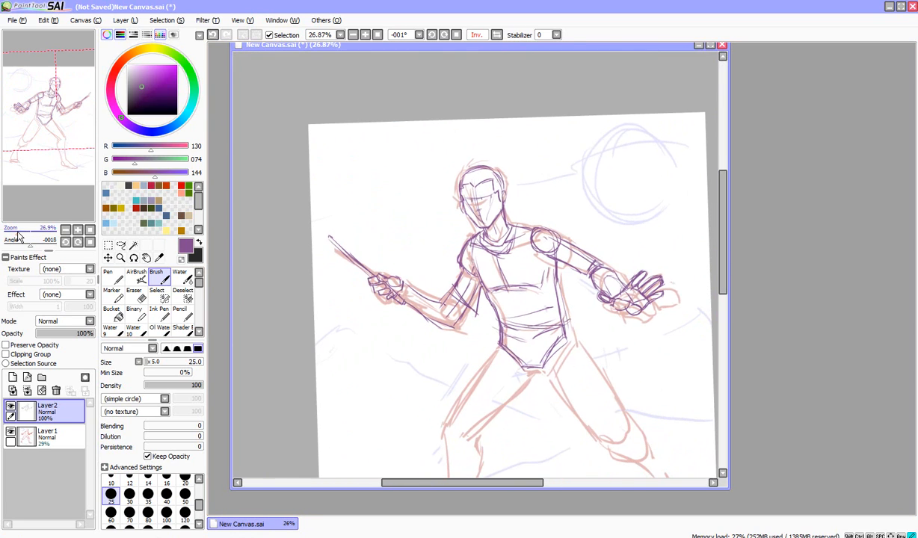
pyautogui.scroll(-3, 613, 219)
pyautogui.moveTo(521, 192)
pyautogui.mouseDown()
pyautogui.moveTo(526, 226)
pyautogui.moveTo(539, 228)
pyautogui.mouseUp()
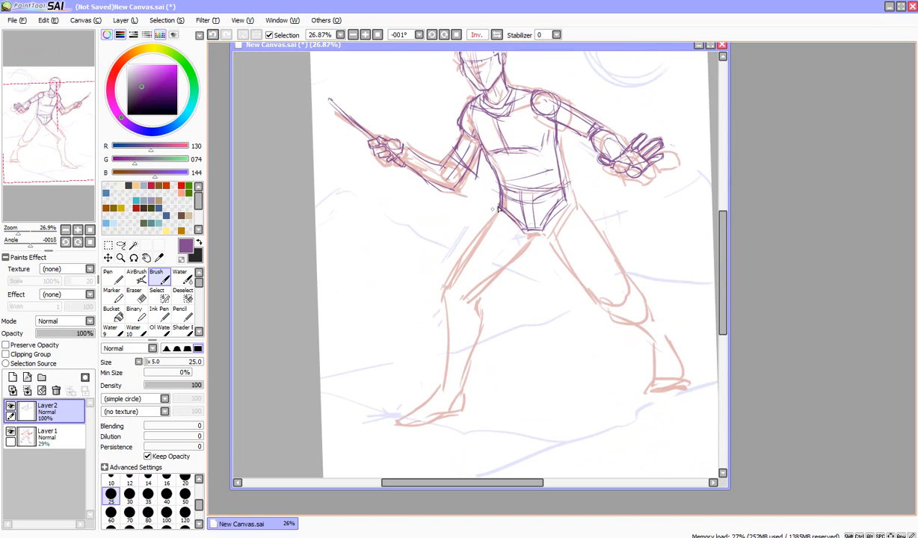
# Sketch the thigh and kneecap of the leg below the rod-holding arm in purple, and start its shin line.
pyautogui.moveTo(447, 289)
pyautogui.mouseDown()
pyautogui.moveTo(496, 223)
pyautogui.moveTo(441, 286)
pyautogui.mouseUp()
pyautogui.moveTo(495, 217); pyautogui.dragTo(439, 289)
pyautogui.moveTo(479, 240)
pyautogui.mouseDown()
pyautogui.moveTo(441, 295)
pyautogui.moveTo(453, 306)
pyautogui.mouseUp()
pyautogui.moveTo(523, 238)
pyautogui.mouseDown()
pyautogui.moveTo(467, 295)
pyautogui.moveTo(451, 289)
pyautogui.moveTo(449, 370)
pyautogui.mouseUp()
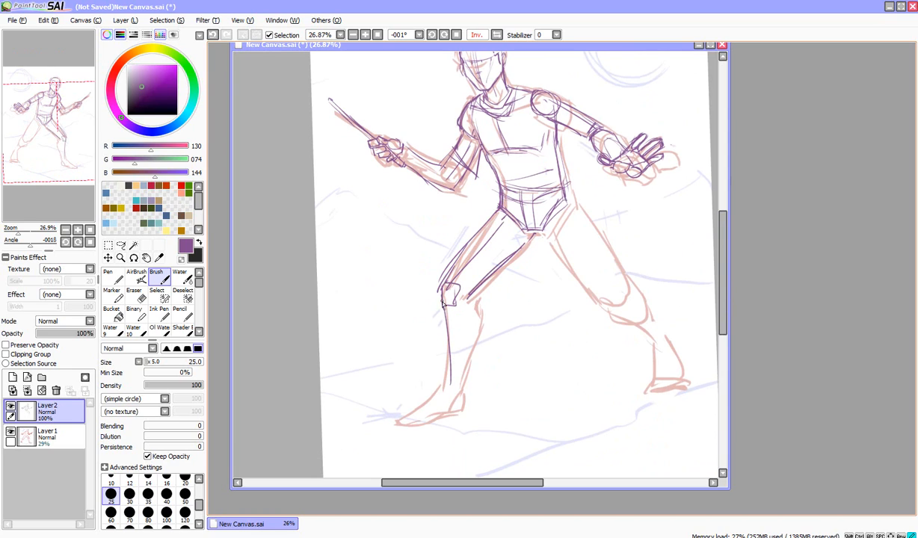
# Draw the same leg's shin and calf lines in purple, with the ankle and foot outline beneath.
pyautogui.moveTo(441, 299); pyautogui.dragTo(449, 377)
pyautogui.moveTo(475, 296); pyautogui.dragTo(464, 385)
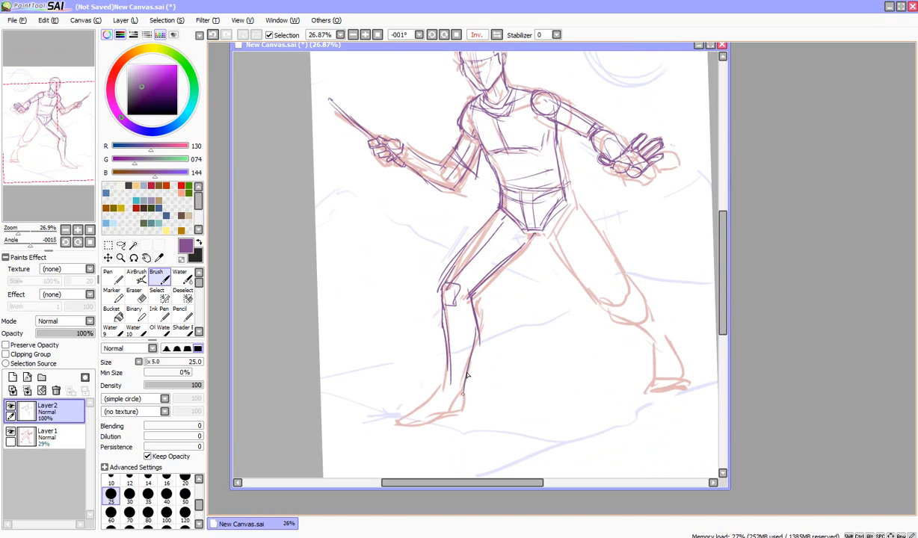
pyautogui.moveTo(449, 337)
pyautogui.mouseDown()
pyautogui.moveTo(444, 387)
pyautogui.moveTo(464, 412)
pyautogui.moveTo(437, 398)
pyautogui.mouseUp()
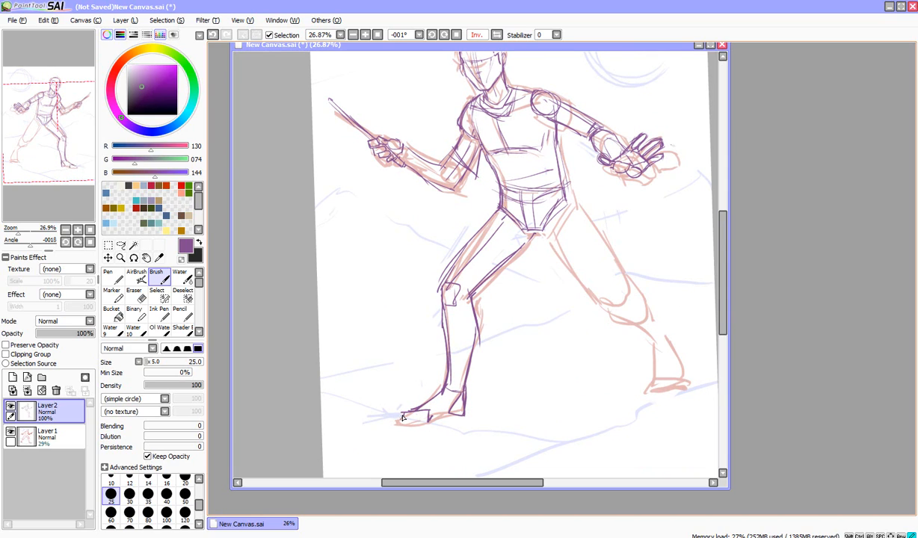
# Finish the foot below the rod-holding arm and outline the other leg's thigh in purple.
pyautogui.moveTo(402, 418)
pyautogui.mouseDown()
pyautogui.moveTo(468, 413)
pyautogui.moveTo(420, 410)
pyautogui.mouseUp()
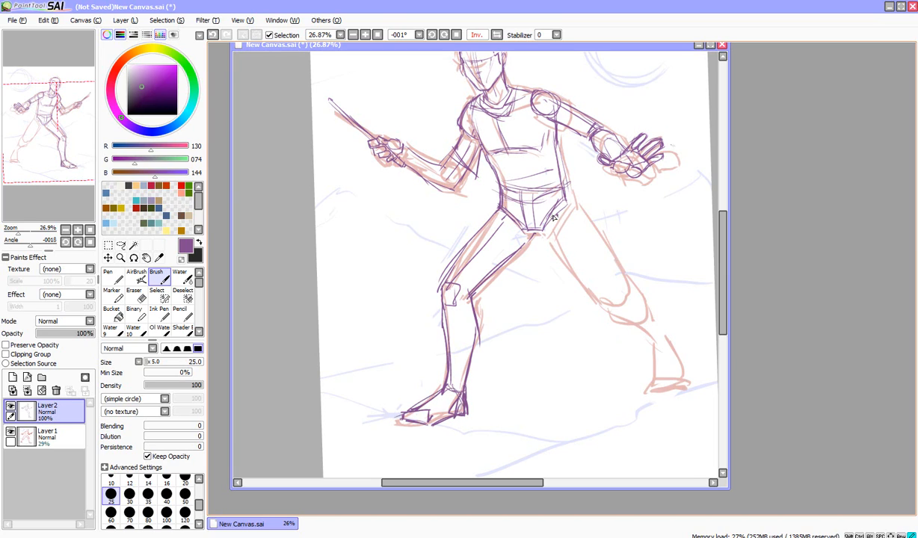
pyautogui.moveTo(555, 221); pyautogui.dragTo(610, 299)
pyautogui.moveTo(545, 234)
pyautogui.mouseDown()
pyautogui.moveTo(563, 278)
pyautogui.moveTo(606, 300)
pyautogui.mouseUp()
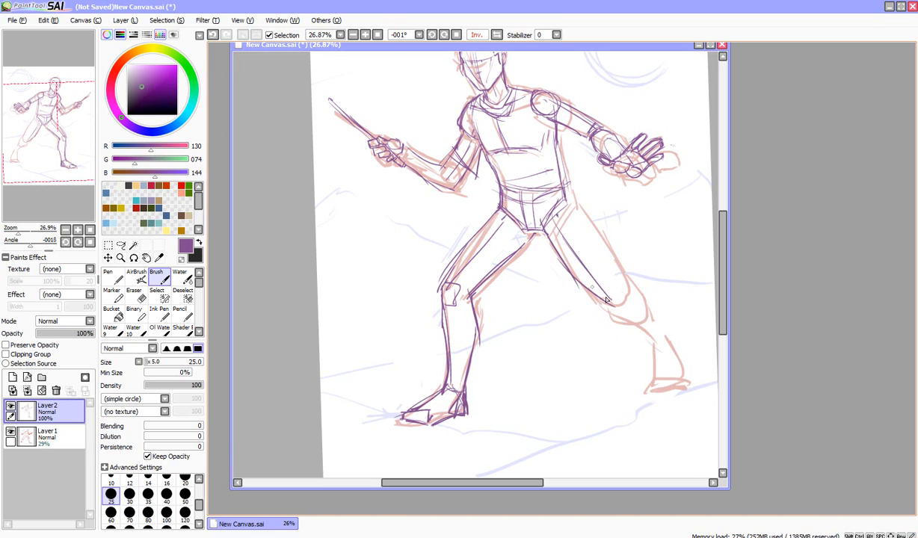
pyautogui.moveTo(566, 196); pyautogui.dragTo(612, 279)
pyautogui.moveTo(596, 243); pyautogui.dragTo(595, 285)
pyautogui.moveTo(523, 214); pyautogui.dragTo(578, 273)
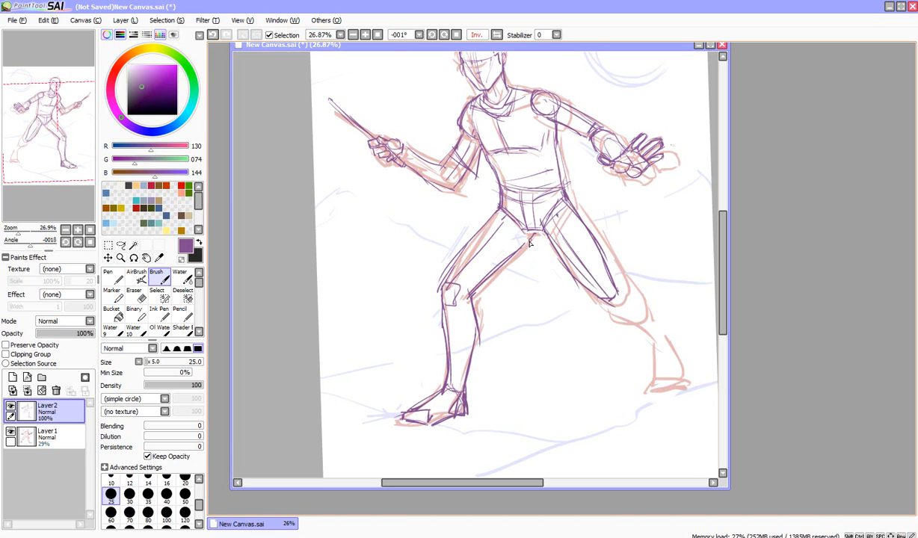
pyautogui.moveTo(536, 234); pyautogui.dragTo(509, 255)
pyautogui.moveTo(476, 199); pyautogui.dragTo(425, 272)
pyautogui.moveTo(449, 231); pyautogui.dragTo(423, 270)
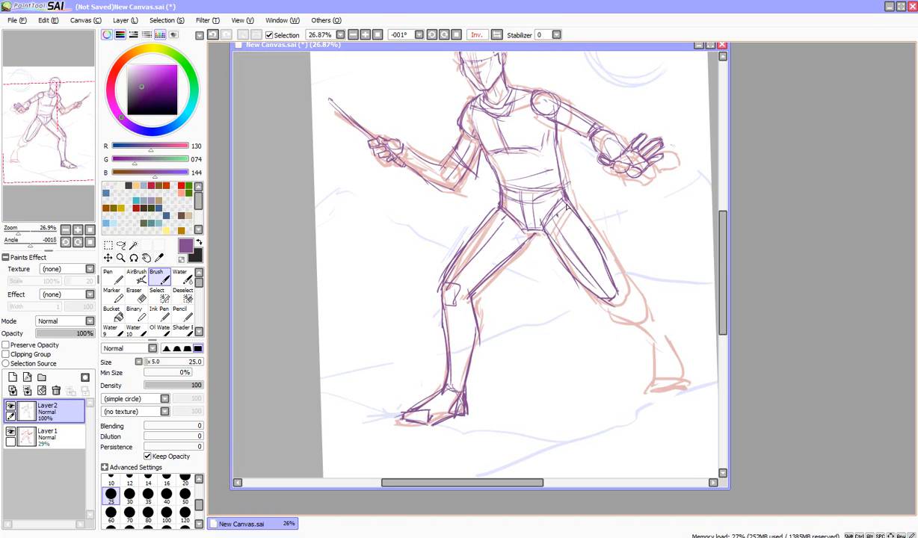
# Draw the knee, tapering shin, ankle and foot of the leg below the open-hand arm in purple.
pyautogui.moveTo(618, 274)
pyautogui.mouseDown()
pyautogui.moveTo(620, 319)
pyautogui.moveTo(631, 316)
pyautogui.mouseUp()
pyautogui.moveTo(632, 302)
pyautogui.mouseDown()
pyautogui.moveTo(604, 321)
pyautogui.moveTo(618, 313)
pyautogui.moveTo(660, 349)
pyautogui.mouseUp()
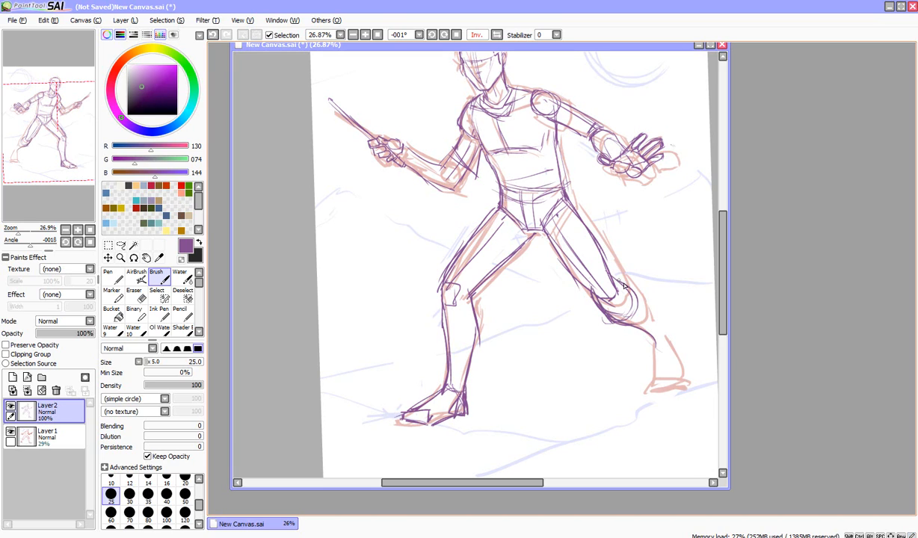
pyautogui.moveTo(615, 281)
pyautogui.mouseDown()
pyautogui.moveTo(664, 336)
pyautogui.moveTo(637, 291)
pyautogui.moveTo(652, 342)
pyautogui.moveTo(667, 341)
pyautogui.moveTo(659, 379)
pyautogui.mouseUp()
pyautogui.moveTo(663, 334)
pyautogui.mouseDown()
pyautogui.moveTo(685, 375)
pyautogui.moveTo(651, 379)
pyautogui.moveTo(682, 384)
pyautogui.mouseUp()
pyautogui.moveTo(653, 379)
pyautogui.mouseDown()
pyautogui.moveTo(654, 389)
pyautogui.moveTo(688, 385)
pyautogui.mouseUp()
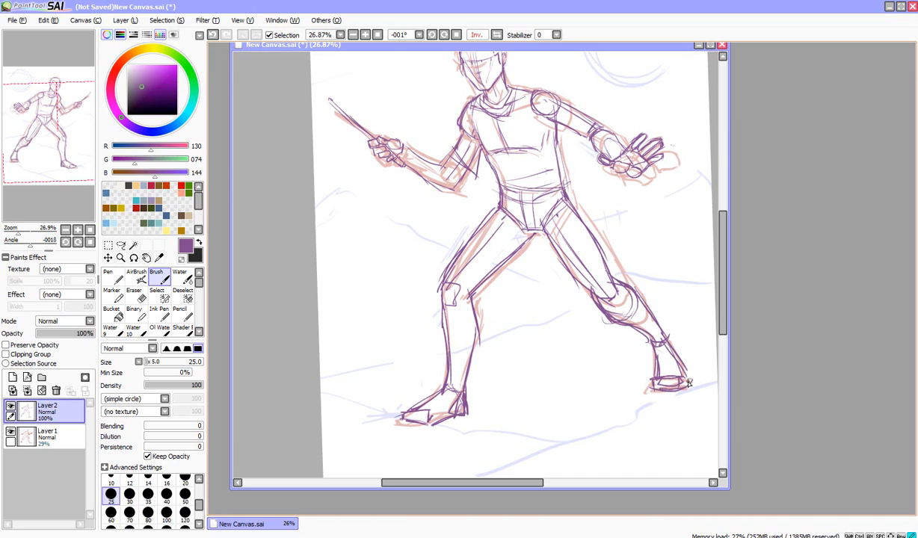
pyautogui.moveTo(654, 315); pyautogui.dragTo(662, 329)
# Reinforce the purple contours of the leg below the rod-holding arm and touch up the torso side and neckline.
pyautogui.moveTo(724, 232); pyautogui.dragTo(726, 223)
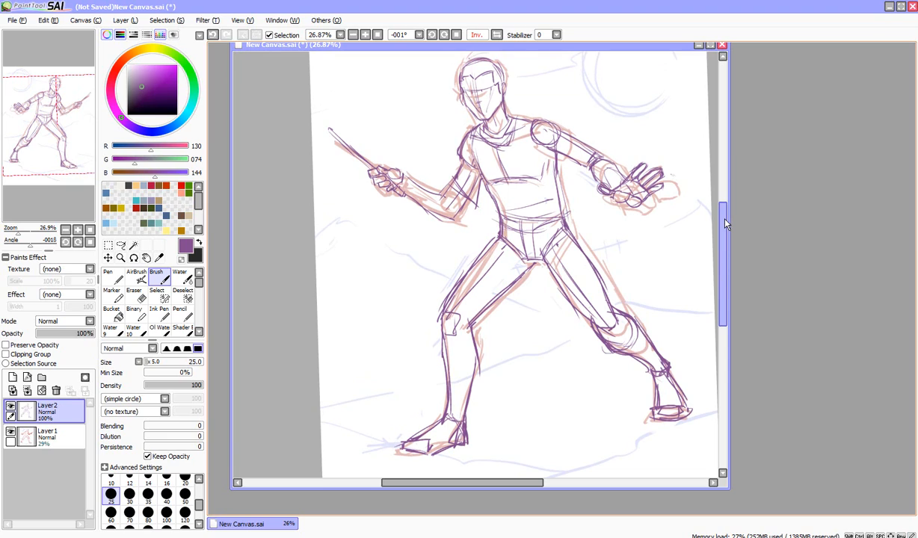
pyautogui.moveTo(499, 237); pyautogui.dragTo(453, 285)
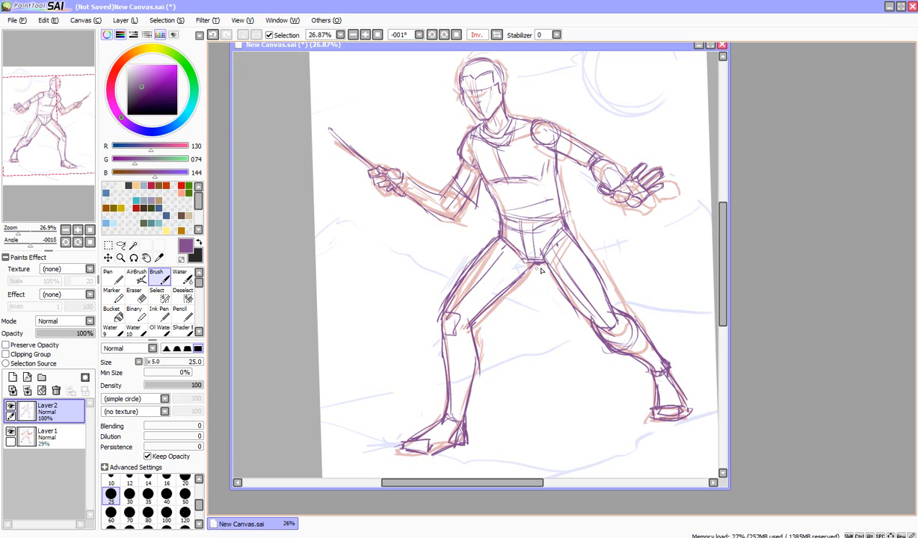
pyautogui.moveTo(516, 258); pyautogui.dragTo(464, 329)
pyautogui.moveTo(477, 372); pyautogui.dragTo(465, 439)
pyautogui.moveTo(442, 323); pyautogui.dragTo(500, 297)
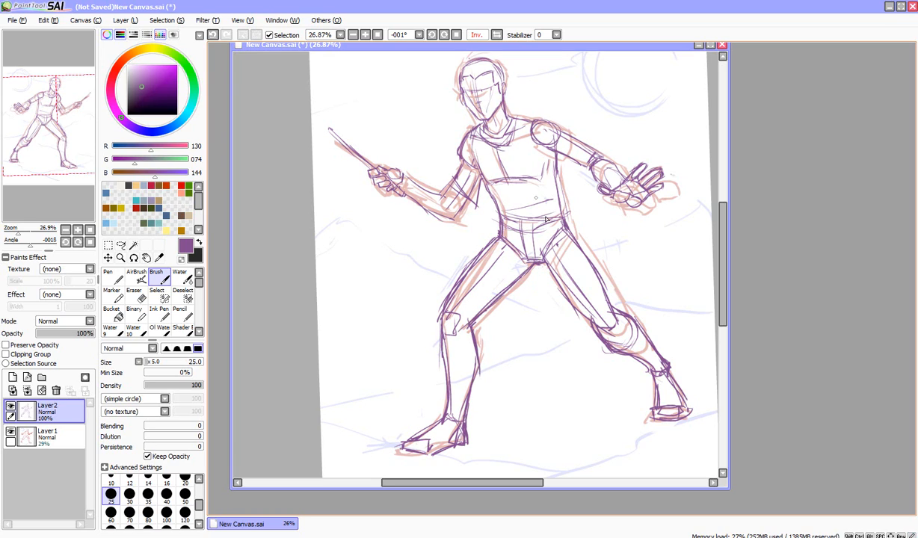
pyautogui.moveTo(558, 165); pyautogui.dragTo(552, 147)
pyautogui.moveTo(487, 110); pyautogui.dragTo(514, 118)
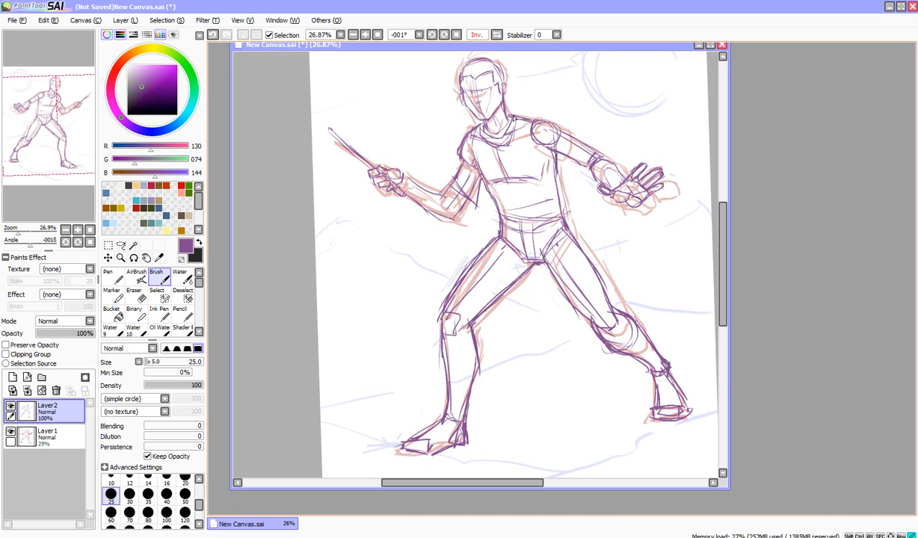
# Lasso the head and neck lines, shift them slightly toward the open-hand shoulder, and deselect them.
pyautogui.click(120, 245)
pyautogui.moveTo(724, 237); pyautogui.dragTo(724, 229)
pyautogui.moveTo(500, 117)
pyautogui.mouseDown()
pyautogui.moveTo(471, 83)
pyautogui.moveTo(453, 131)
pyautogui.mouseUp()
pyautogui.moveTo(518, 152)
pyautogui.mouseDown()
pyautogui.moveTo(516, 124)
pyautogui.moveTo(498, 114)
pyautogui.mouseUp()
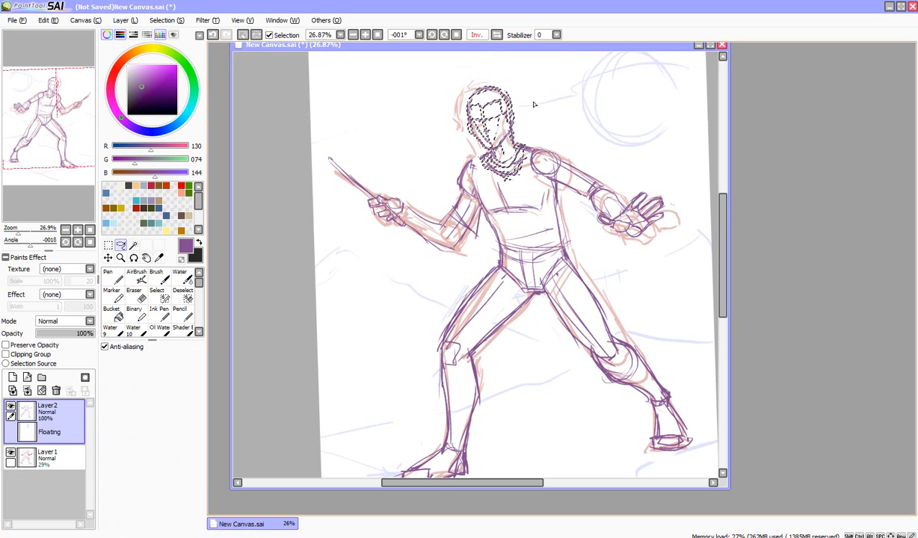
pyautogui.click(177, 20)
pyautogui.click(187, 76)
# Redraw the neck and shoulder lines with the Brush, and add sleeve bands to the open-hand arm in a mirrored view.
pyautogui.click(156, 276)
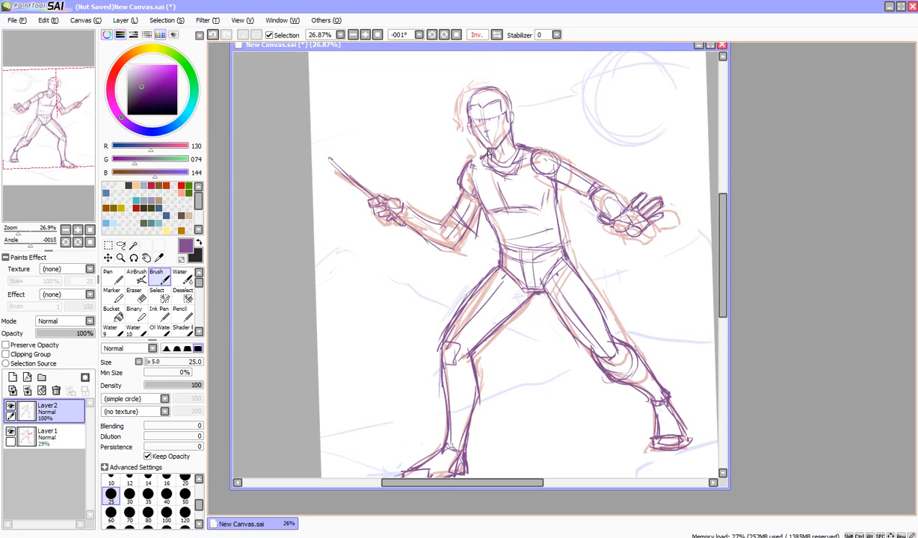
pyautogui.moveTo(488, 151)
pyautogui.mouseDown()
pyautogui.moveTo(465, 168)
pyautogui.moveTo(476, 189)
pyautogui.mouseUp()
pyautogui.moveTo(505, 138); pyautogui.dragTo(522, 148)
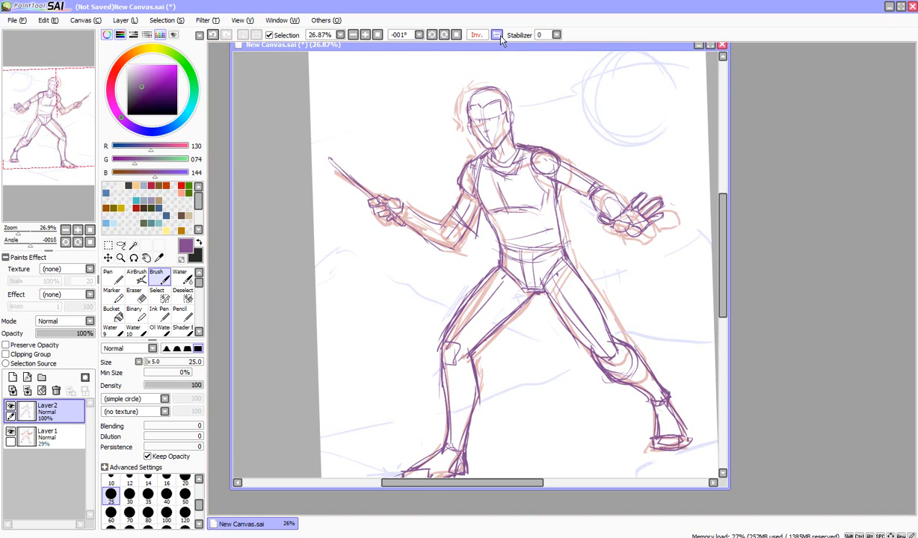
pyautogui.click(478, 34)
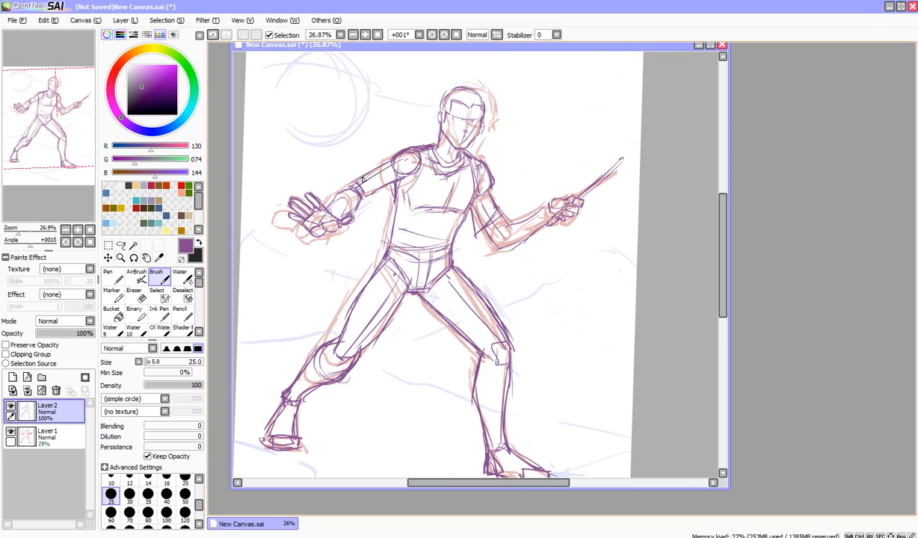
pyautogui.moveTo(373, 172)
pyautogui.mouseDown()
pyautogui.moveTo(373, 198)
pyautogui.moveTo(398, 185)
pyautogui.mouseUp()
pyautogui.moveTo(380, 149); pyautogui.dragTo(369, 171)
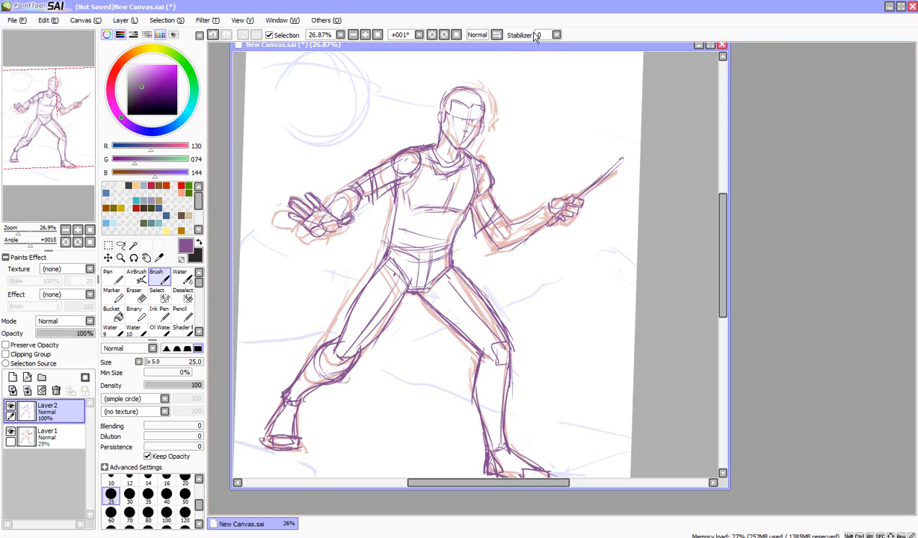
# Return the view to its unmirrored orientation and erase the purple open hand.
pyautogui.press('Insert')
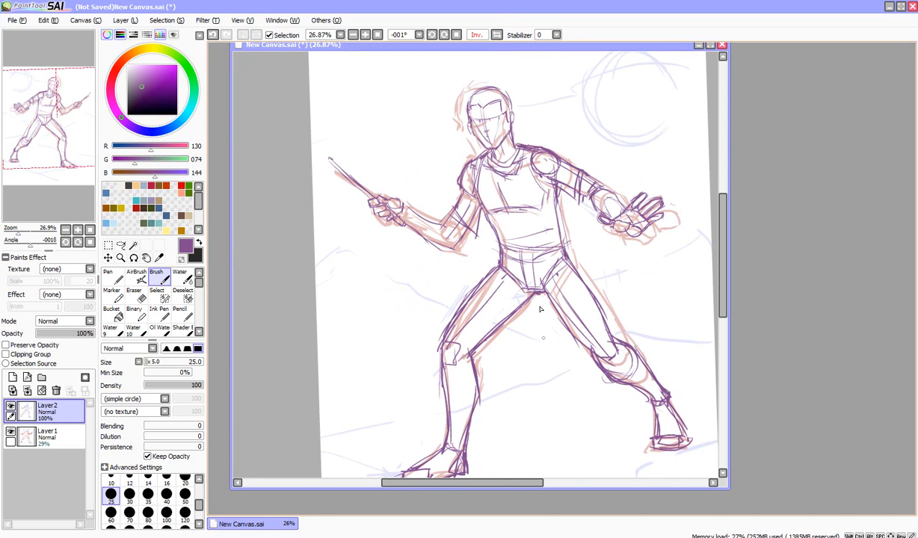
pyautogui.press('e')
pyautogui.moveTo(632, 198); pyautogui.dragTo(607, 228)
# Redraw the open hand in purple with a wrist, palm, thumb and spread fingers, using the mirrored view to check it.
pyautogui.click(157, 278)
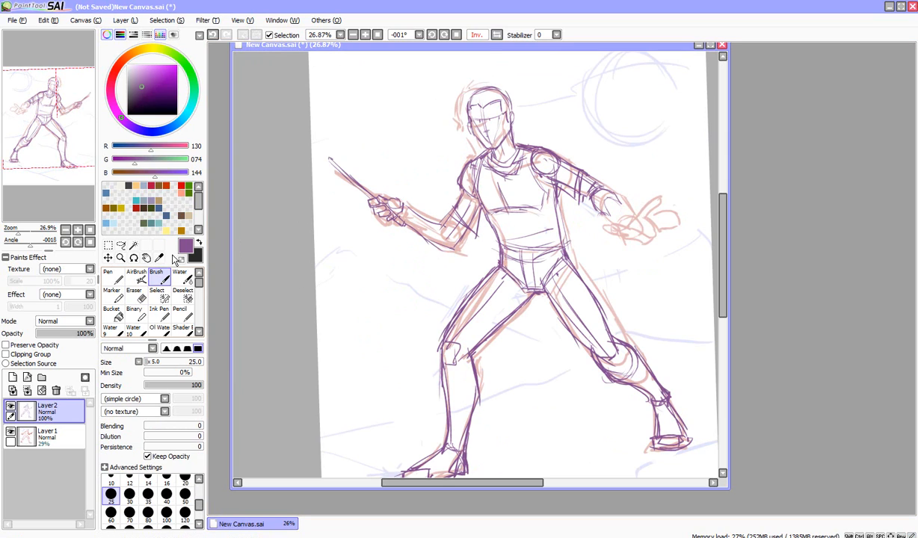
pyautogui.moveTo(562, 177)
pyautogui.mouseDown()
pyautogui.moveTo(601, 214)
pyautogui.moveTo(627, 217)
pyautogui.moveTo(594, 225)
pyautogui.moveTo(629, 237)
pyautogui.moveTo(642, 188)
pyautogui.moveTo(637, 194)
pyautogui.mouseUp()
pyautogui.moveTo(615, 233)
pyautogui.mouseDown()
pyautogui.moveTo(630, 225)
pyautogui.moveTo(598, 233)
pyautogui.mouseUp()
pyautogui.click(497, 34)
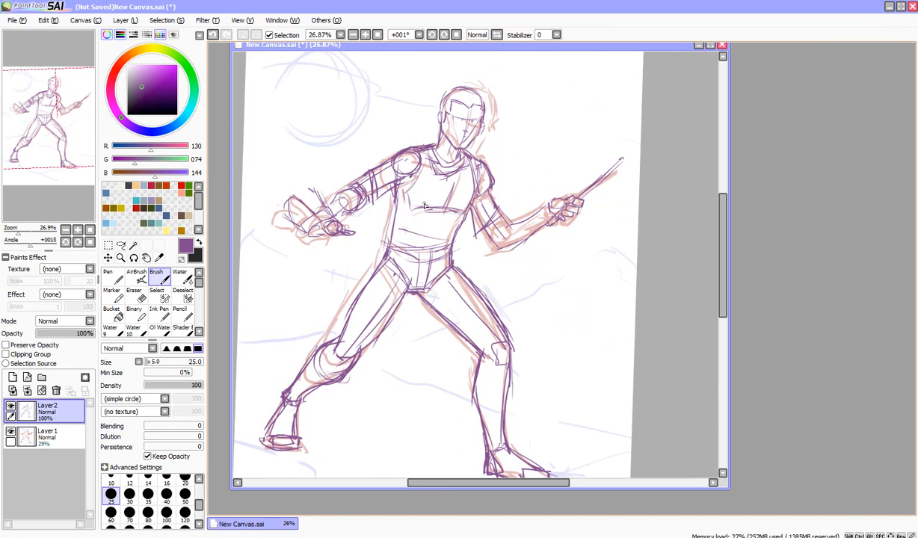
pyautogui.moveTo(308, 187)
pyautogui.mouseDown()
pyautogui.moveTo(311, 212)
pyautogui.moveTo(288, 201)
pyautogui.moveTo(304, 217)
pyautogui.moveTo(278, 215)
pyautogui.mouseUp()
pyautogui.moveTo(291, 209); pyautogui.dragTo(274, 219)
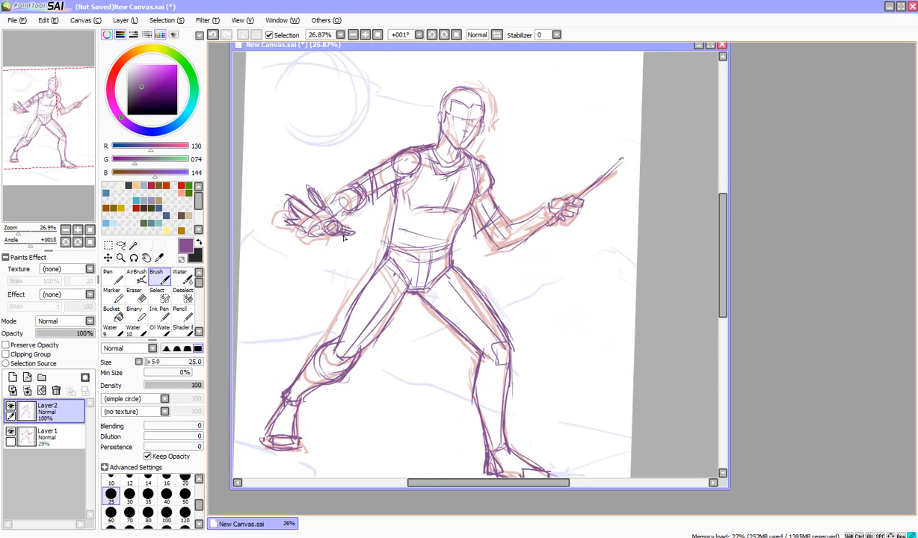
pyautogui.moveTo(326, 184)
pyautogui.mouseDown()
pyautogui.moveTo(334, 204)
pyautogui.moveTo(359, 200)
pyautogui.moveTo(327, 211)
pyautogui.mouseUp()
pyautogui.moveTo(328, 208); pyautogui.dragTo(311, 224)
# Sketch the open coat's front edges from the shoulders down past the hips in purple.
pyautogui.moveTo(429, 149); pyautogui.dragTo(429, 182)
pyautogui.moveTo(429, 149)
pyautogui.mouseDown()
pyautogui.moveTo(418, 211)
pyautogui.moveTo(371, 276)
pyautogui.mouseUp()
pyautogui.moveTo(462, 156)
pyautogui.mouseDown()
pyautogui.moveTo(462, 222)
pyautogui.moveTo(513, 314)
pyautogui.mouseUp()
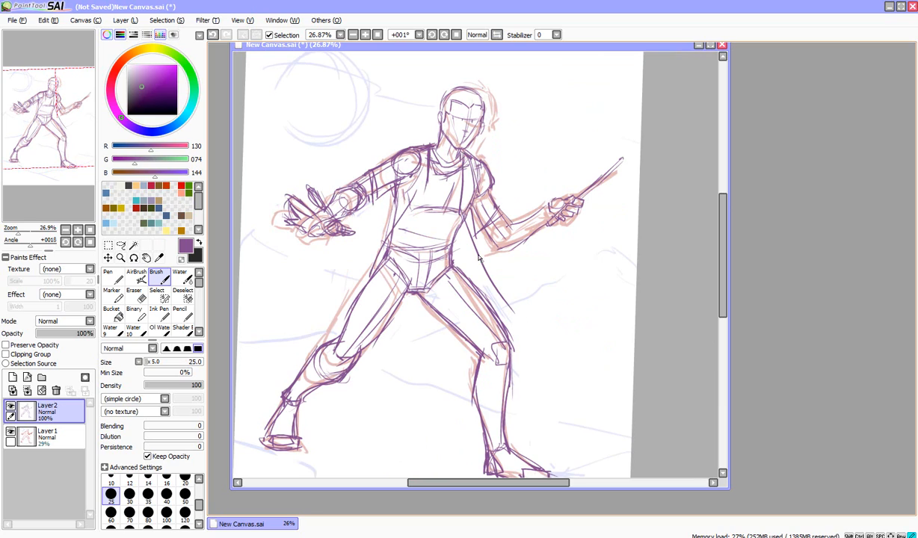
pyautogui.moveTo(479, 258); pyautogui.dragTo(543, 352)
# Draw long curved coat-tail lines hanging between the legs in purple.
pyautogui.moveTo(366, 309); pyautogui.dragTo(387, 390)
pyautogui.moveTo(394, 299); pyautogui.dragTo(422, 440)
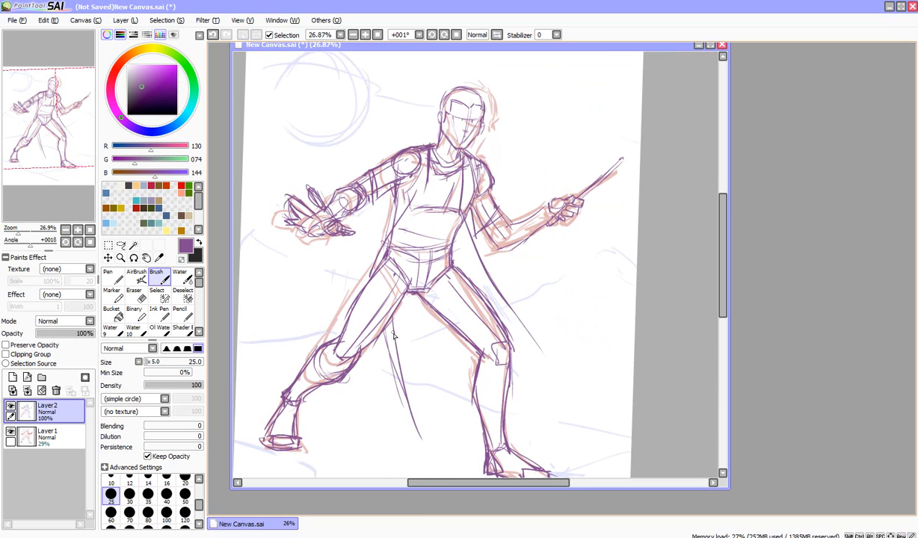
pyautogui.moveTo(384, 318); pyautogui.dragTo(423, 439)
pyautogui.moveTo(402, 296)
pyautogui.mouseDown()
pyautogui.moveTo(440, 380)
pyautogui.moveTo(471, 416)
pyautogui.mouseUp()
pyautogui.moveTo(404, 307); pyautogui.dragTo(471, 420)
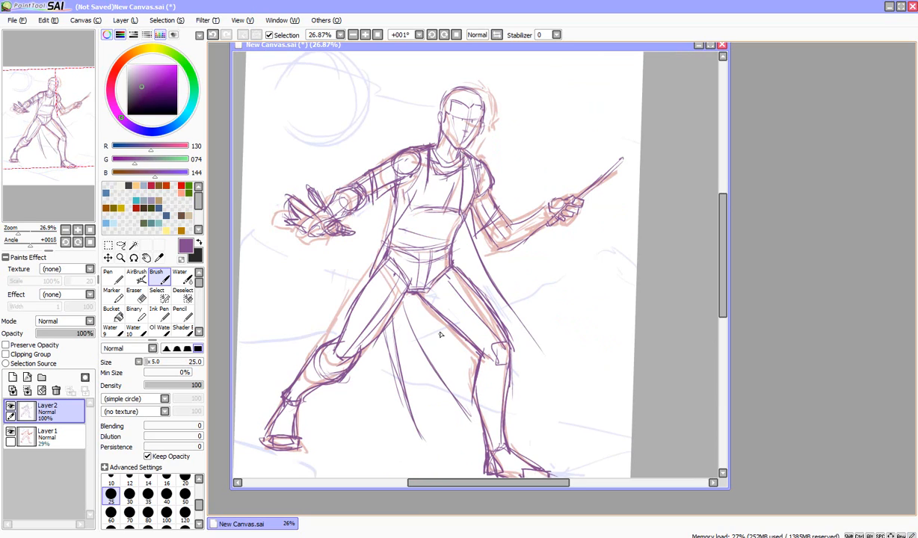
pyautogui.moveTo(405, 317); pyautogui.dragTo(455, 349)
# Outline the coat's sides below the open-hand arm and sweeping out behind the leg on the rod side.
pyautogui.moveTo(374, 187); pyautogui.dragTo(353, 280)
pyautogui.moveTo(453, 200)
pyautogui.mouseDown()
pyautogui.moveTo(471, 271)
pyautogui.moveTo(536, 349)
pyautogui.mouseUp()
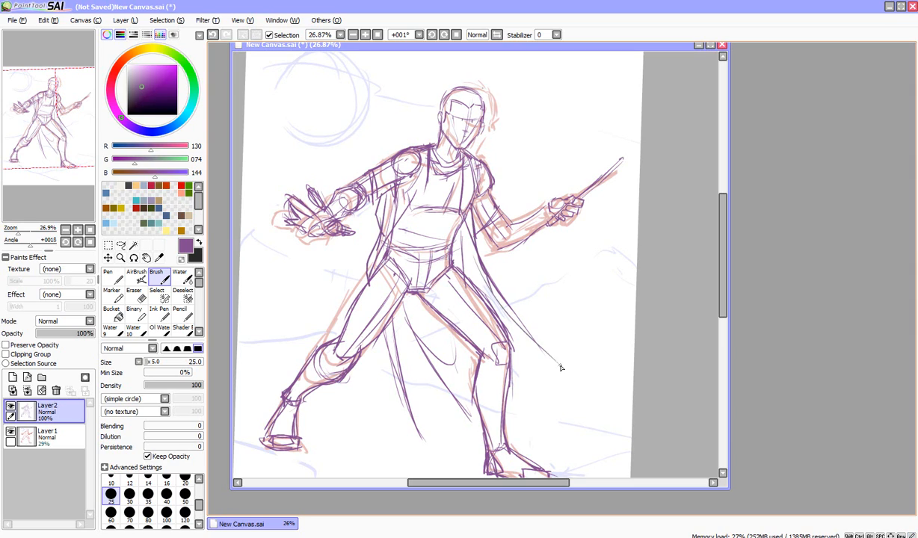
pyautogui.moveTo(475, 274); pyautogui.dragTo(598, 403)
# Sketch the coat's jagged, folded hem between the feet and out to the trailing corner on the rod side.
pyautogui.moveTo(443, 459); pyautogui.dragTo(478, 443)
pyautogui.moveTo(455, 402); pyautogui.dragTo(483, 445)
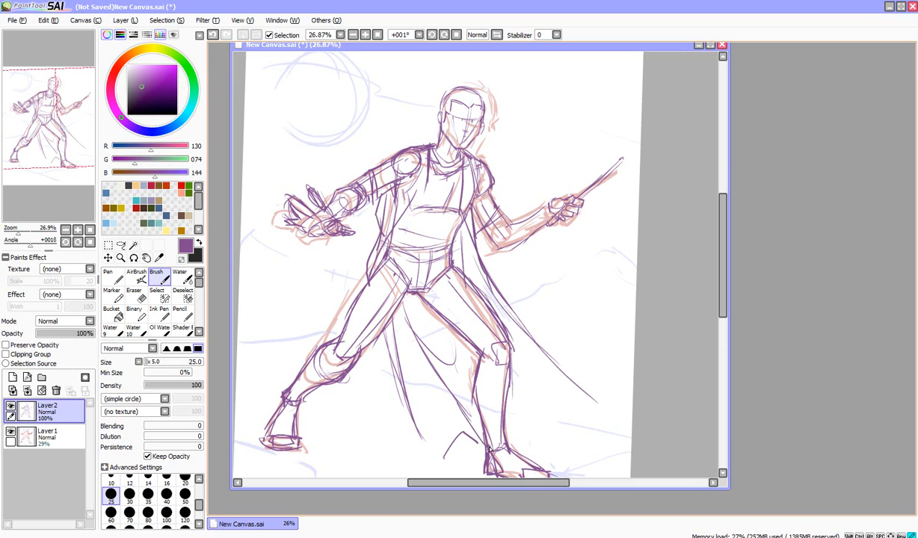
pyautogui.moveTo(411, 416); pyautogui.dragTo(440, 470)
pyautogui.moveTo(517, 451)
pyautogui.mouseDown()
pyautogui.moveTo(537, 413)
pyautogui.moveTo(592, 434)
pyautogui.mouseUp()
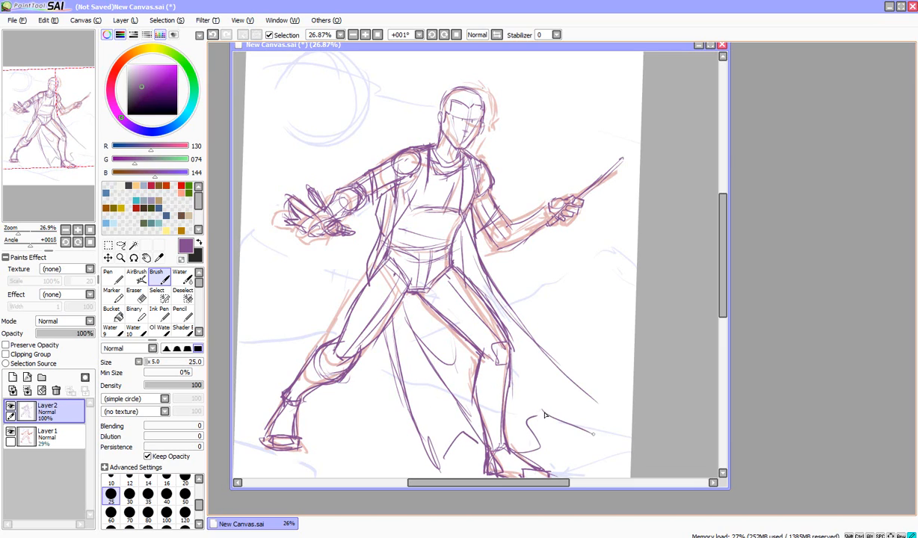
pyautogui.moveTo(513, 368)
pyautogui.mouseDown()
pyautogui.moveTo(576, 424)
pyautogui.moveTo(620, 408)
pyautogui.mouseUp()
pyautogui.moveTo(576, 382)
pyautogui.mouseDown()
pyautogui.moveTo(621, 410)
pyautogui.moveTo(525, 424)
pyautogui.moveTo(531, 459)
pyautogui.moveTo(559, 420)
pyautogui.moveTo(539, 457)
pyautogui.moveTo(547, 438)
pyautogui.moveTo(577, 424)
pyautogui.mouseUp()
pyautogui.moveTo(577, 424); pyautogui.dragTo(620, 409)
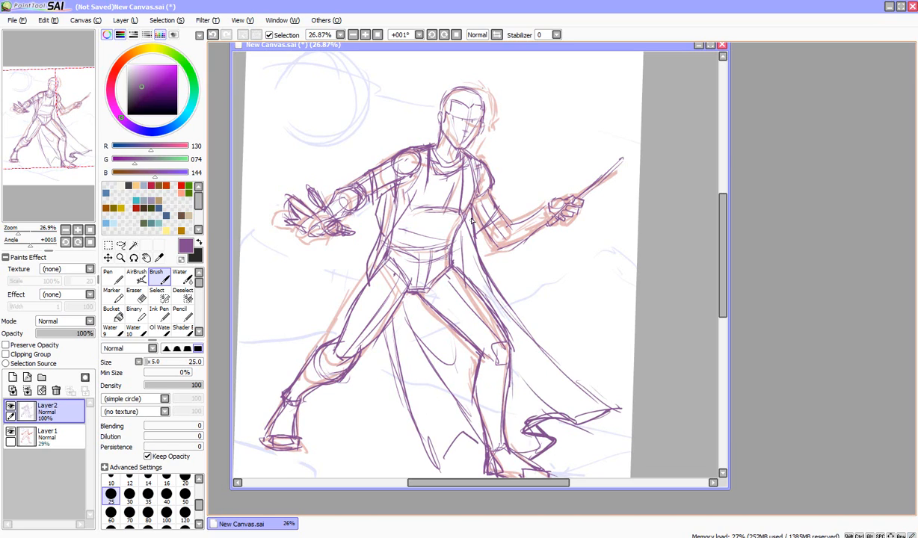
# Darken the coat's long edges and add fold lines through its tail, hem and side panel.
pyautogui.moveTo(463, 225); pyautogui.dragTo(465, 276)
pyautogui.moveTo(471, 226)
pyautogui.mouseDown()
pyautogui.moveTo(476, 273)
pyautogui.moveTo(559, 370)
pyautogui.mouseUp()
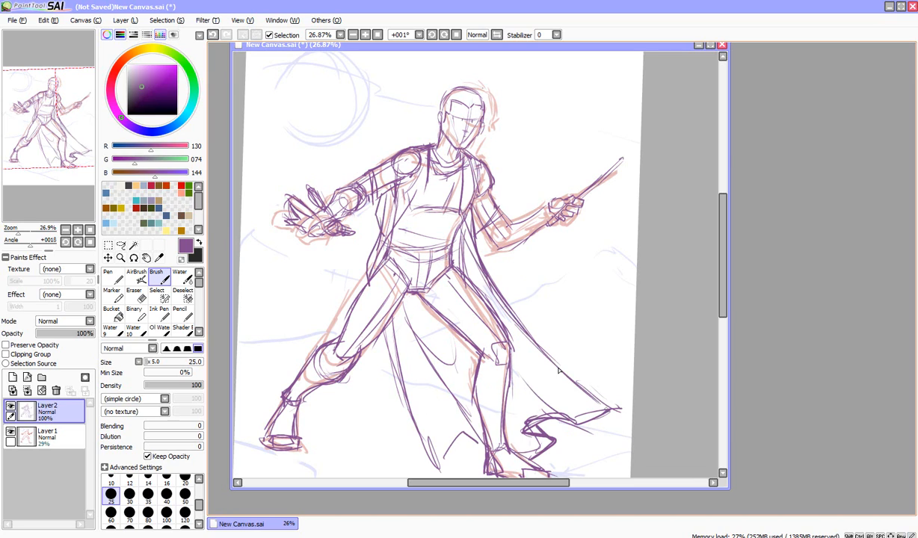
pyautogui.moveTo(410, 415)
pyautogui.mouseDown()
pyautogui.moveTo(450, 459)
pyautogui.moveTo(473, 420)
pyautogui.moveTo(488, 450)
pyautogui.mouseUp()
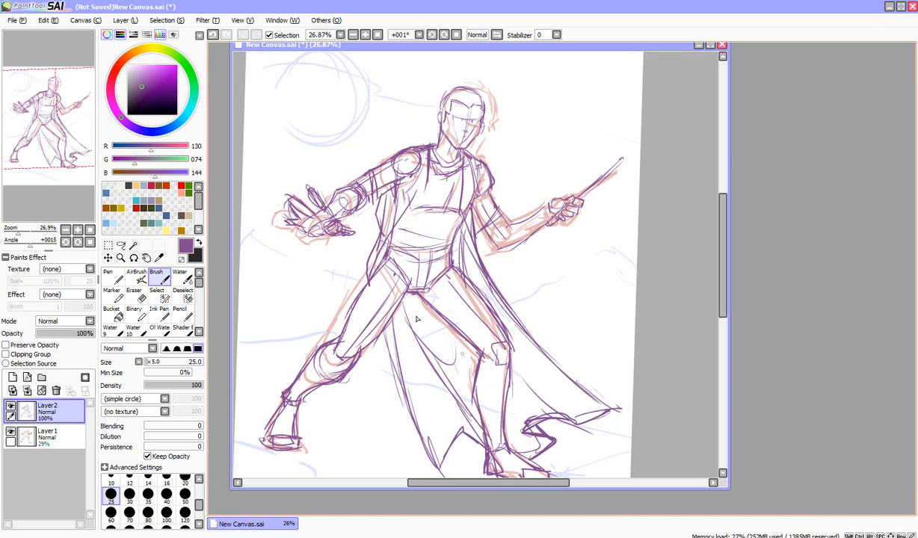
pyautogui.moveTo(434, 315)
pyautogui.mouseDown()
pyautogui.moveTo(478, 395)
pyautogui.moveTo(501, 413)
pyautogui.mouseUp()
pyautogui.moveTo(506, 351); pyautogui.dragTo(563, 416)
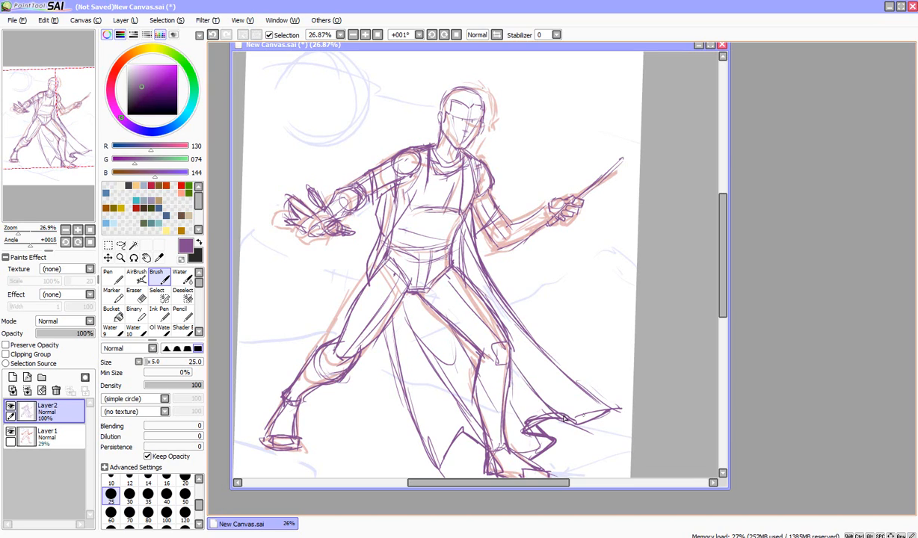
pyautogui.moveTo(484, 297); pyautogui.dragTo(571, 377)
pyautogui.moveTo(421, 184); pyautogui.dragTo(369, 268)
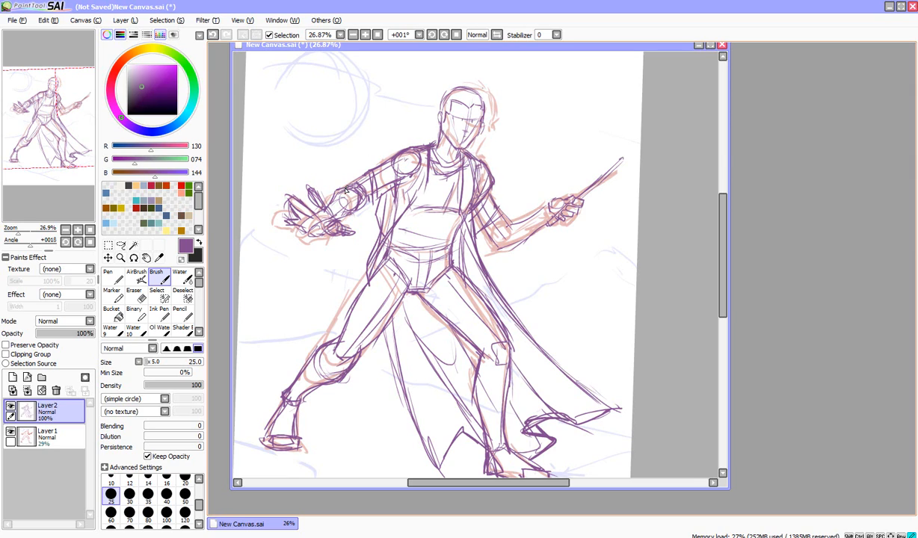
# Draw wide sleeves hanging from both forearms and strengthen the coat's collar and lapel line.
pyautogui.moveTo(345, 191)
pyautogui.mouseDown()
pyautogui.moveTo(350, 237)
pyautogui.moveTo(338, 247)
pyautogui.mouseUp()
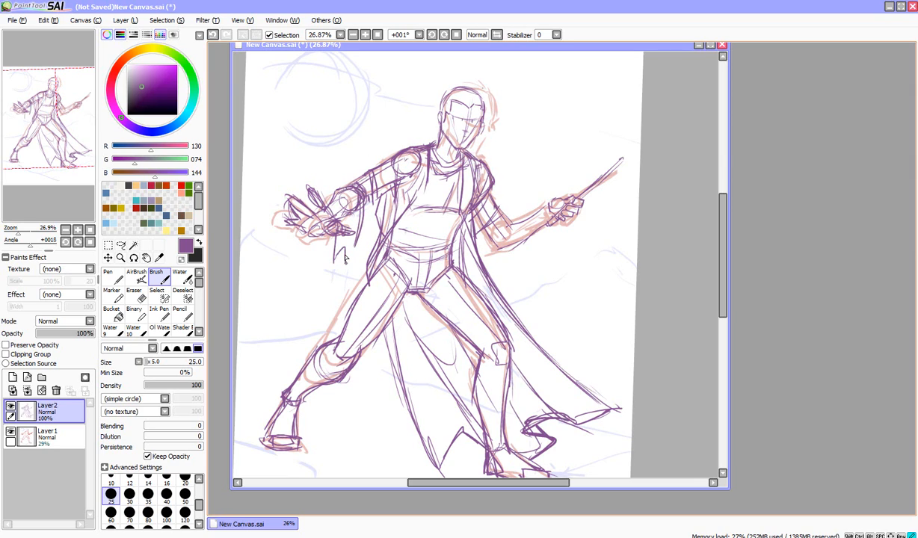
pyautogui.moveTo(349, 210); pyautogui.dragTo(337, 254)
pyautogui.moveTo(497, 209)
pyautogui.mouseDown()
pyautogui.moveTo(505, 272)
pyautogui.moveTo(508, 224)
pyautogui.moveTo(497, 253)
pyautogui.moveTo(505, 278)
pyautogui.mouseUp()
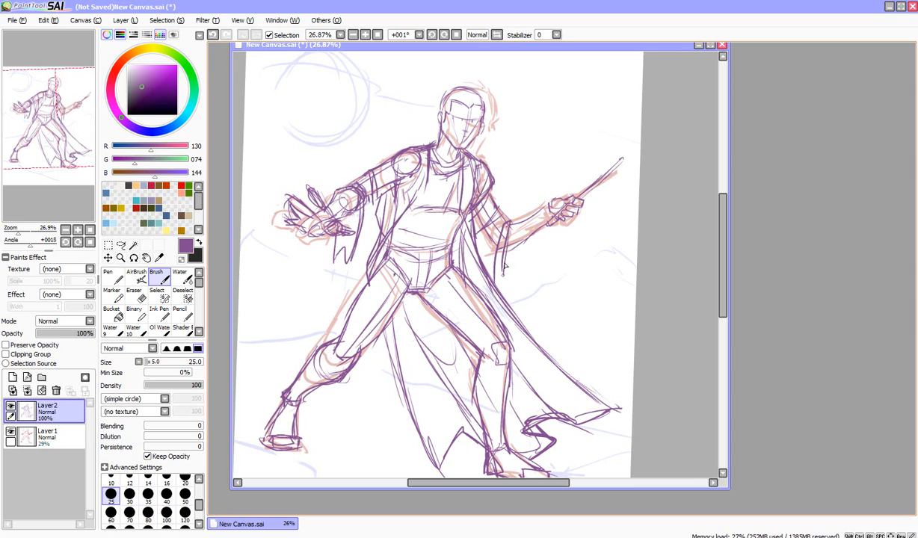
pyautogui.moveTo(460, 211)
pyautogui.mouseDown()
pyautogui.moveTo(478, 271)
pyautogui.moveTo(474, 260)
pyautogui.moveTo(487, 265)
pyautogui.mouseUp()
pyautogui.moveTo(499, 226); pyautogui.dragTo(493, 256)
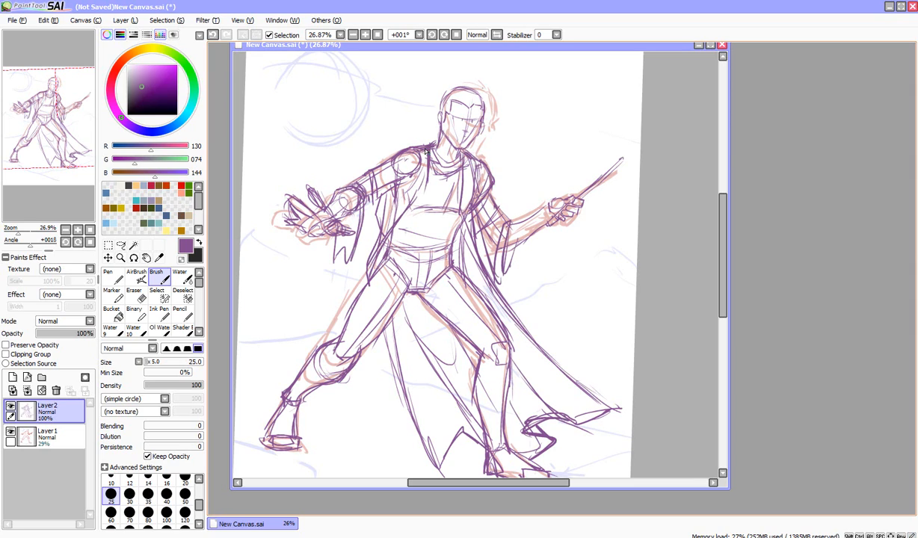
pyautogui.moveTo(422, 149)
pyautogui.mouseDown()
pyautogui.moveTo(417, 208)
pyautogui.moveTo(447, 170)
pyautogui.moveTo(442, 202)
pyautogui.mouseUp()
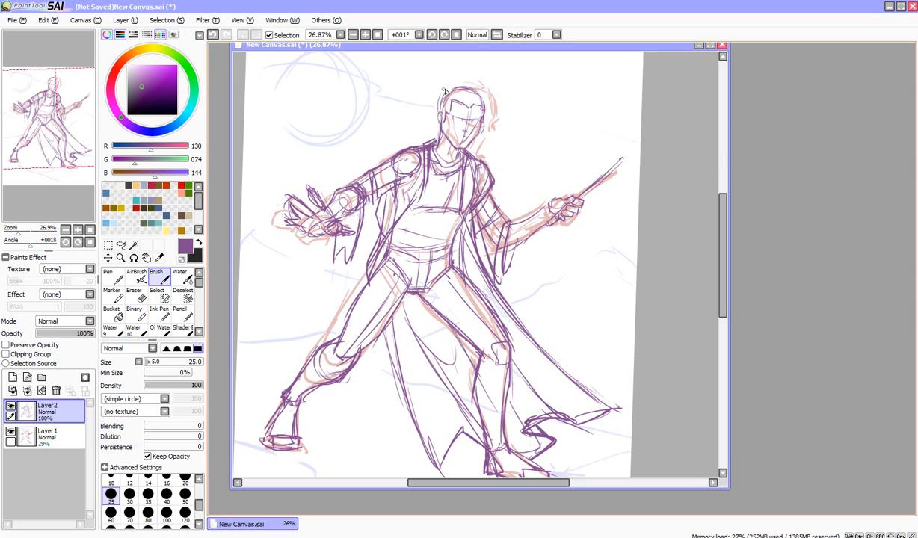
# Sketch hair tufts over the crown and a flared trouser cuff above the ankle below the open-hand arm.
pyautogui.moveTo(446, 89); pyautogui.dragTo(465, 86)
pyautogui.moveTo(294, 382)
pyautogui.mouseDown()
pyautogui.moveTo(329, 409)
pyautogui.moveTo(295, 371)
pyautogui.moveTo(311, 405)
pyautogui.moveTo(329, 409)
pyautogui.moveTo(341, 379)
pyautogui.moveTo(315, 389)
pyautogui.mouseUp()
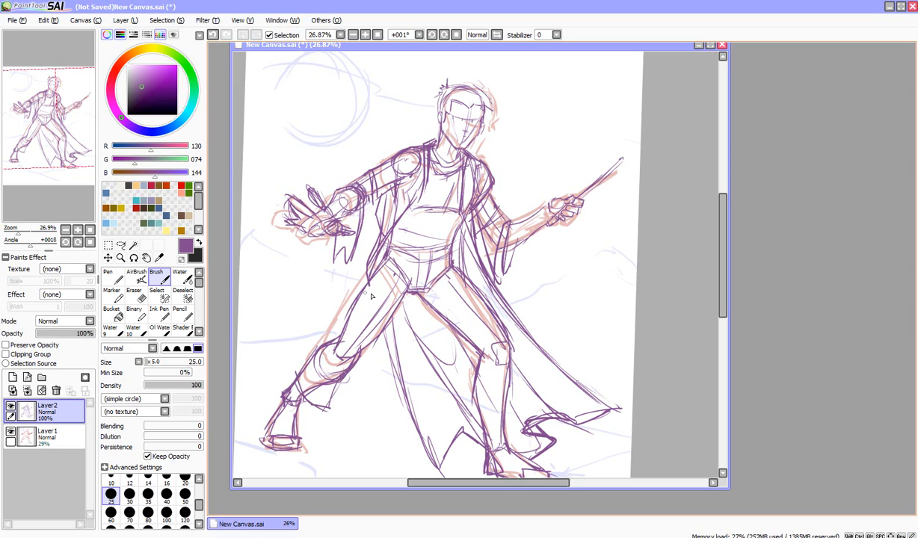
# Strengthen the trouser lines along both legs, from the crotch down to the open-hand-side cuff and the other shin.
pyautogui.moveTo(407, 298)
pyautogui.mouseDown()
pyautogui.moveTo(374, 350)
pyautogui.moveTo(385, 332)
pyautogui.moveTo(360, 356)
pyautogui.moveTo(334, 349)
pyautogui.moveTo(347, 371)
pyautogui.moveTo(316, 402)
pyautogui.mouseUp()
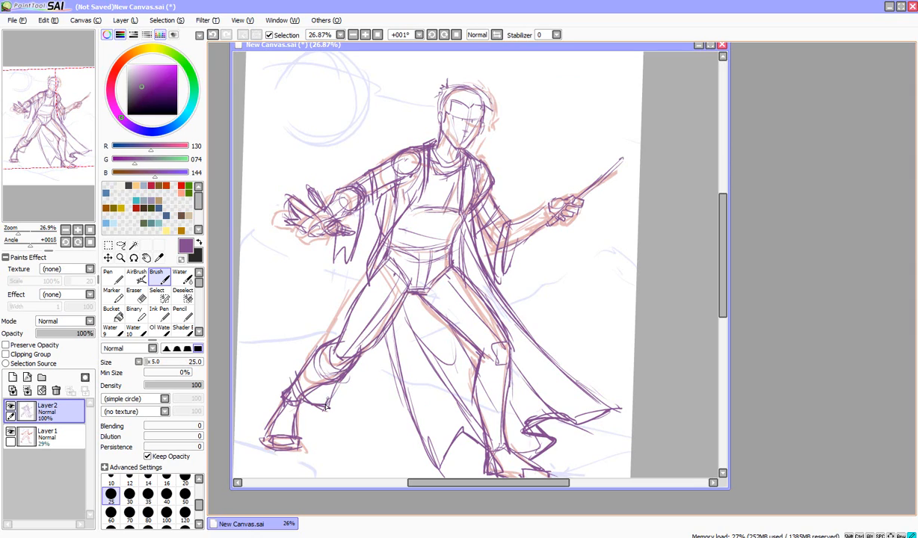
pyautogui.moveTo(324, 365); pyautogui.dragTo(306, 392)
pyautogui.moveTo(422, 308)
pyautogui.mouseDown()
pyautogui.moveTo(459, 336)
pyautogui.moveTo(464, 389)
pyautogui.moveTo(478, 394)
pyautogui.mouseUp()
pyautogui.scroll(-2, 497, 408)
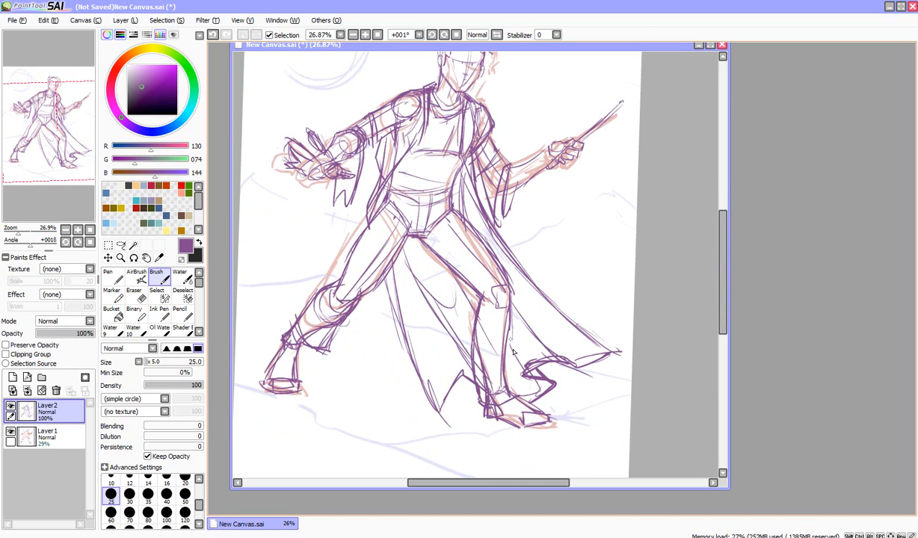
pyautogui.moveTo(488, 314); pyautogui.dragTo(492, 374)
pyautogui.moveTo(486, 334); pyautogui.dragTo(500, 382)
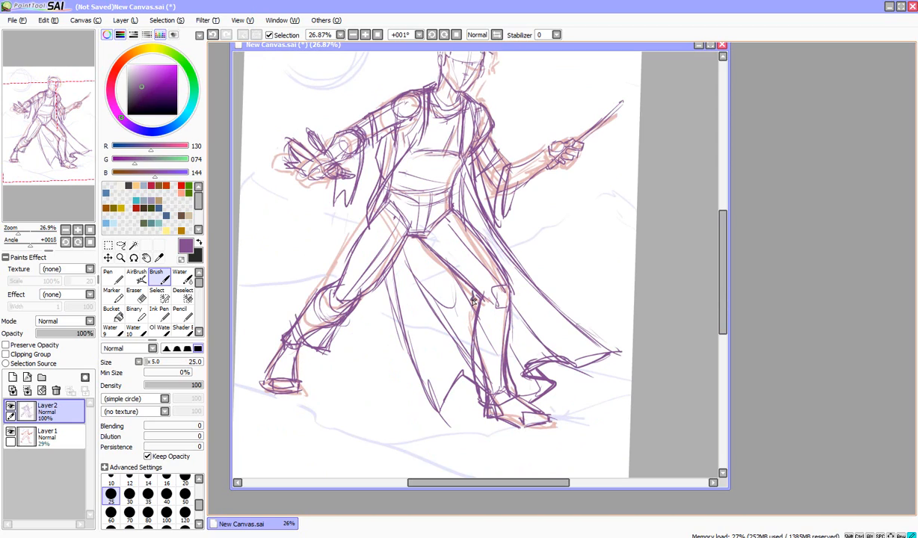
# Darken the thigh contours and add knee folds to the trouser leg below the open-hand arm.
pyautogui.moveTo(427, 230)
pyautogui.mouseDown()
pyautogui.moveTo(405, 215)
pyautogui.moveTo(421, 228)
pyautogui.moveTo(361, 280)
pyautogui.mouseUp()
pyautogui.moveTo(396, 227)
pyautogui.mouseDown()
pyautogui.moveTo(367, 274)
pyautogui.moveTo(340, 293)
pyautogui.mouseUp()
pyautogui.moveTo(367, 222)
pyautogui.mouseDown()
pyautogui.moveTo(328, 288)
pyautogui.moveTo(349, 279)
pyautogui.moveTo(337, 295)
pyautogui.moveTo(320, 275)
pyautogui.moveTo(299, 293)
pyautogui.moveTo(292, 323)
pyautogui.mouseUp()
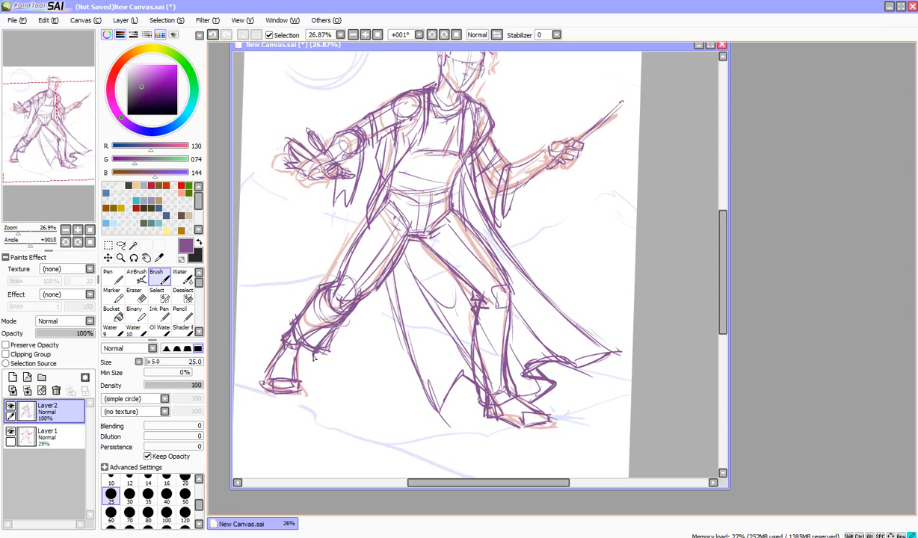
pyautogui.click(157, 296)
pyautogui.moveTo(348, 324)
pyautogui.mouseDown()
pyautogui.moveTo(327, 352)
pyautogui.moveTo(344, 326)
pyautogui.mouseUp()
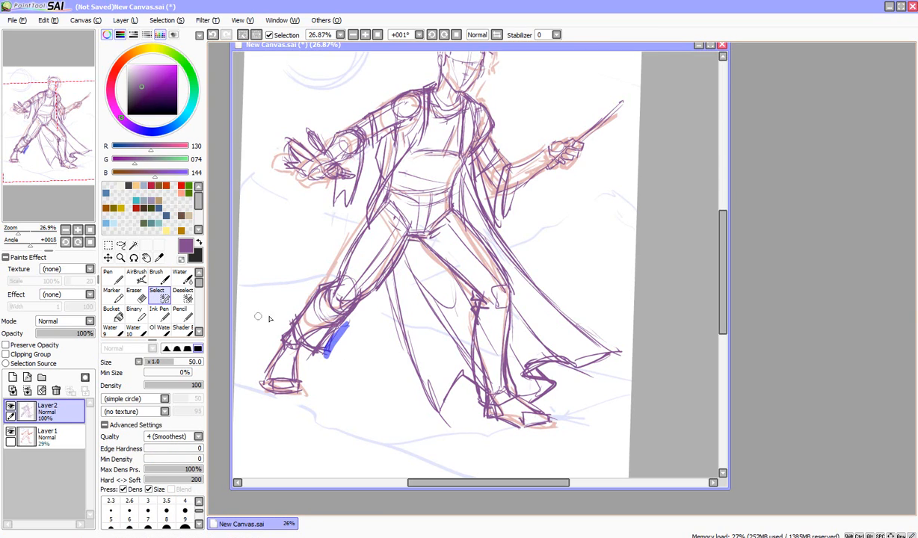
pyautogui.click(166, 21)
pyautogui.click(165, 30)
# Erase the flared edge of the trouser cuff below the open-hand arm and mirror the canvas view.
pyautogui.click(134, 295)
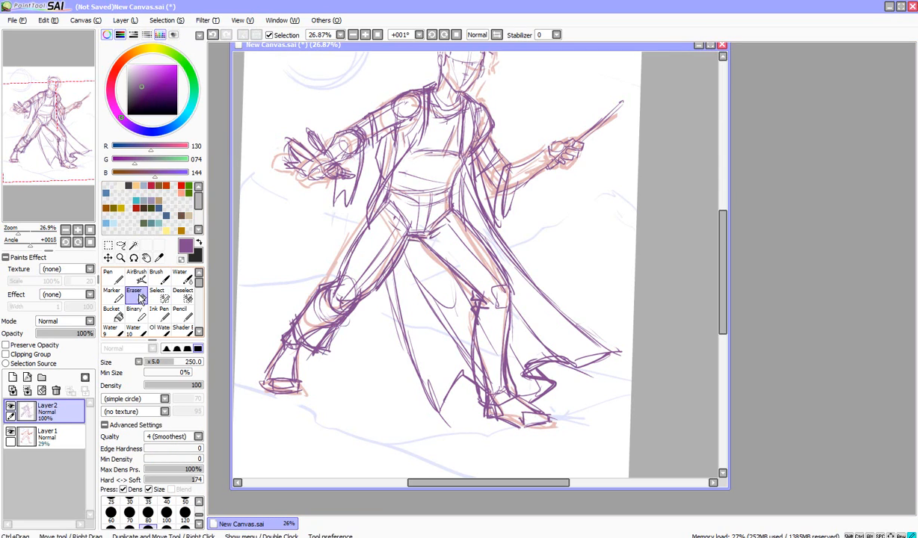
pyautogui.moveTo(344, 356)
pyautogui.mouseDown()
pyautogui.moveTo(338, 344)
pyautogui.moveTo(328, 358)
pyautogui.moveTo(350, 371)
pyautogui.mouseUp()
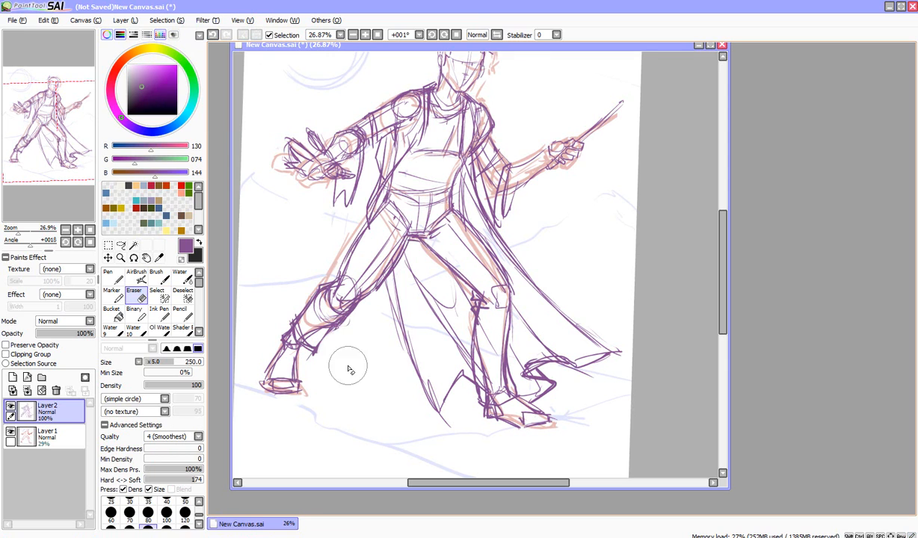
pyautogui.click(497, 36)
pyautogui.moveTo(44, 229); pyautogui.dragTo(24, 229)
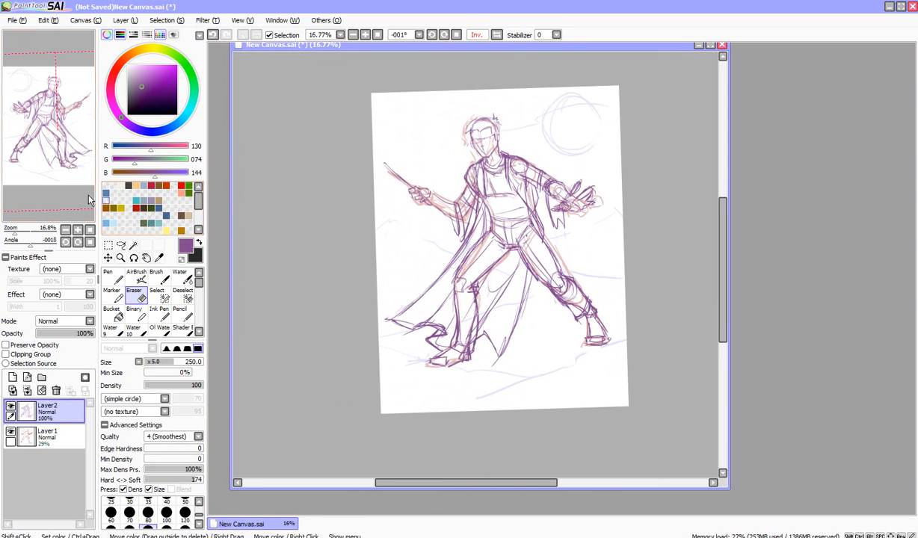
# Save the drawing as harry in SAI format in the Oct 13 folder inside Newest Art.
pyautogui.click(17, 21)
pyautogui.click(38, 102)
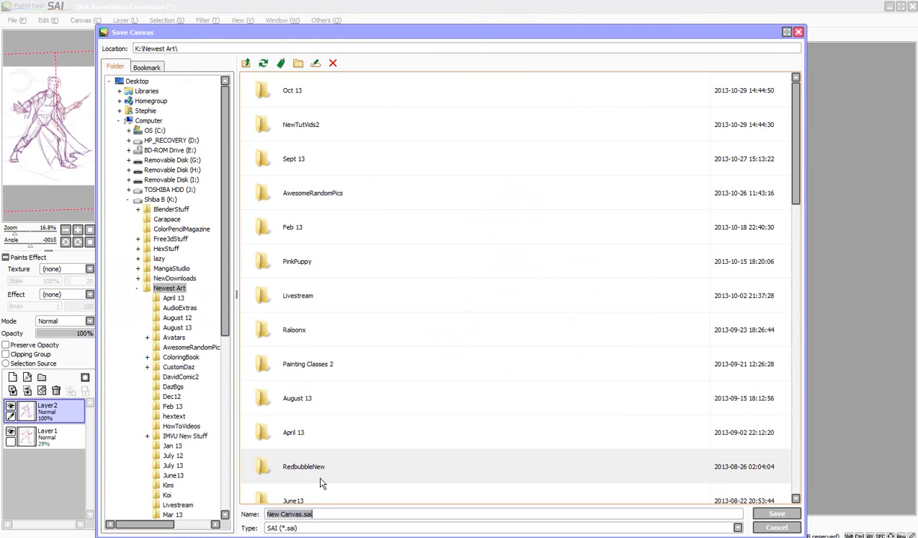
pyautogui.click(298, 92)
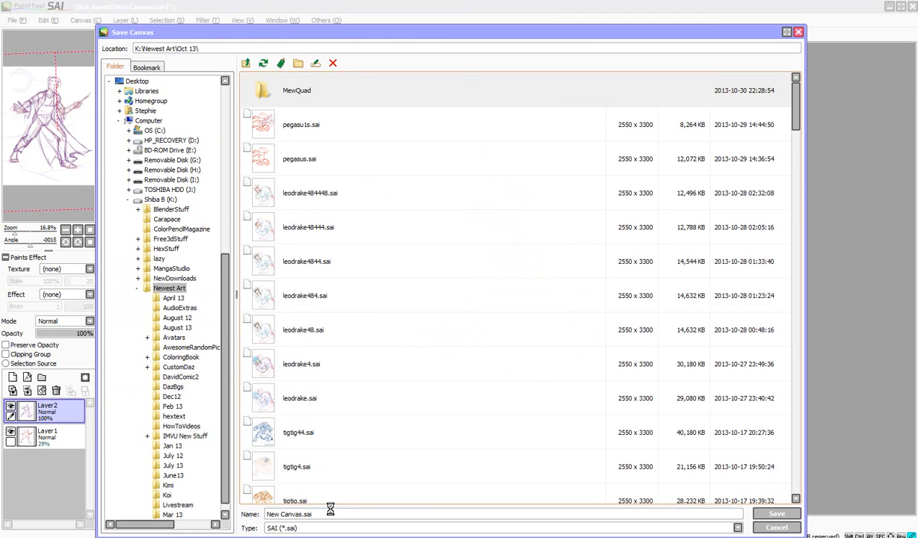
pyautogui.write('harry')
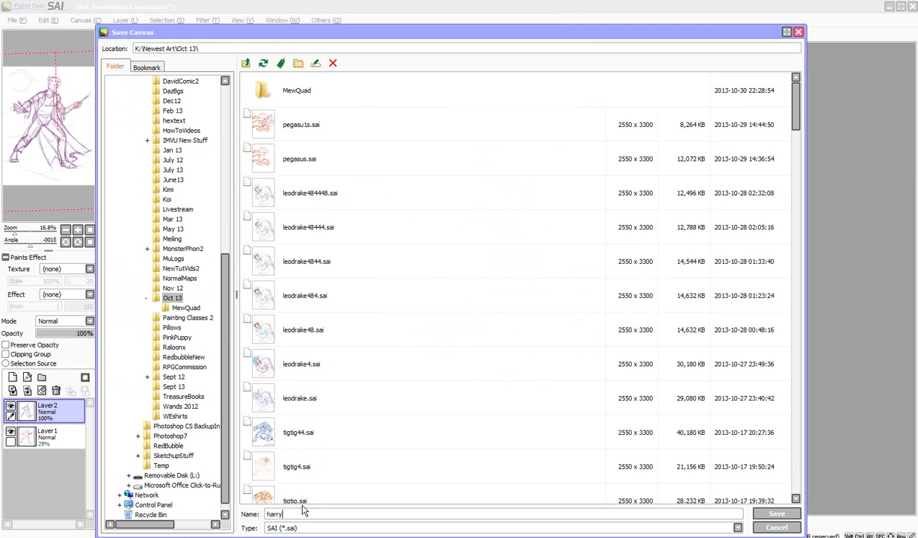
pyautogui.press('Return')
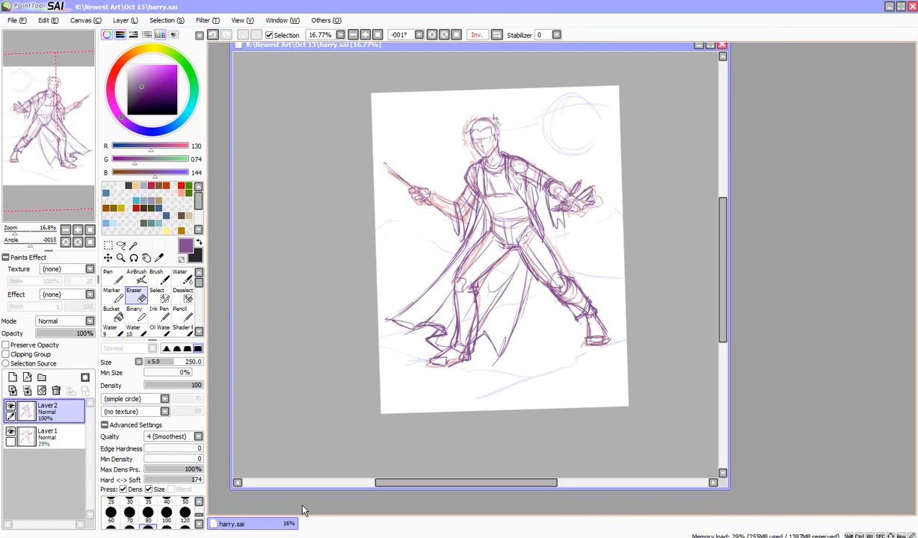
# Merge the purple sketch layer down into the red rough layer and add a new empty layer above it.
pyautogui.click(124, 21)
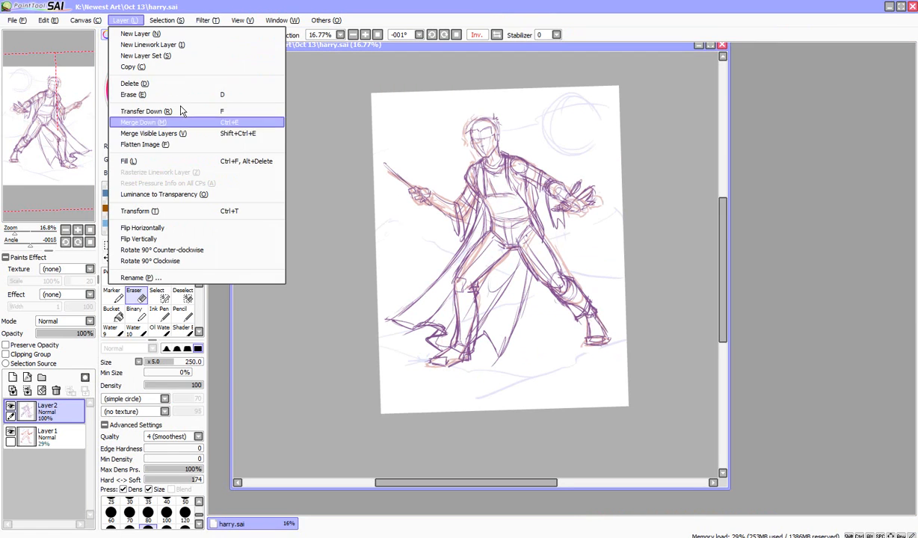
pyautogui.click(150, 122)
pyautogui.click(13, 377)
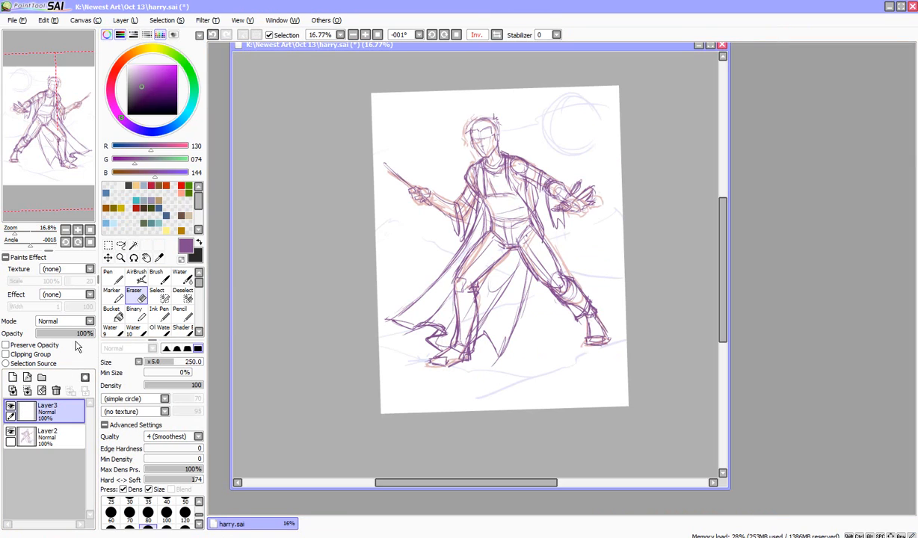
# Lower the opacity of the sketch layer Layer2 to 30% and make Layer3 the active layer.
pyautogui.click(46, 435)
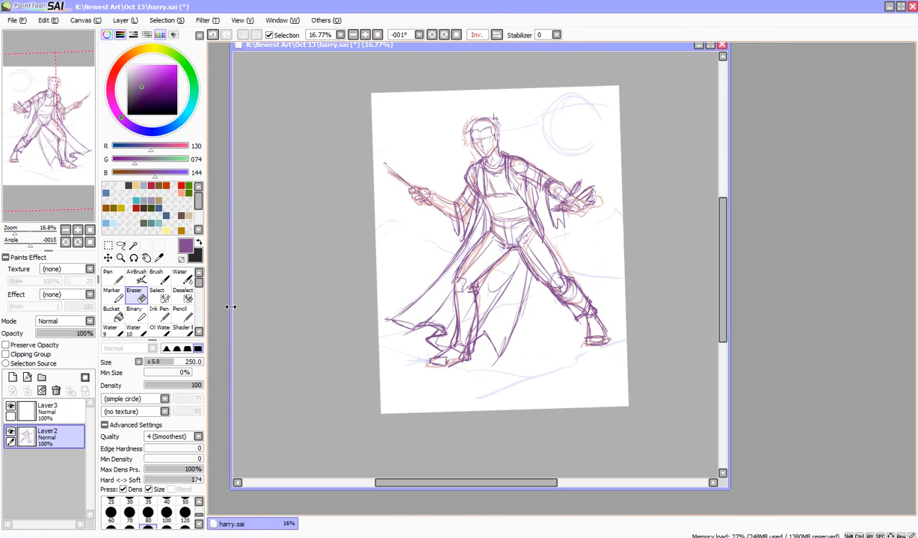
pyautogui.moveTo(82, 334); pyautogui.dragTo(53, 334)
pyautogui.click(67, 410)
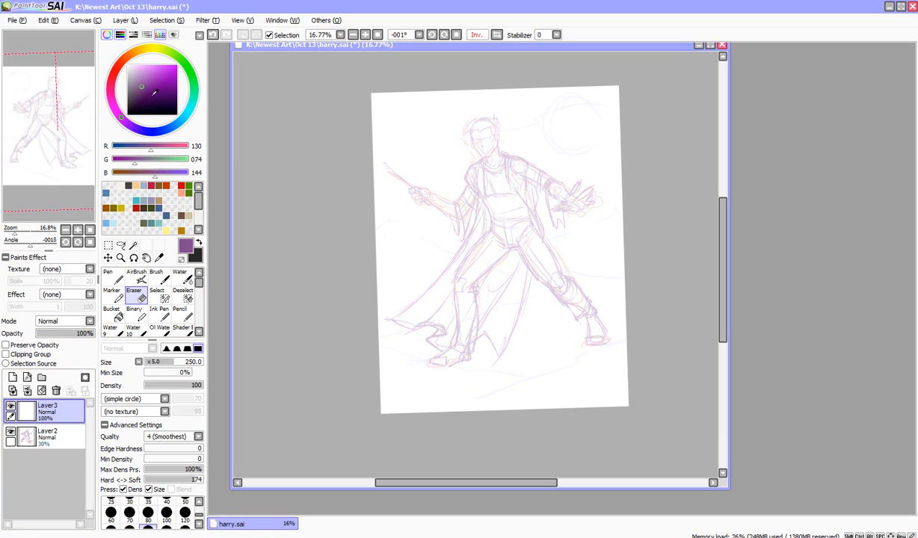
# Set the drawing colour to a dark red of R 90, G 6, B 0.
pyautogui.click(185, 64)
pyautogui.click(157, 88)
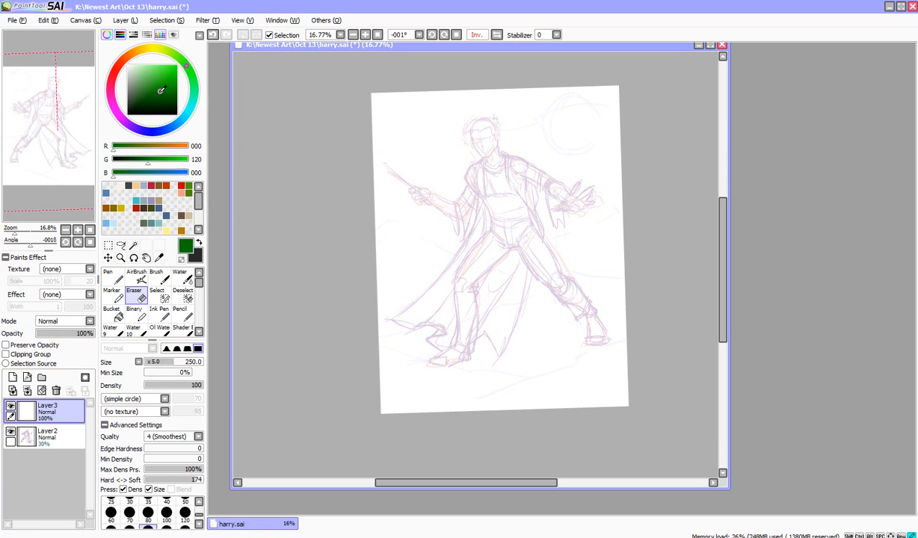
pyautogui.click(147, 87)
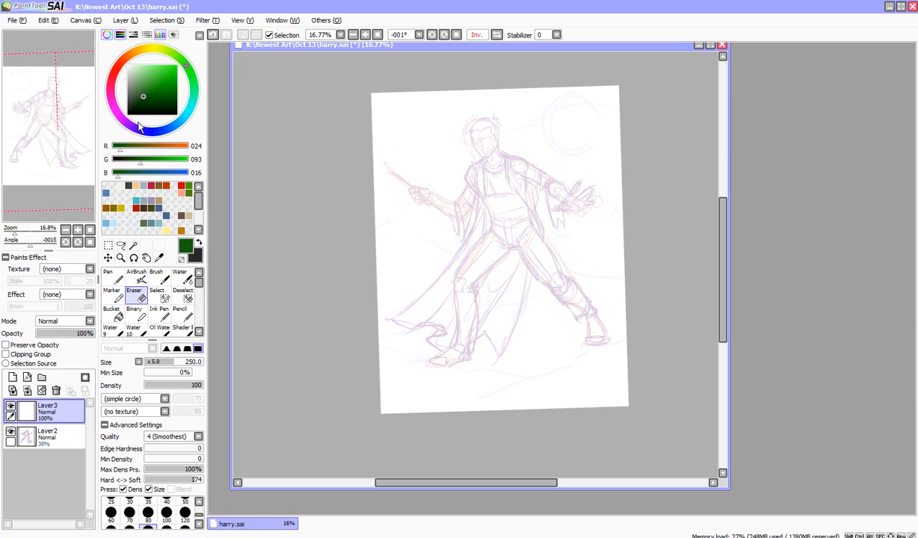
pyautogui.click(123, 59)
pyautogui.click(144, 96)
pyautogui.click(152, 96)
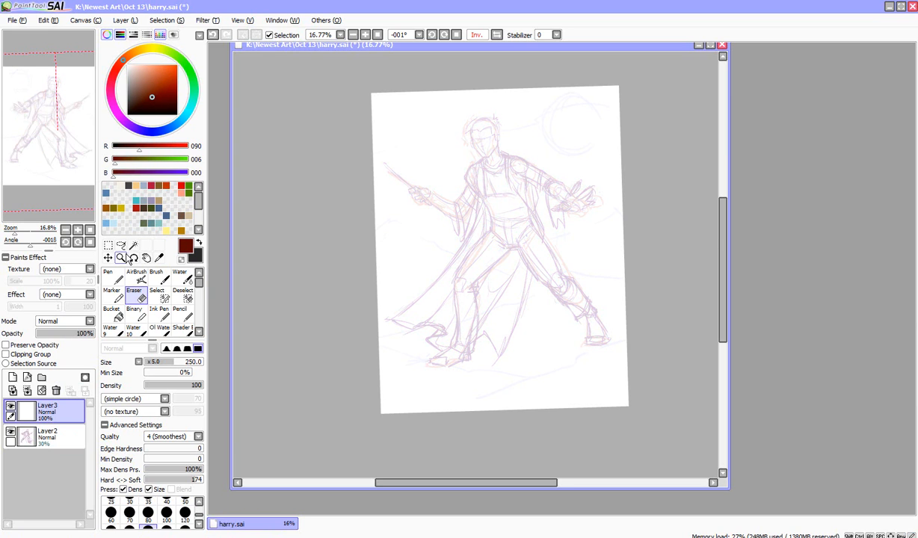
# Draw both eyes with round irises over the faded face sketch, using the Brush at size 16.
pyautogui.click(120, 257)
pyautogui.click(486, 143)
pyautogui.click(487, 143)
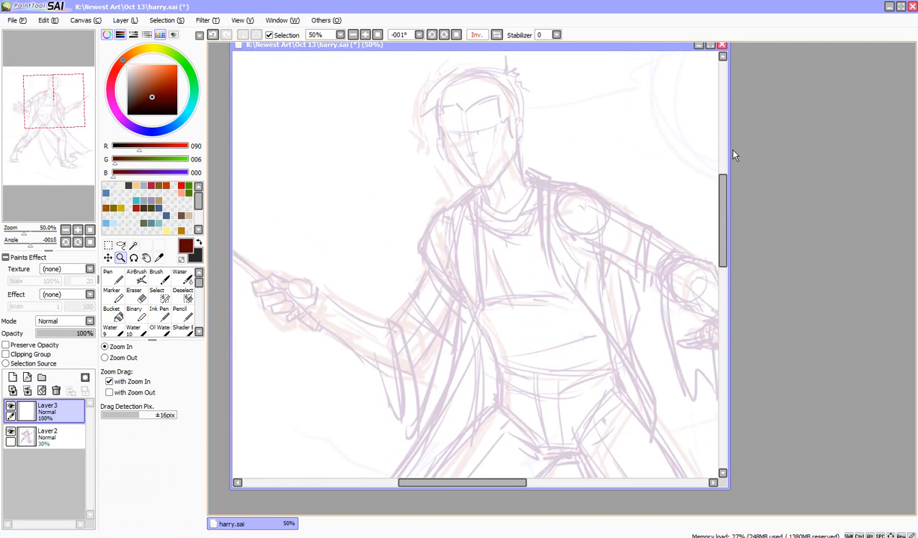
pyautogui.moveTo(730, 140); pyautogui.dragTo(830, 145)
pyautogui.moveTo(820, 244); pyautogui.dragTo(820, 234)
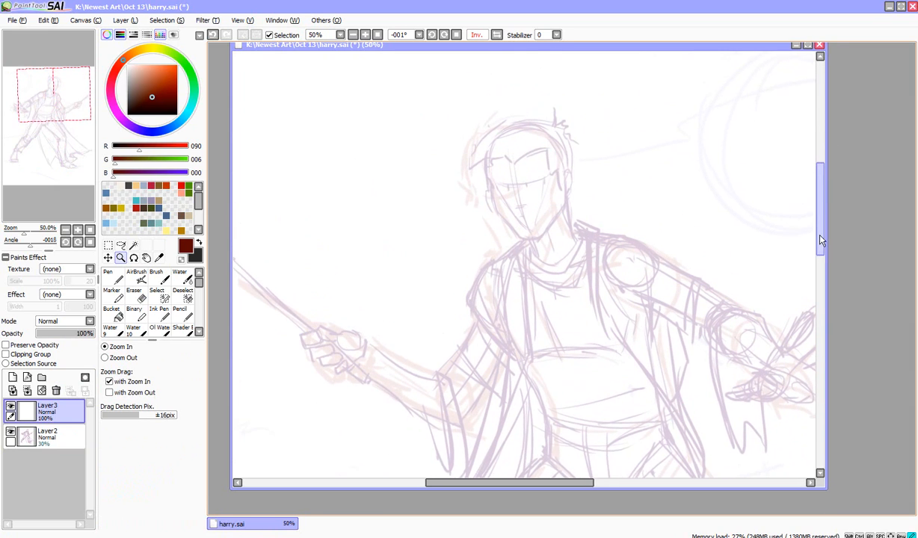
pyautogui.click(537, 229)
pyautogui.click(543, 176)
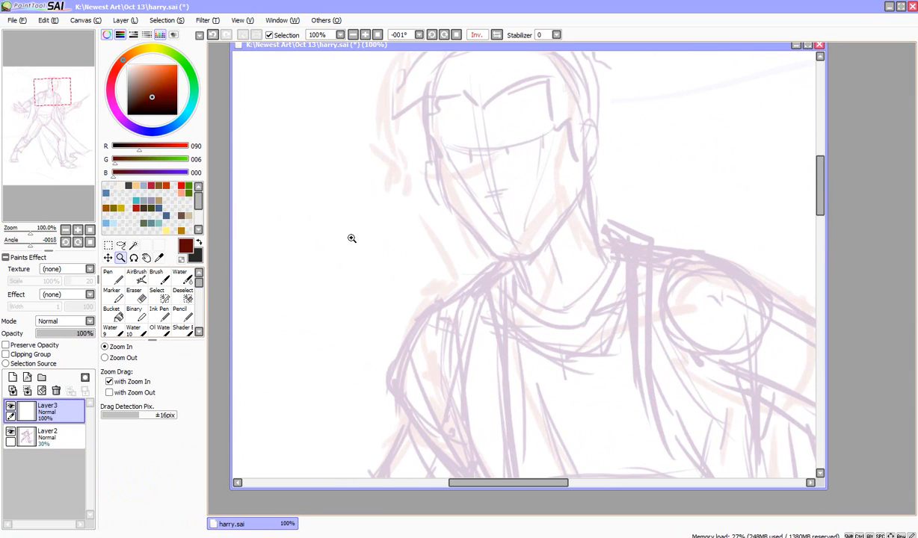
pyautogui.click(157, 276)
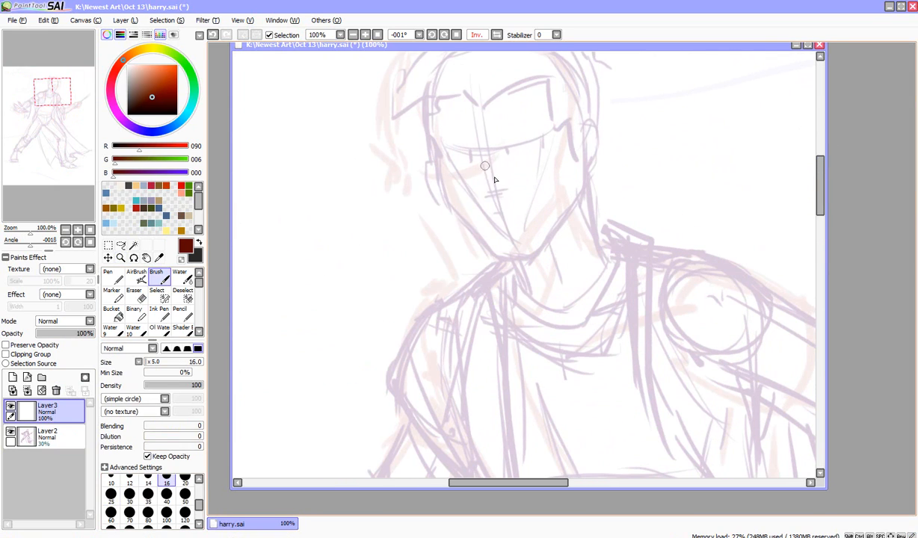
pyautogui.moveTo(509, 145)
pyautogui.mouseDown()
pyautogui.moveTo(511, 155)
pyautogui.moveTo(543, 140)
pyautogui.moveTo(513, 161)
pyautogui.moveTo(537, 149)
pyautogui.mouseUp()
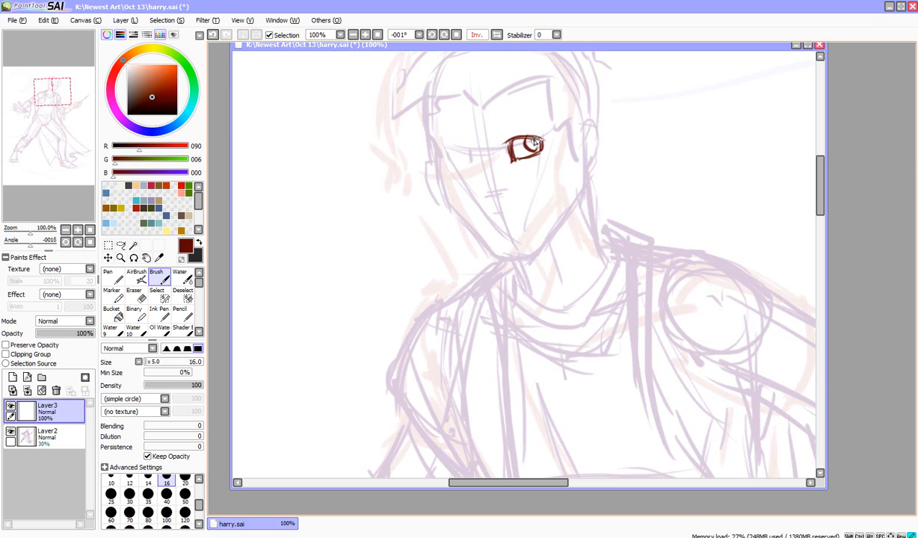
pyautogui.moveTo(469, 150)
pyautogui.mouseDown()
pyautogui.moveTo(451, 165)
pyautogui.moveTo(473, 157)
pyautogui.mouseUp()
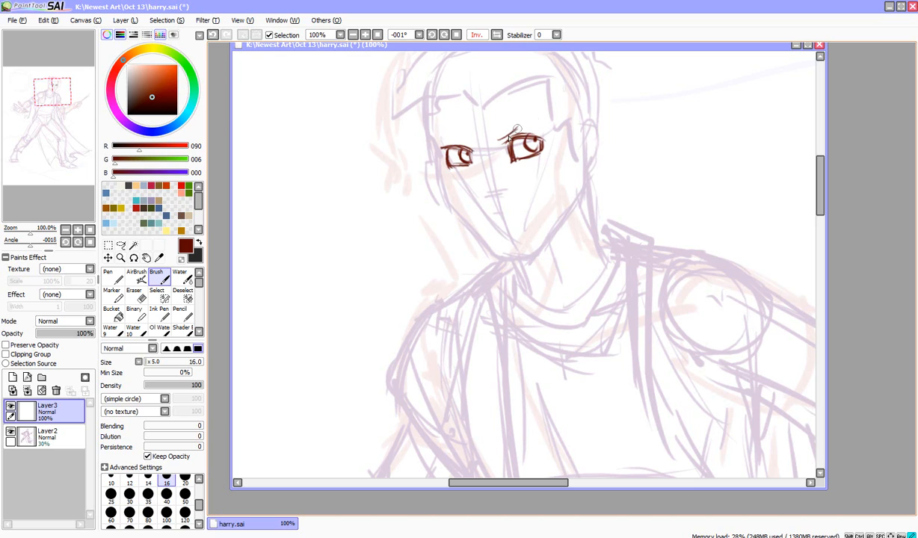
# Draw the eyebrows, the far edge of the face, the nose, the mouth line and a lightning-bolt scar on the forehead.
pyautogui.moveTo(499, 138)
pyautogui.mouseDown()
pyautogui.moveTo(544, 122)
pyautogui.moveTo(512, 126)
pyautogui.moveTo(530, 118)
pyautogui.moveTo(499, 137)
pyautogui.moveTo(549, 126)
pyautogui.mouseUp()
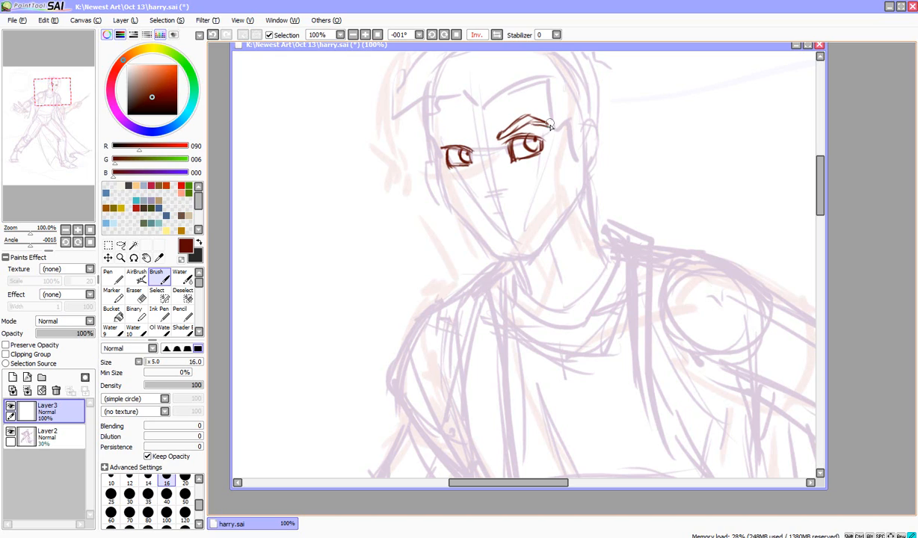
pyautogui.moveTo(473, 148)
pyautogui.mouseDown()
pyautogui.moveTo(433, 140)
pyautogui.moveTo(464, 142)
pyautogui.mouseUp()
pyautogui.moveTo(428, 96)
pyautogui.mouseDown()
pyautogui.moveTo(426, 143)
pyautogui.moveTo(428, 94)
pyautogui.moveTo(430, 146)
pyautogui.moveTo(451, 211)
pyautogui.moveTo(508, 203)
pyautogui.mouseUp()
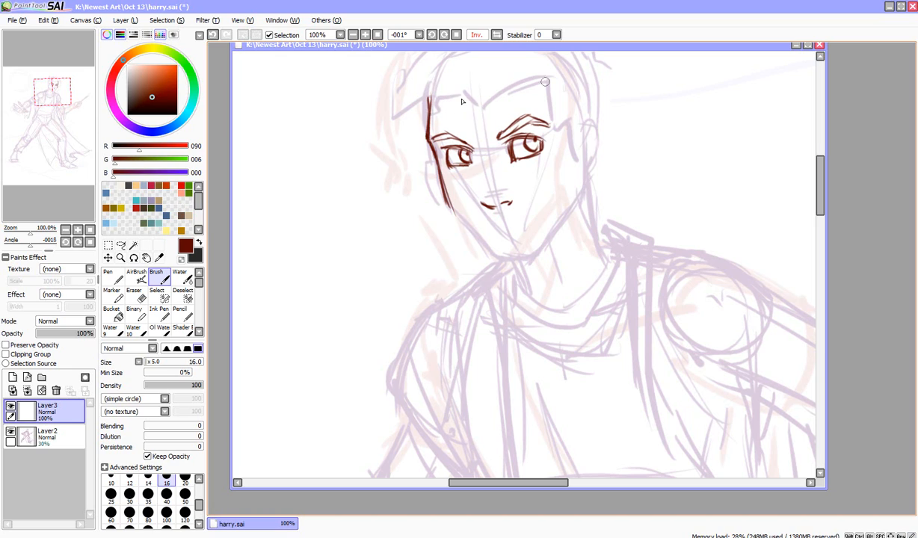
pyautogui.moveTo(530, 75)
pyautogui.mouseDown()
pyautogui.moveTo(521, 94)
pyautogui.moveTo(533, 91)
pyautogui.moveTo(517, 113)
pyautogui.mouseUp()
pyautogui.moveTo(492, 220)
pyautogui.mouseDown()
pyautogui.moveTo(529, 215)
pyautogui.moveTo(495, 219)
pyautogui.mouseUp()
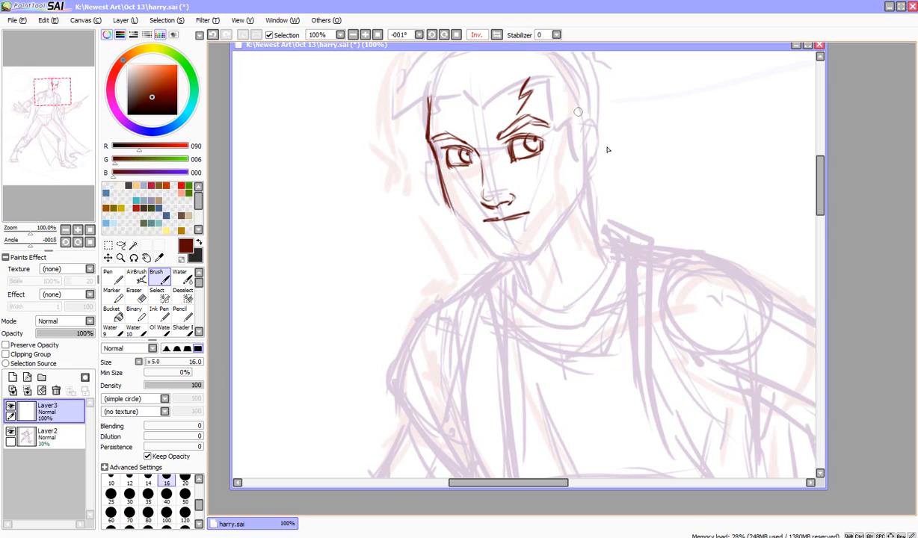
# Mirror the view, add the lower lip, and erase the whole mouth with the Eraser at size 120.
pyautogui.click(477, 35)
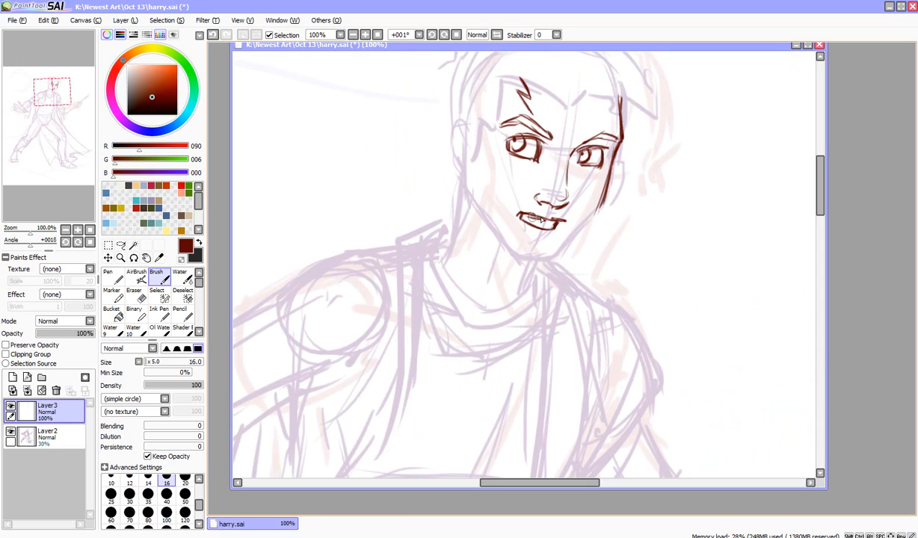
pyautogui.moveTo(524, 216); pyautogui.dragTo(537, 224)
pyautogui.click(135, 293)
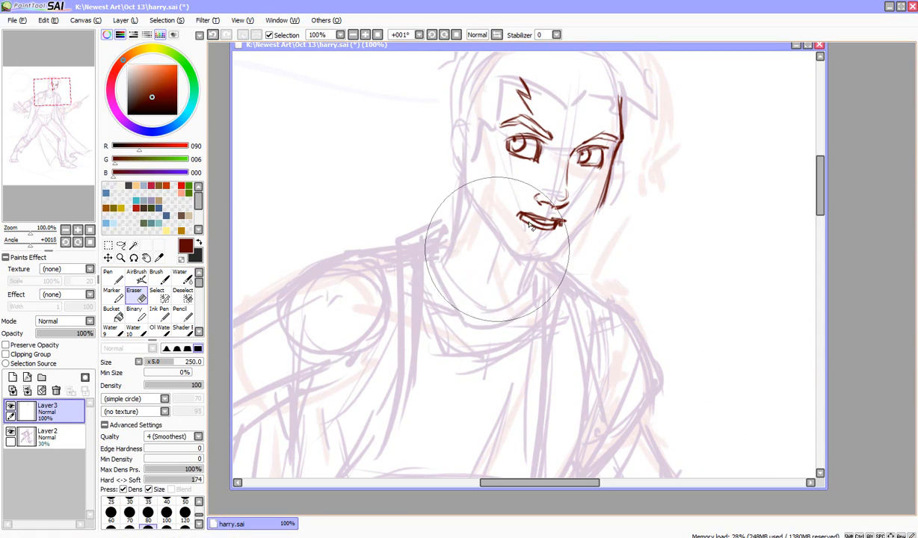
pyautogui.click(185, 512)
pyautogui.moveTo(534, 219)
pyautogui.mouseDown()
pyautogui.moveTo(560, 228)
pyautogui.moveTo(529, 241)
pyautogui.mouseUp()
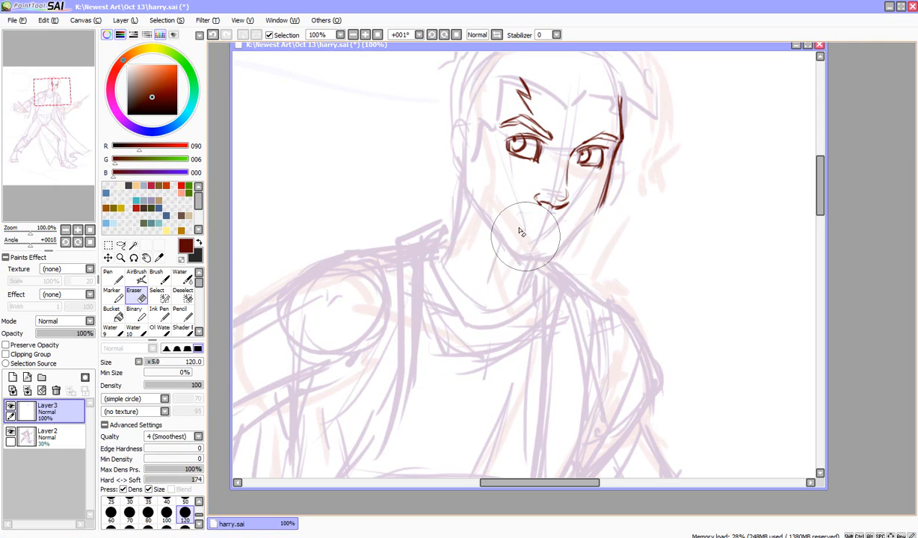
pyautogui.click(134, 258)
pyautogui.moveTo(353, 189); pyautogui.dragTo(338, 263)
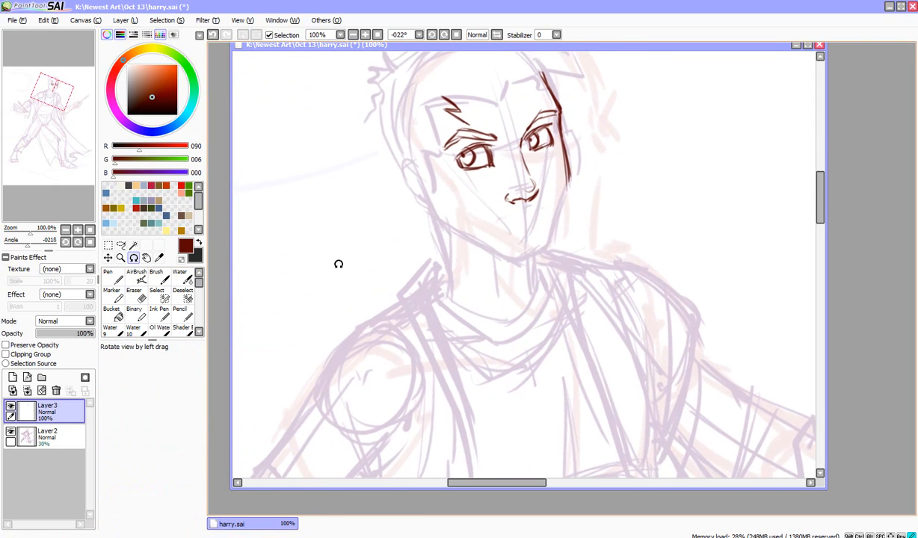
pyautogui.click(159, 277)
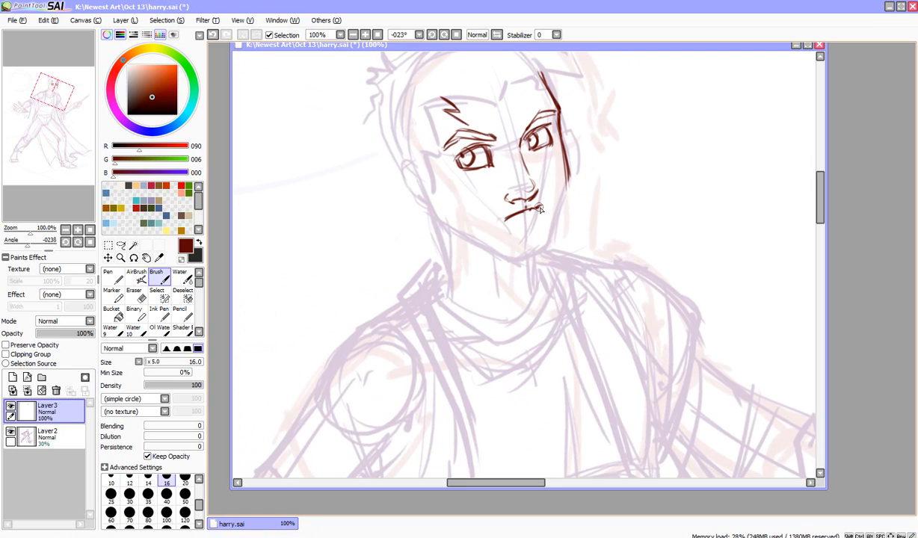
pyautogui.click(135, 292)
pyautogui.moveTo(548, 204)
pyautogui.mouseDown()
pyautogui.moveTo(492, 233)
pyautogui.moveTo(544, 208)
pyautogui.mouseUp()
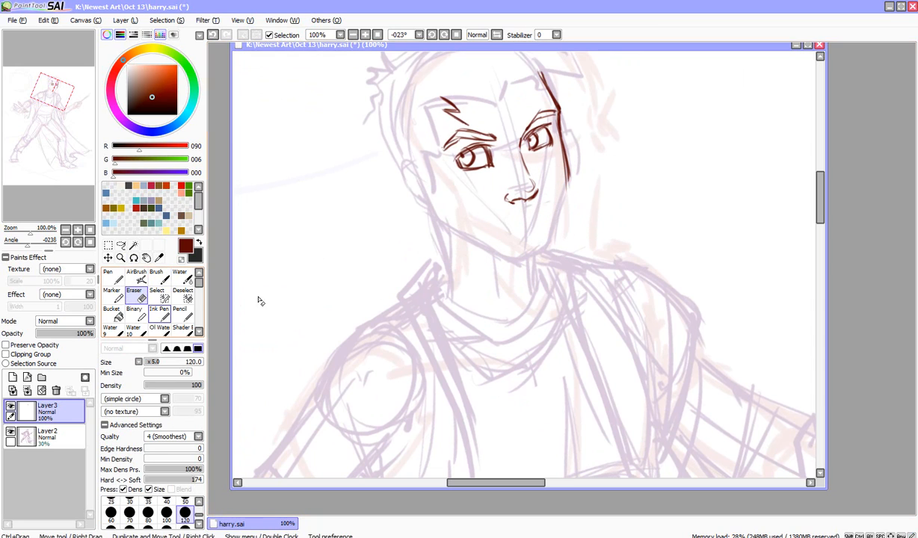
# Redraw the mouth with parted lips using the size 16 Brush, tidy its corner with a size 30 Eraser, and add a short line below.
pyautogui.click(155, 278)
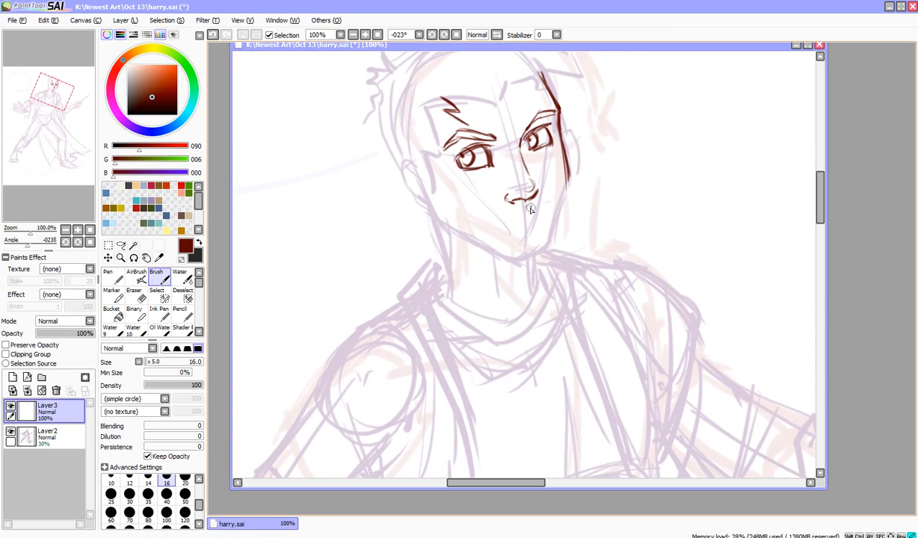
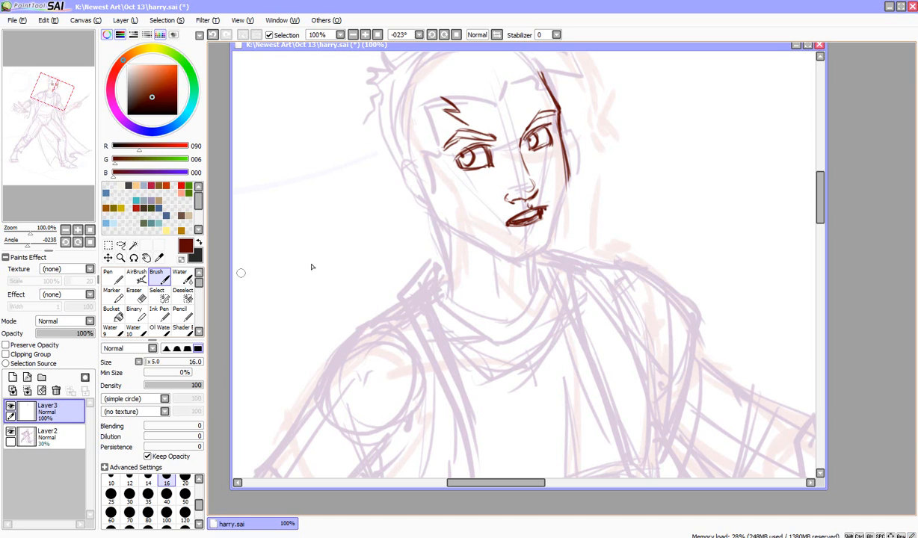
pyautogui.press('e')
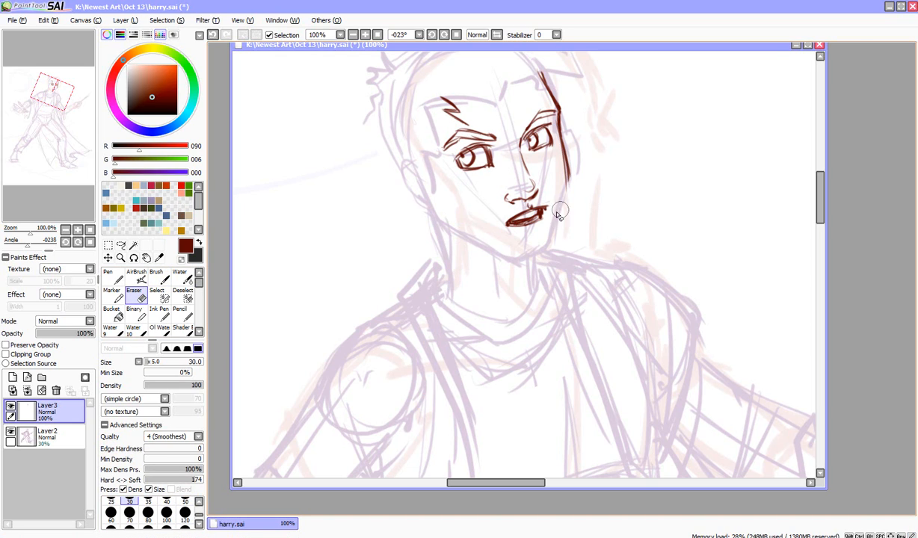
pyautogui.click(160, 277)
pyautogui.moveTo(523, 233); pyautogui.dragTo(540, 232)
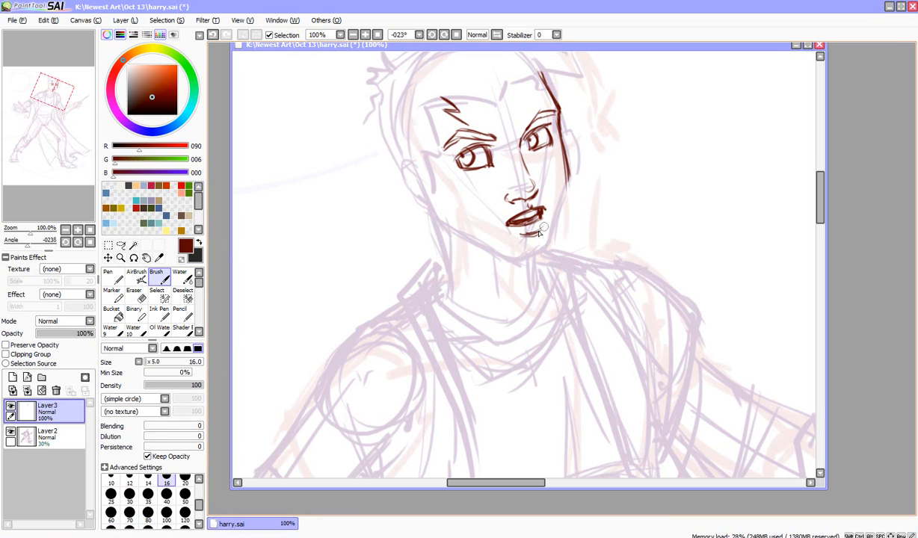
# Draw the face outline along both cheeks and the jaw, unmirroring the view to join the lines around the chin.
pyautogui.moveTo(563, 133)
pyautogui.mouseDown()
pyautogui.moveTo(566, 197)
pyautogui.moveTo(555, 109)
pyautogui.moveTo(566, 185)
pyautogui.moveTo(554, 243)
pyautogui.mouseUp()
pyautogui.moveTo(566, 184); pyautogui.dragTo(558, 233)
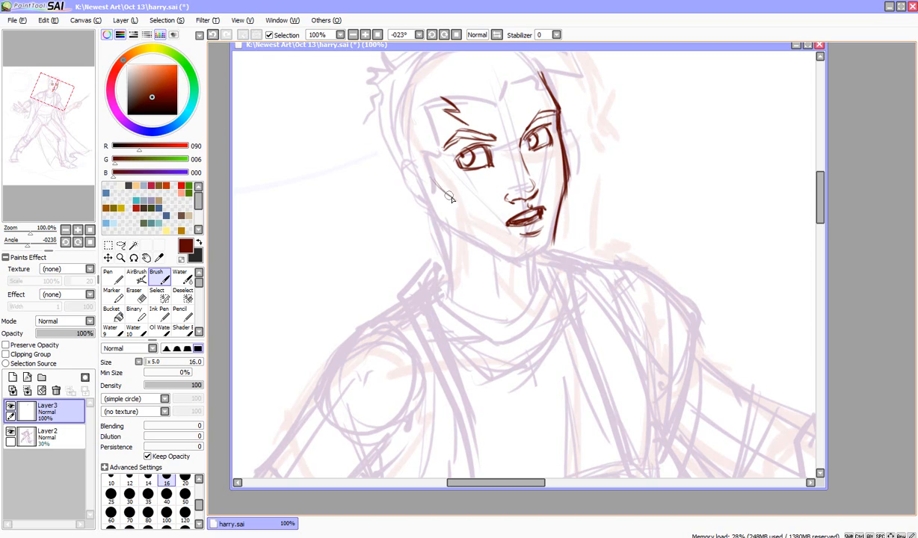
pyautogui.moveTo(428, 191); pyautogui.dragTo(452, 221)
pyautogui.click(134, 258)
pyautogui.click(497, 34)
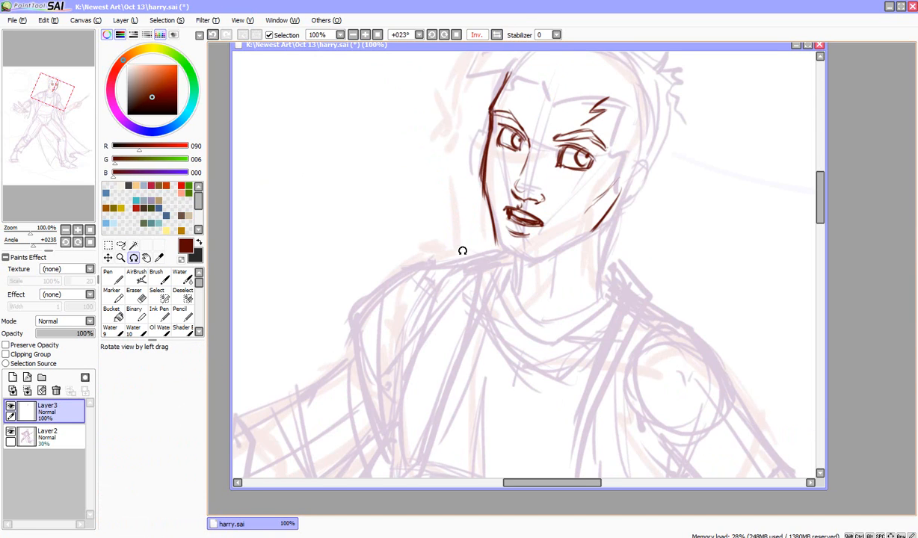
pyautogui.moveTo(395, 166); pyautogui.dragTo(389, 225)
pyautogui.click(156, 275)
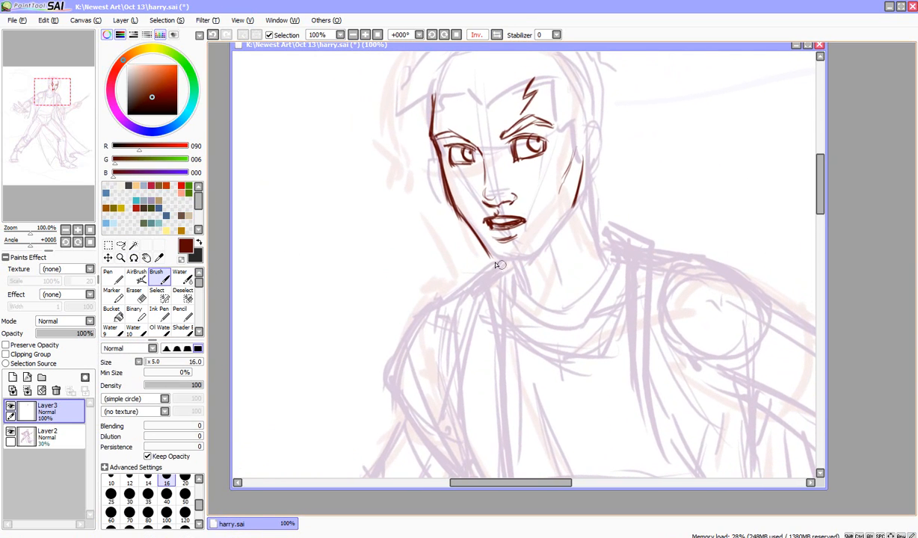
pyautogui.moveTo(479, 234)
pyautogui.mouseDown()
pyautogui.moveTo(479, 253)
pyautogui.moveTo(471, 246)
pyautogui.moveTo(529, 260)
pyautogui.moveTo(580, 182)
pyautogui.mouseUp()
pyautogui.moveTo(530, 256); pyautogui.dragTo(582, 189)
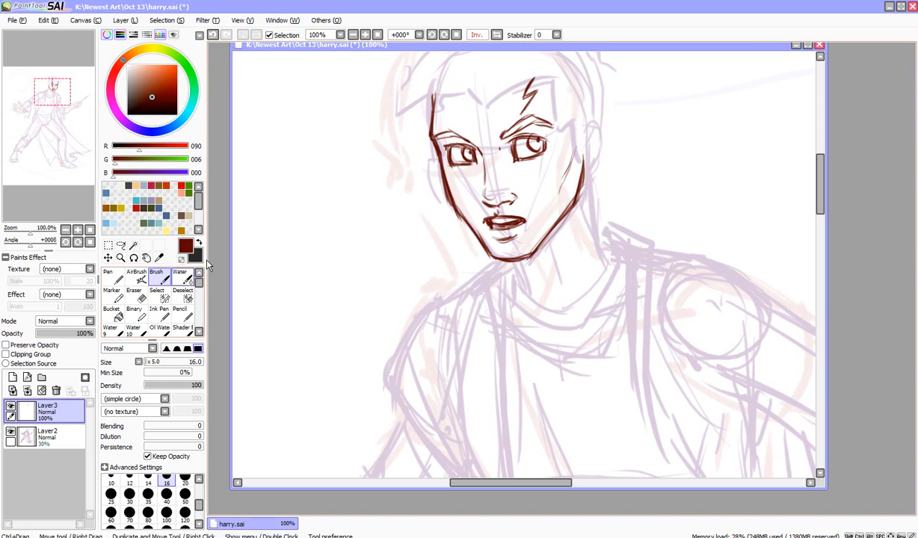
# Erase the forehead edge line beside the far eyebrow and redraw it with the Brush down to the cheek.
pyautogui.press('e')
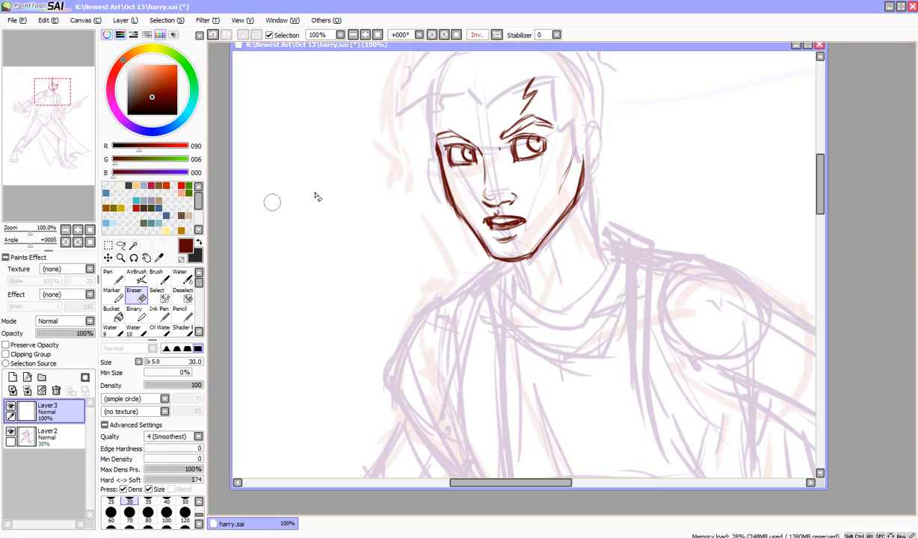
pyautogui.press('b')
pyautogui.moveTo(431, 102); pyautogui.dragTo(443, 164)
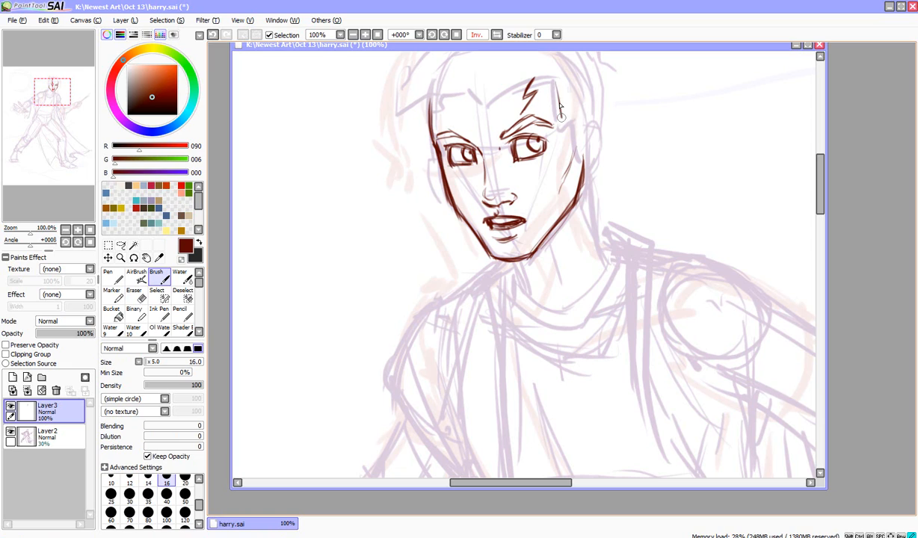
# Draw the sideburn hairline and the ear, and add the neck lines from the ear and chin down to the collar.
pyautogui.moveTo(558, 82)
pyautogui.mouseDown()
pyautogui.moveTo(578, 149)
pyautogui.moveTo(595, 119)
pyautogui.moveTo(586, 178)
pyautogui.moveTo(600, 130)
pyautogui.moveTo(599, 160)
pyautogui.mouseUp()
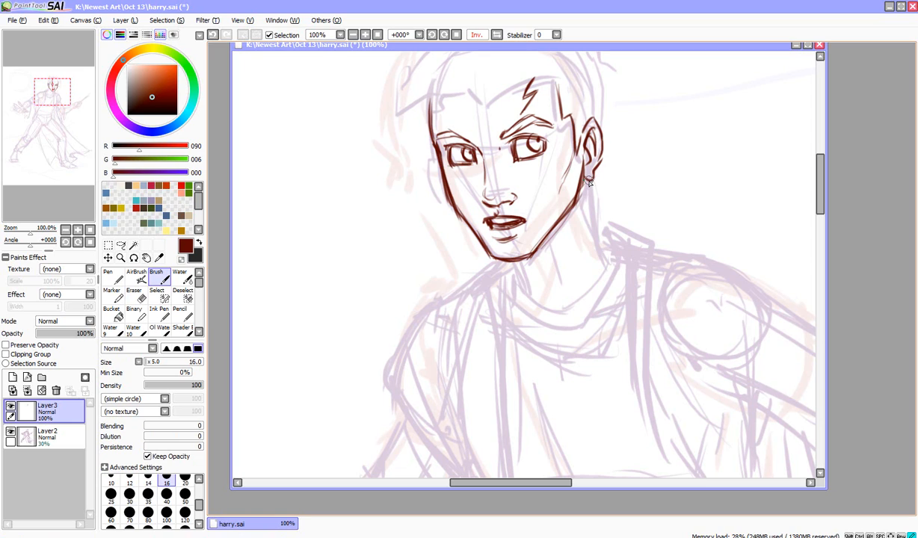
pyautogui.moveTo(588, 196); pyautogui.dragTo(604, 268)
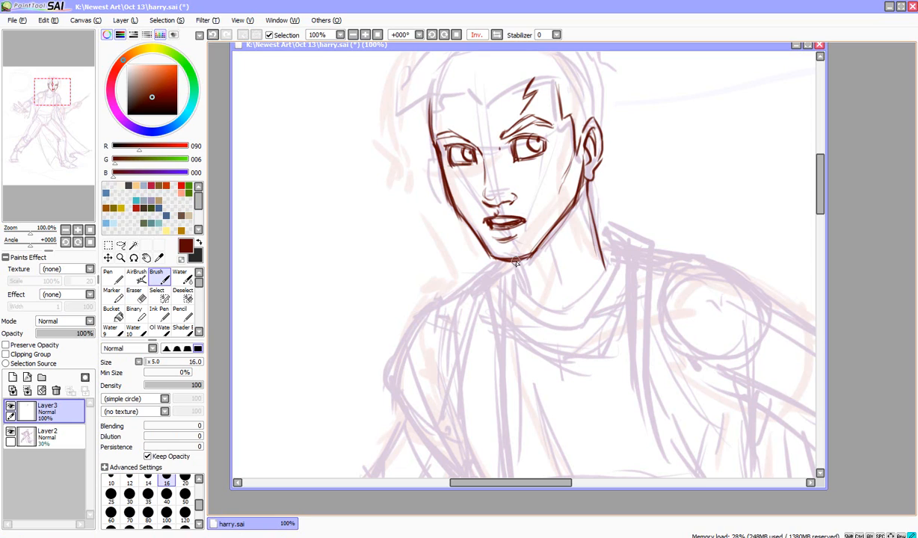
pyautogui.moveTo(516, 263); pyautogui.dragTo(528, 304)
pyautogui.moveTo(591, 282)
pyautogui.mouseDown()
pyautogui.moveTo(597, 242)
pyautogui.moveTo(610, 255)
pyautogui.mouseUp()
# Draw the curled forelocks on the forehead, a light skull guide curve, and tousled hair tufts along the far side of the head.
pyautogui.moveTo(484, 104)
pyautogui.mouseDown()
pyautogui.moveTo(467, 112)
pyautogui.moveTo(474, 134)
pyautogui.moveTo(439, 132)
pyautogui.moveTo(414, 146)
pyautogui.mouseUp()
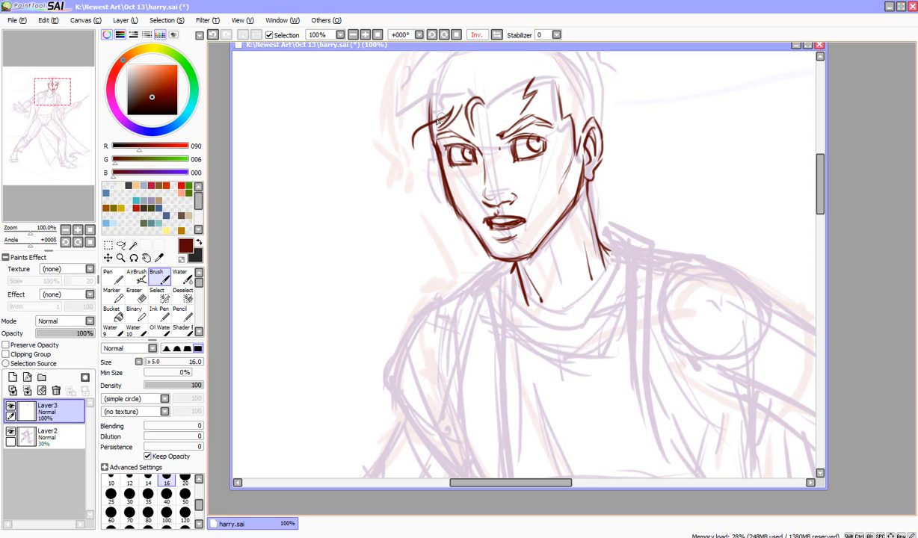
pyautogui.moveTo(820, 188); pyautogui.dragTo(806, 167)
pyautogui.moveTo(471, 214)
pyautogui.mouseDown()
pyautogui.moveTo(508, 157)
pyautogui.moveTo(469, 181)
pyautogui.moveTo(490, 152)
pyautogui.moveTo(477, 148)
pyautogui.moveTo(567, 160)
pyautogui.moveTo(521, 141)
pyautogui.moveTo(588, 180)
pyautogui.moveTo(577, 188)
pyautogui.moveTo(597, 228)
pyautogui.mouseUp()
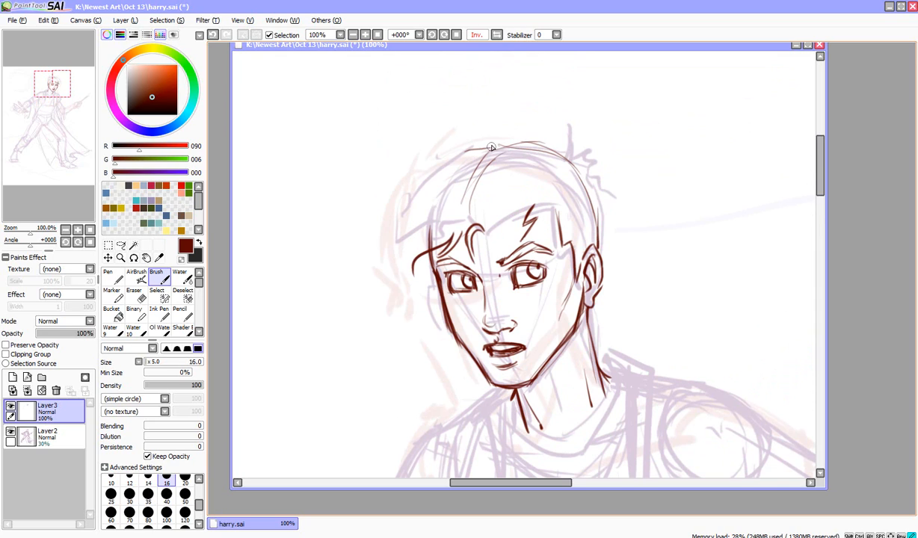
pyautogui.moveTo(471, 131)
pyautogui.mouseDown()
pyautogui.moveTo(482, 151)
pyautogui.moveTo(444, 148)
pyautogui.moveTo(425, 154)
pyautogui.moveTo(451, 158)
pyautogui.moveTo(422, 161)
pyautogui.moveTo(449, 161)
pyautogui.moveTo(406, 165)
pyautogui.moveTo(436, 184)
pyautogui.moveTo(411, 178)
pyautogui.moveTo(417, 192)
pyautogui.moveTo(395, 214)
pyautogui.moveTo(425, 198)
pyautogui.moveTo(396, 210)
pyautogui.moveTo(432, 207)
pyautogui.moveTo(394, 210)
pyautogui.moveTo(429, 191)
pyautogui.moveTo(447, 209)
pyautogui.moveTo(389, 233)
pyautogui.moveTo(426, 229)
pyautogui.moveTo(412, 257)
pyautogui.moveTo(414, 234)
pyautogui.moveTo(410, 265)
pyautogui.mouseUp()
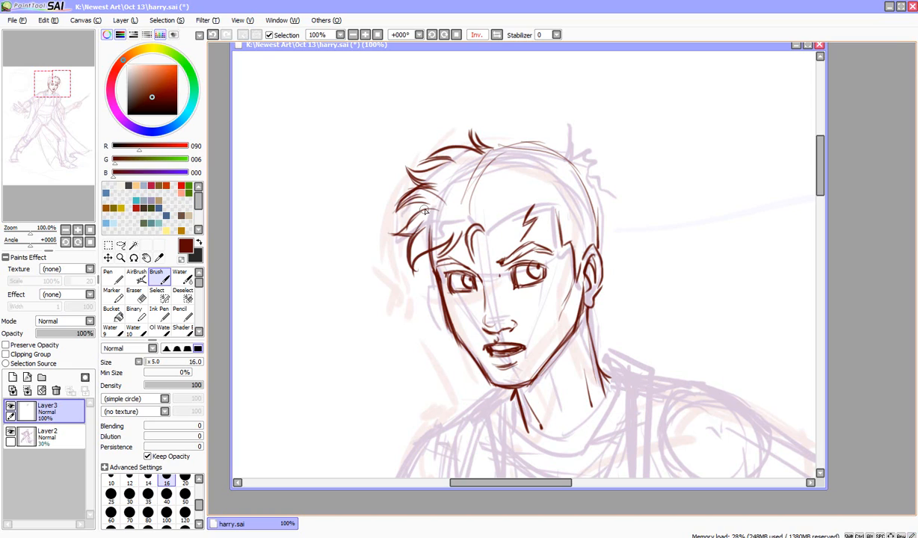
pyautogui.moveTo(484, 216); pyautogui.dragTo(508, 243)
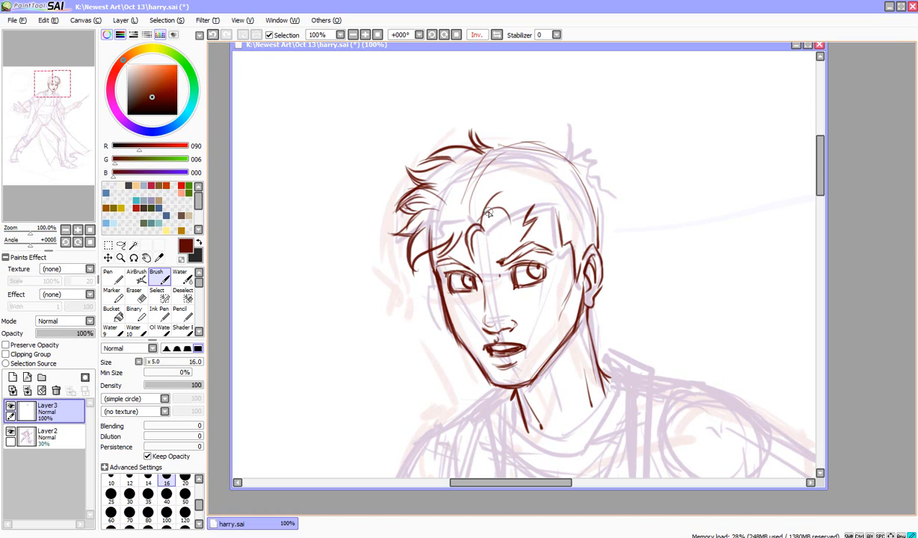
pyautogui.moveTo(504, 193); pyautogui.dragTo(483, 227)
# Draw tufts along the crown, erase them, and redraw them as taller spikes with the size 16 Brush, continuing the hair down behind the ear.
pyautogui.moveTo(466, 193)
pyautogui.mouseDown()
pyautogui.moveTo(483, 151)
pyautogui.moveTo(552, 141)
pyautogui.moveTo(587, 157)
pyautogui.moveTo(598, 196)
pyautogui.mouseUp()
pyautogui.press('e')
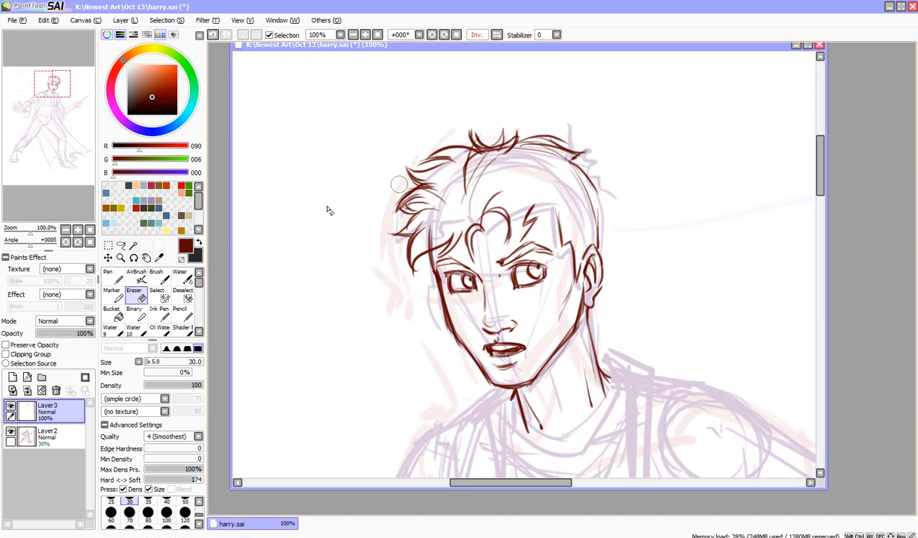
pyautogui.moveTo(465, 141)
pyautogui.mouseDown()
pyautogui.moveTo(486, 128)
pyautogui.moveTo(501, 162)
pyautogui.moveTo(561, 143)
pyautogui.mouseUp()
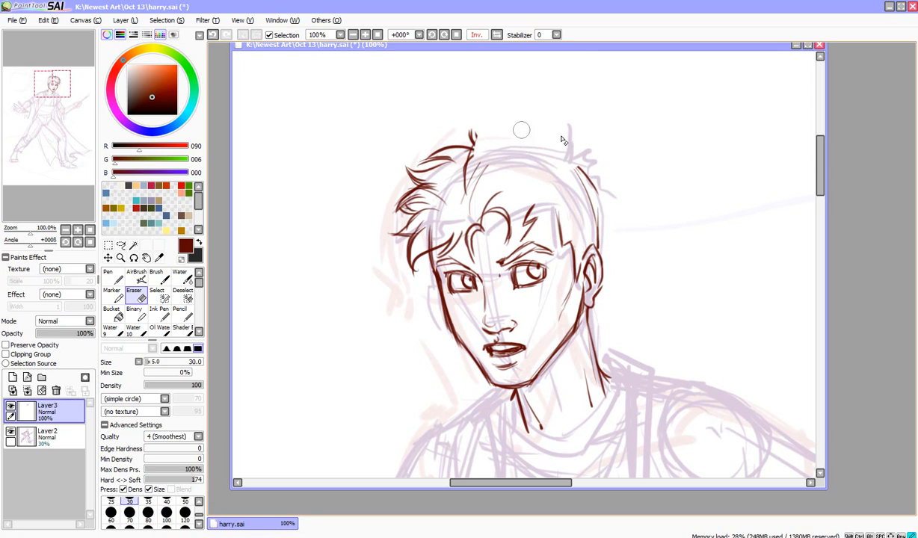
pyautogui.click(165, 279)
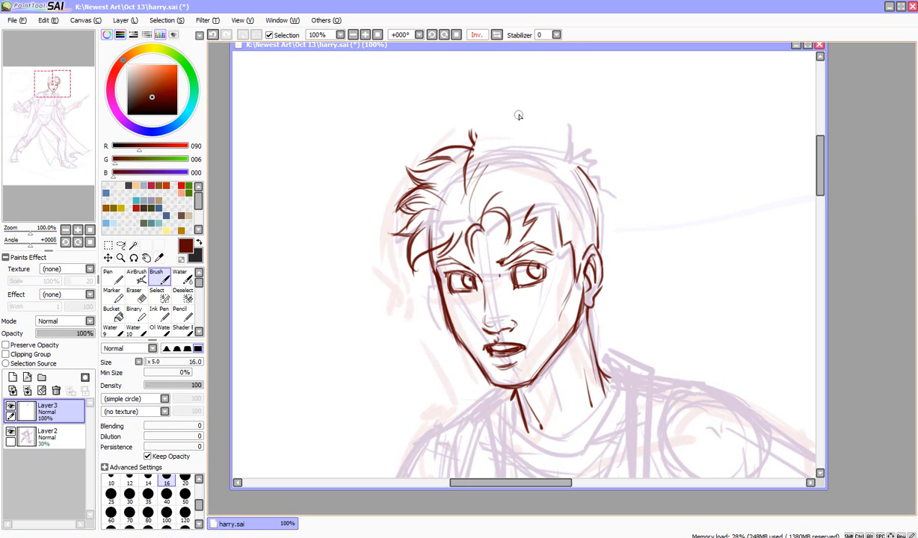
pyautogui.moveTo(519, 116)
pyautogui.mouseDown()
pyautogui.moveTo(522, 142)
pyautogui.moveTo(555, 124)
pyautogui.moveTo(529, 149)
pyautogui.moveTo(535, 141)
pyautogui.moveTo(499, 128)
pyautogui.moveTo(506, 140)
pyautogui.moveTo(503, 126)
pyautogui.moveTo(503, 141)
pyautogui.moveTo(453, 145)
pyautogui.mouseUp()
pyautogui.moveTo(474, 138)
pyautogui.mouseDown()
pyautogui.moveTo(565, 142)
pyautogui.moveTo(581, 160)
pyautogui.mouseUp()
pyautogui.moveTo(567, 141)
pyautogui.mouseDown()
pyautogui.moveTo(596, 135)
pyautogui.moveTo(573, 154)
pyautogui.moveTo(591, 200)
pyautogui.mouseUp()
pyautogui.moveTo(572, 161); pyautogui.dragTo(599, 219)
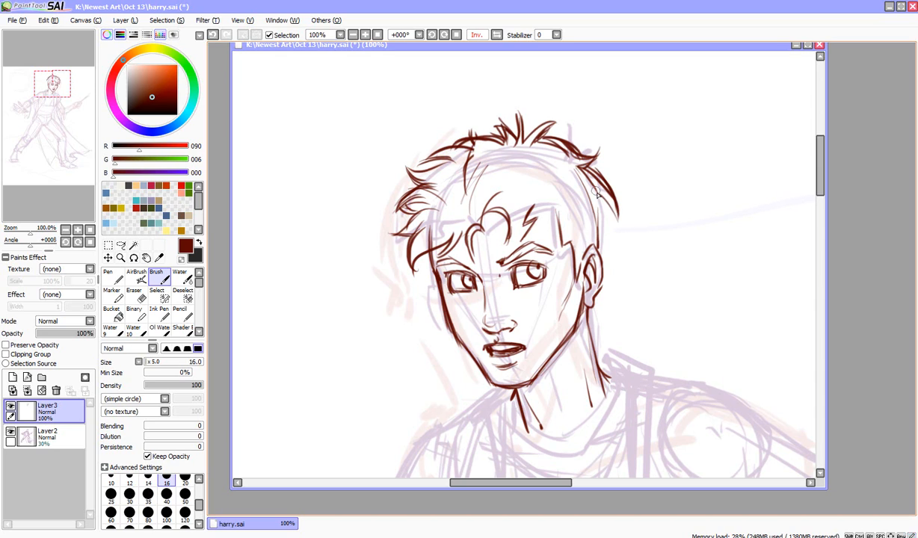
pyautogui.moveTo(570, 180)
pyautogui.mouseDown()
pyautogui.moveTo(600, 227)
pyautogui.moveTo(588, 258)
pyautogui.mouseUp()
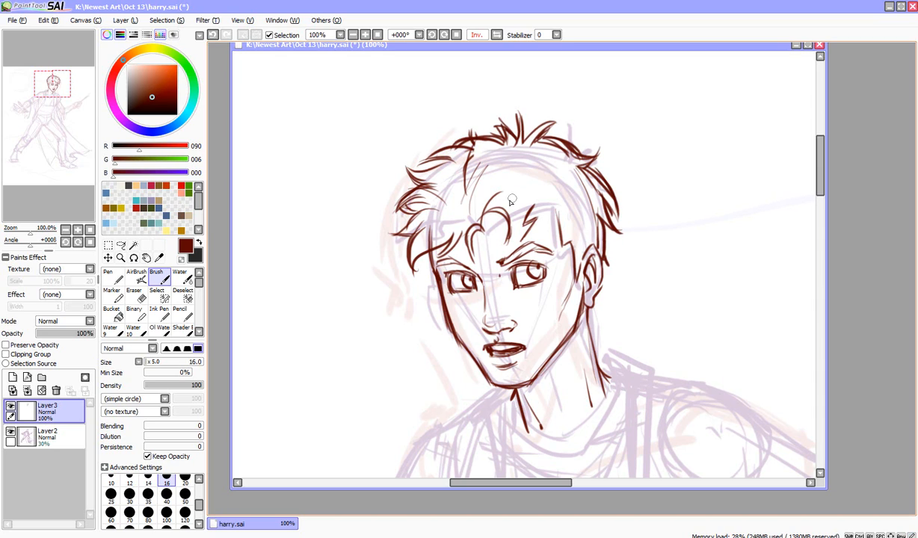
# Draw the swept fringe across the forehead to the temple and add inner strands below the crown.
pyautogui.moveTo(503, 212); pyautogui.dragTo(513, 235)
pyautogui.moveTo(499, 217)
pyautogui.mouseDown()
pyautogui.moveTo(545, 208)
pyautogui.moveTo(564, 224)
pyautogui.moveTo(531, 209)
pyautogui.moveTo(577, 215)
pyautogui.moveTo(540, 211)
pyautogui.moveTo(555, 208)
pyautogui.moveTo(593, 219)
pyautogui.mouseUp()
pyautogui.moveTo(533, 212); pyautogui.dragTo(597, 246)
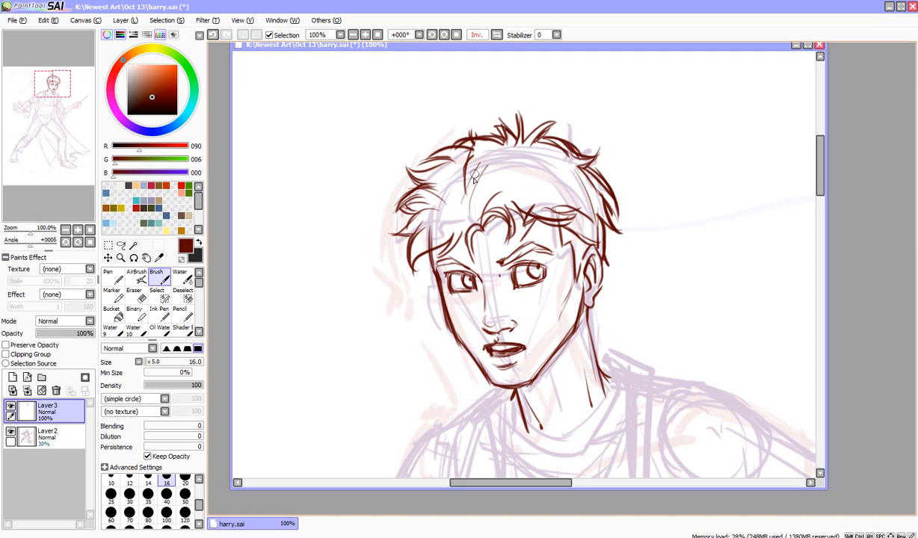
pyautogui.moveTo(502, 140)
pyautogui.mouseDown()
pyautogui.moveTo(475, 186)
pyautogui.moveTo(512, 157)
pyautogui.moveTo(555, 168)
pyautogui.moveTo(505, 164)
pyautogui.moveTo(558, 176)
pyautogui.moveTo(533, 153)
pyautogui.moveTo(573, 185)
pyautogui.moveTo(555, 169)
pyautogui.moveTo(578, 167)
pyautogui.mouseUp()
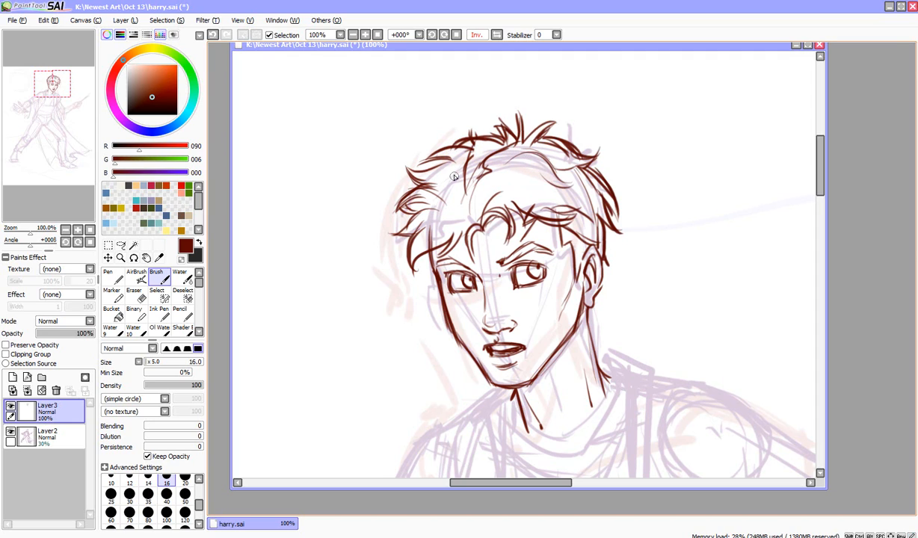
pyautogui.moveTo(451, 180)
pyautogui.mouseDown()
pyautogui.moveTo(420, 163)
pyautogui.moveTo(428, 157)
pyautogui.moveTo(410, 175)
pyautogui.mouseUp()
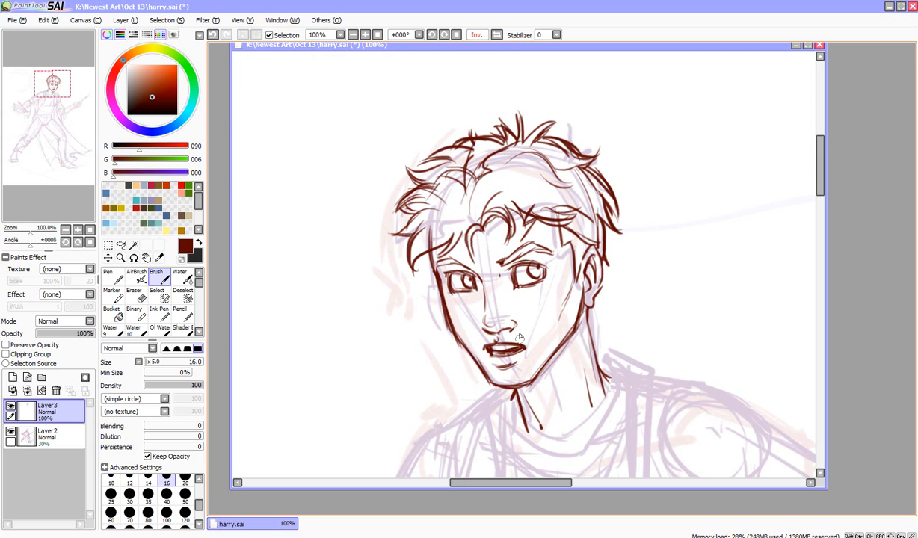
# Add a new layer above the linework and, in the unmirrored view, draw the round glasses lens around the far eye with the Brush.
pyautogui.click(13, 378)
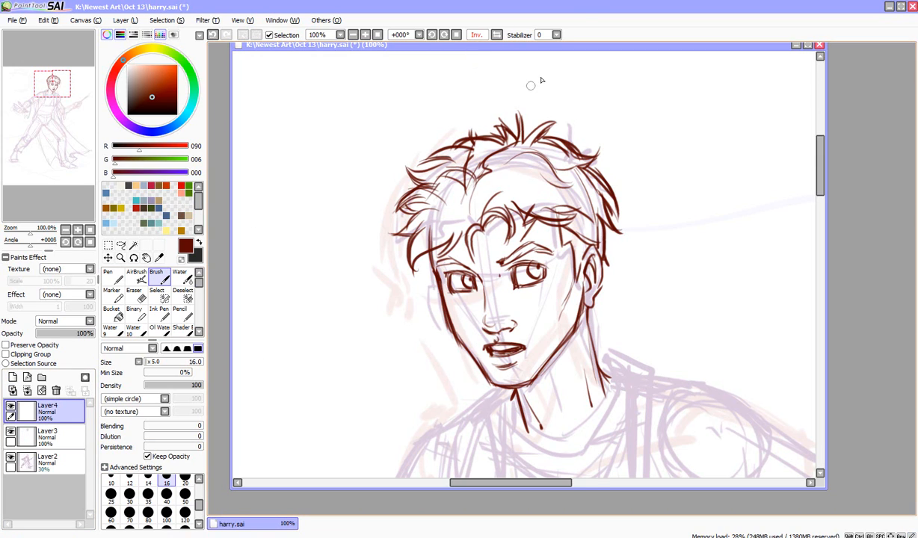
pyautogui.click(478, 35)
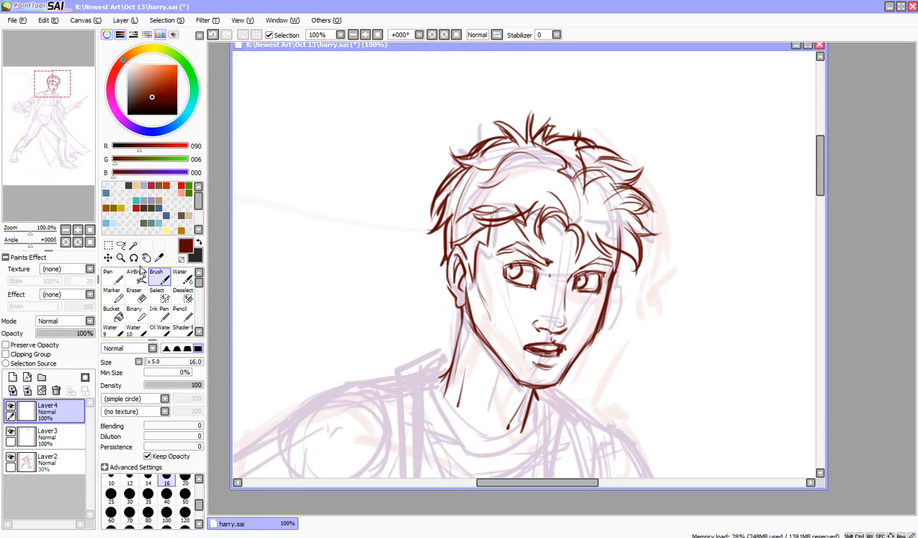
pyautogui.click(134, 258)
pyautogui.moveTo(345, 222); pyautogui.dragTo(353, 297)
pyautogui.click(120, 258)
pyautogui.click(607, 317)
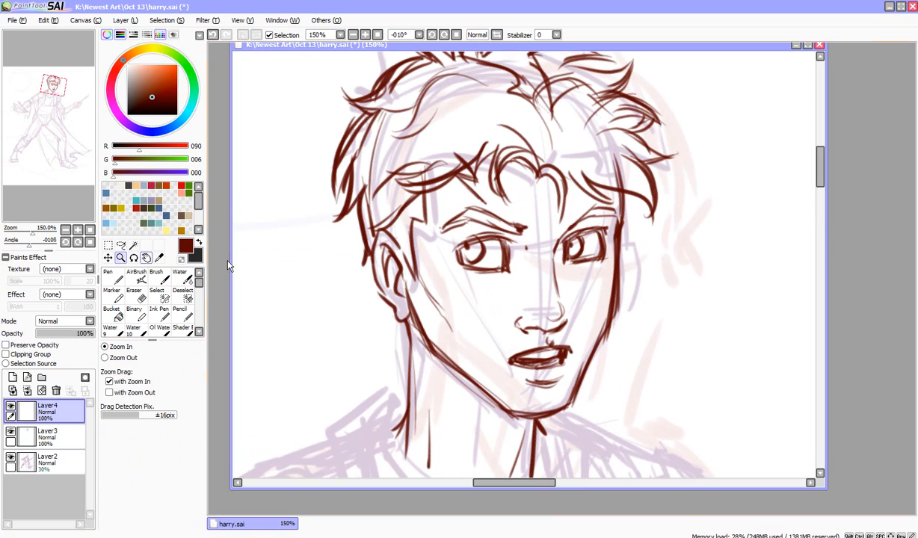
pyautogui.click(134, 258)
pyautogui.moveTo(315, 257); pyautogui.dragTo(324, 288)
pyautogui.click(159, 276)
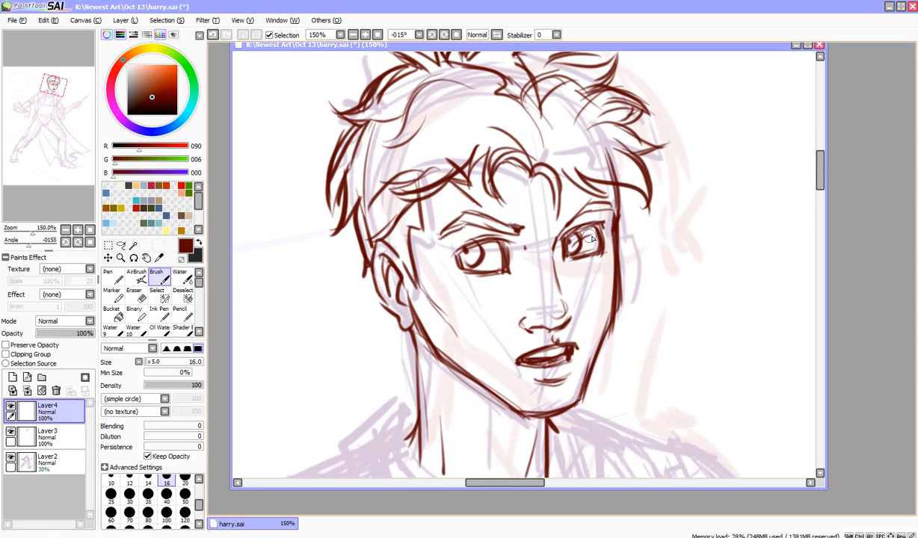
pyautogui.moveTo(566, 227)
pyautogui.mouseDown()
pyautogui.moveTo(588, 243)
pyautogui.moveTo(569, 292)
pyautogui.mouseUp()
pyautogui.moveTo(564, 258)
pyautogui.mouseDown()
pyautogui.moveTo(569, 291)
pyautogui.moveTo(593, 301)
pyautogui.mouseUp()
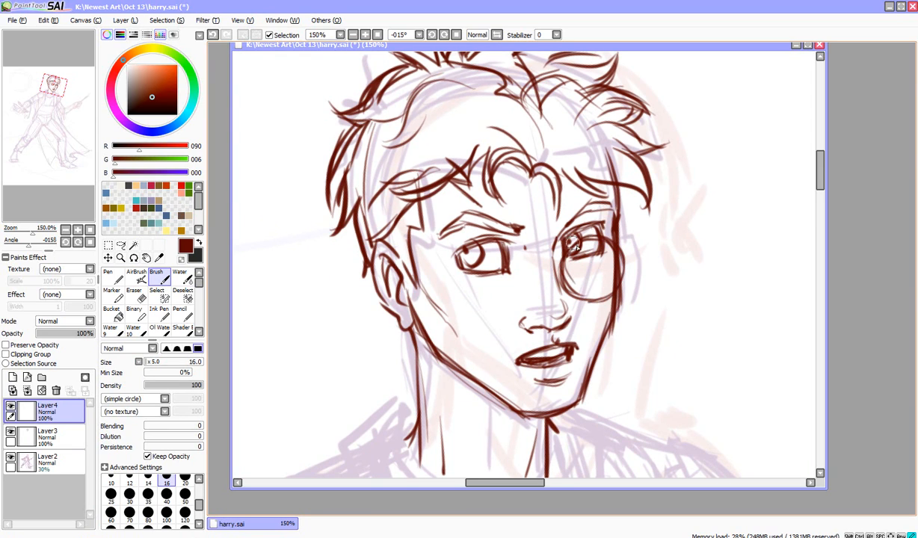
pyautogui.moveTo(560, 274); pyautogui.dragTo(618, 291)
pyautogui.moveTo(566, 252); pyautogui.dragTo(565, 286)
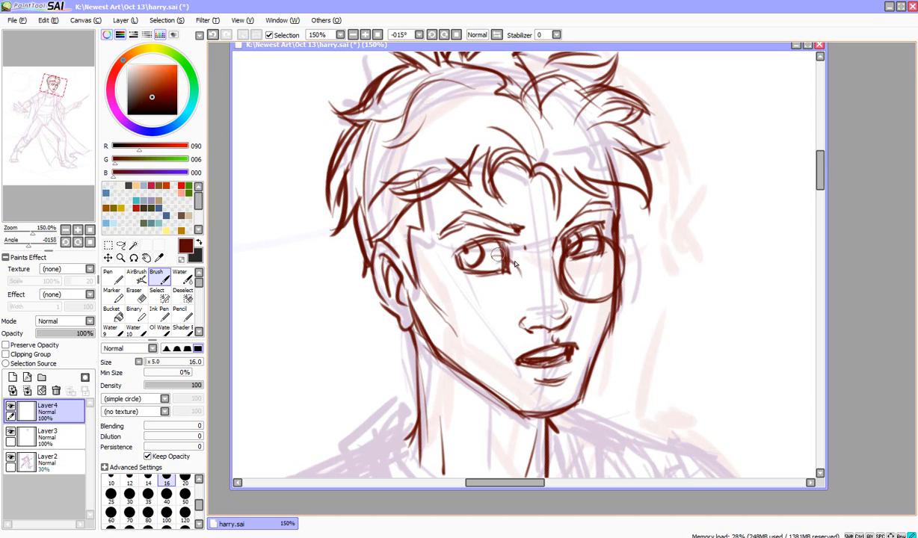
# Draw the round glasses lens around the near eye, going over its outline with repeated strokes.
pyautogui.moveTo(478, 244); pyautogui.dragTo(521, 275)
pyautogui.moveTo(467, 246)
pyautogui.mouseDown()
pyautogui.moveTo(460, 276)
pyautogui.moveTo(474, 306)
pyautogui.moveTo(501, 250)
pyautogui.moveTo(523, 277)
pyautogui.moveTo(457, 313)
pyautogui.moveTo(467, 318)
pyautogui.mouseUp()
pyautogui.moveTo(437, 275)
pyautogui.mouseDown()
pyautogui.moveTo(471, 310)
pyautogui.moveTo(486, 310)
pyautogui.moveTo(514, 254)
pyautogui.moveTo(471, 238)
pyautogui.moveTo(437, 288)
pyautogui.mouseUp()
pyautogui.moveTo(455, 247)
pyautogui.mouseDown()
pyautogui.moveTo(438, 296)
pyautogui.moveTo(501, 248)
pyautogui.moveTo(509, 286)
pyautogui.mouseUp()
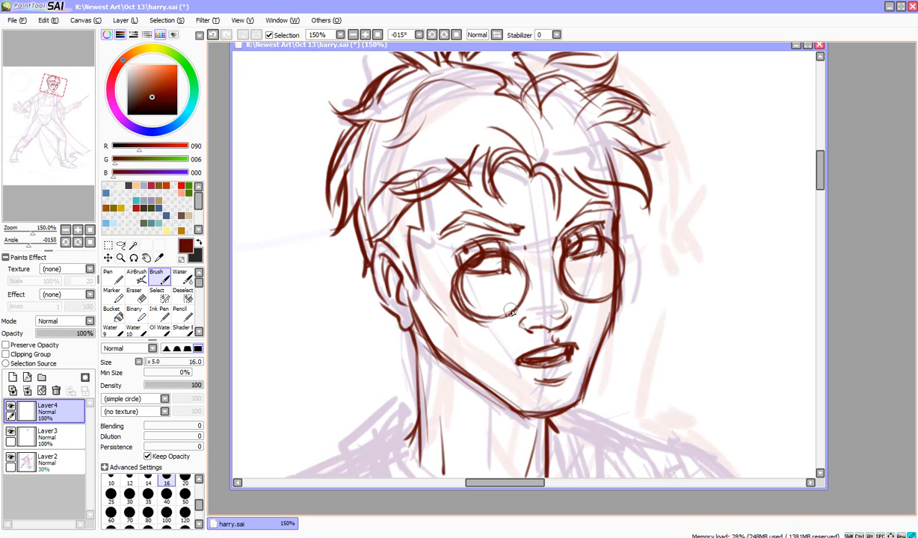
# Trim the rough lens outlines around both eyes with a size 25 Eraser.
pyautogui.click(134, 295)
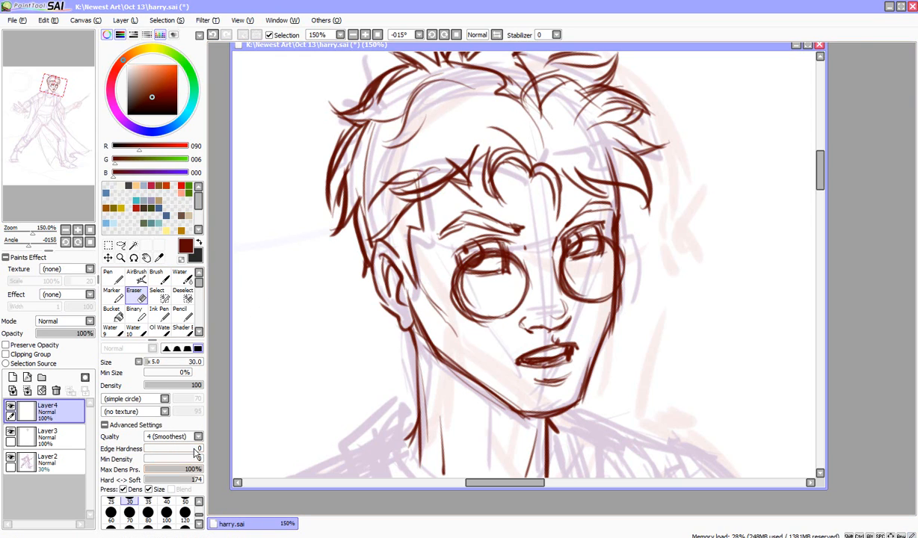
pyautogui.click(110, 502)
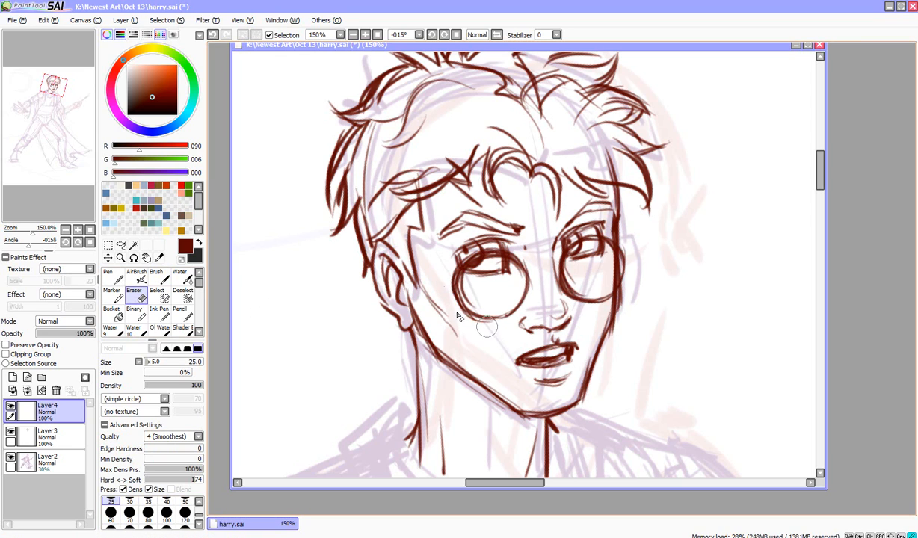
pyautogui.moveTo(470, 269); pyautogui.dragTo(465, 293)
pyautogui.moveTo(575, 256)
pyautogui.mouseDown()
pyautogui.moveTo(568, 269)
pyautogui.moveTo(580, 287)
pyautogui.moveTo(613, 269)
pyautogui.moveTo(611, 253)
pyautogui.mouseUp()
# Draw the glasses bridge over the nose and the temple arm running to the ear with the size 16 Brush.
pyautogui.click(168, 281)
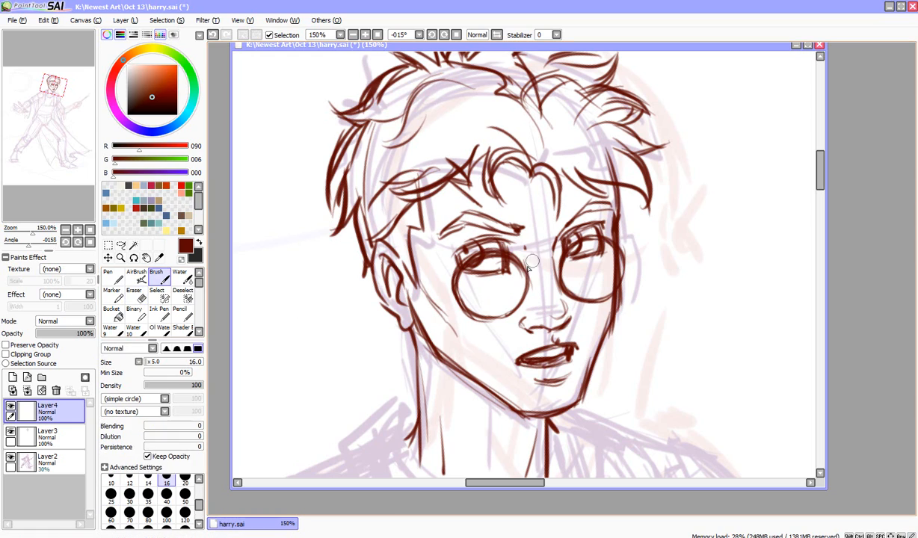
pyautogui.moveTo(530, 269)
pyautogui.mouseDown()
pyautogui.moveTo(557, 264)
pyautogui.moveTo(560, 273)
pyautogui.mouseUp()
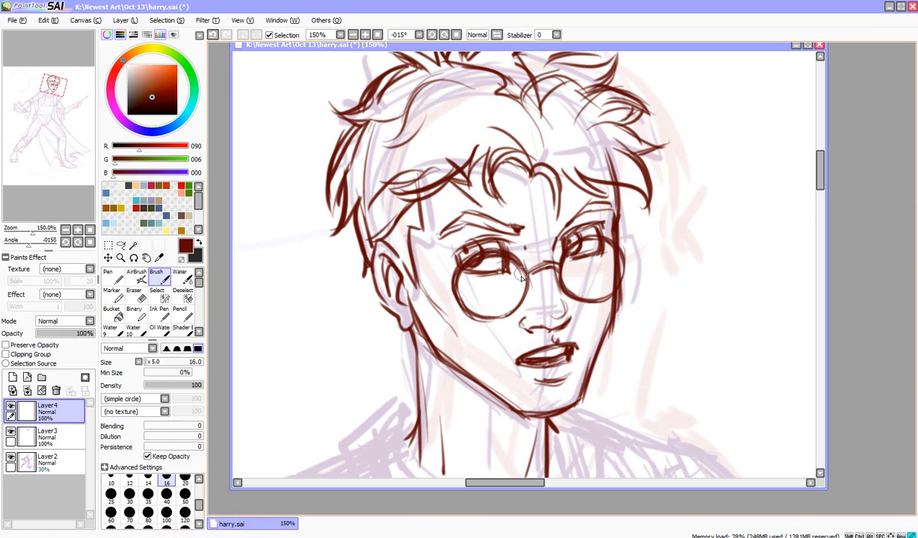
pyautogui.moveTo(410, 259)
pyautogui.mouseDown()
pyautogui.moveTo(446, 276)
pyautogui.moveTo(451, 269)
pyautogui.moveTo(451, 278)
pyautogui.mouseUp()
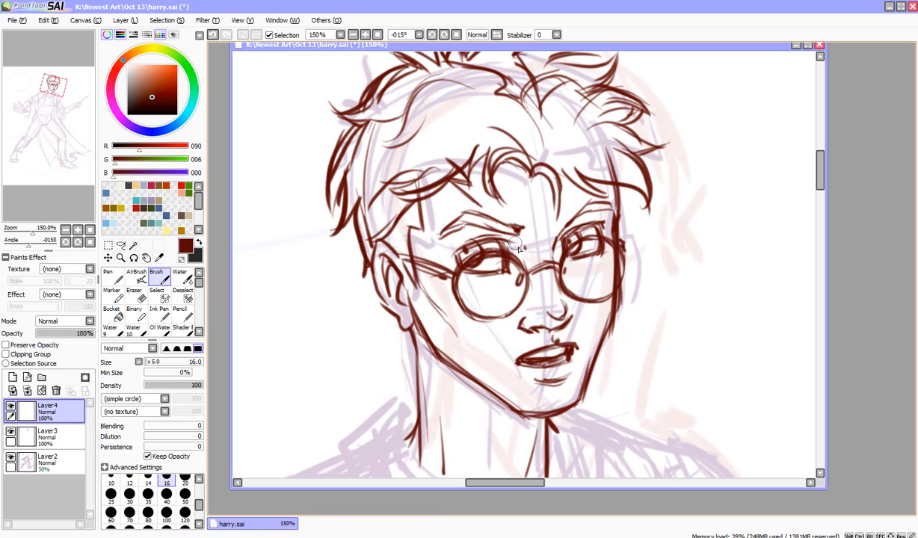
# Thicken both eyebrows, add strokes to the fringe, and draw the hair at the nape behind the ear.
pyautogui.moveTo(561, 230)
pyautogui.mouseDown()
pyautogui.moveTo(586, 206)
pyautogui.moveTo(603, 204)
pyautogui.mouseUp()
pyautogui.moveTo(514, 230)
pyautogui.mouseDown()
pyautogui.moveTo(532, 223)
pyautogui.moveTo(446, 220)
pyautogui.mouseUp()
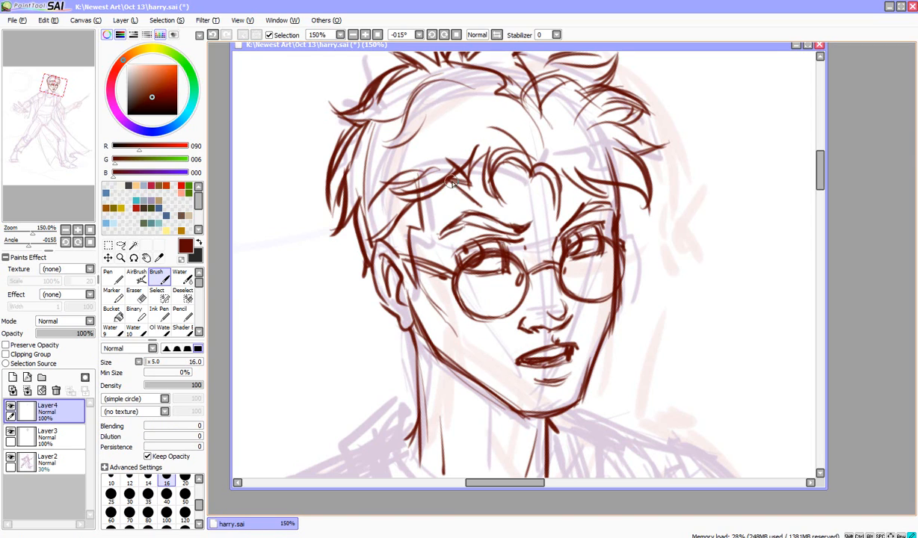
pyautogui.moveTo(444, 175)
pyautogui.mouseDown()
pyautogui.moveTo(485, 206)
pyautogui.moveTo(457, 190)
pyautogui.moveTo(472, 184)
pyautogui.moveTo(459, 173)
pyautogui.moveTo(486, 206)
pyautogui.mouseUp()
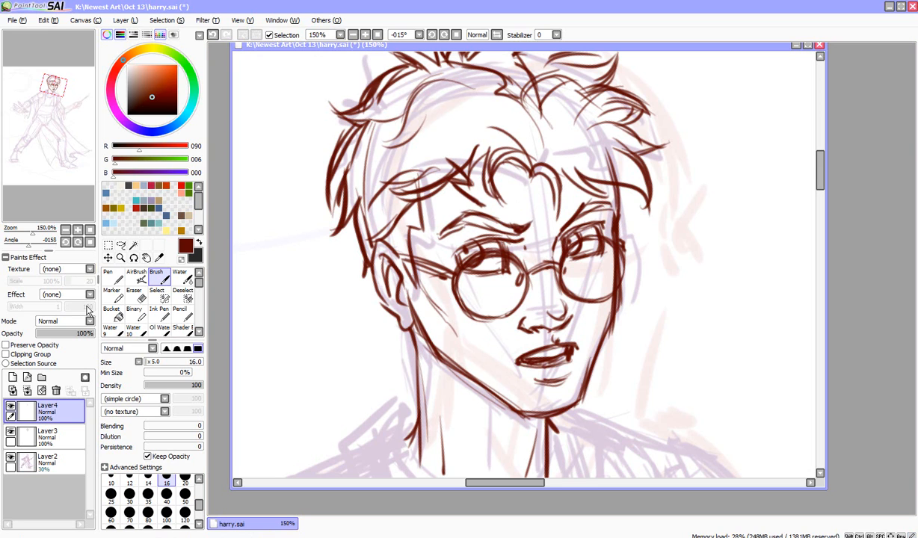
pyautogui.moveTo(37, 229); pyautogui.dragTo(31, 230)
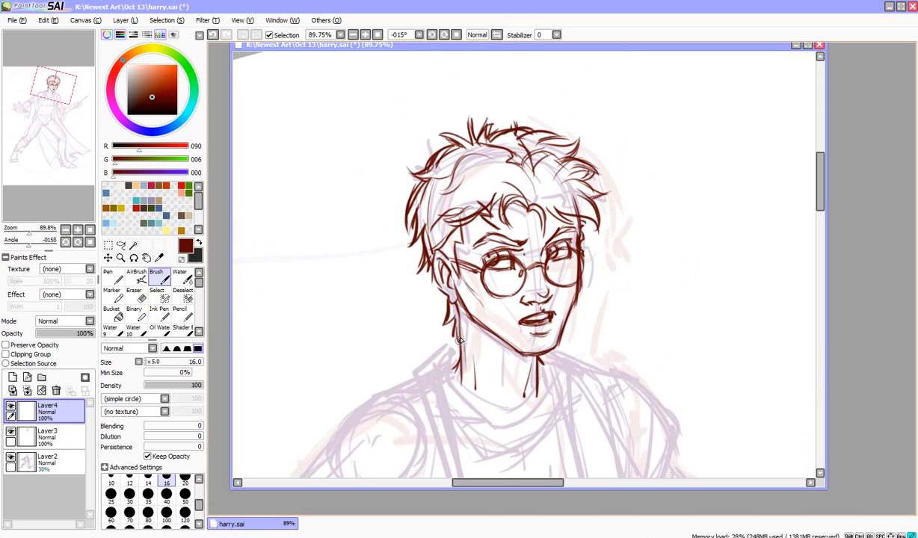
# Draw the throat lines and the inner and outer edges of the sweater's V-neck collar.
pyautogui.scroll(-5, 790, 195)
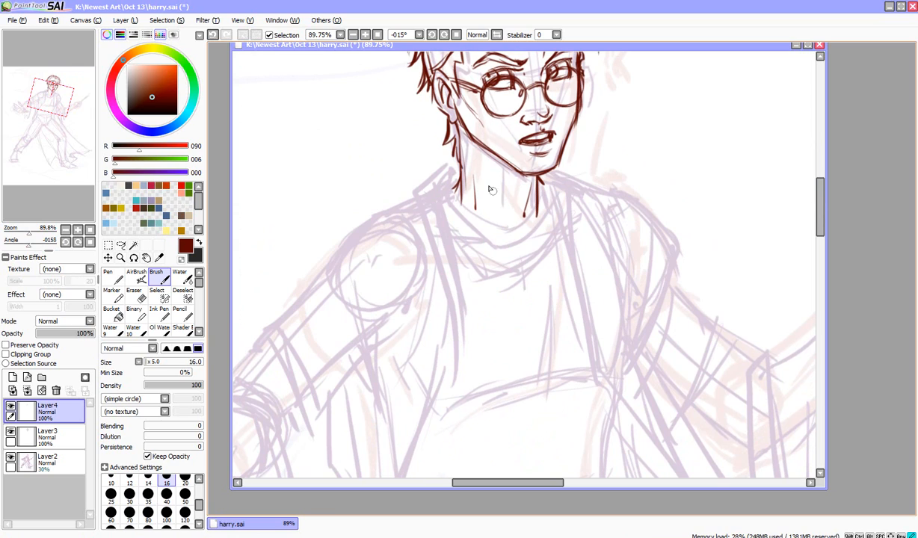
pyautogui.moveTo(496, 187); pyautogui.dragTo(512, 230)
pyautogui.moveTo(458, 207)
pyautogui.mouseDown()
pyautogui.moveTo(525, 236)
pyautogui.moveTo(508, 231)
pyautogui.moveTo(536, 214)
pyautogui.mouseUp()
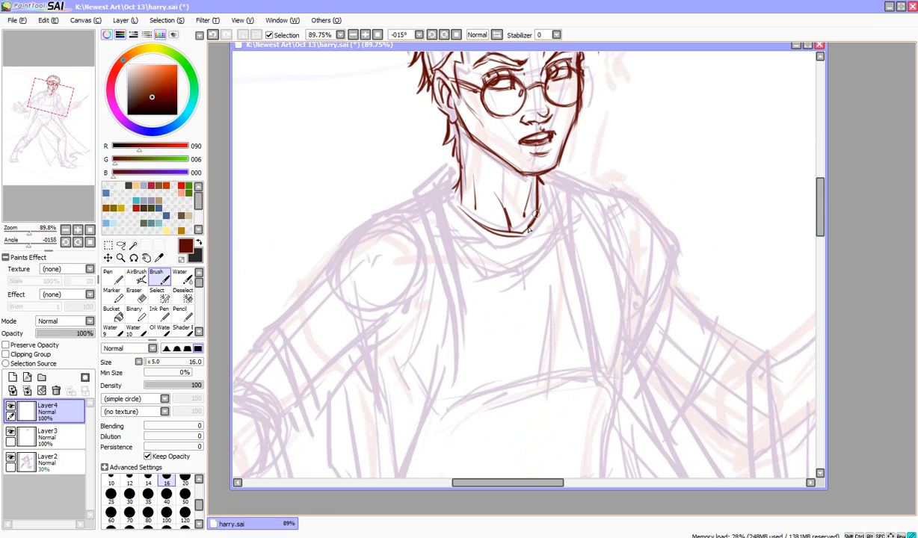
pyautogui.moveTo(449, 197)
pyautogui.mouseDown()
pyautogui.moveTo(454, 221)
pyautogui.moveTo(511, 251)
pyautogui.mouseUp()
pyautogui.moveTo(448, 215); pyautogui.dragTo(519, 255)
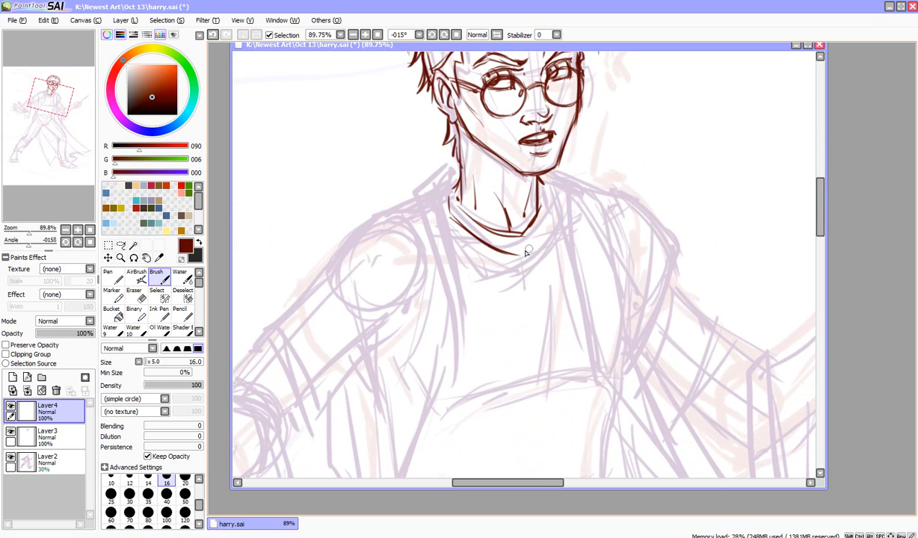
pyautogui.moveTo(552, 212)
pyautogui.mouseDown()
pyautogui.moveTo(523, 259)
pyautogui.moveTo(533, 246)
pyautogui.mouseUp()
# Add short ribbing lines across the V-neck collar and draw the robe's edge lines beside the neck.
pyautogui.moveTo(530, 225); pyautogui.dragTo(538, 237)
pyautogui.moveTo(538, 217)
pyautogui.mouseDown()
pyautogui.moveTo(545, 226)
pyautogui.moveTo(507, 252)
pyautogui.moveTo(477, 224)
pyautogui.mouseUp()
pyautogui.moveTo(479, 235); pyautogui.dragTo(464, 222)
pyautogui.moveTo(458, 231); pyautogui.dragTo(450, 223)
pyautogui.moveTo(460, 174); pyautogui.dragTo(437, 196)
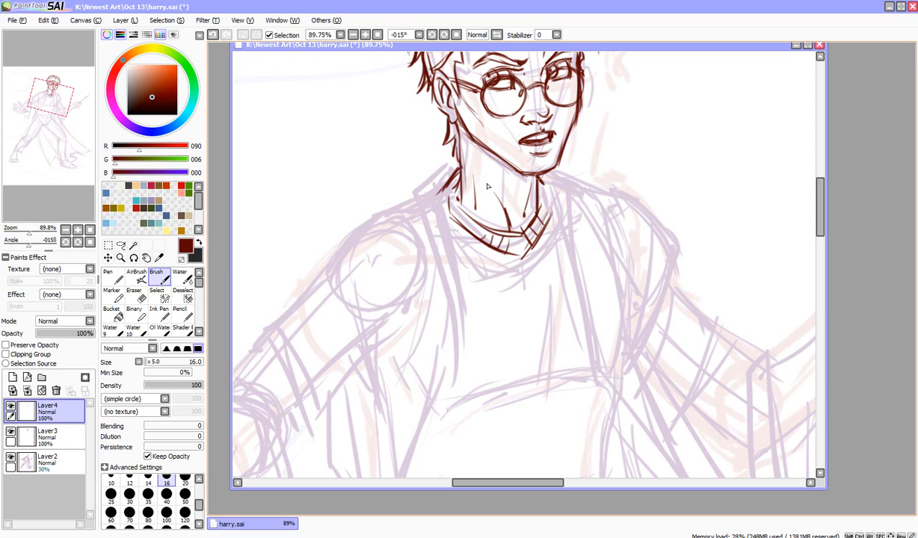
pyautogui.moveTo(552, 177); pyautogui.dragTo(569, 217)
# Draw the sweater's chest crease, side edge and the fold line across the waist with the size 16 Brush.
pyautogui.moveTo(30, 233); pyautogui.dragTo(24, 233)
pyautogui.click(496, 34)
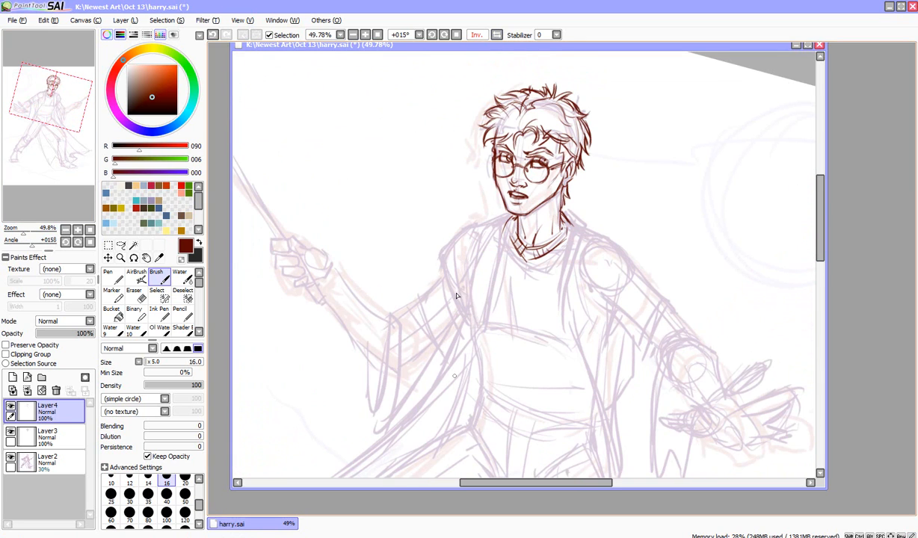
pyautogui.click(134, 257)
pyautogui.moveTo(321, 169); pyautogui.dragTo(310, 197)
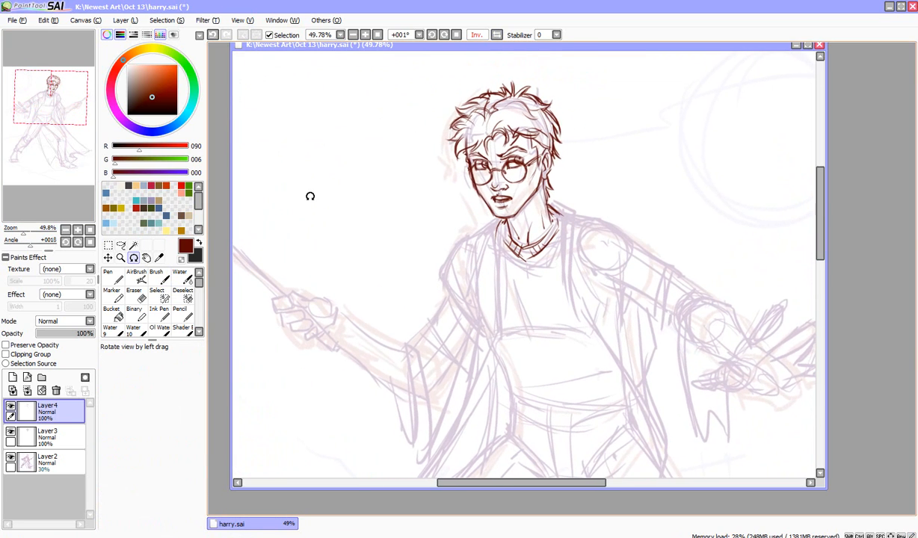
pyautogui.scroll(-4, 794, 210)
pyautogui.scroll(1, 766, 232)
pyautogui.press('b')
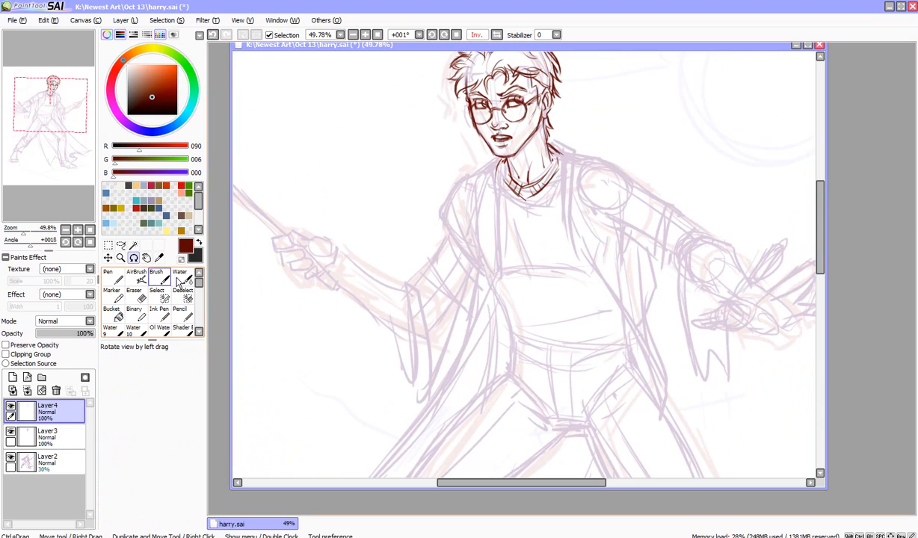
pyautogui.moveTo(530, 257)
pyautogui.mouseDown()
pyautogui.moveTo(548, 272)
pyautogui.moveTo(510, 323)
pyautogui.mouseUp()
pyautogui.moveTo(498, 277)
pyautogui.mouseDown()
pyautogui.moveTo(504, 306)
pyautogui.moveTo(533, 330)
pyautogui.moveTo(621, 319)
pyautogui.mouseUp()
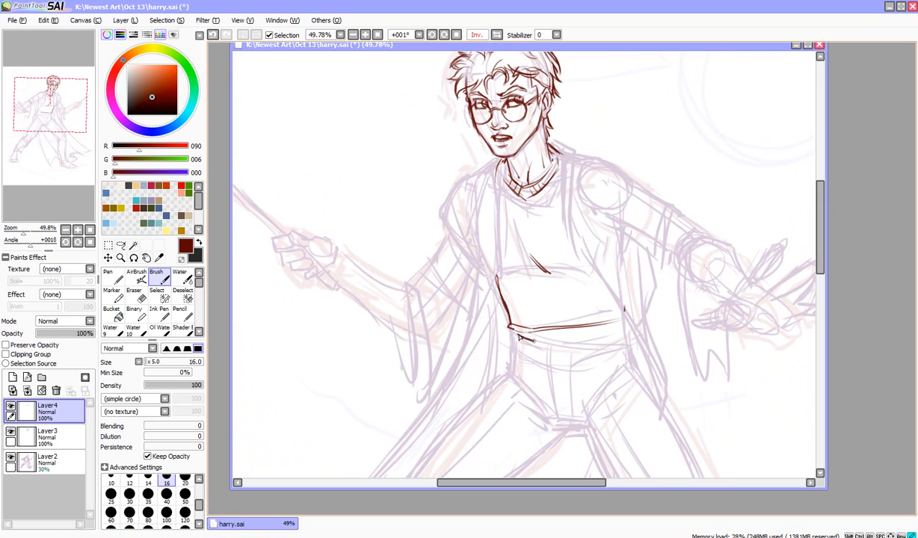
# Draw the sweater's curved hem band around the hips and add light fold lines across the belly.
pyautogui.moveTo(509, 330); pyautogui.dragTo(608, 334)
pyautogui.moveTo(506, 337)
pyautogui.mouseDown()
pyautogui.moveTo(561, 381)
pyautogui.moveTo(627, 368)
pyautogui.mouseUp()
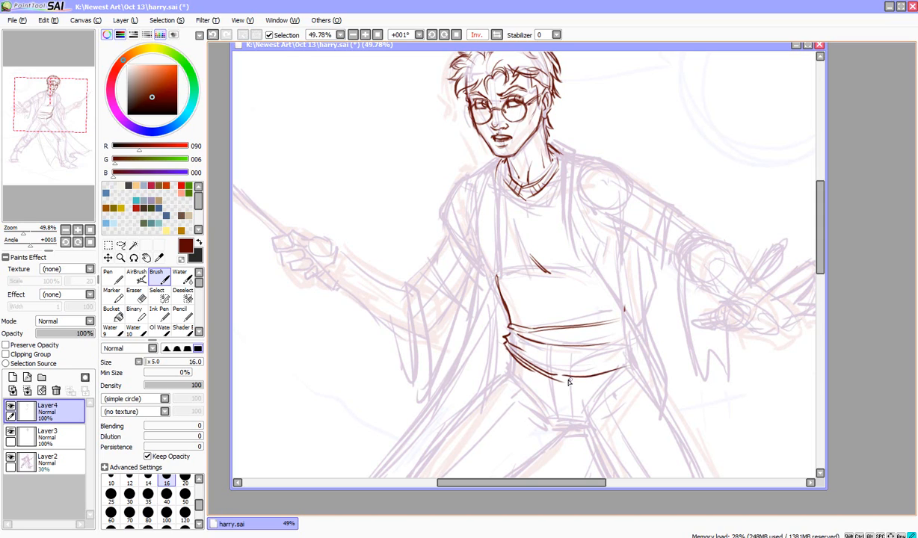
pyautogui.moveTo(567, 379); pyautogui.dragTo(634, 351)
pyautogui.moveTo(502, 338)
pyautogui.mouseDown()
pyautogui.moveTo(568, 362)
pyautogui.moveTo(623, 355)
pyautogui.mouseUp()
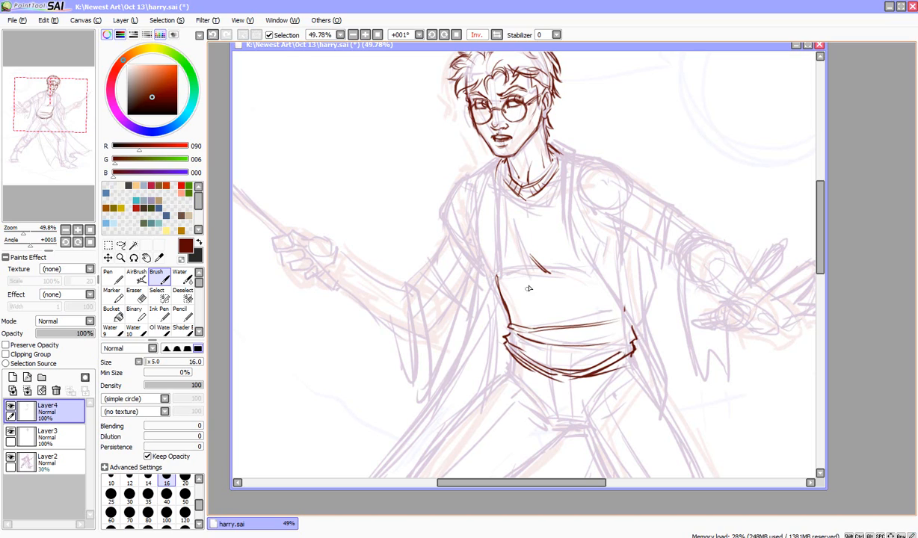
pyautogui.moveTo(533, 314); pyautogui.dragTo(603, 307)
# Draw the robe's front edge, shoulder and upper-sleeve folds down to the elbow on the wand arm's side.
pyautogui.moveTo(495, 166); pyautogui.dragTo(503, 269)
pyautogui.moveTo(486, 160)
pyautogui.mouseDown()
pyautogui.moveTo(456, 189)
pyautogui.moveTo(462, 181)
pyautogui.moveTo(442, 215)
pyautogui.moveTo(451, 187)
pyautogui.moveTo(446, 218)
pyautogui.moveTo(488, 261)
pyautogui.moveTo(473, 228)
pyautogui.moveTo(476, 198)
pyautogui.moveTo(483, 265)
pyautogui.moveTo(466, 199)
pyautogui.moveTo(478, 264)
pyautogui.moveTo(453, 232)
pyautogui.moveTo(479, 264)
pyautogui.mouseUp()
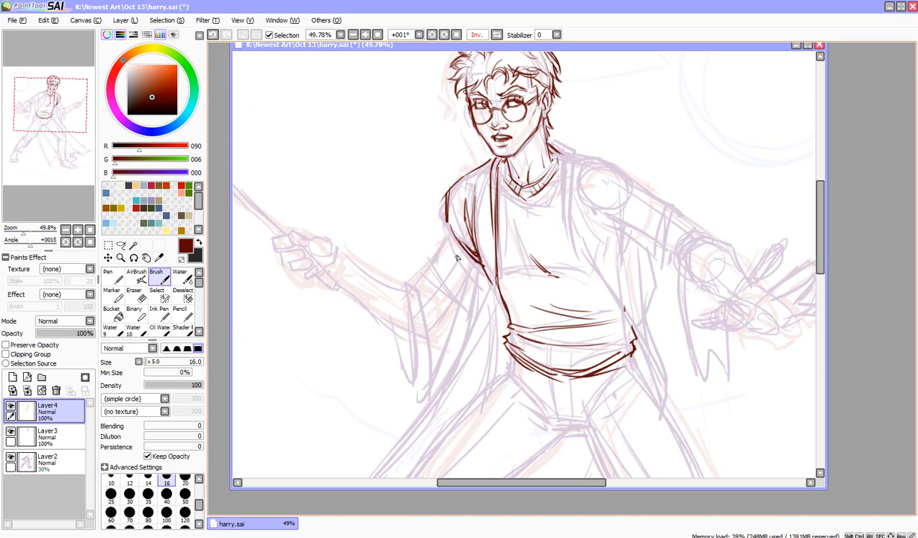
pyautogui.moveTo(446, 233); pyautogui.dragTo(476, 290)
pyautogui.moveTo(447, 223)
pyautogui.mouseDown()
pyautogui.moveTo(456, 271)
pyautogui.moveTo(420, 268)
pyautogui.moveTo(449, 324)
pyautogui.mouseUp()
pyautogui.moveTo(417, 269)
pyautogui.mouseDown()
pyautogui.moveTo(433, 294)
pyautogui.moveTo(444, 233)
pyautogui.moveTo(421, 270)
pyautogui.mouseUp()
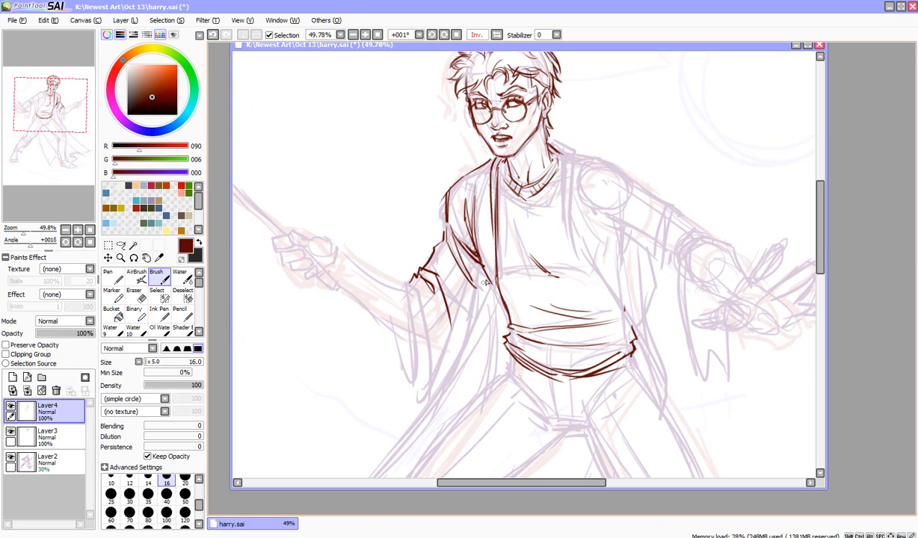
# Draw the wand arm's wide hanging sleeve, with its cuff opening, long vertical edges and pointed lower tips.
pyautogui.moveTo(488, 283); pyautogui.dragTo(456, 383)
pyautogui.moveTo(409, 285)
pyautogui.mouseDown()
pyautogui.moveTo(428, 307)
pyautogui.moveTo(426, 295)
pyautogui.moveTo(418, 401)
pyautogui.mouseUp()
pyautogui.moveTo(392, 277)
pyautogui.mouseDown()
pyautogui.moveTo(404, 294)
pyautogui.moveTo(418, 387)
pyautogui.mouseUp()
pyautogui.moveTo(427, 355); pyautogui.dragTo(421, 418)
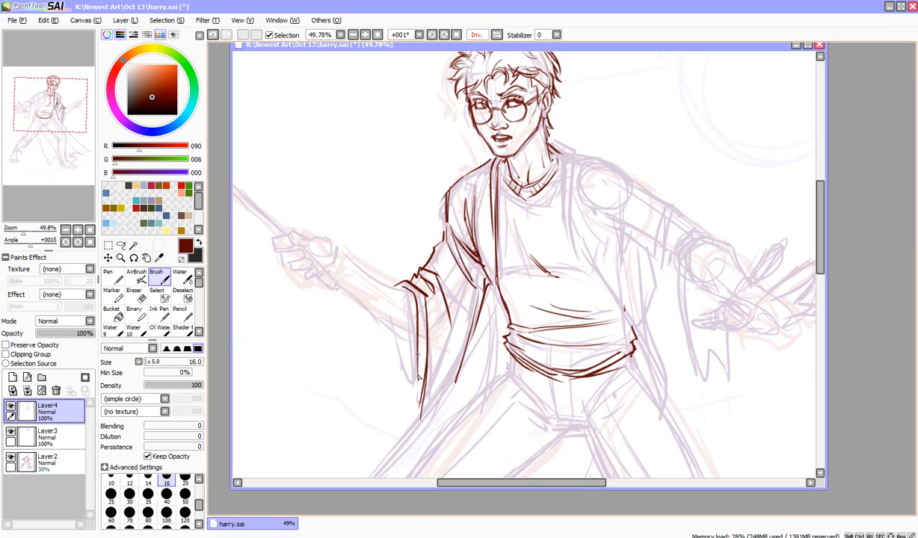
pyautogui.moveTo(418, 337)
pyautogui.mouseDown()
pyautogui.moveTo(414, 423)
pyautogui.moveTo(390, 400)
pyautogui.moveTo(387, 417)
pyautogui.moveTo(408, 442)
pyautogui.mouseUp()
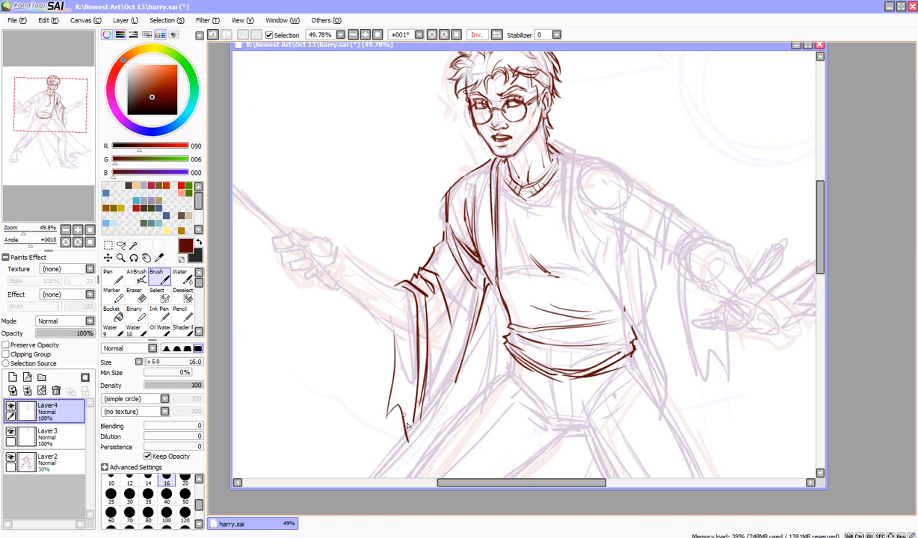
pyautogui.moveTo(415, 406); pyautogui.dragTo(412, 445)
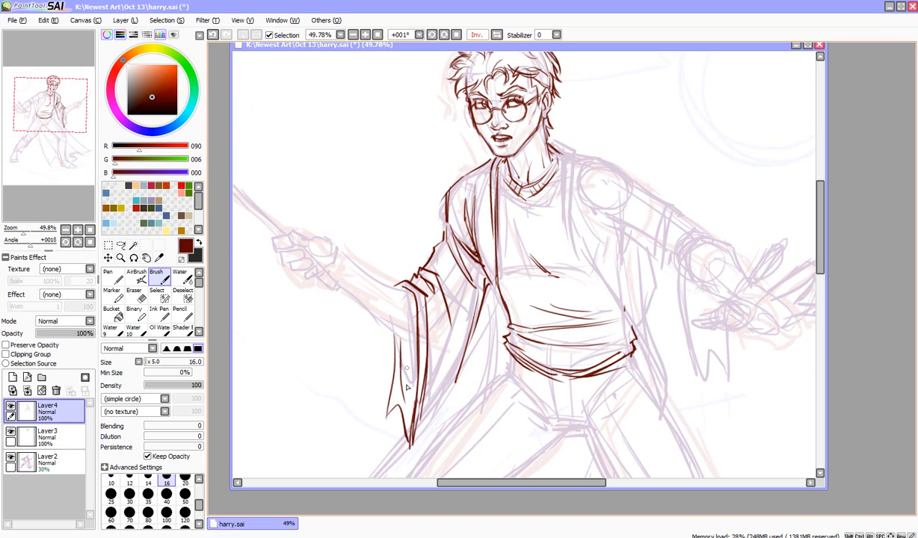
# Crosshatch the inside of the wand arm's sleeve and reinforce its lower edge and elbow lines.
pyautogui.moveTo(413, 339); pyautogui.dragTo(418, 375)
pyautogui.moveTo(450, 327)
pyautogui.mouseDown()
pyautogui.moveTo(441, 396)
pyautogui.moveTo(449, 390)
pyautogui.moveTo(410, 449)
pyautogui.mouseUp()
pyautogui.moveTo(426, 379)
pyautogui.mouseDown()
pyautogui.moveTo(453, 308)
pyautogui.moveTo(481, 307)
pyautogui.mouseUp()
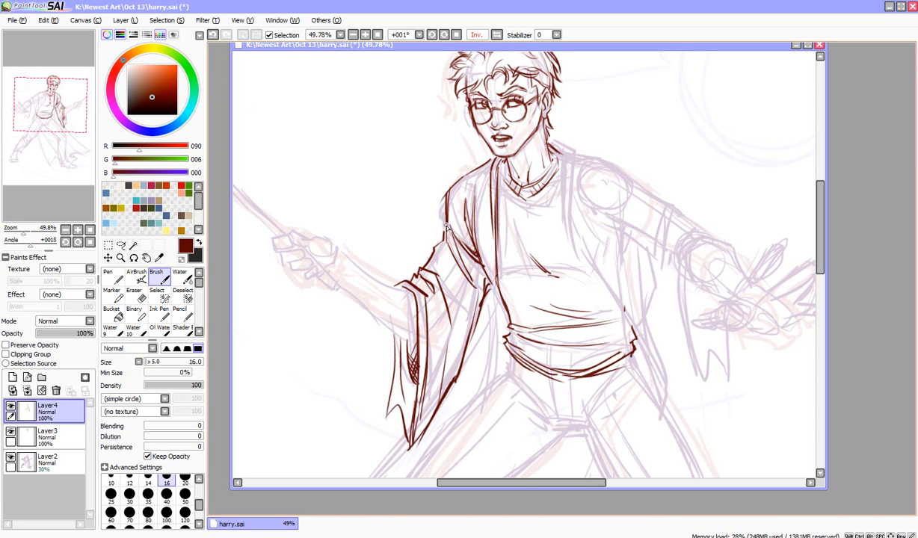
pyautogui.moveTo(445, 236); pyautogui.dragTo(428, 268)
# Draw the robe's opposite collar and front edge from the neck past the waist, plus the armhole fold beside it.
pyautogui.moveTo(550, 142); pyautogui.dragTo(572, 152)
pyautogui.moveTo(572, 150)
pyautogui.mouseDown()
pyautogui.moveTo(576, 252)
pyautogui.moveTo(635, 352)
pyautogui.mouseUp()
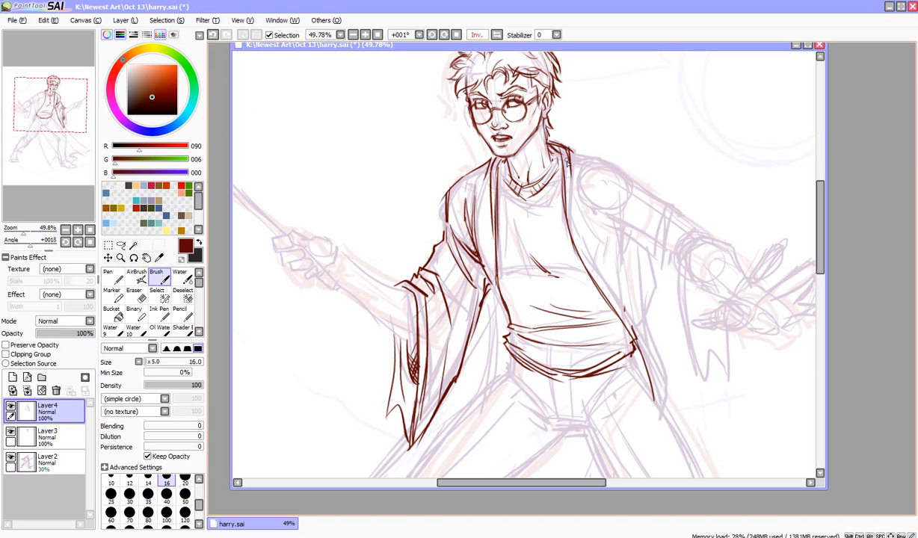
pyautogui.moveTo(552, 151); pyautogui.dragTo(560, 252)
pyautogui.moveTo(550, 220)
pyautogui.mouseDown()
pyautogui.moveTo(590, 294)
pyautogui.moveTo(568, 255)
pyautogui.moveTo(588, 252)
pyautogui.moveTo(660, 409)
pyautogui.mouseUp()
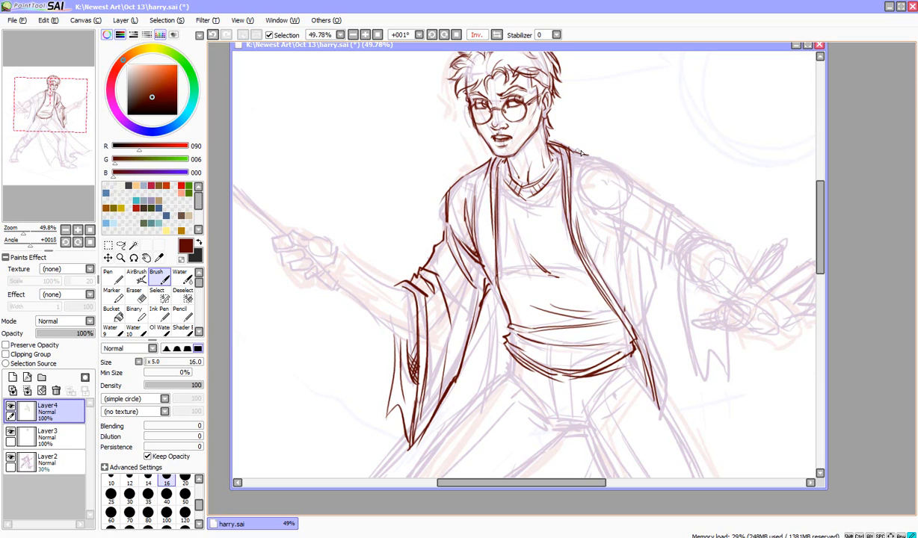
pyautogui.moveTo(573, 152)
pyautogui.mouseDown()
pyautogui.moveTo(601, 157)
pyautogui.moveTo(585, 187)
pyautogui.moveTo(622, 255)
pyautogui.moveTo(631, 337)
pyautogui.mouseUp()
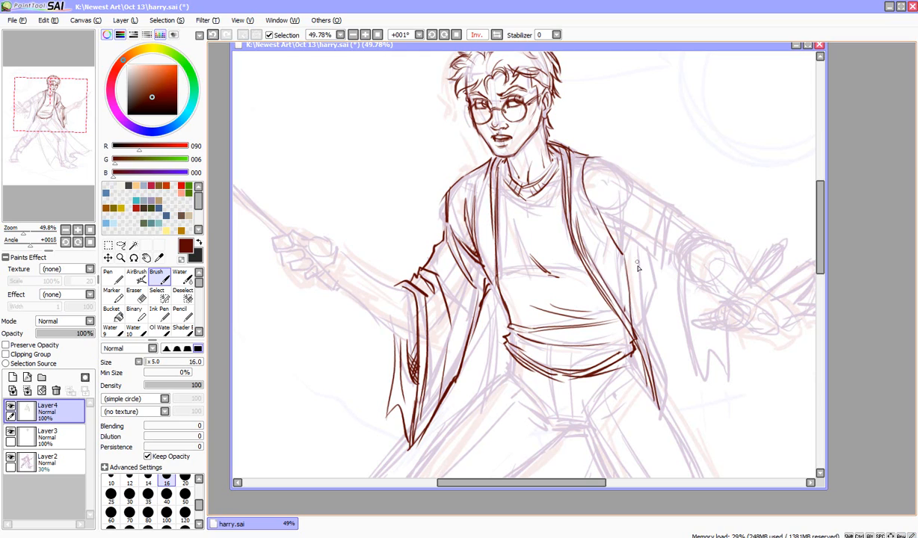
# Add hanging folds to the robe's side under the open-hand arm, draw the shoulder's top line and trim its end with the Eraser.
pyautogui.moveTo(647, 251); pyautogui.dragTo(643, 315)
pyautogui.moveTo(635, 262); pyautogui.dragTo(637, 325)
pyautogui.moveTo(647, 290)
pyautogui.mouseDown()
pyautogui.moveTo(643, 345)
pyautogui.moveTo(628, 376)
pyautogui.mouseUp()
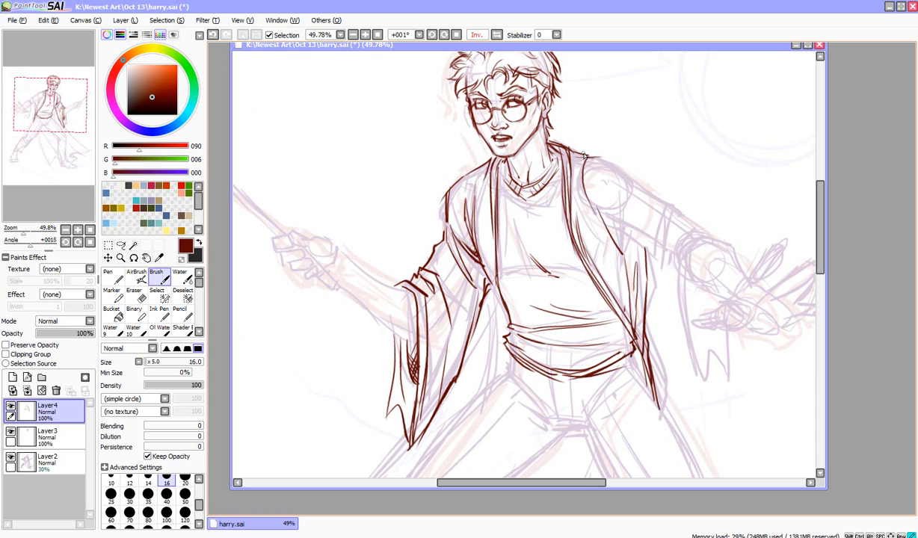
pyautogui.moveTo(550, 142); pyautogui.dragTo(599, 155)
pyautogui.click(476, 34)
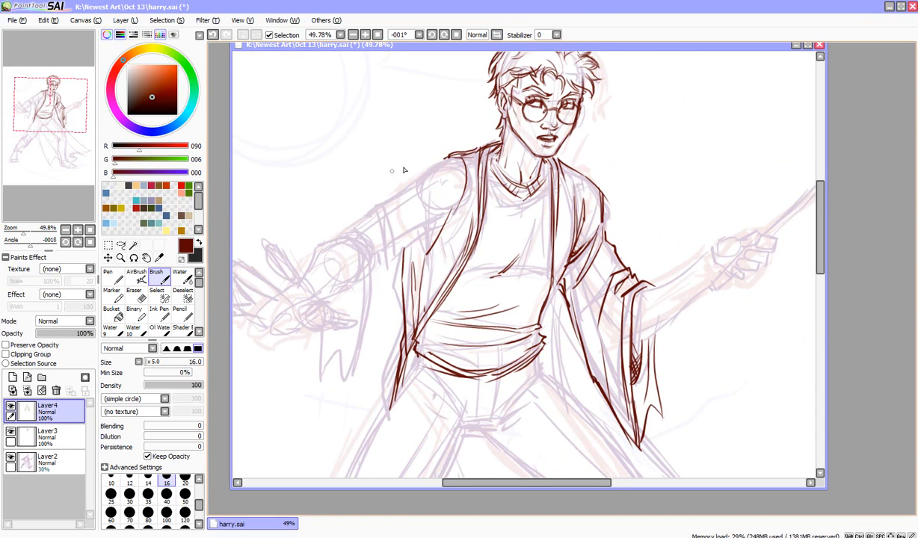
pyautogui.press('e')
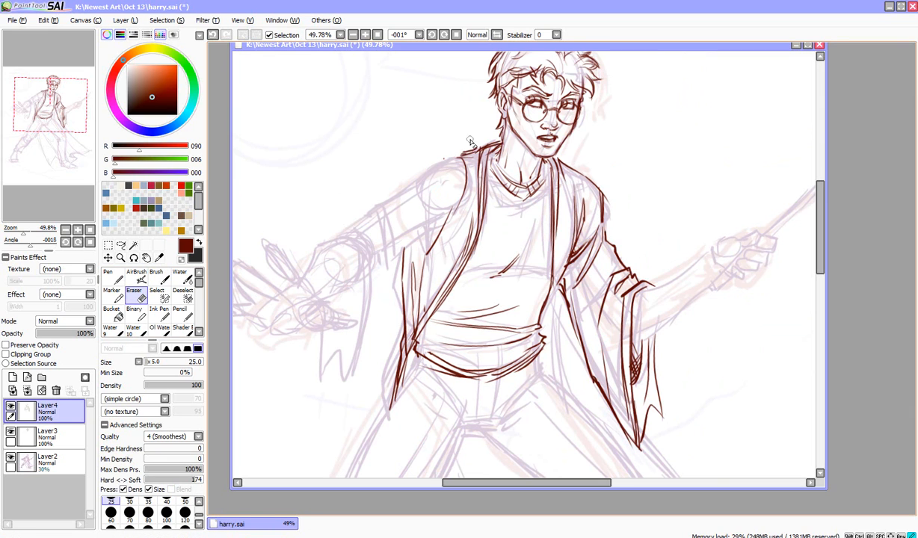
# Draw the robe's outer shoulder, upper-sleeve folds and curved cuff on the open-hand arm with the Brush.
pyautogui.click(133, 257)
pyautogui.moveTo(324, 152); pyautogui.dragTo(226, 225)
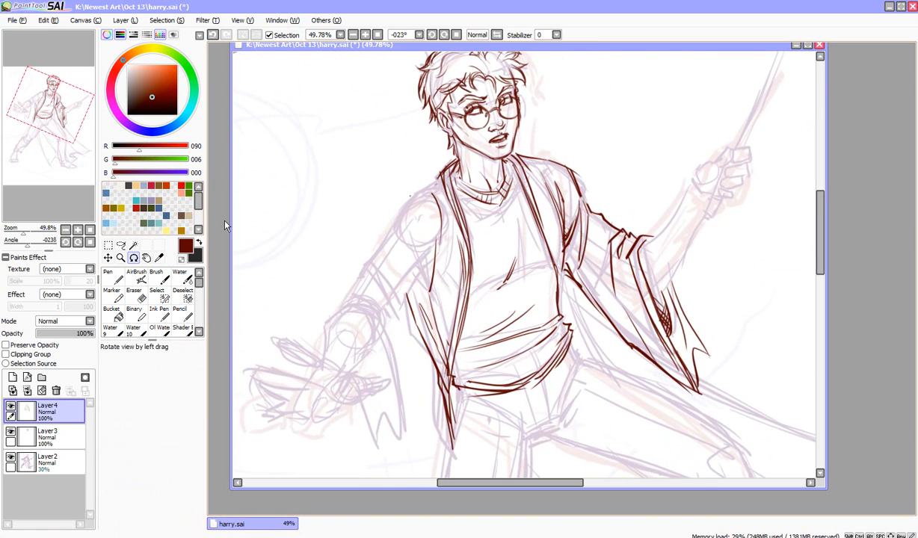
pyautogui.click(156, 274)
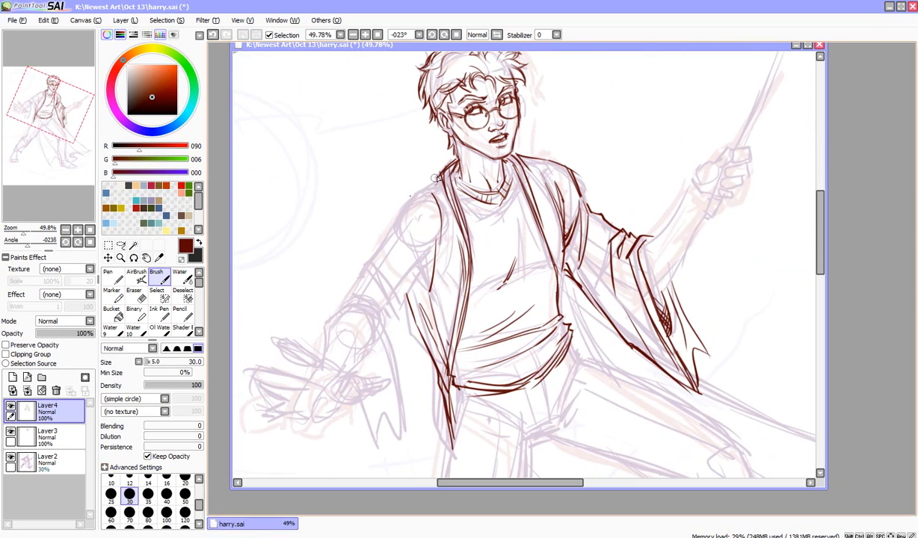
pyautogui.moveTo(438, 178)
pyautogui.mouseDown()
pyautogui.moveTo(416, 173)
pyautogui.moveTo(381, 210)
pyautogui.moveTo(400, 207)
pyautogui.moveTo(432, 254)
pyautogui.mouseUp()
pyautogui.moveTo(360, 276); pyautogui.dragTo(422, 270)
pyautogui.moveTo(334, 310)
pyautogui.mouseDown()
pyautogui.moveTo(361, 300)
pyautogui.moveTo(383, 320)
pyautogui.moveTo(353, 302)
pyautogui.moveTo(387, 334)
pyautogui.moveTo(401, 385)
pyautogui.mouseUp()
# Set the Brush size to 20 and draw the open-hand arm's sleeve top, underarm edge and long hanging folds.
pyautogui.click(187, 482)
pyautogui.moveTo(381, 318); pyautogui.dragTo(408, 416)
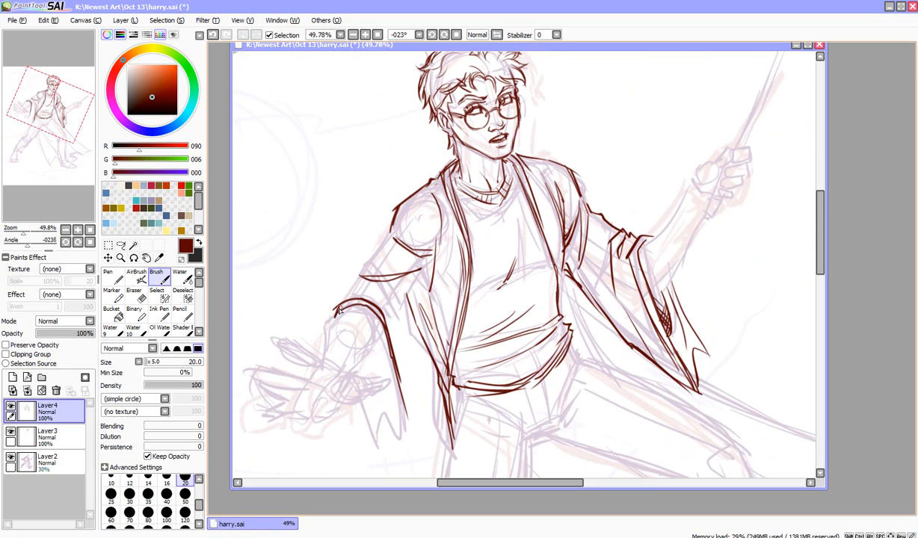
pyautogui.moveTo(390, 232); pyautogui.dragTo(332, 314)
pyautogui.moveTo(433, 260)
pyautogui.mouseDown()
pyautogui.moveTo(401, 318)
pyautogui.moveTo(406, 385)
pyautogui.mouseUp()
pyautogui.moveTo(402, 315); pyautogui.dragTo(413, 419)
pyautogui.moveTo(386, 296); pyautogui.dragTo(410, 429)
# Draw the jagged lower end of the open-hand arm's sleeve and short fold lines inside it.
pyautogui.moveTo(365, 397)
pyautogui.mouseDown()
pyautogui.moveTo(389, 447)
pyautogui.moveTo(408, 446)
pyautogui.mouseUp()
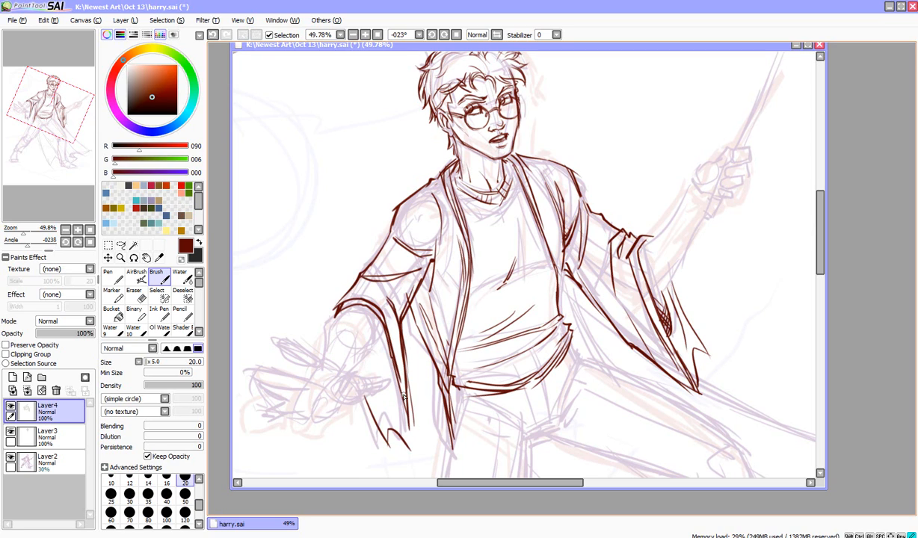
pyautogui.moveTo(405, 376); pyautogui.dragTo(415, 456)
pyautogui.moveTo(374, 402); pyautogui.dragTo(385, 425)
pyautogui.moveTo(373, 352); pyautogui.dragTo(388, 369)
# Draw the trousers' hip edge, fly, crotch crease and pocket lines below the sweater hem.
pyautogui.moveTo(573, 342); pyautogui.dragTo(580, 364)
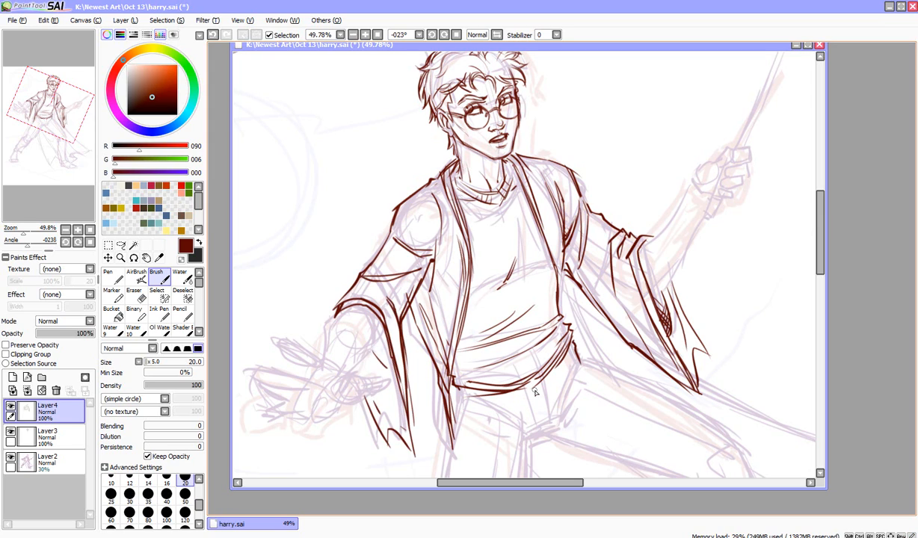
pyautogui.moveTo(537, 386)
pyautogui.mouseDown()
pyautogui.moveTo(540, 419)
pyautogui.moveTo(560, 426)
pyautogui.mouseUp()
pyautogui.moveTo(513, 394)
pyautogui.mouseDown()
pyautogui.moveTo(593, 360)
pyautogui.moveTo(565, 392)
pyautogui.moveTo(602, 367)
pyautogui.mouseUp()
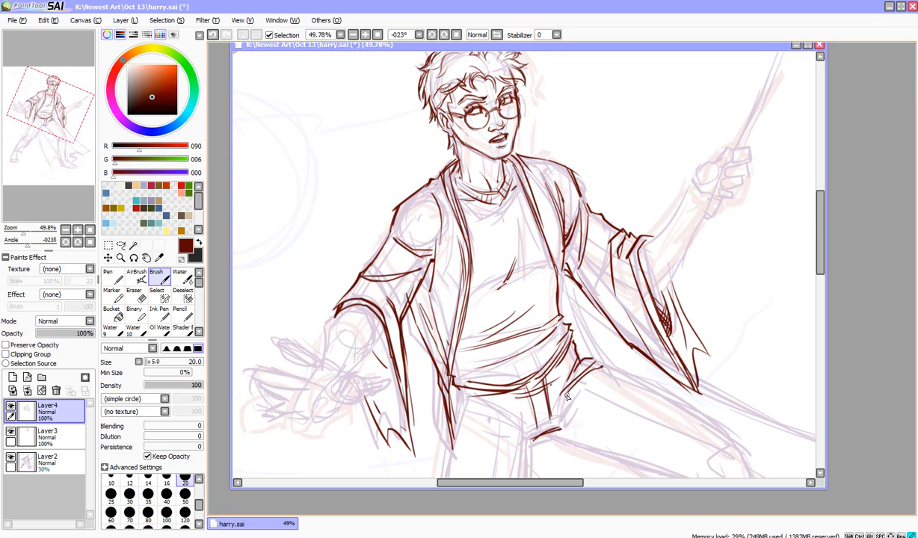
pyautogui.moveTo(570, 393); pyautogui.dragTo(562, 415)
pyautogui.moveTo(506, 417)
pyautogui.mouseDown()
pyautogui.moveTo(455, 424)
pyautogui.moveTo(471, 414)
pyautogui.moveTo(456, 408)
pyautogui.moveTo(452, 432)
pyautogui.mouseUp()
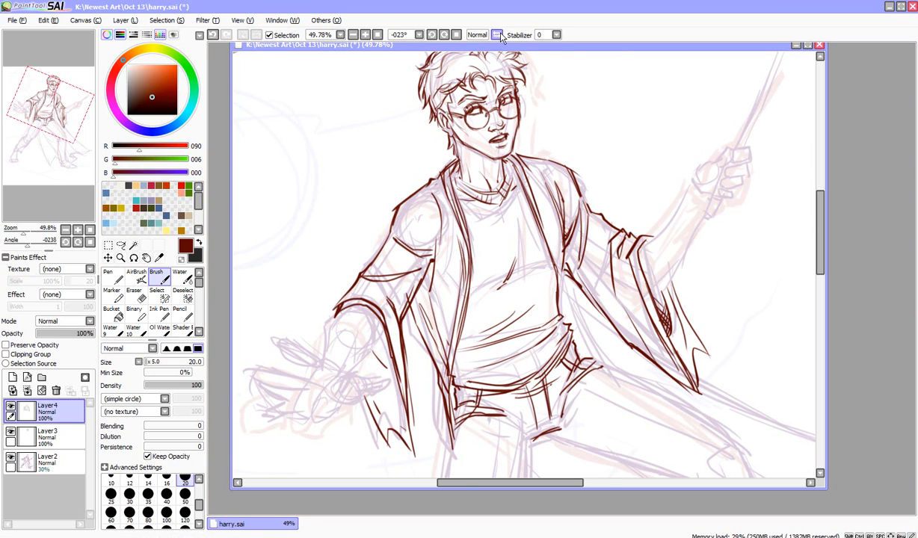
# Flip the view, straighten its rotation and draw the bare forearm and wrist emerging from the open-hand arm's sleeve.
pyautogui.click(477, 35)
pyautogui.click(134, 258)
pyautogui.moveTo(441, 104); pyautogui.dragTo(341, 202)
pyautogui.press('b')
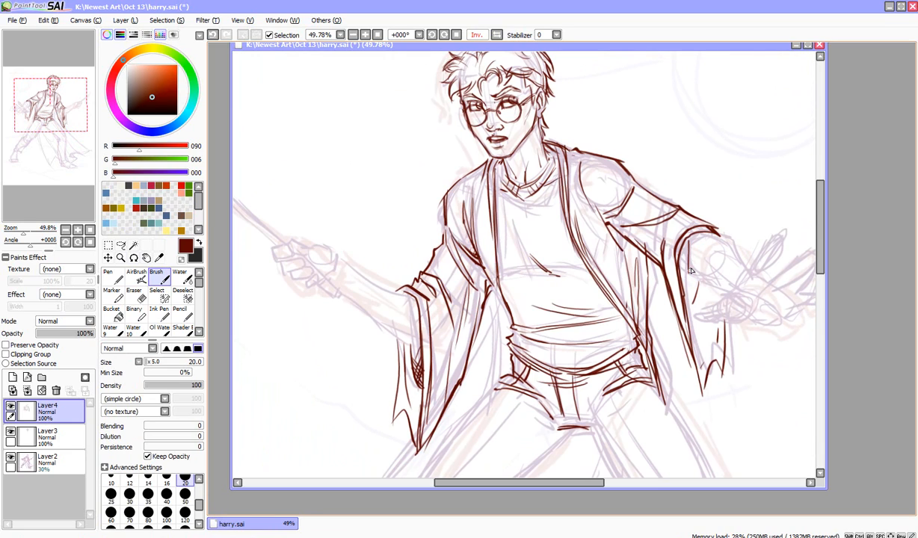
pyautogui.moveTo(688, 240)
pyautogui.mouseDown()
pyautogui.moveTo(696, 272)
pyautogui.moveTo(732, 291)
pyautogui.mouseUp()
pyautogui.moveTo(713, 237); pyautogui.dragTo(749, 268)
pyautogui.moveTo(692, 239); pyautogui.dragTo(733, 245)
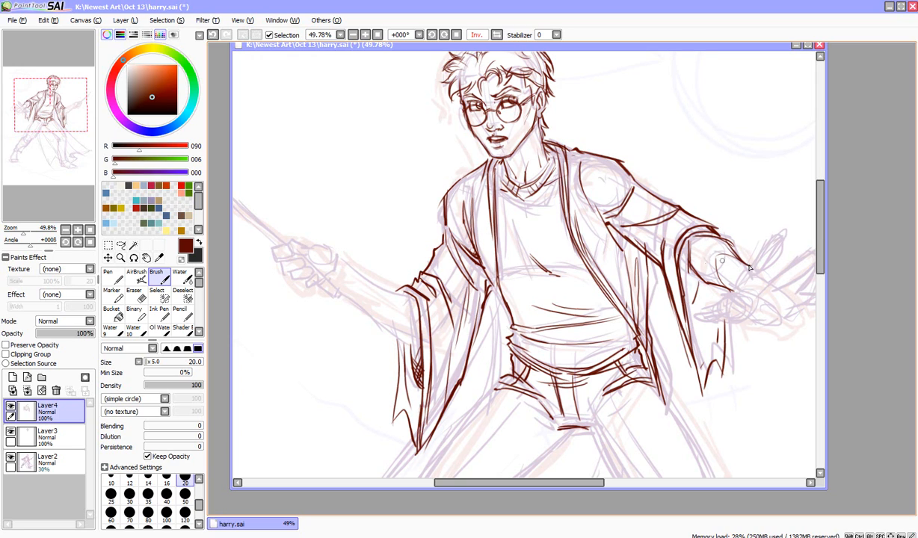
# Add a new layer and draw the palm, thumb and heel of the outstretched open hand on it.
pyautogui.moveTo(528, 484); pyautogui.dragTo(575, 483)
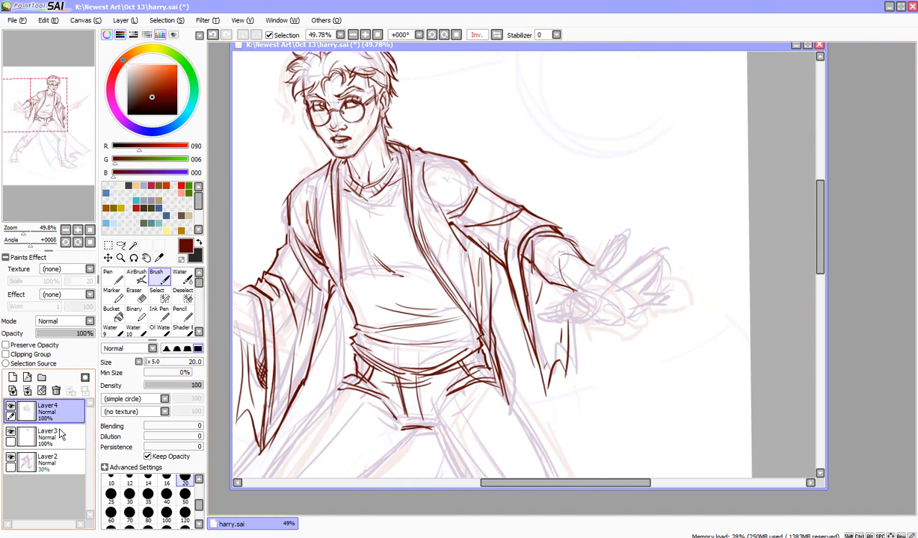
pyautogui.click(13, 377)
pyautogui.moveTo(592, 271)
pyautogui.mouseDown()
pyautogui.moveTo(585, 290)
pyautogui.moveTo(629, 319)
pyautogui.mouseUp()
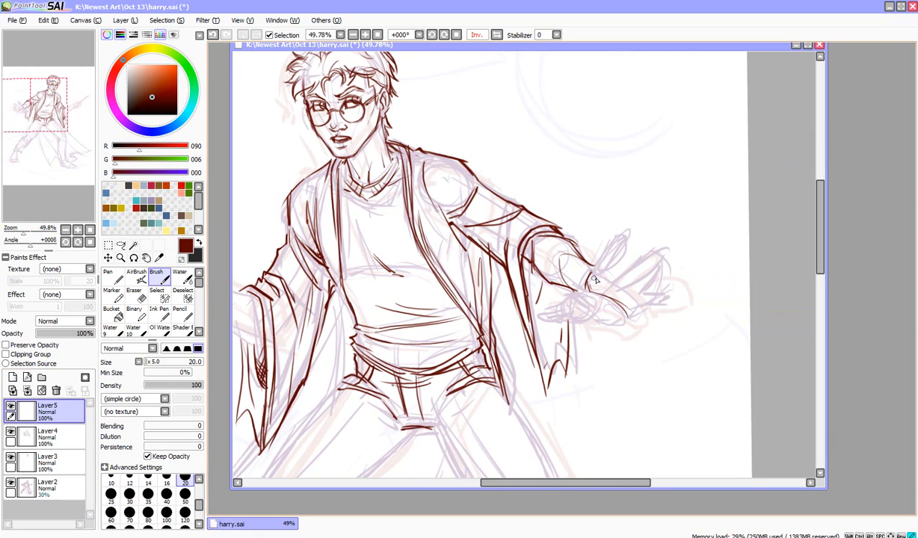
pyautogui.moveTo(569, 261)
pyautogui.mouseDown()
pyautogui.moveTo(601, 277)
pyautogui.moveTo(617, 303)
pyautogui.mouseUp()
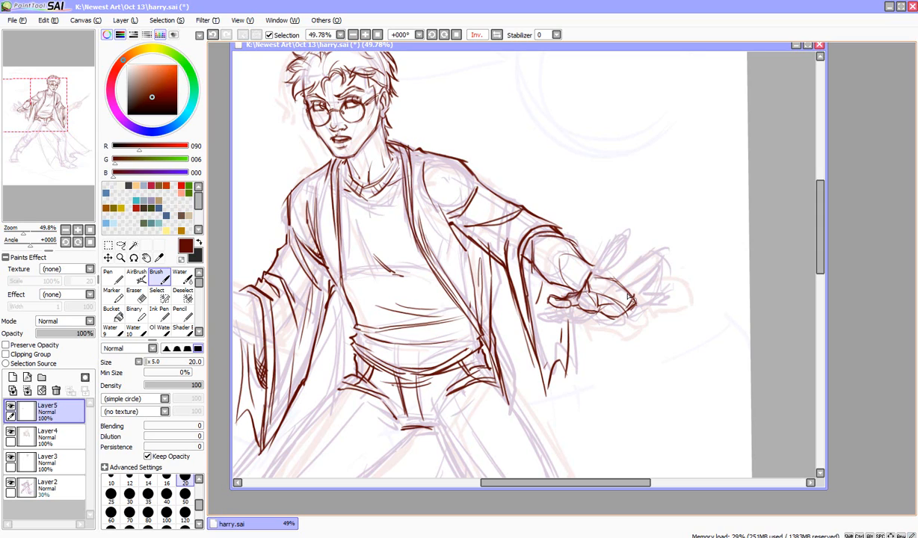
# Refine the upper palm edge and draw the open hand's spread fingers.
pyautogui.moveTo(592, 281); pyautogui.dragTo(628, 295)
pyautogui.moveTo(617, 233)
pyautogui.mouseDown()
pyautogui.moveTo(604, 261)
pyautogui.moveTo(638, 243)
pyautogui.moveTo(633, 268)
pyautogui.moveTo(617, 278)
pyautogui.mouseUp()
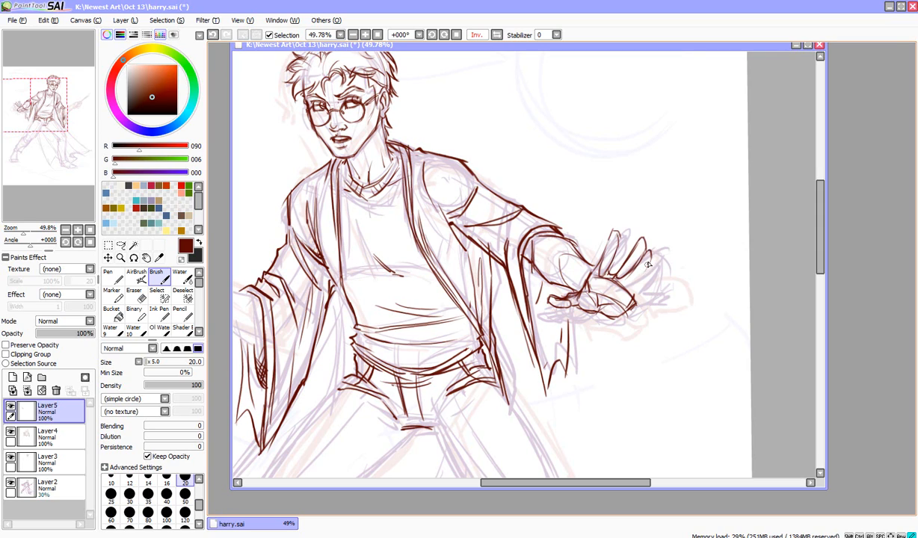
pyautogui.moveTo(626, 251); pyautogui.dragTo(602, 277)
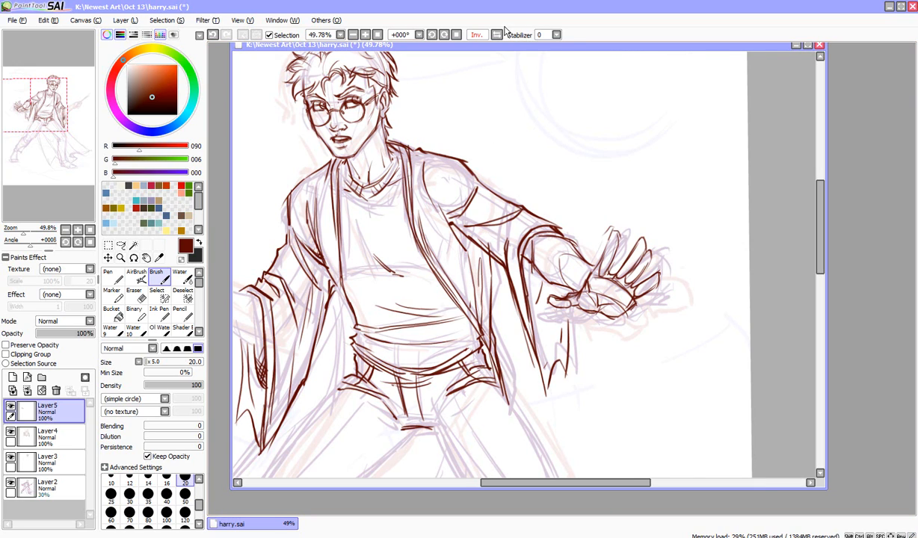
# Flip the view and move the open-hand layer slightly upward to align the hand with the wrist.
pyautogui.click(477, 35)
pyautogui.press('ctrl')
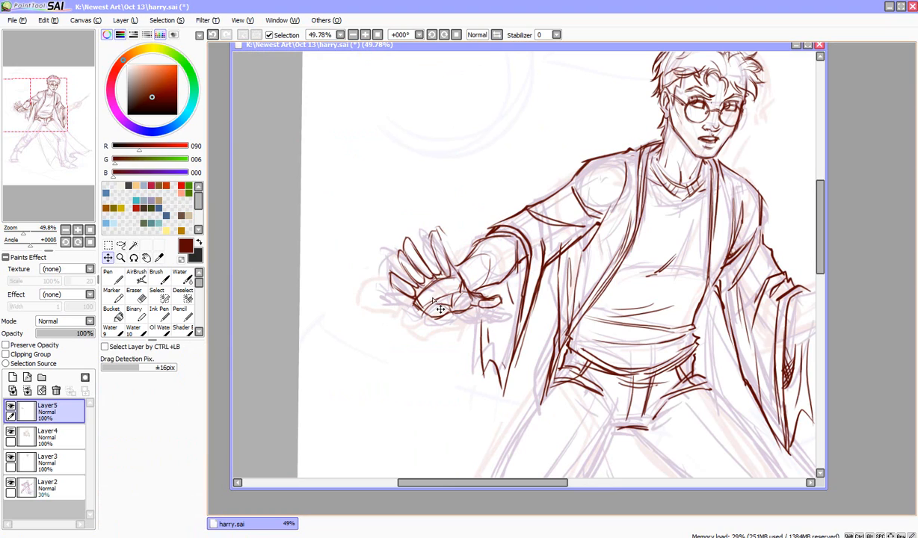
pyautogui.moveTo(440, 309)
pyautogui.mouseDown()
pyautogui.moveTo(431, 294)
pyautogui.moveTo(440, 293)
pyautogui.mouseUp()
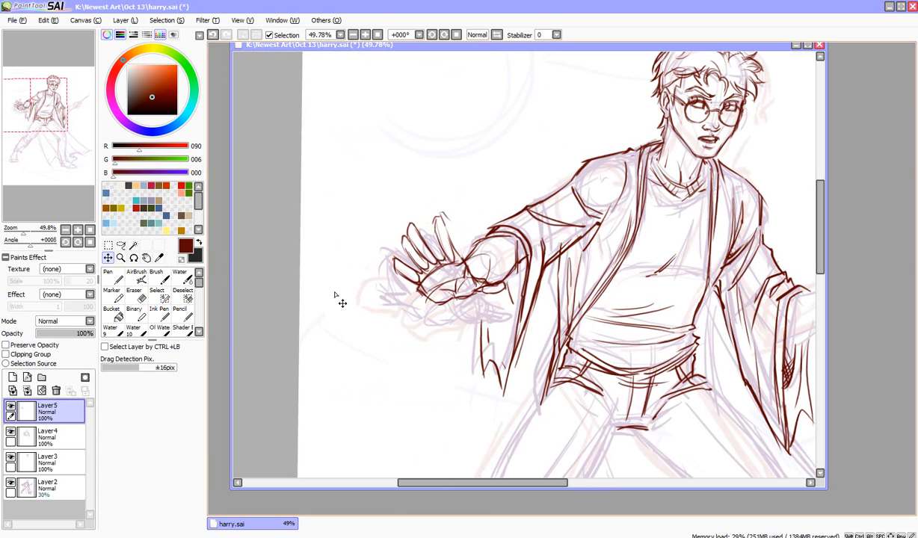
pyautogui.moveTo(24, 230); pyautogui.dragTo(22, 234)
pyautogui.click(133, 258)
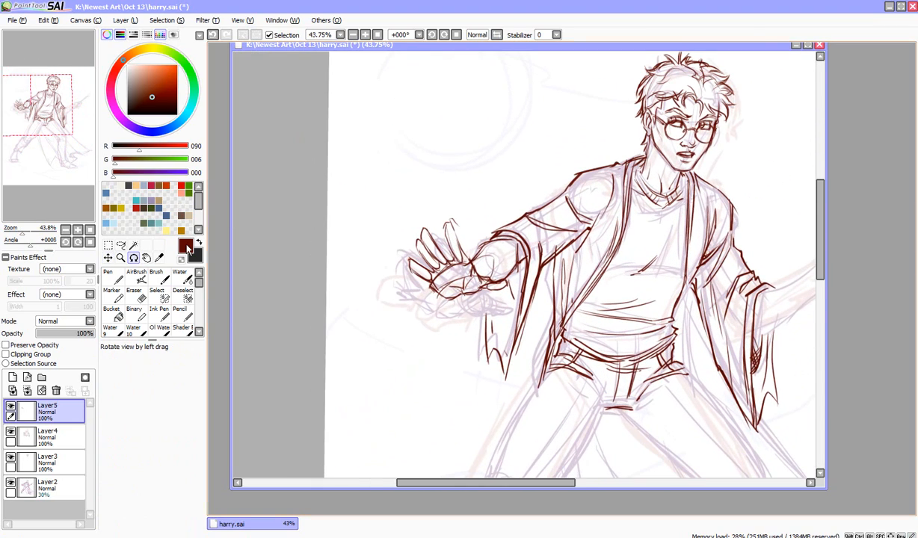
# Shift the open-hand layer closer to the wrist and rotate it slightly to line up with the forearm.
pyautogui.moveTo(259, 216); pyautogui.dragTo(261, 259)
pyautogui.moveTo(24, 234); pyautogui.dragTo(21, 237)
pyautogui.click(108, 258)
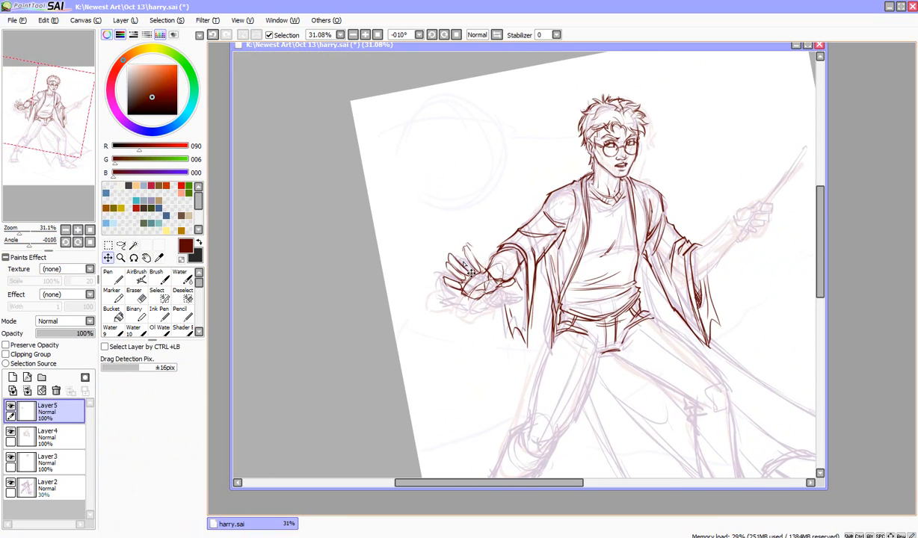
pyautogui.moveTo(473, 280); pyautogui.dragTo(488, 275)
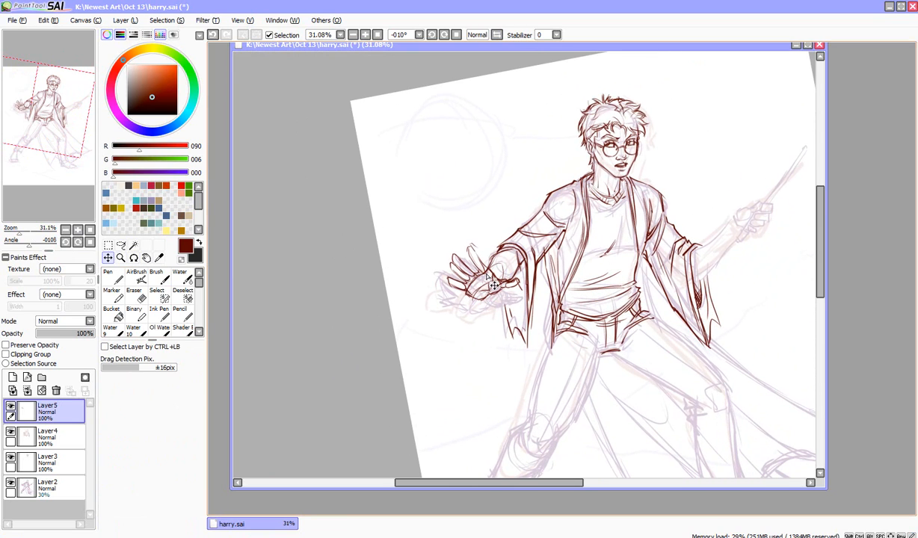
pyautogui.hotkey('ctrl', 't')
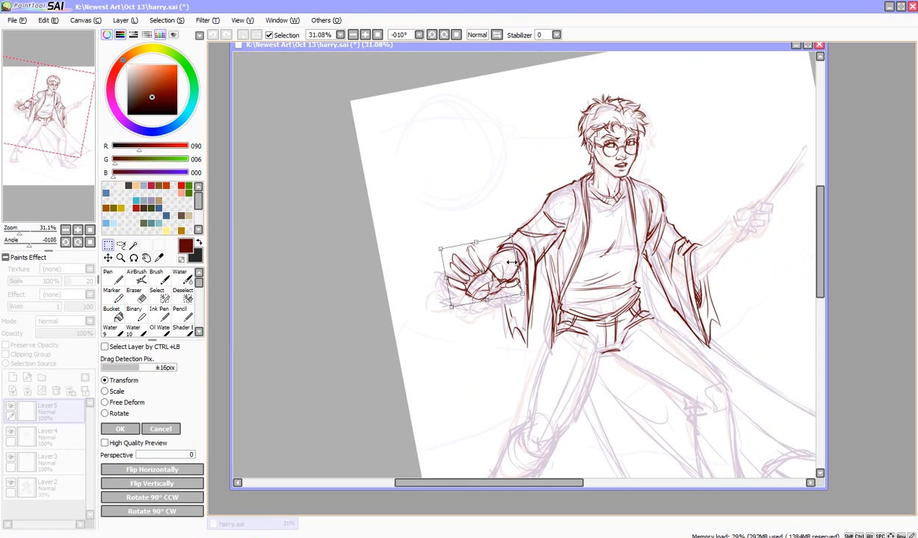
pyautogui.moveTo(496, 212); pyautogui.dragTo(502, 214)
pyautogui.moveTo(494, 291); pyautogui.dragTo(492, 286)
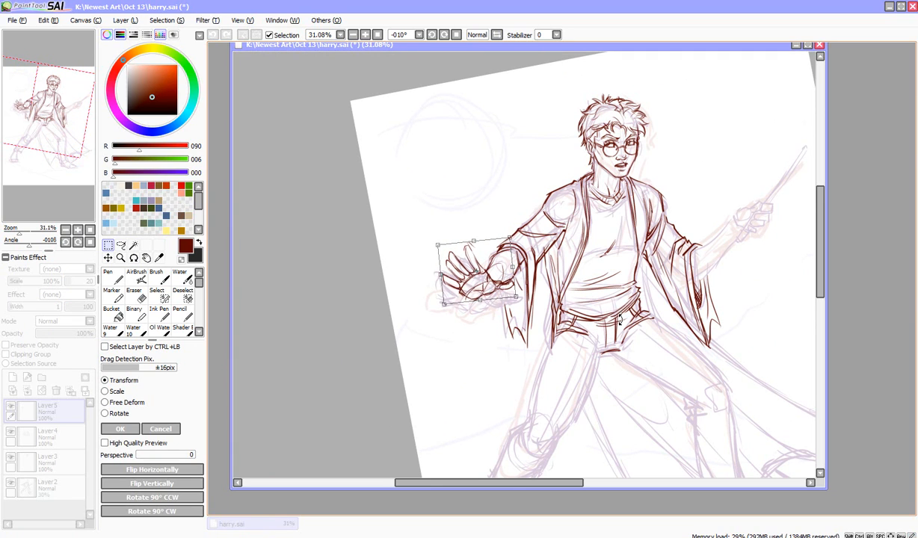
pyautogui.press('Return')
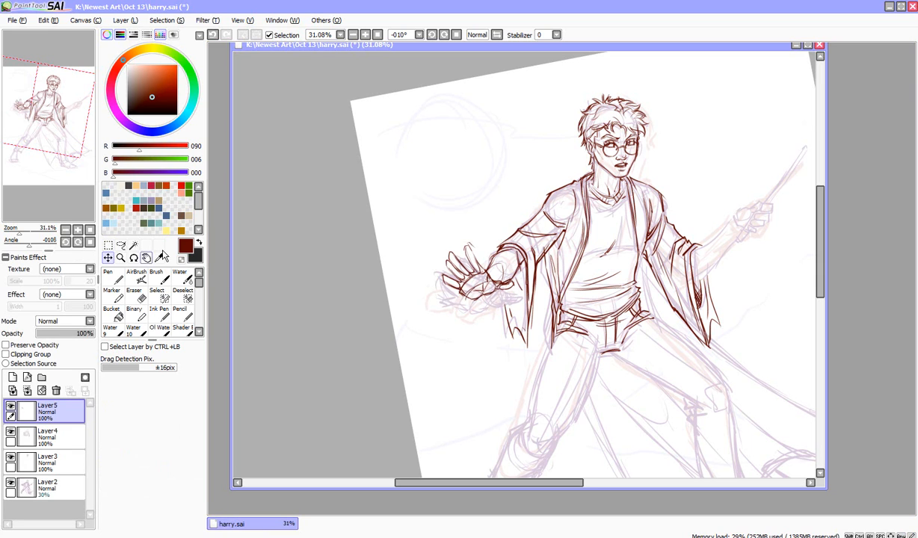
# Flip the view, erase the open hand's rough thumb lines and redraw the thumb and the finger nearest the wrist.
pyautogui.click(477, 35)
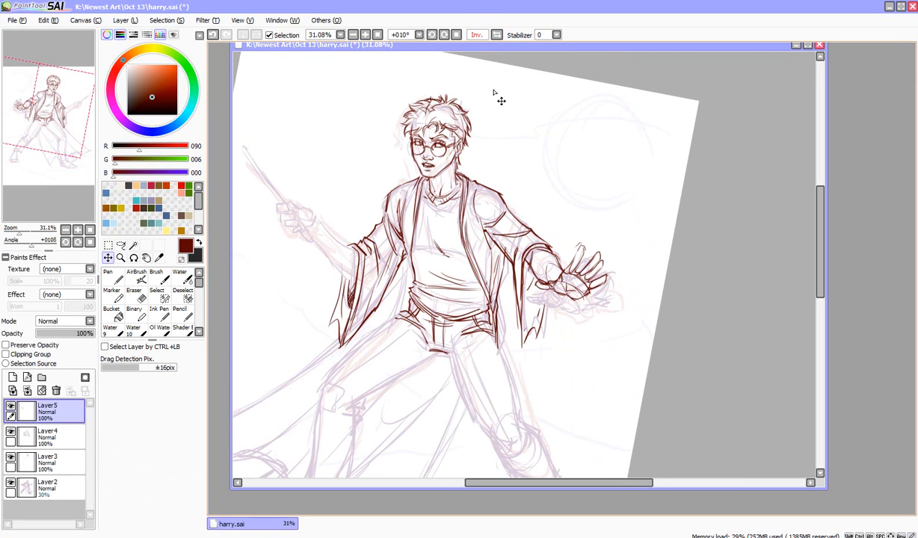
pyautogui.hotkey('ctrl', 'space')
pyautogui.click(574, 294)
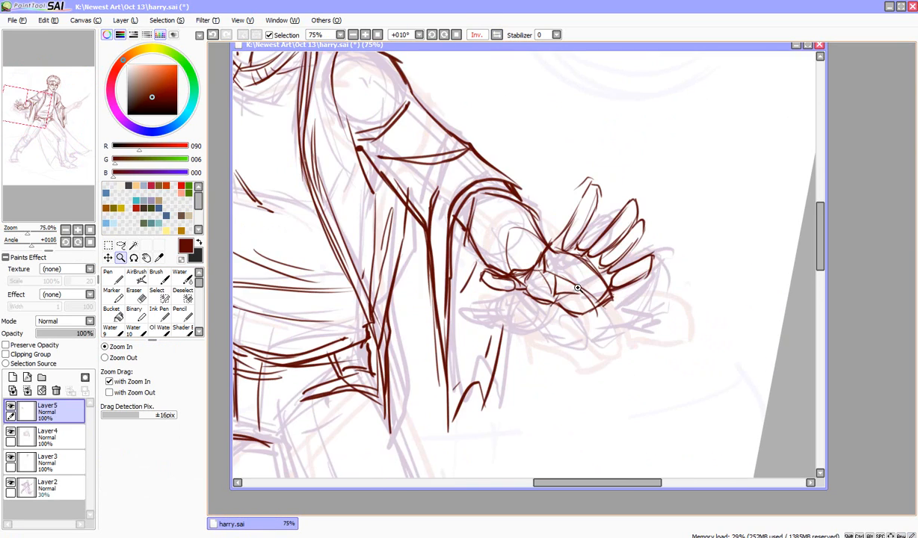
pyautogui.click(134, 258)
pyautogui.moveTo(293, 205); pyautogui.dragTo(321, 237)
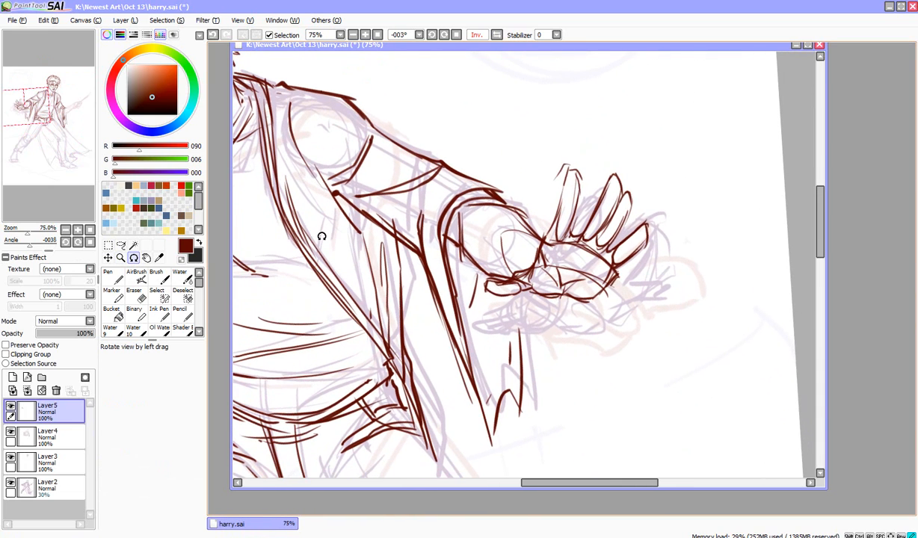
pyautogui.click(134, 295)
pyautogui.click(183, 514)
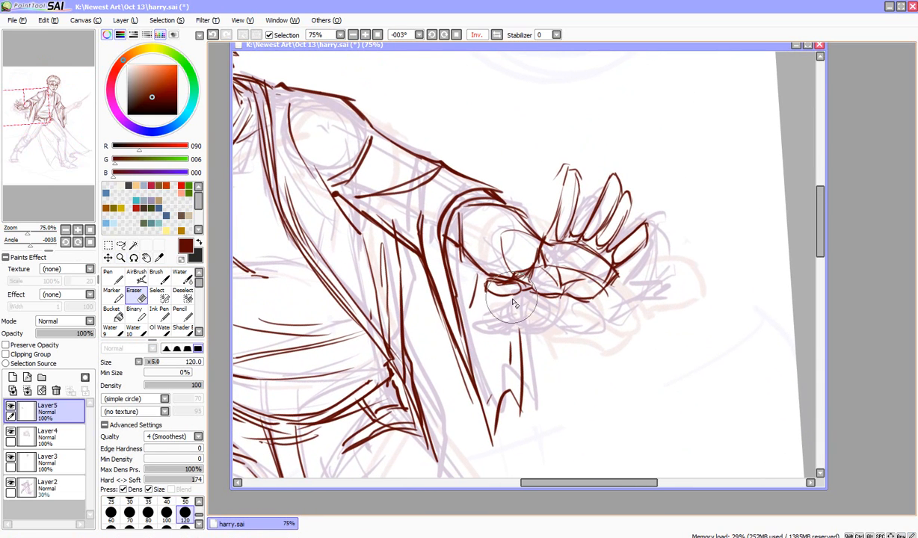
pyautogui.moveTo(492, 288)
pyautogui.mouseDown()
pyautogui.moveTo(543, 260)
pyautogui.moveTo(490, 271)
pyautogui.moveTo(514, 284)
pyautogui.moveTo(518, 274)
pyautogui.moveTo(491, 267)
pyautogui.moveTo(526, 285)
pyautogui.moveTo(508, 283)
pyautogui.moveTo(494, 262)
pyautogui.moveTo(489, 268)
pyautogui.moveTo(514, 273)
pyautogui.moveTo(534, 258)
pyautogui.moveTo(534, 265)
pyautogui.moveTo(563, 183)
pyautogui.mouseUp()
pyautogui.click(156, 279)
pyautogui.moveTo(553, 223)
pyautogui.mouseDown()
pyautogui.moveTo(565, 166)
pyautogui.moveTo(574, 173)
pyautogui.moveTo(566, 234)
pyautogui.moveTo(588, 159)
pyautogui.mouseUp()
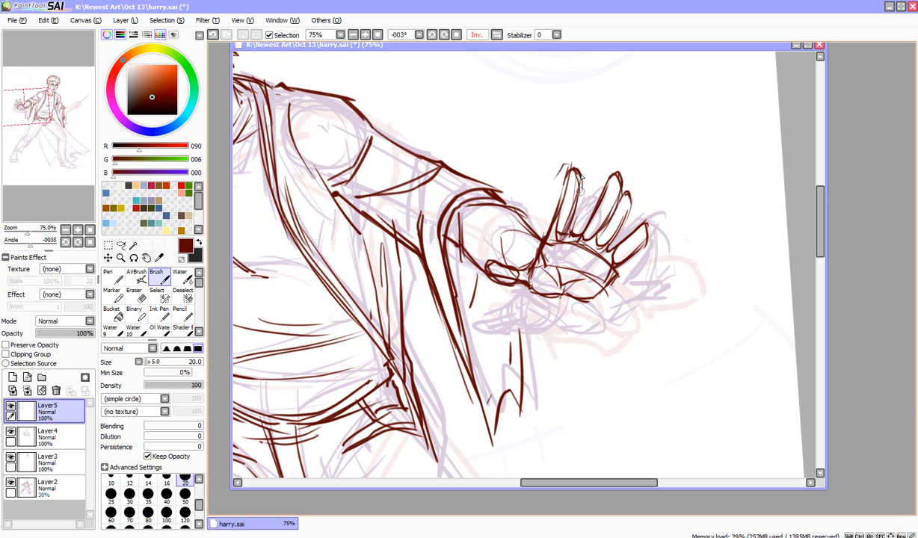
# Erase stray marks around the open hand's fingertips, firm up the outermost finger and add creases across the palm.
pyautogui.press('e')
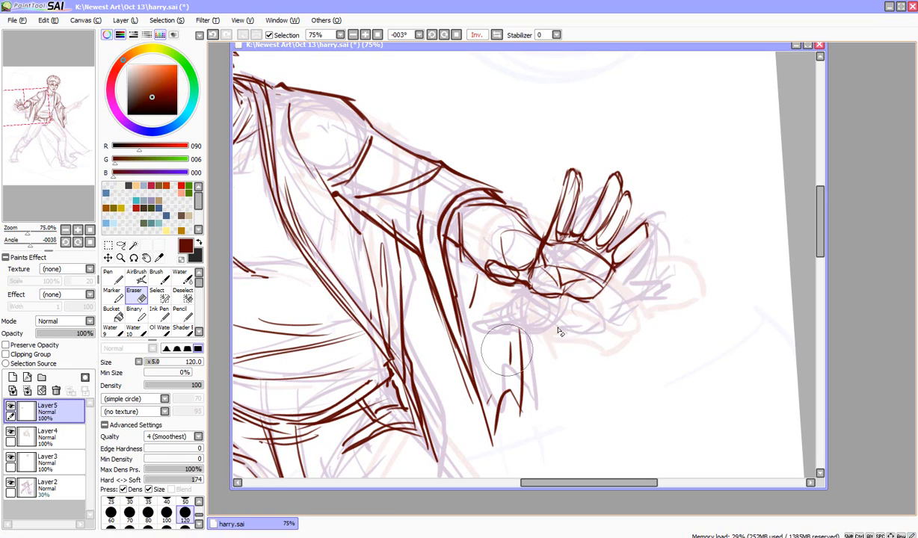
pyautogui.press('b')
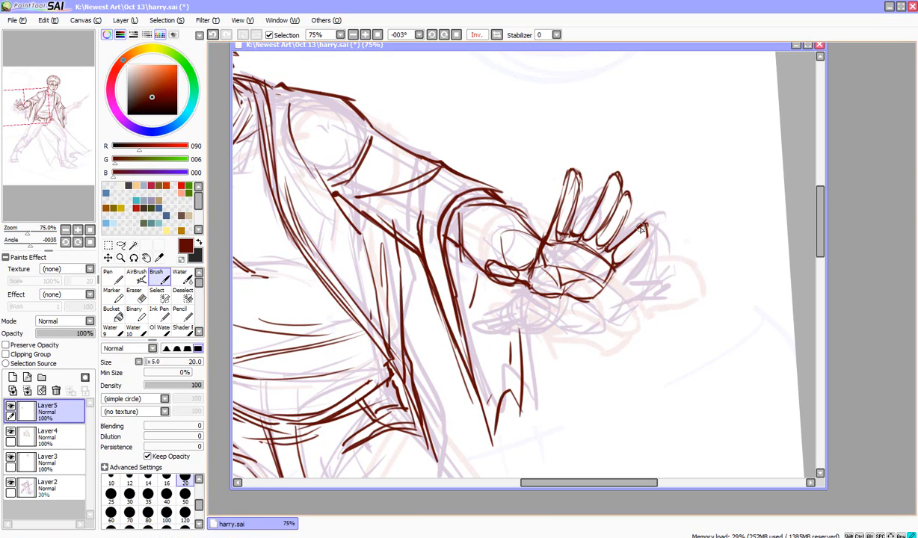
pyautogui.moveTo(639, 244); pyautogui.dragTo(597, 290)
pyautogui.moveTo(524, 285); pyautogui.dragTo(589, 296)
pyautogui.moveTo(544, 247)
pyautogui.mouseDown()
pyautogui.moveTo(576, 273)
pyautogui.moveTo(544, 272)
pyautogui.moveTo(534, 284)
pyautogui.mouseUp()
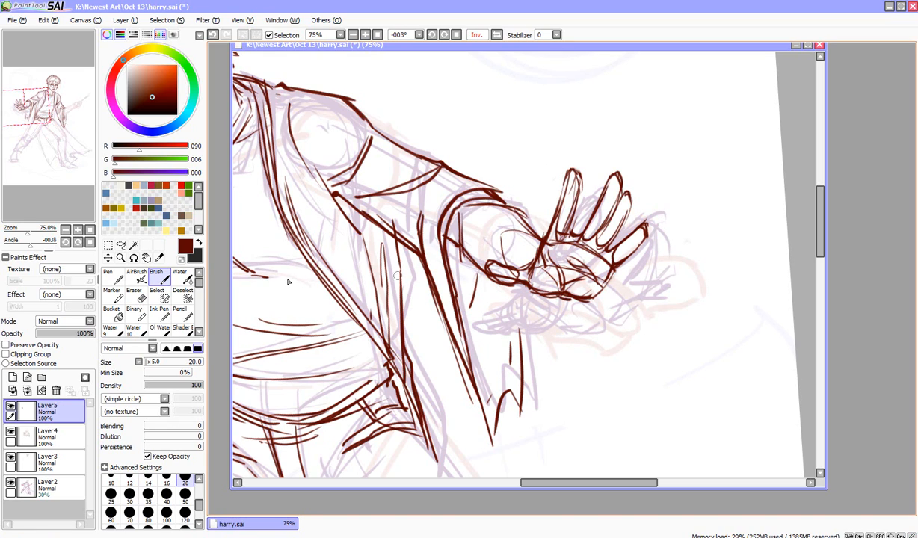
# Draw the hanging sleeve's fold lines beneath the open hand and hatch the shadow inside the sleeve opening.
pyautogui.moveTo(514, 281)
pyautogui.mouseDown()
pyautogui.moveTo(509, 380)
pyautogui.moveTo(522, 387)
pyautogui.mouseUp()
pyautogui.moveTo(480, 275)
pyautogui.mouseDown()
pyautogui.moveTo(464, 316)
pyautogui.moveTo(456, 298)
pyautogui.mouseUp()
pyautogui.moveTo(449, 238)
pyautogui.mouseDown()
pyautogui.moveTo(446, 273)
pyautogui.moveTo(471, 259)
pyautogui.moveTo(450, 266)
pyautogui.mouseUp()
pyautogui.moveTo(448, 255); pyautogui.dragTo(441, 277)
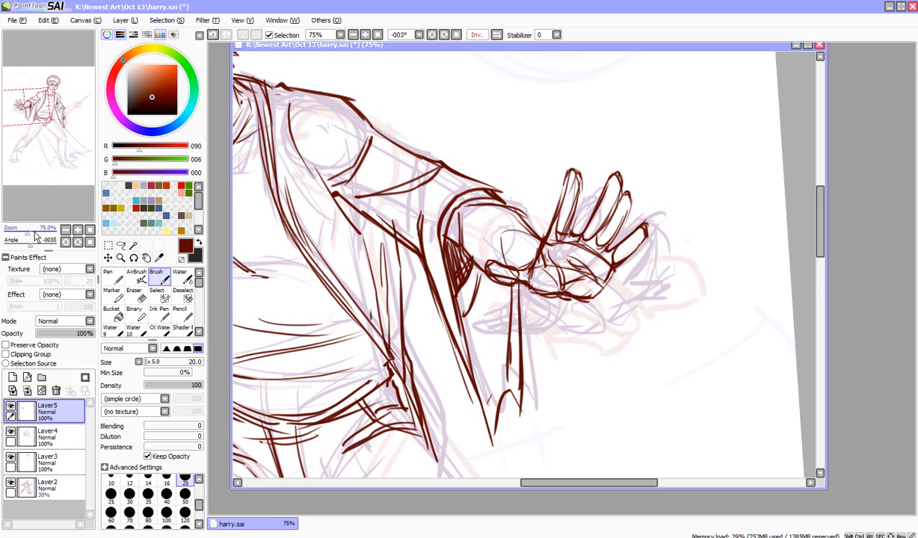
# Flip the view back and draw the upper and lower edges of the wand arm's forearm emerging from its sleeve.
pyautogui.moveTo(27, 234); pyautogui.dragTo(19, 233)
pyautogui.moveTo(535, 489); pyautogui.dragTo(498, 487)
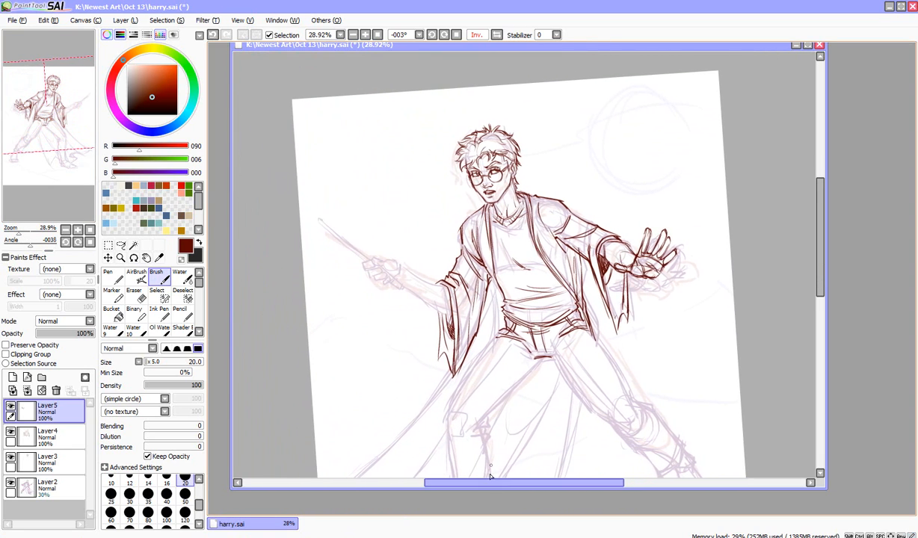
pyautogui.click(497, 34)
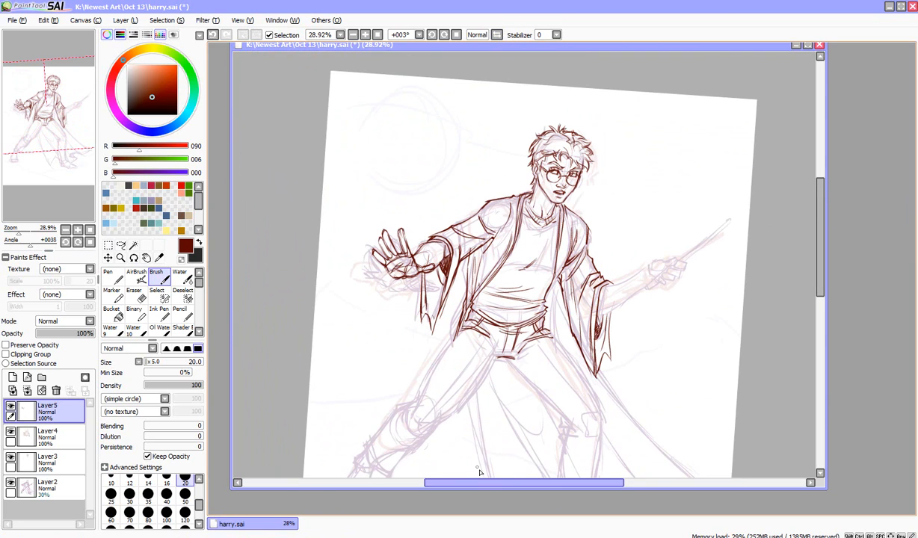
pyautogui.moveTo(428, 487); pyautogui.dragTo(446, 487)
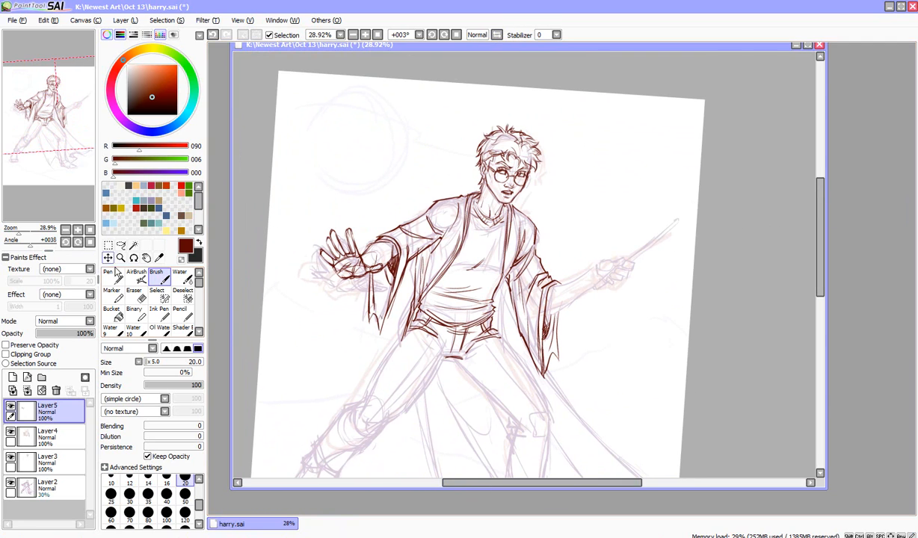
pyautogui.click(133, 257)
pyautogui.moveTo(375, 289); pyautogui.dragTo(349, 357)
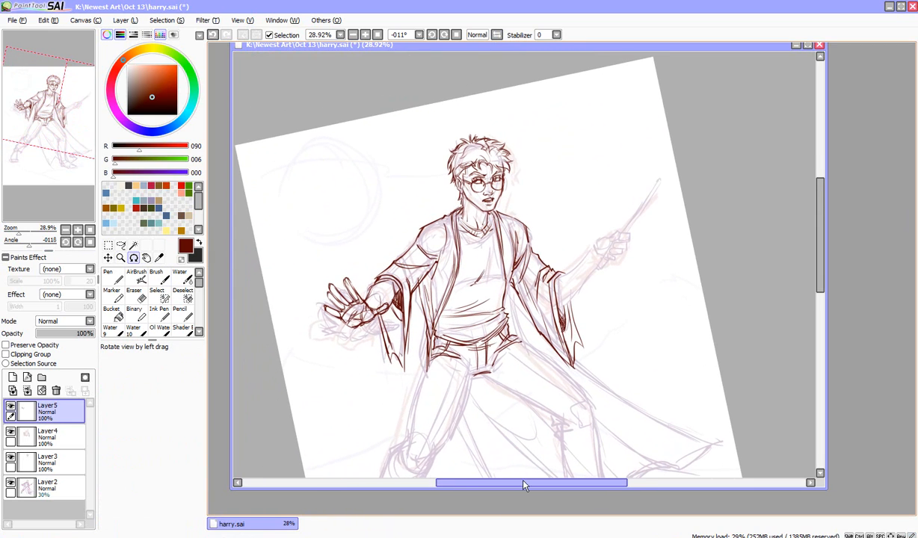
pyautogui.moveTo(525, 484); pyautogui.dragTo(545, 483)
pyautogui.click(121, 257)
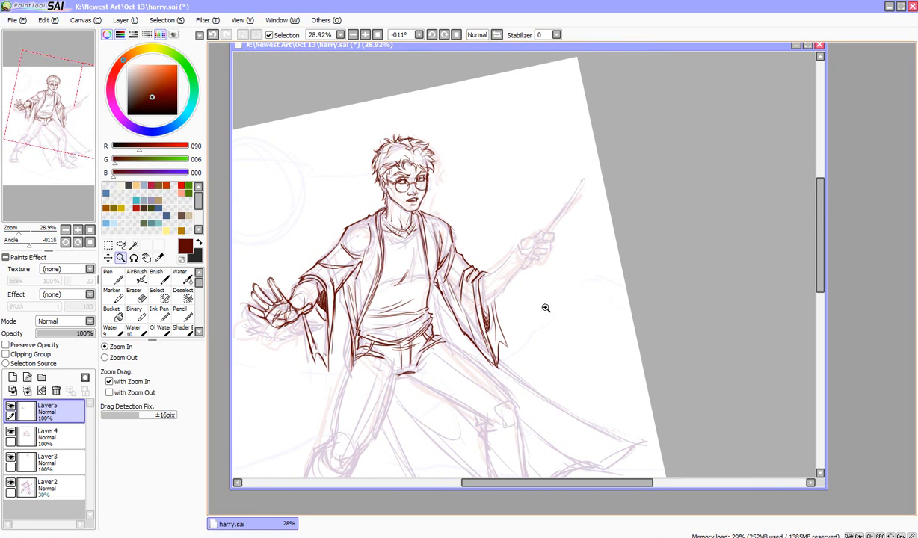
pyautogui.click(523, 295)
pyautogui.click(517, 290)
pyautogui.click(159, 276)
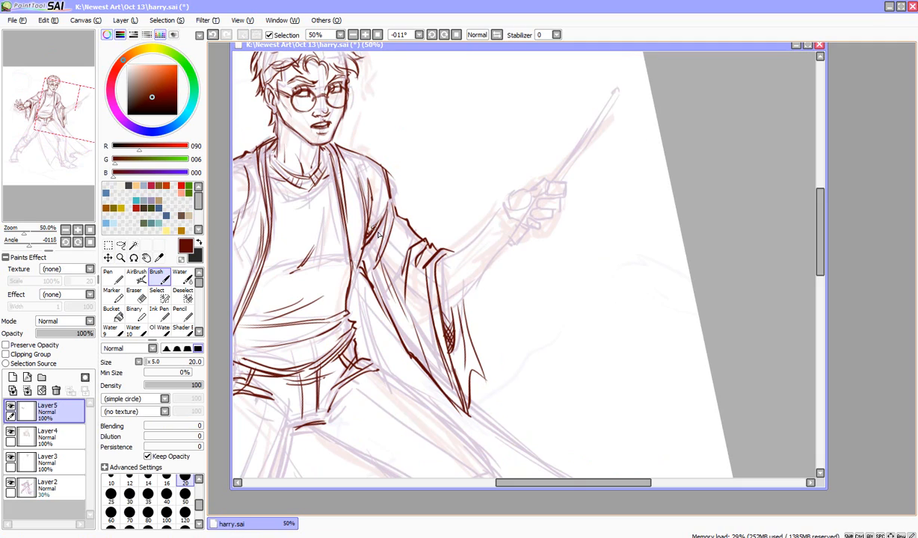
pyautogui.moveTo(442, 258); pyautogui.dragTo(492, 217)
pyautogui.moveTo(440, 308)
pyautogui.mouseDown()
pyautogui.moveTo(463, 298)
pyautogui.moveTo(497, 256)
pyautogui.moveTo(467, 289)
pyautogui.mouseUp()
# Add a new layer and draw the thumb and thumb base of the wand hand on it.
pyautogui.click(12, 378)
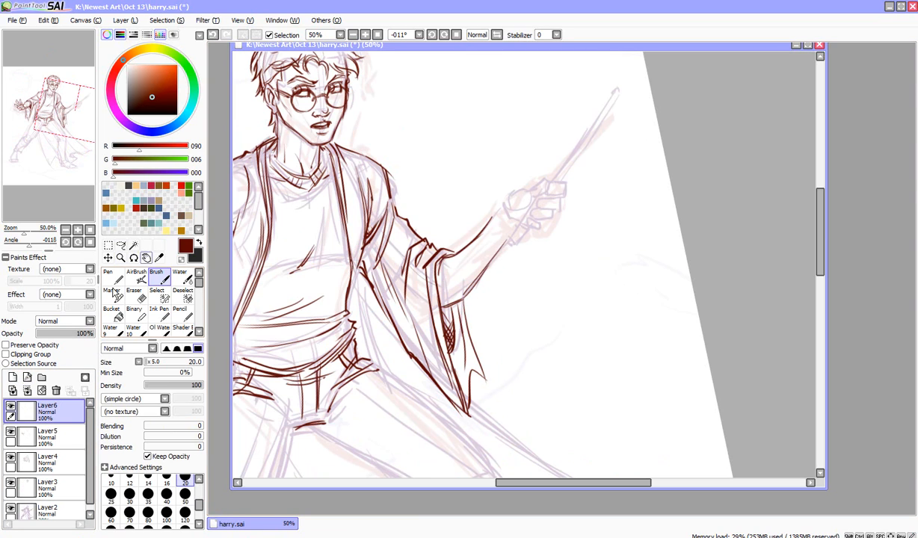
pyautogui.click(109, 258)
pyautogui.hotkey('ctrl', 'space')
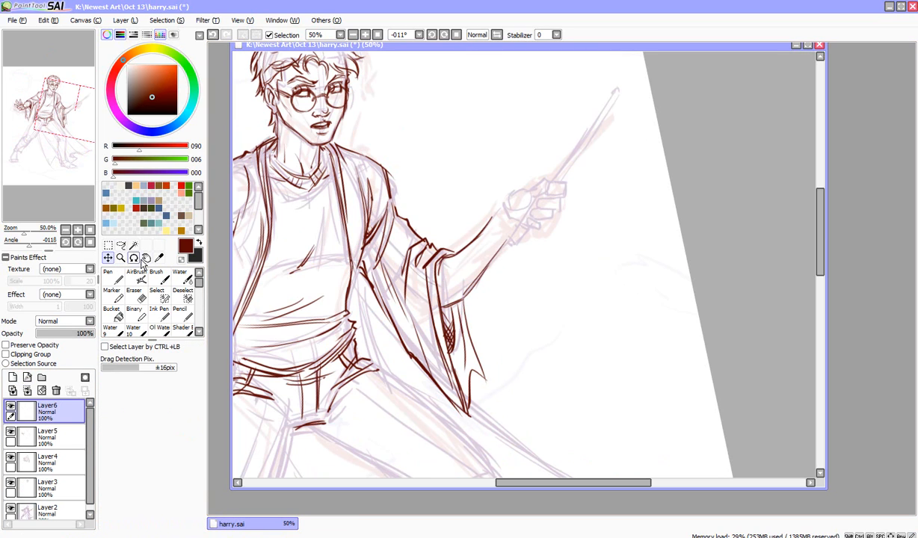
pyautogui.click(462, 214)
pyautogui.click(155, 275)
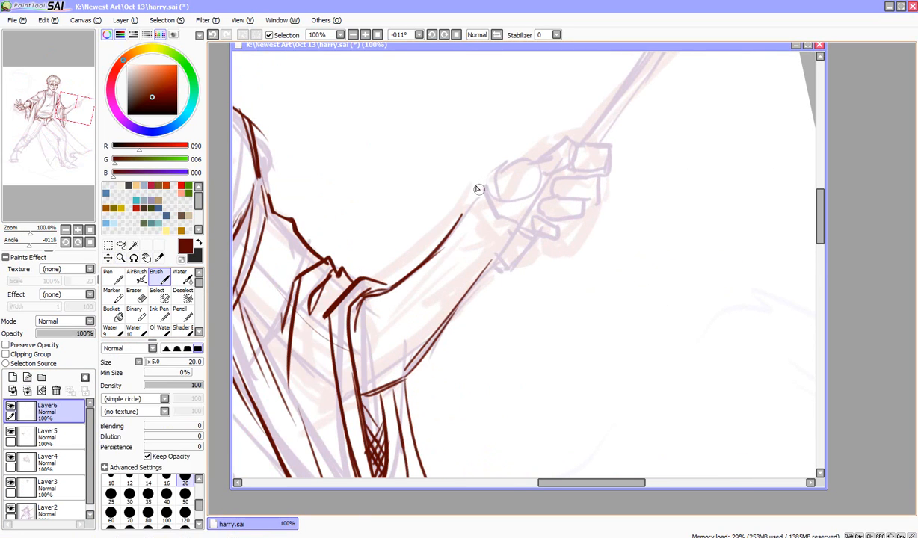
pyautogui.moveTo(492, 202)
pyautogui.mouseDown()
pyautogui.moveTo(491, 172)
pyautogui.moveTo(544, 157)
pyautogui.moveTo(568, 134)
pyautogui.moveTo(559, 143)
pyautogui.moveTo(576, 142)
pyautogui.moveTo(532, 191)
pyautogui.moveTo(494, 198)
pyautogui.mouseUp()
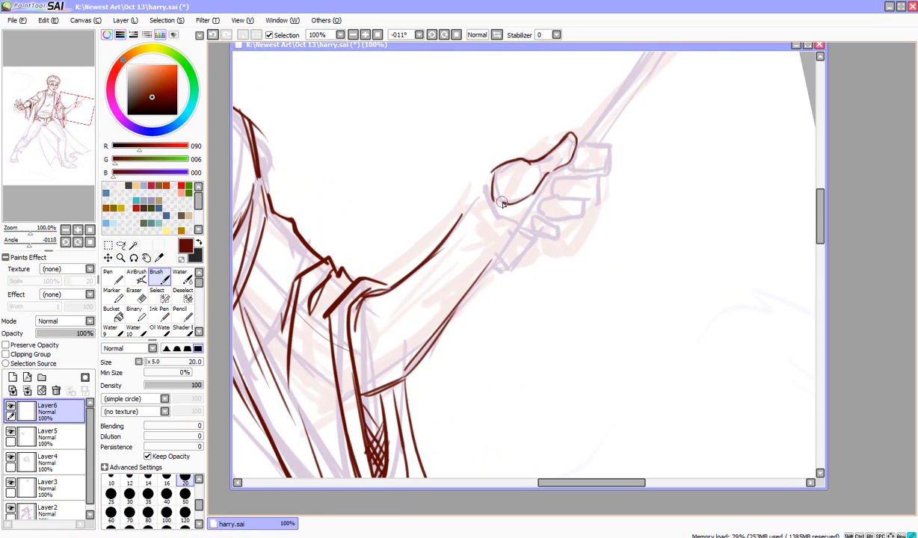
# Draw the four curled fingers of the wand hand over the faded sketch.
pyautogui.moveTo(572, 142); pyautogui.dragTo(609, 147)
pyautogui.moveTo(579, 146)
pyautogui.mouseDown()
pyautogui.moveTo(576, 164)
pyautogui.moveTo(608, 151)
pyautogui.mouseUp()
pyautogui.moveTo(562, 175)
pyautogui.mouseDown()
pyautogui.moveTo(590, 177)
pyautogui.moveTo(568, 196)
pyautogui.moveTo(599, 181)
pyautogui.mouseUp()
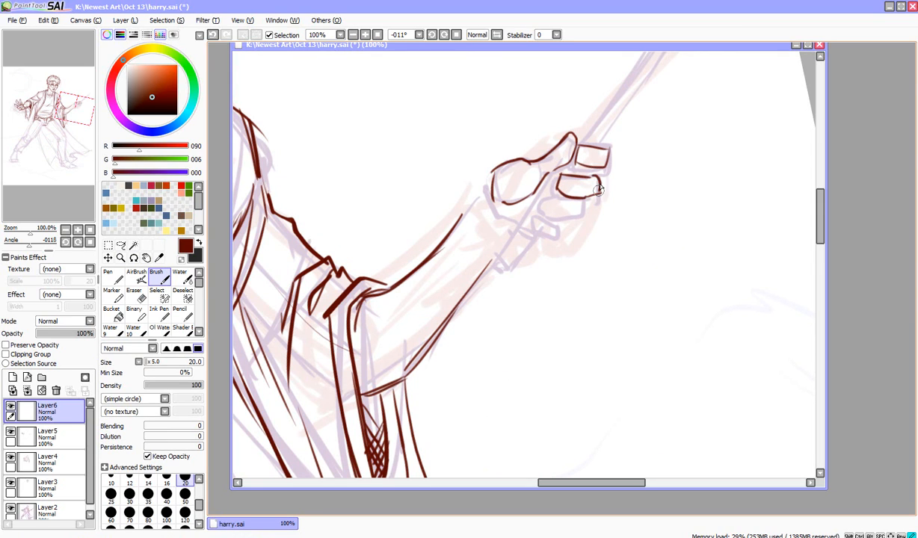
pyautogui.moveTo(550, 200)
pyautogui.mouseDown()
pyautogui.moveTo(579, 216)
pyautogui.moveTo(587, 202)
pyautogui.moveTo(543, 199)
pyautogui.moveTo(535, 216)
pyautogui.moveTo(555, 223)
pyautogui.moveTo(536, 214)
pyautogui.moveTo(529, 226)
pyautogui.moveTo(556, 241)
pyautogui.moveTo(561, 224)
pyautogui.moveTo(534, 246)
pyautogui.moveTo(585, 216)
pyautogui.mouseUp()
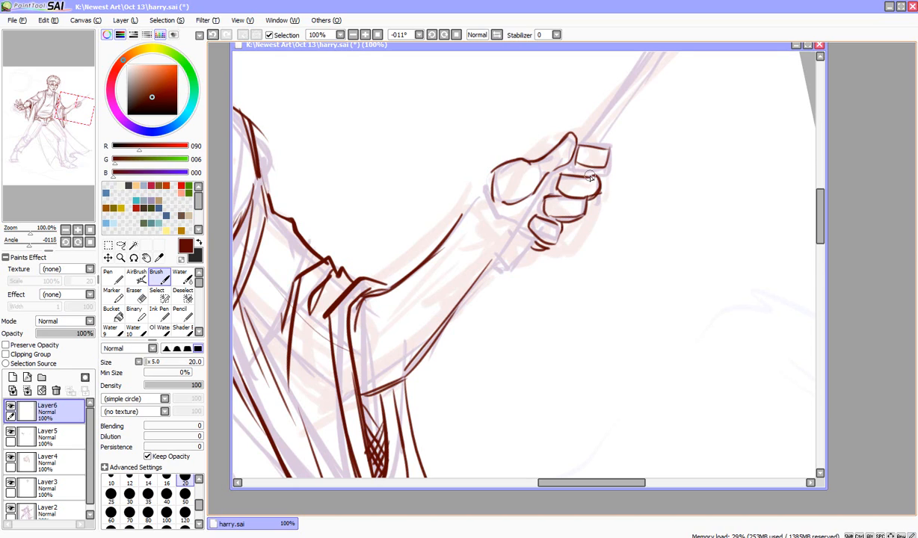
pyautogui.moveTo(585, 167)
pyautogui.mouseDown()
pyautogui.moveTo(590, 175)
pyautogui.moveTo(607, 169)
pyautogui.mouseUp()
# Move the wand-hand layer closer to the forearm and transform it to fit the wrist.
pyautogui.click(108, 257)
pyautogui.moveTo(567, 188); pyautogui.dragTo(545, 195)
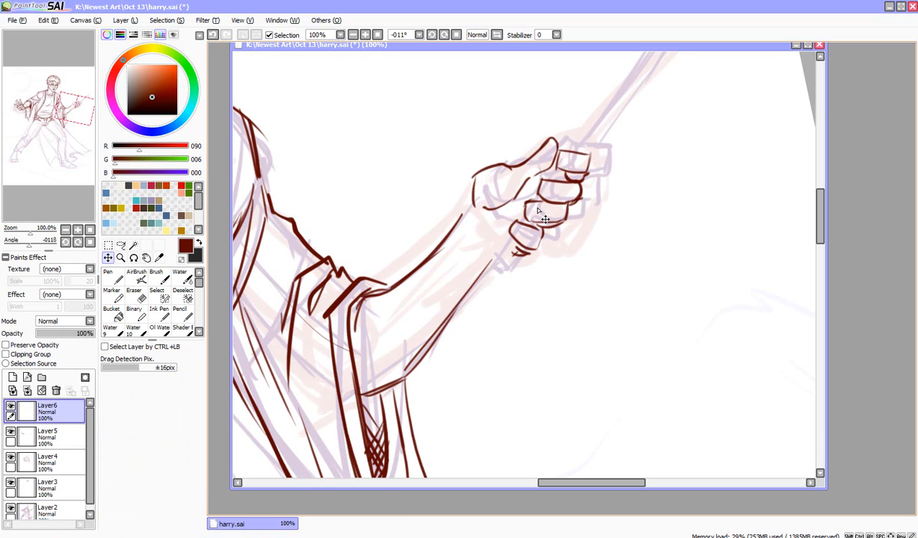
pyautogui.hotkey('ctrl', 't')
pyautogui.moveTo(619, 111); pyautogui.dragTo(611, 95)
pyautogui.moveTo(522, 178)
pyautogui.mouseDown()
pyautogui.moveTo(521, 169)
pyautogui.moveTo(529, 178)
pyautogui.moveTo(508, 172)
pyautogui.mouseUp()
pyautogui.moveTo(584, 110); pyautogui.dragTo(596, 119)
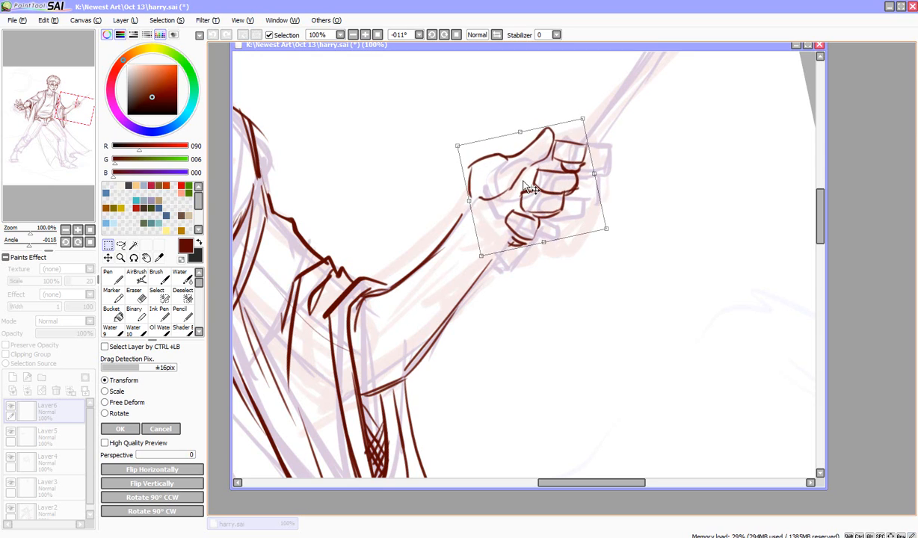
pyautogui.moveTo(524, 182); pyautogui.dragTo(527, 191)
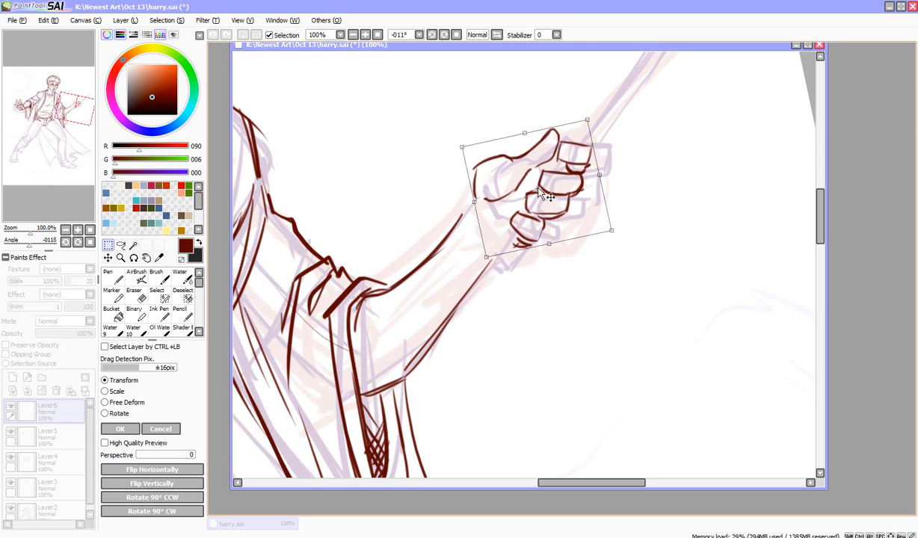
pyautogui.press('Return')
# Lasso the four fingers of the wand hand, transform them slightly smaller and tilted to sit further from the thumb, and deselect.
pyautogui.click(497, 35)
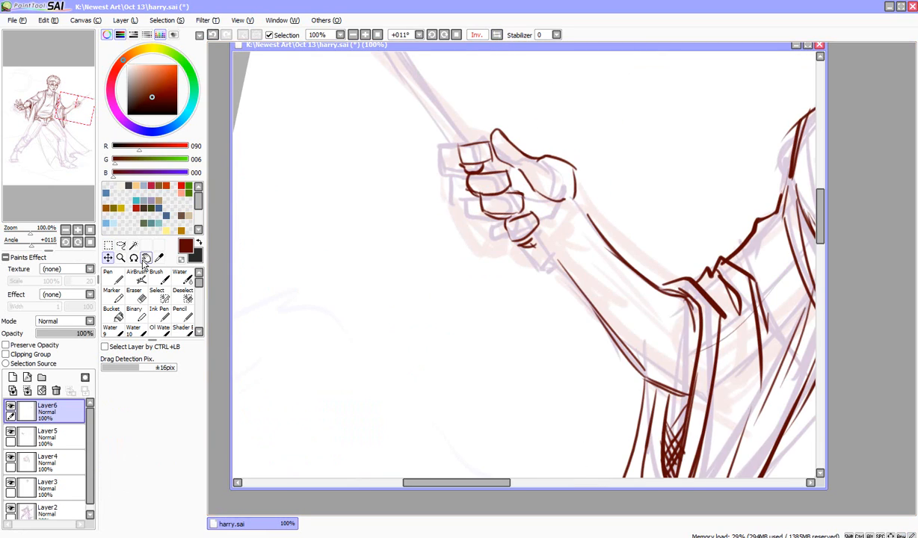
pyautogui.moveTo(33, 231); pyautogui.dragTo(25, 231)
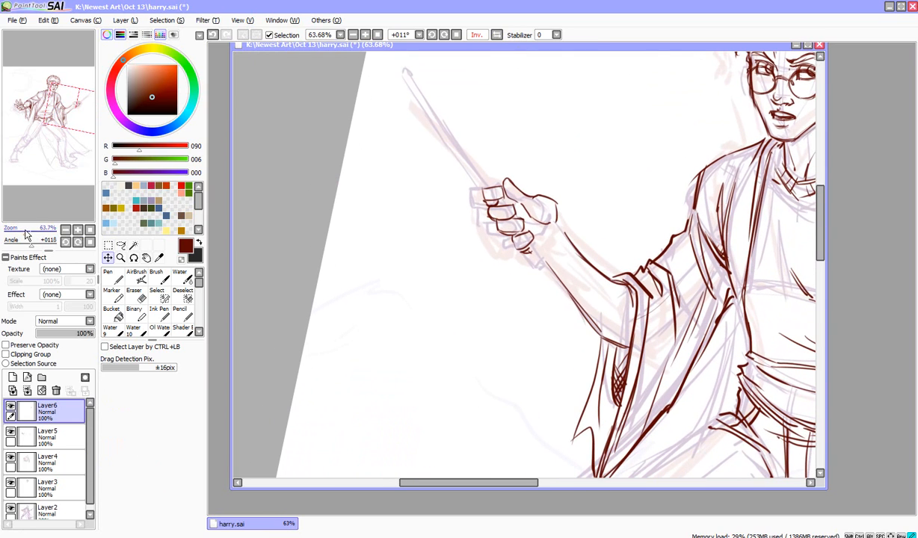
pyautogui.click(155, 275)
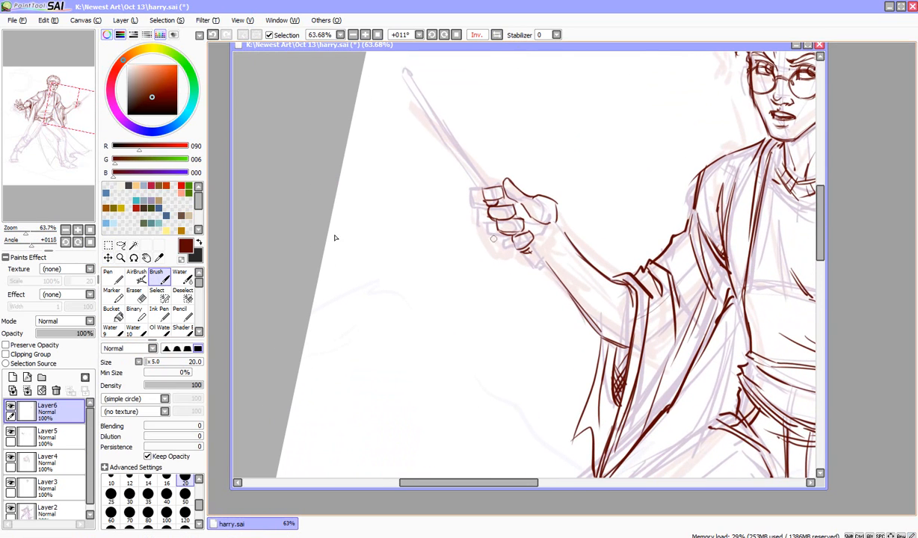
pyautogui.click(121, 245)
pyautogui.moveTo(491, 182)
pyautogui.mouseDown()
pyautogui.moveTo(496, 261)
pyautogui.moveTo(522, 270)
pyautogui.mouseUp()
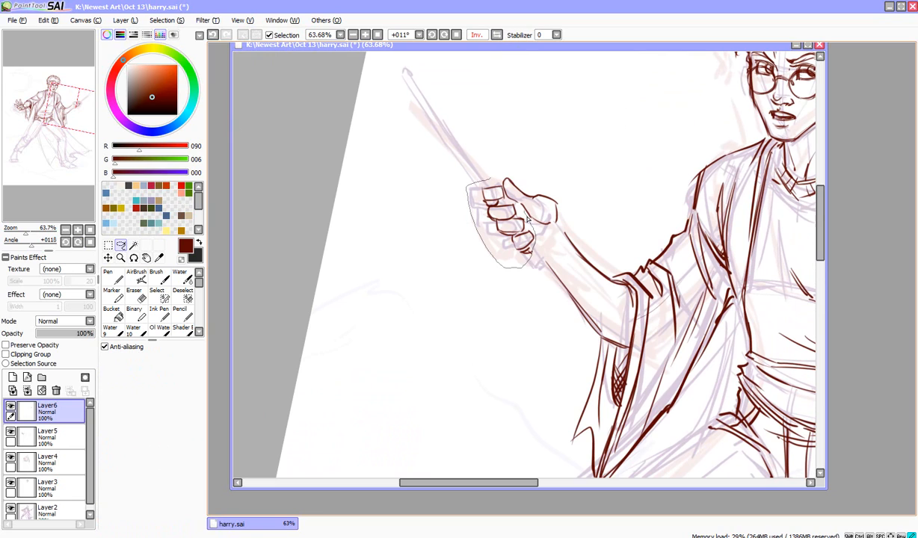
pyautogui.moveTo(508, 193); pyautogui.dragTo(496, 182)
pyautogui.moveTo(520, 236)
pyautogui.mouseDown()
pyautogui.moveTo(507, 237)
pyautogui.moveTo(513, 247)
pyautogui.mouseUp()
pyautogui.hotkey('ctrl', 't')
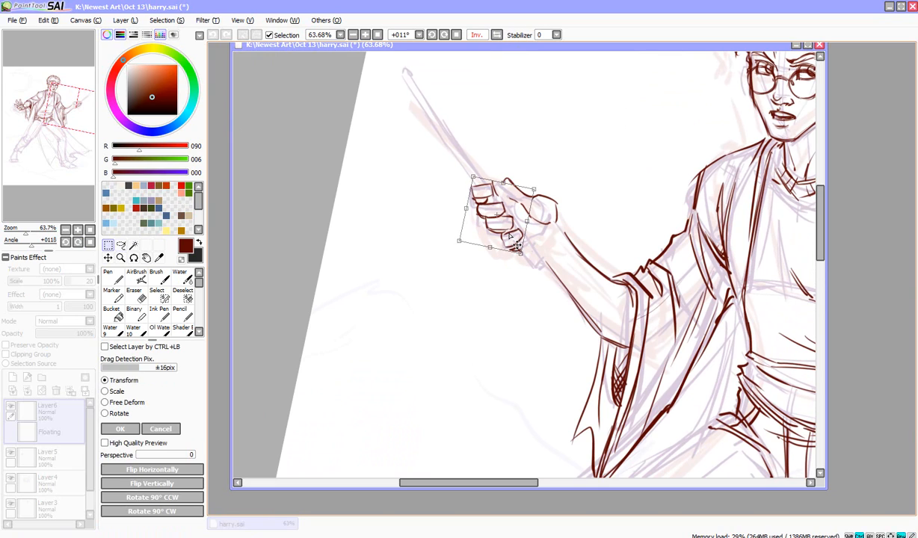
pyautogui.moveTo(564, 159); pyautogui.dragTo(565, 175)
pyautogui.moveTo(495, 236)
pyautogui.mouseDown()
pyautogui.moveTo(479, 238)
pyautogui.moveTo(494, 241)
pyautogui.mouseUp()
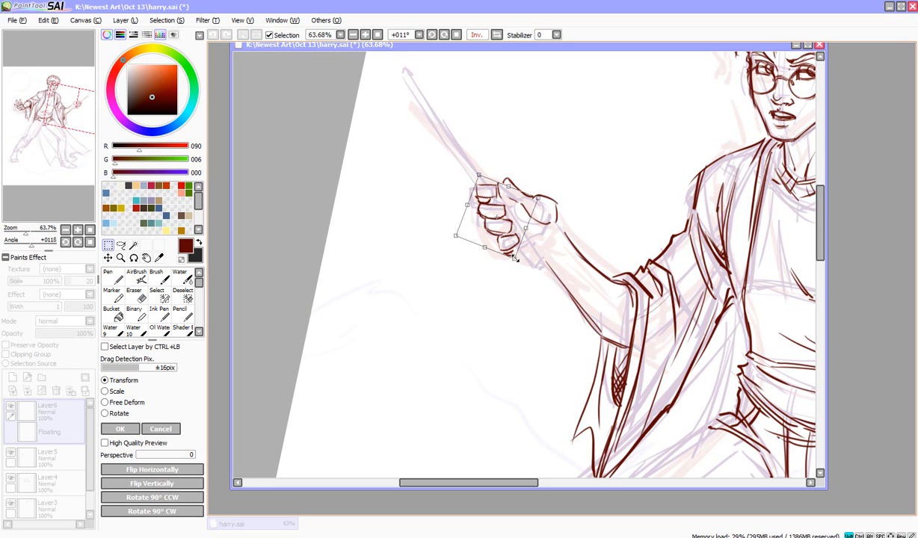
pyautogui.moveTo(514, 259); pyautogui.dragTo(516, 220)
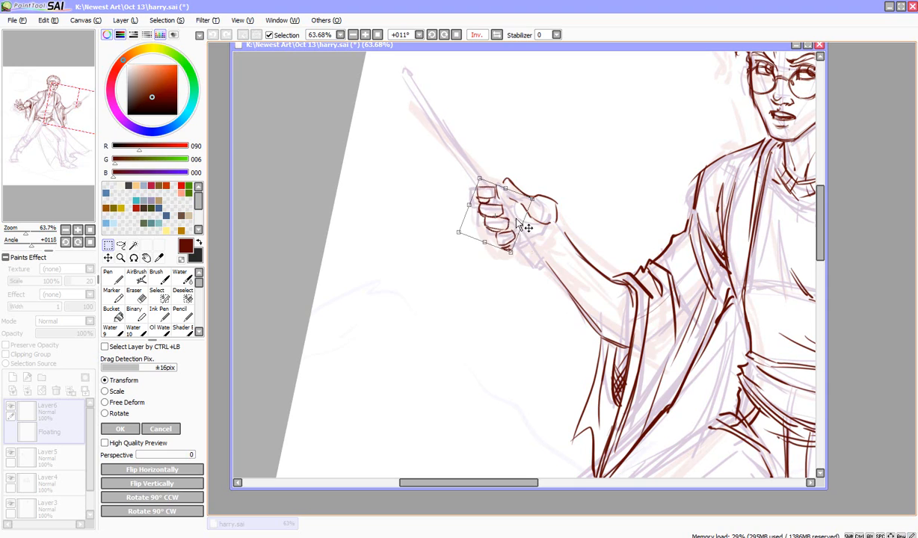
pyautogui.press('Return')
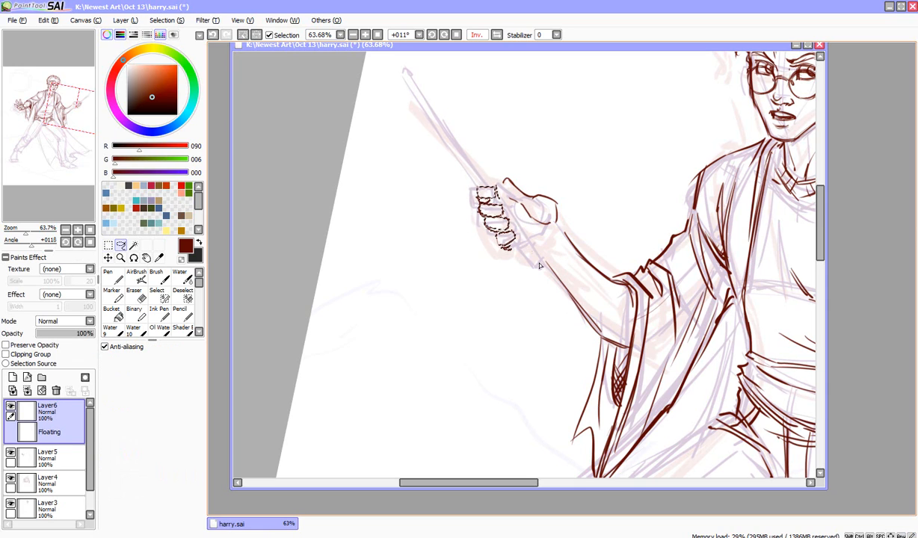
pyautogui.click(166, 20)
pyautogui.click(168, 34)
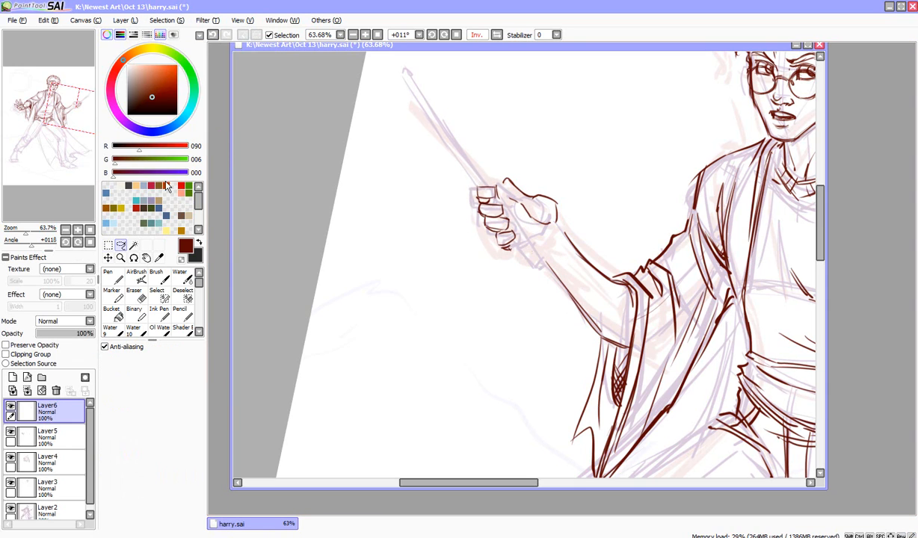
# Darken the thumb's outer contour and draw the heel of the palm joining the fingers to the wrist.
pyautogui.click(156, 277)
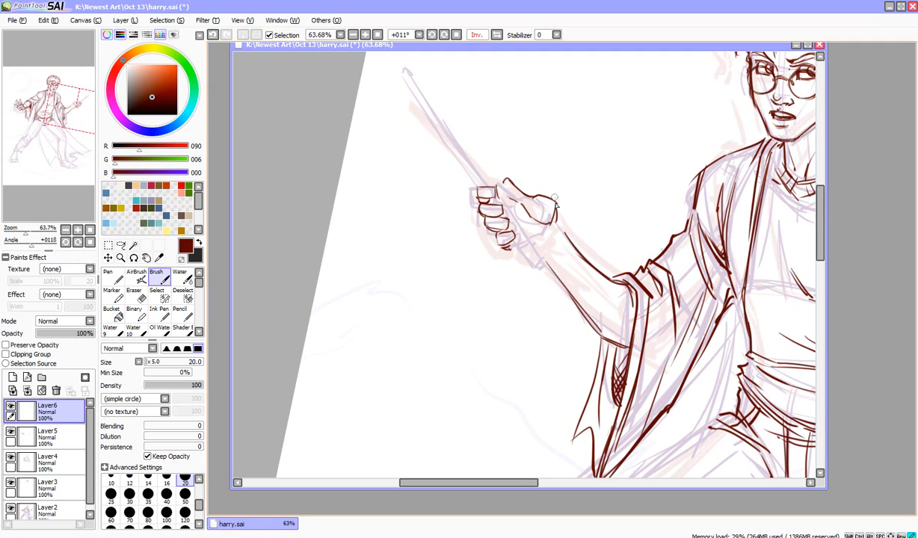
pyautogui.moveTo(555, 199)
pyautogui.mouseDown()
pyautogui.moveTo(551, 224)
pyautogui.moveTo(537, 240)
pyautogui.mouseUp()
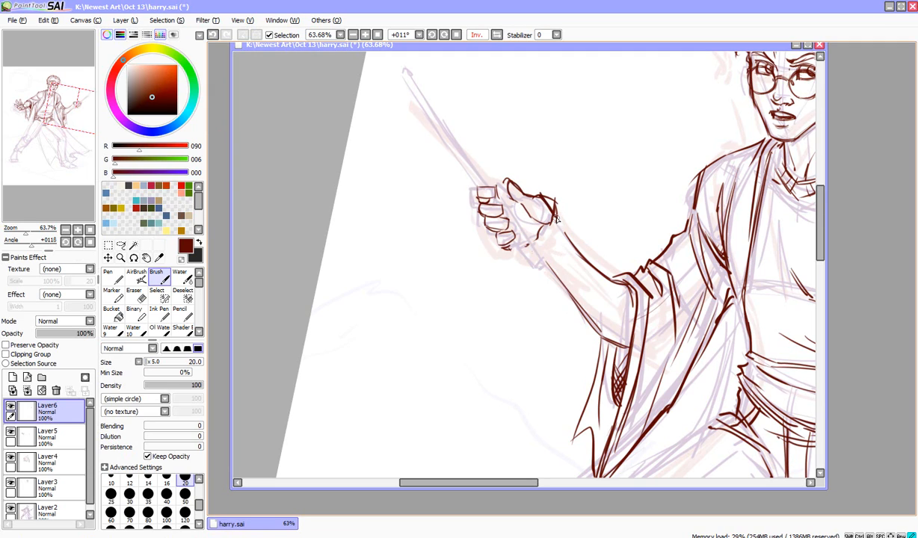
pyautogui.moveTo(557, 218); pyautogui.dragTo(533, 245)
pyautogui.moveTo(535, 213)
pyautogui.mouseDown()
pyautogui.moveTo(523, 246)
pyautogui.moveTo(541, 257)
pyautogui.mouseUp()
pyautogui.press('e')
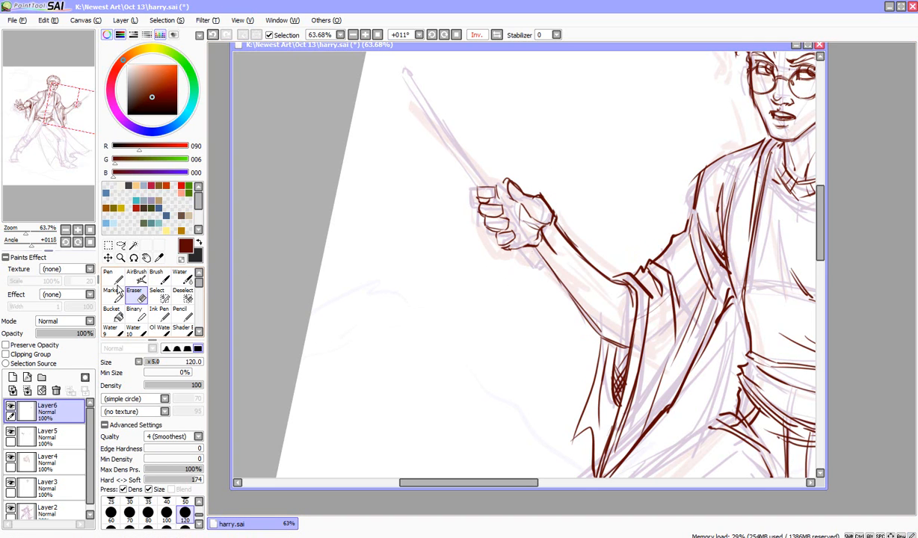
# Flip the view back and draw the long tapering wand from the fist up to its tip.
pyautogui.moveTo(27, 229)
pyautogui.mouseDown()
pyautogui.moveTo(16, 230)
pyautogui.moveTo(23, 229)
pyautogui.mouseUp()
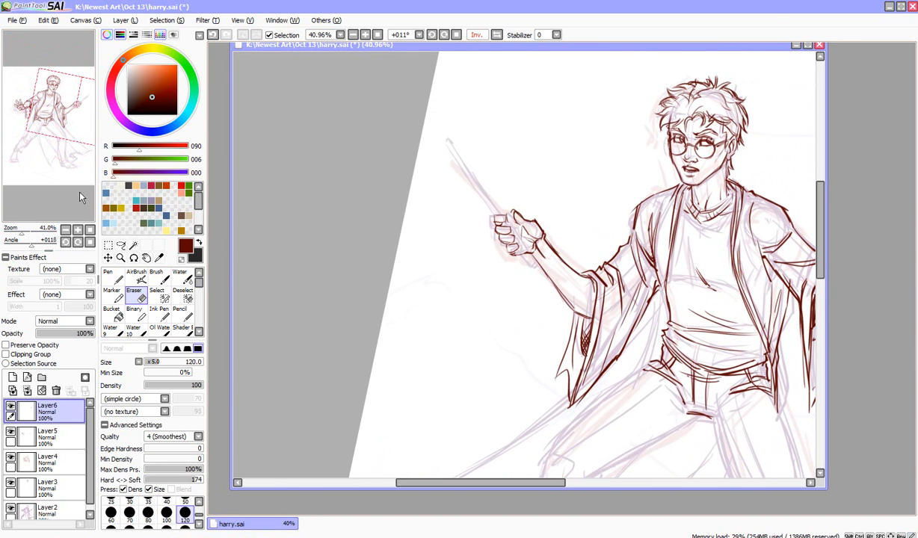
pyautogui.click(477, 35)
pyautogui.press('b')
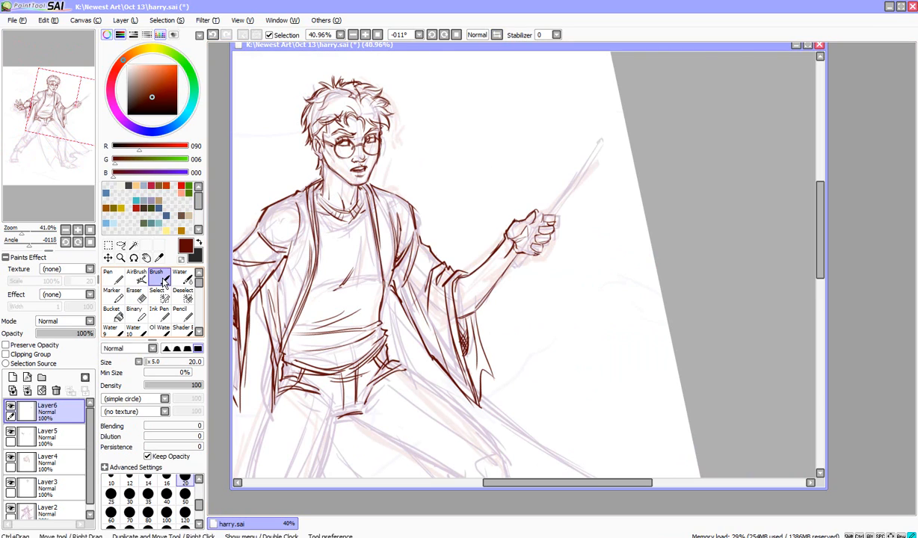
pyautogui.moveTo(540, 212); pyautogui.dragTo(591, 140)
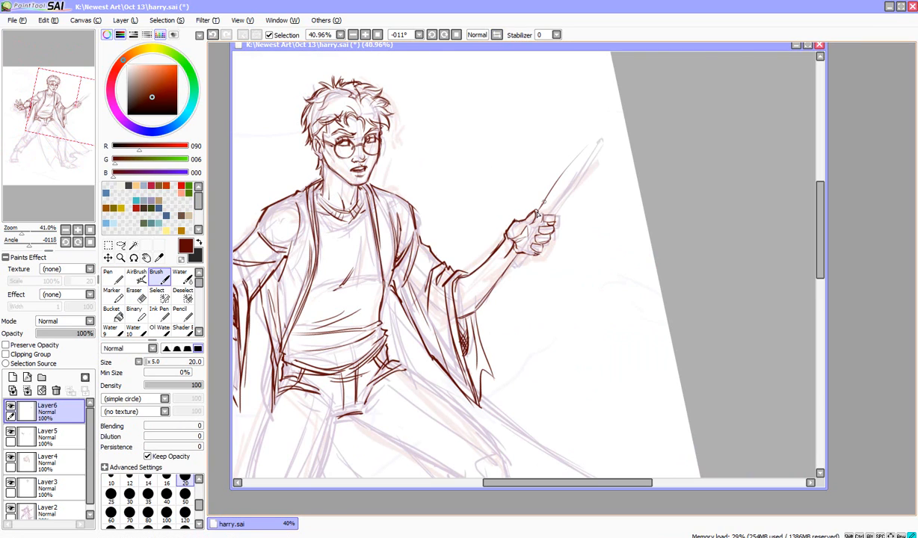
pyautogui.moveTo(541, 205)
pyautogui.mouseDown()
pyautogui.moveTo(601, 121)
pyautogui.moveTo(550, 204)
pyautogui.mouseUp()
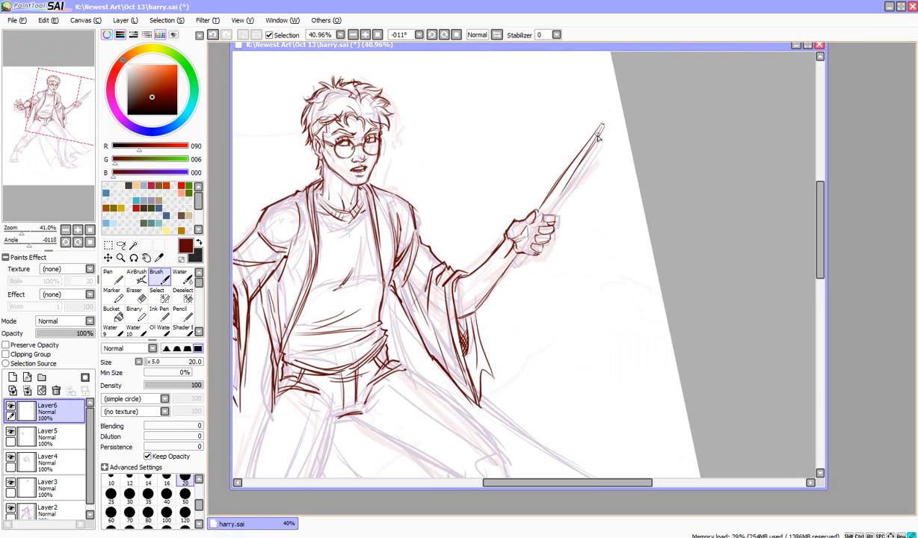
pyautogui.moveTo(600, 130); pyautogui.dragTo(541, 215)
pyautogui.moveTo(558, 180)
pyautogui.mouseDown()
pyautogui.moveTo(520, 242)
pyautogui.moveTo(559, 199)
pyautogui.mouseUp()
pyautogui.moveTo(531, 237); pyautogui.dragTo(599, 136)
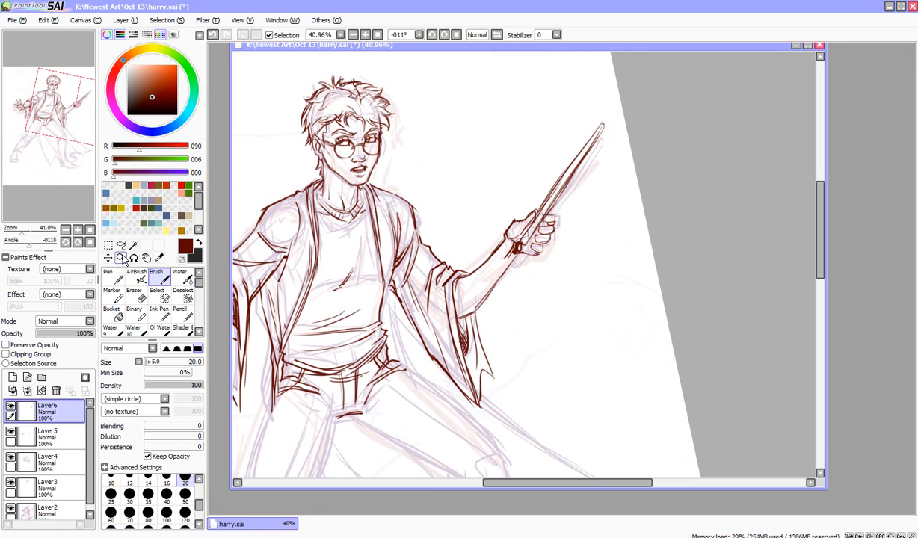
# Erase and redraw the fingers closed around the wand handle, then strengthen the thumb outline and the forearm's lower edge.
pyautogui.click(120, 258)
pyautogui.click(537, 243)
pyautogui.click(533, 232)
pyautogui.click(169, 279)
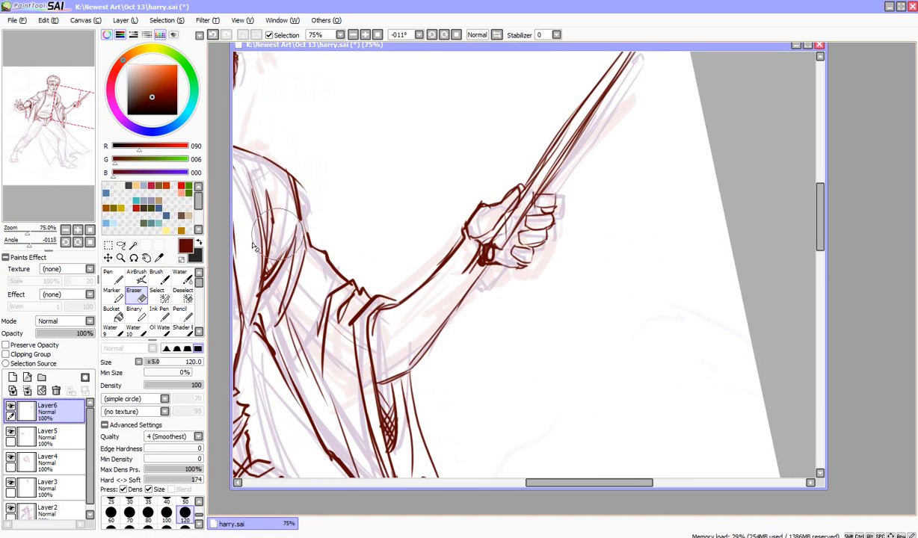
pyautogui.press('e')
pyautogui.click(170, 278)
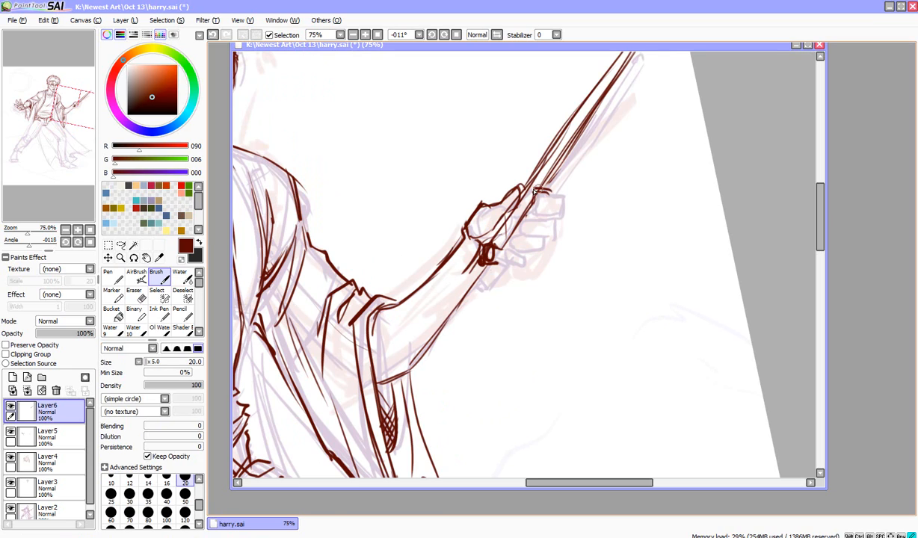
pyautogui.moveTo(534, 190)
pyautogui.mouseDown()
pyautogui.moveTo(555, 190)
pyautogui.moveTo(533, 251)
pyautogui.moveTo(504, 272)
pyautogui.moveTo(515, 263)
pyautogui.moveTo(490, 260)
pyautogui.mouseUp()
pyautogui.moveTo(505, 202)
pyautogui.mouseDown()
pyautogui.moveTo(516, 187)
pyautogui.moveTo(513, 203)
pyautogui.moveTo(461, 242)
pyautogui.mouseUp()
pyautogui.moveTo(491, 277); pyautogui.dragTo(409, 370)
pyautogui.moveTo(462, 307); pyautogui.dragTo(407, 371)
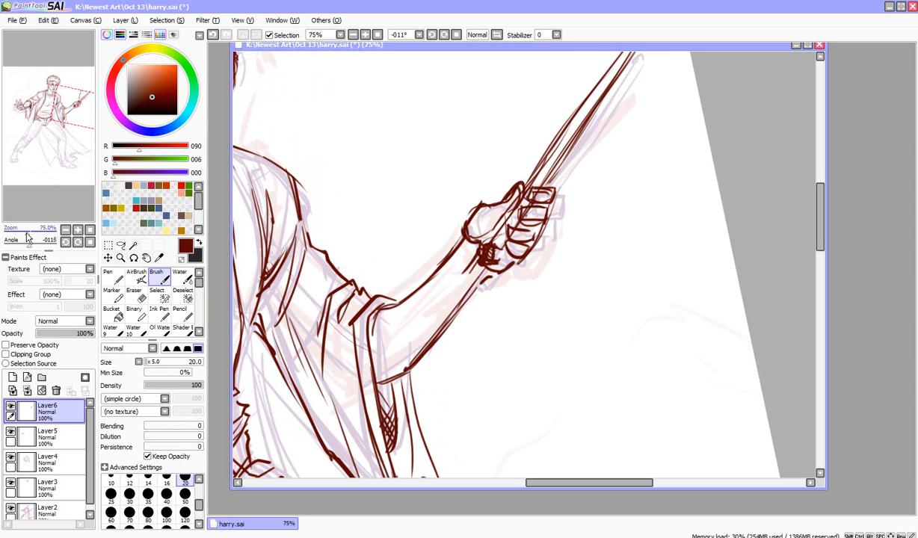
# Mirror the view and erase the whole wand hand together with the wand handle inside it.
pyautogui.moveTo(27, 233); pyautogui.dragTo(19, 238)
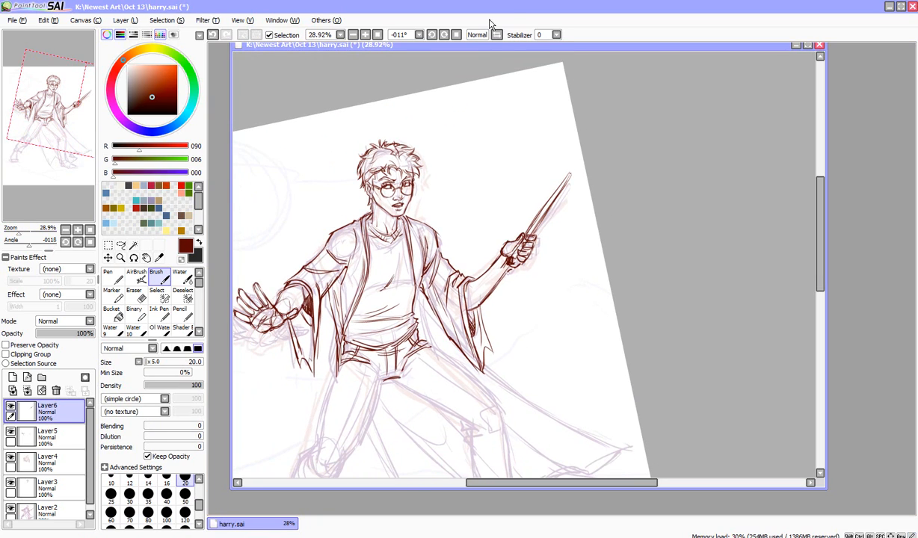
pyautogui.click(476, 35)
pyautogui.moveTo(422, 484); pyautogui.dragTo(458, 485)
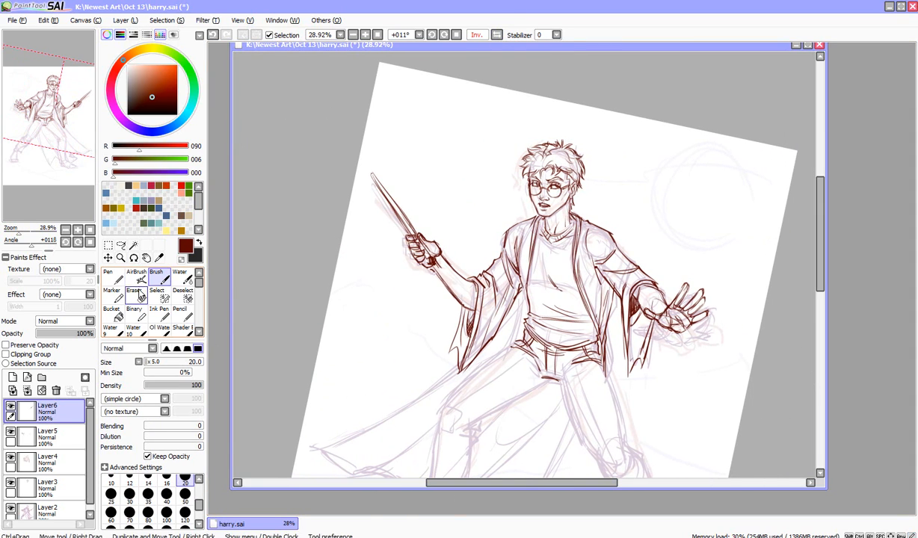
pyautogui.click(120, 257)
pyautogui.click(415, 255)
pyautogui.click(415, 256)
pyautogui.click(416, 256)
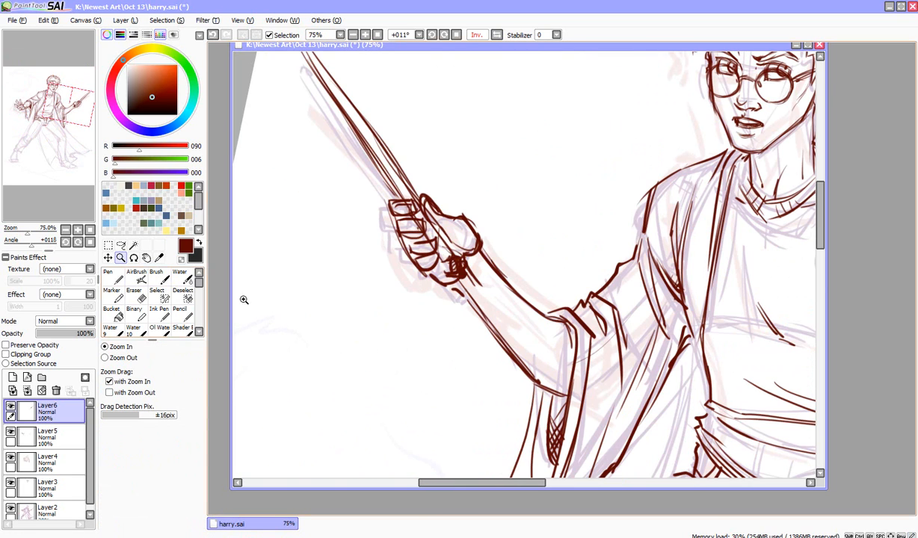
pyautogui.click(140, 297)
pyautogui.moveTo(435, 188)
pyautogui.mouseDown()
pyautogui.moveTo(442, 191)
pyautogui.moveTo(433, 296)
pyautogui.mouseUp()
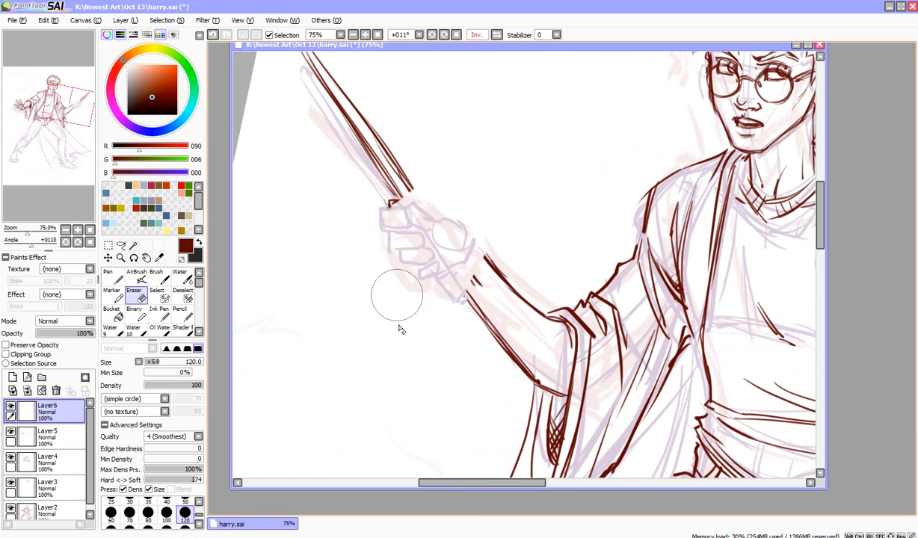
# Extend the wand's shaft lines down through the faded hand sketch towards the wrist.
pyautogui.click(156, 276)
pyautogui.moveTo(385, 174); pyautogui.dragTo(416, 221)
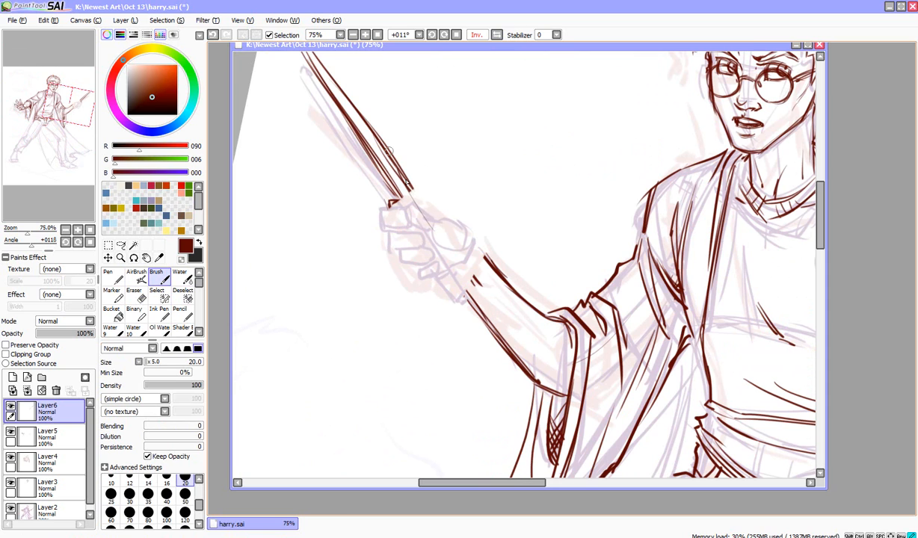
pyautogui.moveTo(379, 152); pyautogui.dragTo(434, 245)
pyautogui.moveTo(394, 183); pyautogui.dragTo(440, 253)
pyautogui.moveTo(368, 157); pyautogui.dragTo(421, 254)
pyautogui.moveTo(385, 183); pyautogui.dragTo(438, 275)
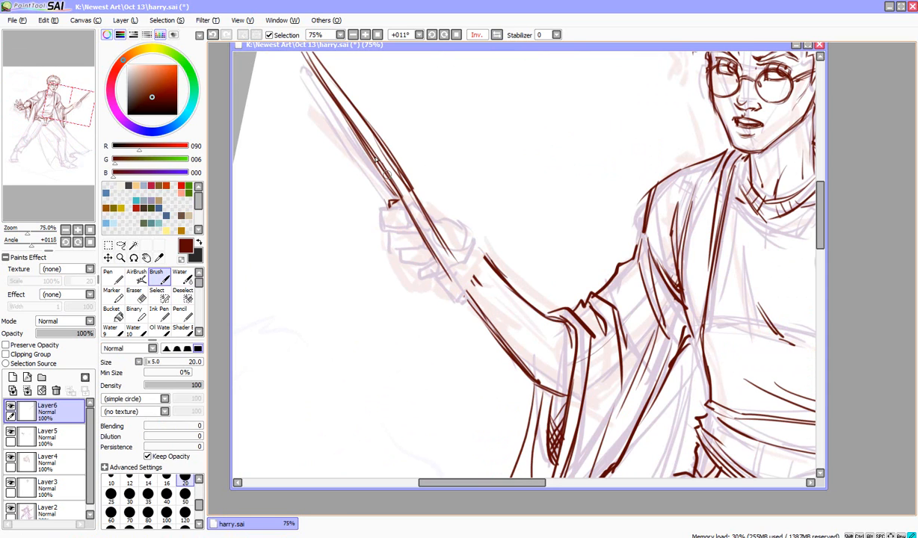
pyautogui.moveTo(363, 154); pyautogui.dragTo(432, 268)
pyautogui.moveTo(397, 185); pyautogui.dragTo(444, 260)
# Erase the entire wand linework down to the wrist.
pyautogui.moveTo(54, 229); pyautogui.dragTo(29, 224)
pyautogui.click(140, 296)
pyautogui.moveTo(352, 92)
pyautogui.mouseDown()
pyautogui.moveTo(414, 206)
pyautogui.moveTo(429, 200)
pyautogui.moveTo(415, 172)
pyautogui.moveTo(384, 211)
pyautogui.mouseUp()
# Draw a straighter, steeper wand with a capped tip, running through the faded hand to a handle end at the wrist.
pyautogui.click(157, 277)
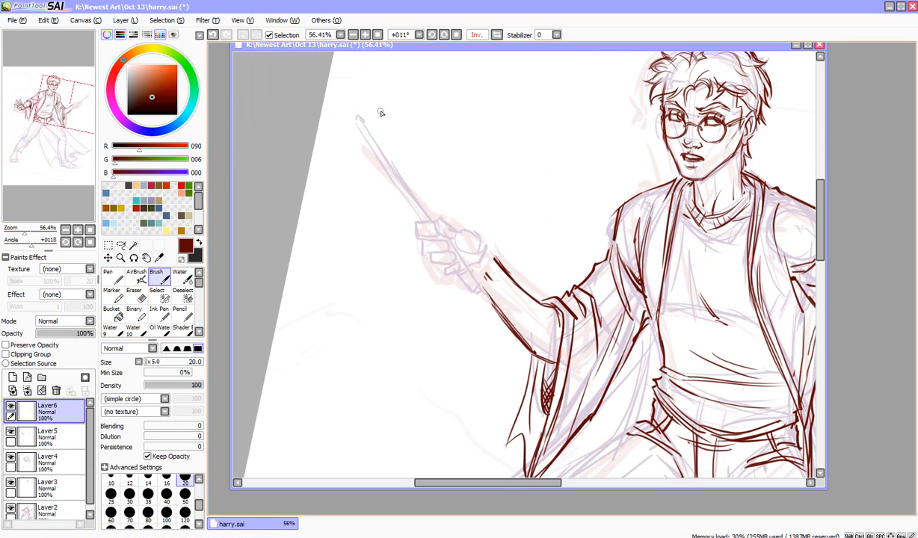
pyautogui.moveTo(380, 112); pyautogui.dragTo(436, 236)
pyautogui.moveTo(407, 191); pyautogui.dragTo(478, 298)
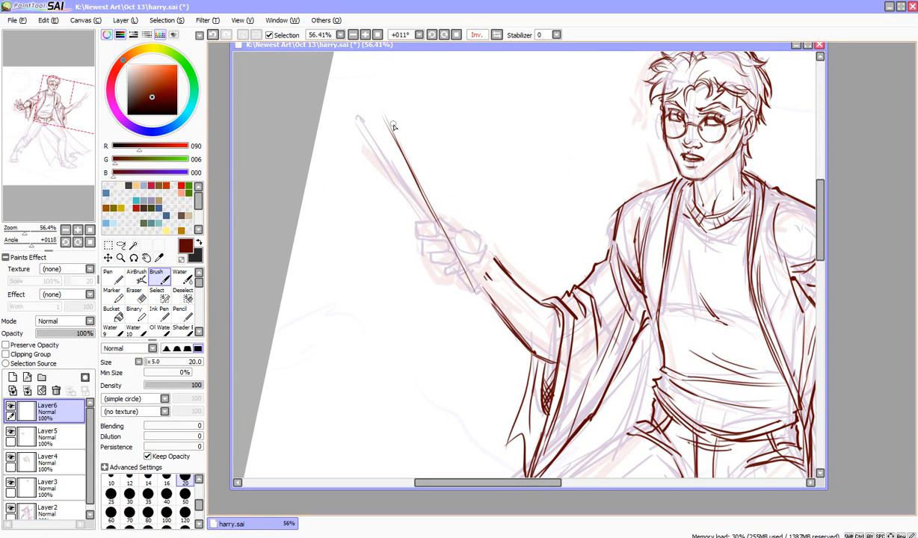
pyautogui.moveTo(389, 118); pyautogui.dragTo(426, 215)
pyautogui.moveTo(386, 136); pyautogui.dragTo(458, 270)
pyautogui.moveTo(419, 201)
pyautogui.mouseDown()
pyautogui.moveTo(479, 286)
pyautogui.moveTo(467, 280)
pyautogui.mouseUp()
pyautogui.moveTo(438, 229); pyautogui.dragTo(465, 282)
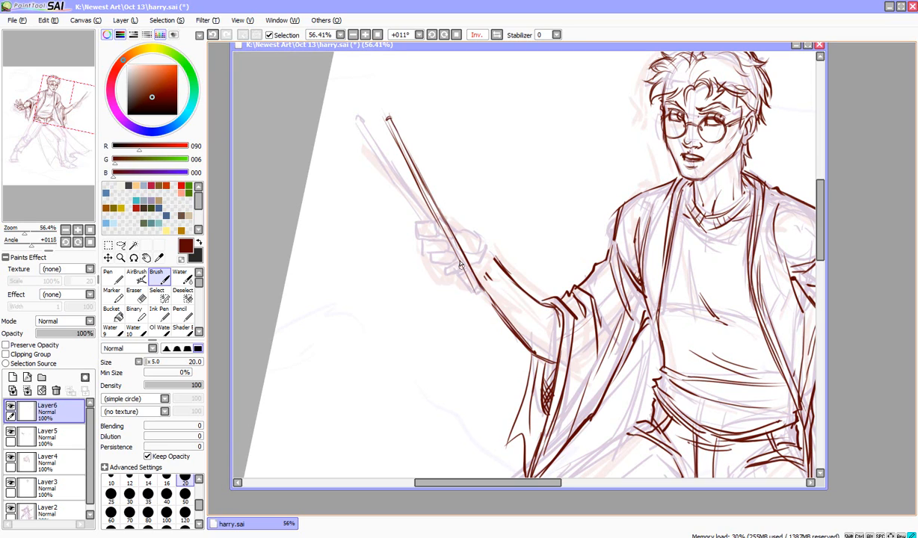
pyautogui.moveTo(440, 250); pyautogui.dragTo(481, 294)
# Add a new layer and draw the curled fingers gripping the wand handle on it.
pyautogui.click(134, 257)
pyautogui.moveTo(286, 230); pyautogui.dragTo(322, 299)
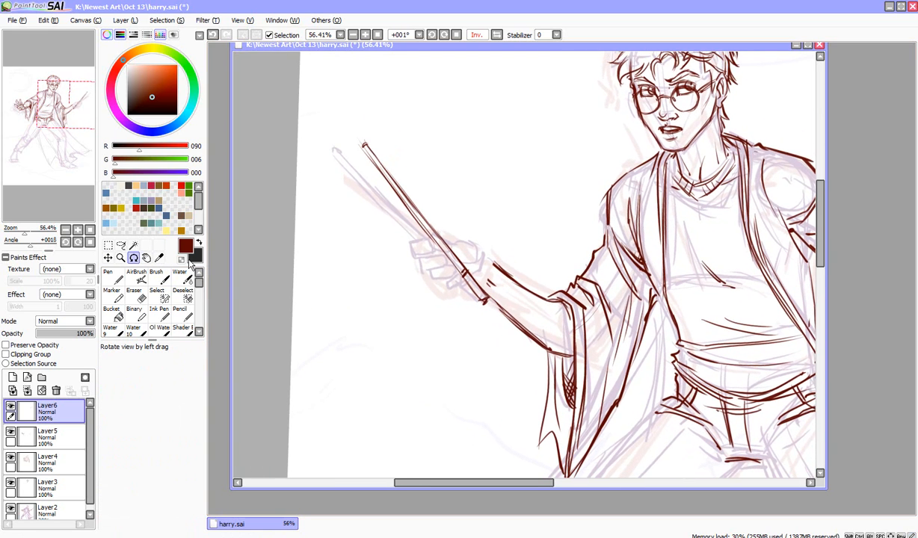
pyautogui.click(121, 257)
pyautogui.click(505, 309)
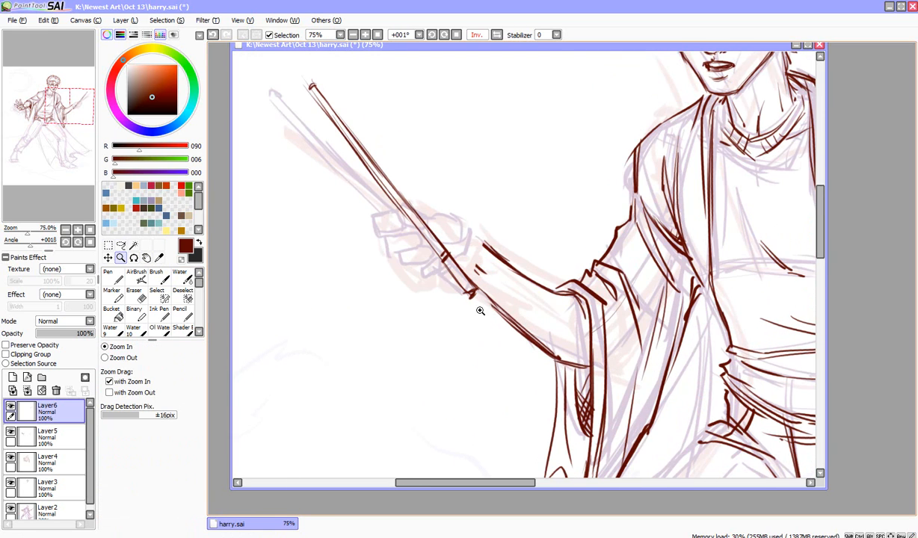
pyautogui.click(156, 277)
pyautogui.click(13, 377)
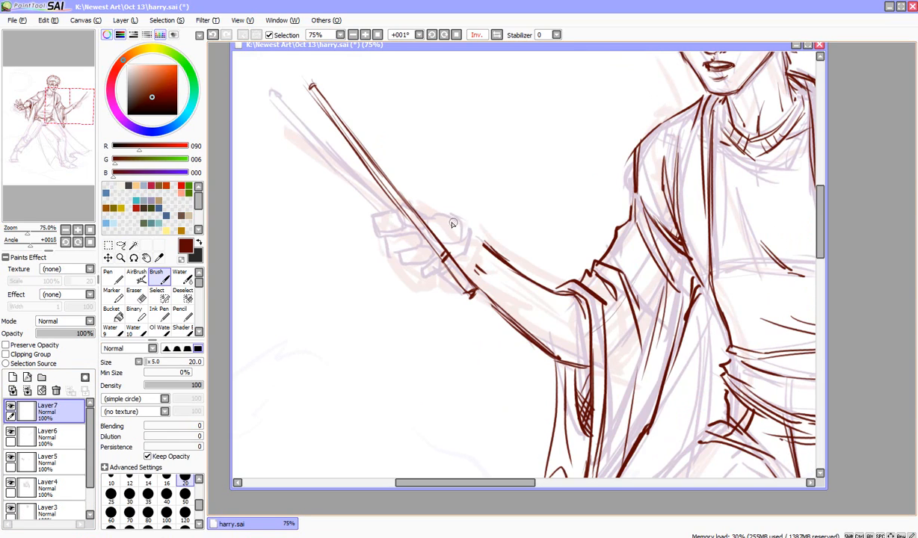
pyautogui.moveTo(417, 210)
pyautogui.mouseDown()
pyautogui.moveTo(437, 223)
pyautogui.moveTo(421, 215)
pyautogui.moveTo(457, 221)
pyautogui.moveTo(460, 252)
pyautogui.moveTo(468, 236)
pyautogui.moveTo(461, 219)
pyautogui.moveTo(467, 224)
pyautogui.moveTo(416, 209)
pyautogui.moveTo(483, 247)
pyautogui.moveTo(475, 230)
pyautogui.moveTo(472, 249)
pyautogui.moveTo(480, 241)
pyautogui.moveTo(490, 252)
pyautogui.moveTo(461, 219)
pyautogui.moveTo(383, 208)
pyautogui.moveTo(409, 221)
pyautogui.moveTo(390, 223)
pyautogui.moveTo(410, 222)
pyautogui.moveTo(399, 245)
pyautogui.moveTo(423, 242)
pyautogui.moveTo(418, 228)
pyautogui.moveTo(398, 244)
pyautogui.moveTo(413, 244)
pyautogui.moveTo(406, 251)
pyautogui.moveTo(416, 259)
pyautogui.moveTo(439, 254)
pyautogui.moveTo(416, 241)
pyautogui.moveTo(424, 272)
pyautogui.mouseUp()
pyautogui.moveTo(424, 272)
pyautogui.mouseDown()
pyautogui.moveTo(478, 257)
pyautogui.moveTo(467, 254)
pyautogui.moveTo(440, 262)
pyautogui.mouseUp()
pyautogui.moveTo(430, 258)
pyautogui.mouseDown()
pyautogui.moveTo(419, 269)
pyautogui.moveTo(449, 274)
pyautogui.mouseUp()
# Draw the index finger and thumb wrapped over the wand handle, and erase the rough line along the back of the hand.
pyautogui.moveTo(384, 210)
pyautogui.mouseDown()
pyautogui.moveTo(395, 225)
pyautogui.moveTo(427, 211)
pyautogui.moveTo(429, 229)
pyautogui.moveTo(443, 235)
pyautogui.mouseUp()
pyautogui.moveTo(416, 199); pyautogui.dragTo(450, 214)
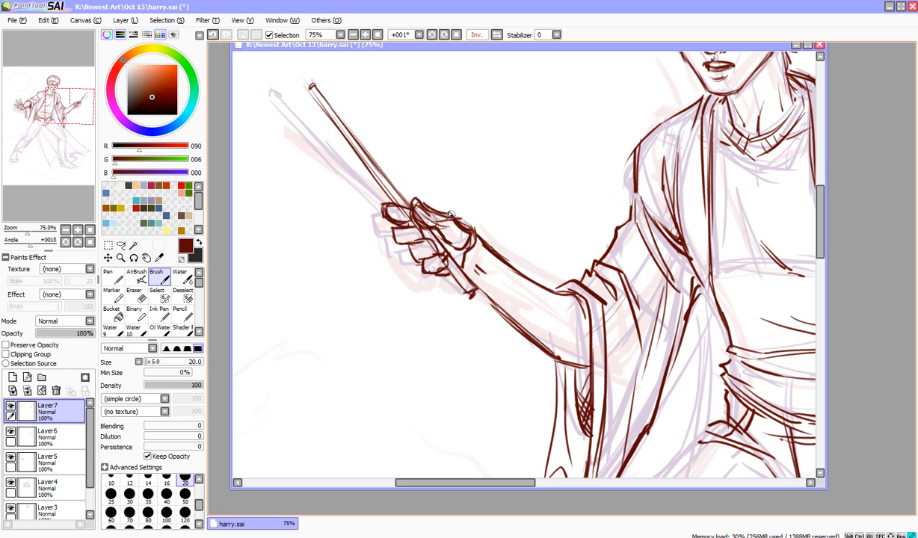
pyautogui.press('e')
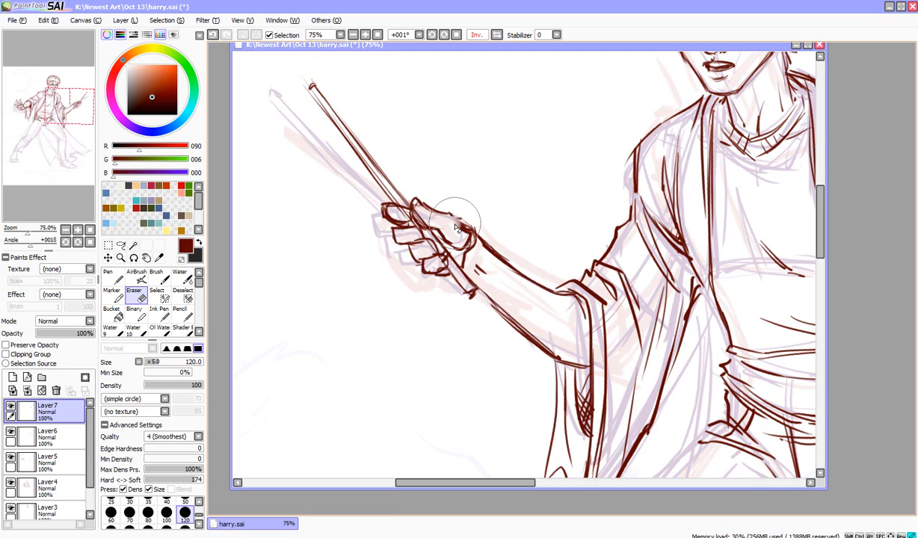
pyautogui.click(157, 278)
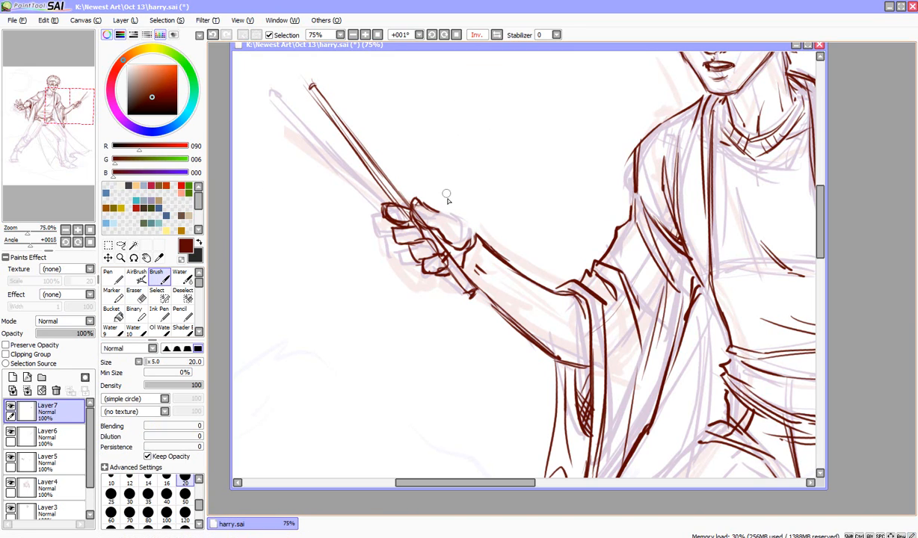
# Redraw the thumb and the back of the hand to meet the wrist, and firm up the curled finger contours.
pyautogui.moveTo(404, 196)
pyautogui.mouseDown()
pyautogui.moveTo(459, 232)
pyautogui.moveTo(433, 201)
pyautogui.mouseUp()
pyautogui.moveTo(408, 198)
pyautogui.mouseDown()
pyautogui.moveTo(458, 248)
pyautogui.moveTo(468, 246)
pyautogui.mouseUp()
pyautogui.moveTo(473, 245); pyautogui.dragTo(495, 268)
pyautogui.moveTo(383, 202)
pyautogui.mouseDown()
pyautogui.moveTo(373, 218)
pyautogui.moveTo(405, 219)
pyautogui.moveTo(397, 243)
pyautogui.moveTo(433, 260)
pyautogui.moveTo(464, 294)
pyautogui.moveTo(454, 262)
pyautogui.mouseUp()
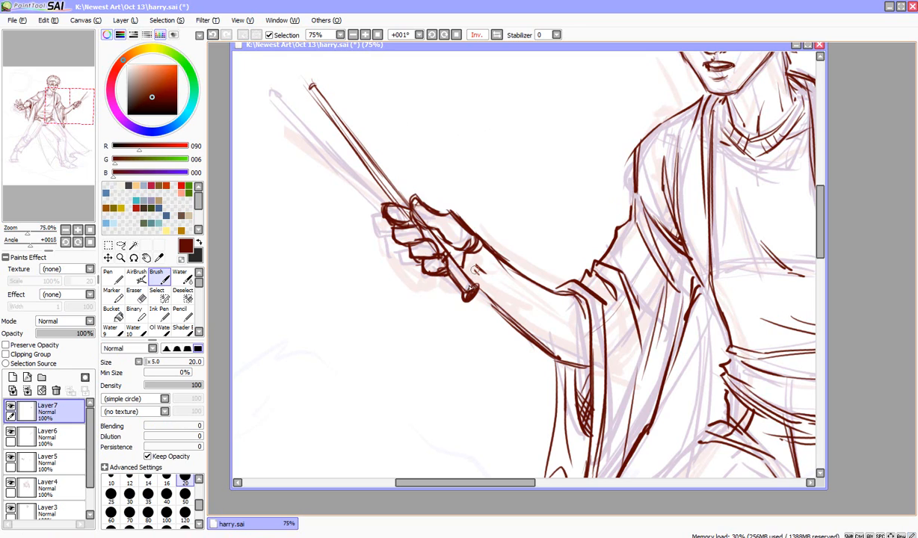
# Touch up the wand tip and rework the wand's handle end on Layer6 with a rounded knob below the fist.
pyautogui.moveTo(312, 86); pyautogui.dragTo(306, 78)
pyautogui.press('e')
pyautogui.moveTo(419, 254)
pyautogui.mouseDown()
pyautogui.moveTo(460, 292)
pyautogui.moveTo(437, 262)
pyautogui.moveTo(468, 303)
pyautogui.mouseUp()
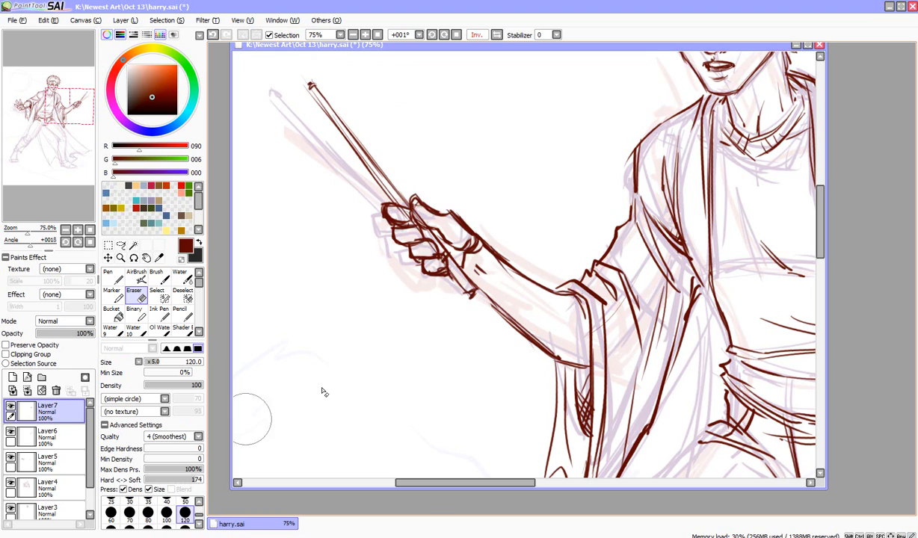
pyautogui.click(47, 437)
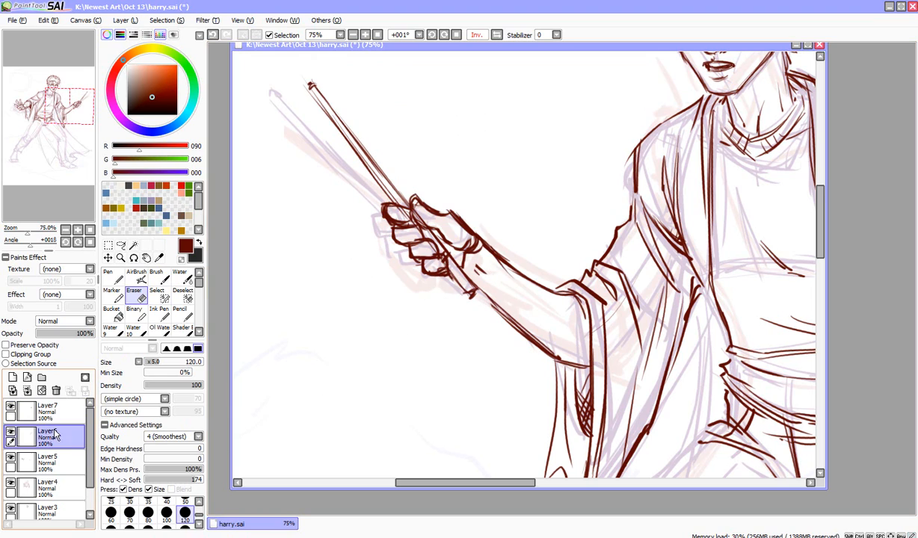
pyautogui.click(153, 278)
pyautogui.moveTo(441, 262)
pyautogui.mouseDown()
pyautogui.moveTo(465, 286)
pyautogui.moveTo(471, 279)
pyautogui.mouseUp()
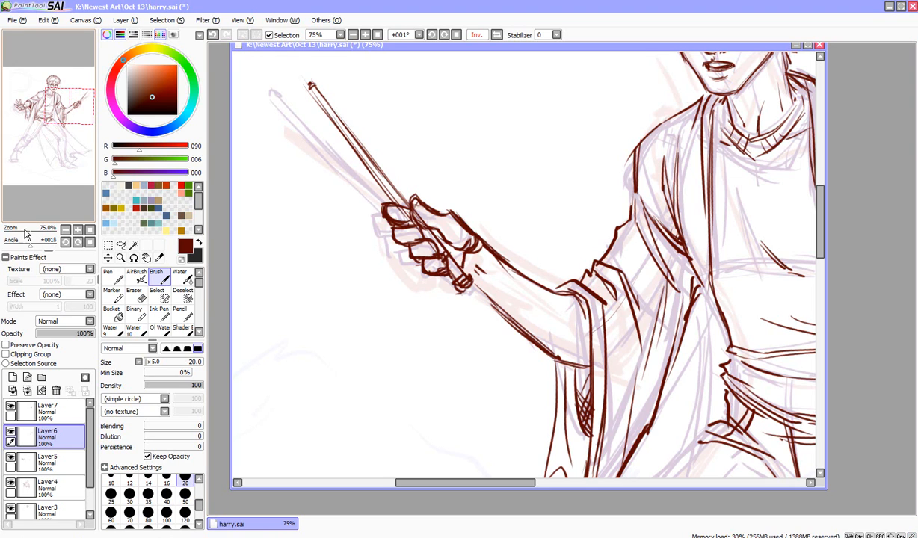
# Check the linework with the Layer2 sketch temporarily hidden, and merge Layer6 down into Layer5.
pyautogui.moveTo(25, 232); pyautogui.dragTo(17, 233)
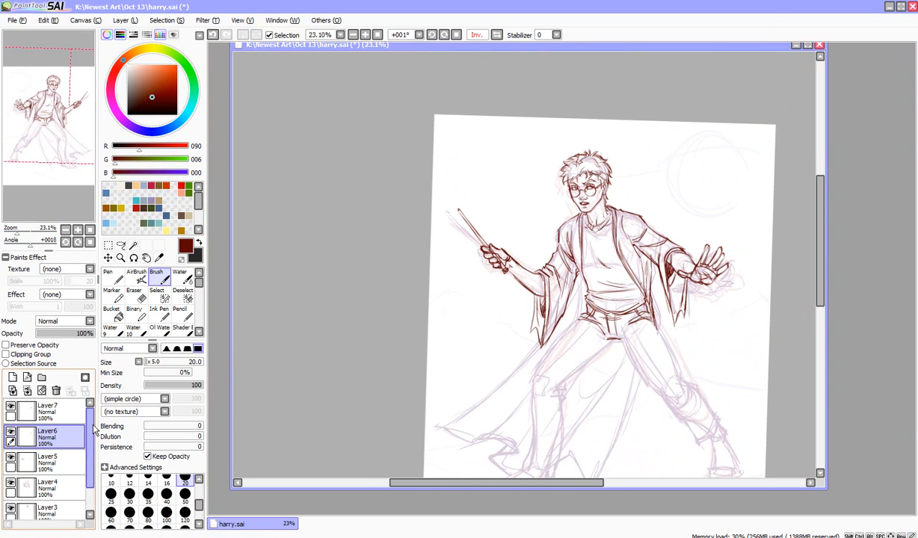
pyautogui.moveTo(91, 440); pyautogui.dragTo(90, 482)
pyautogui.click(11, 502)
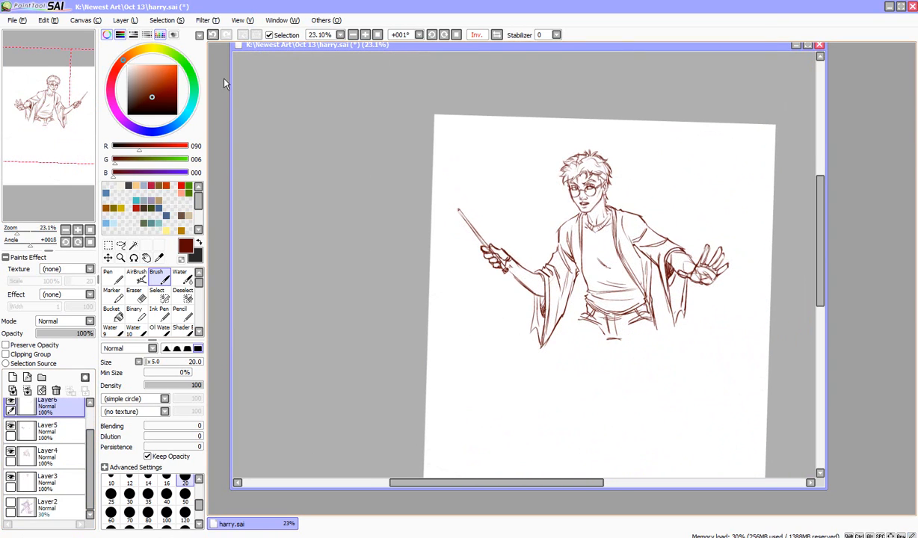
pyautogui.click(126, 20)
pyautogui.click(172, 122)
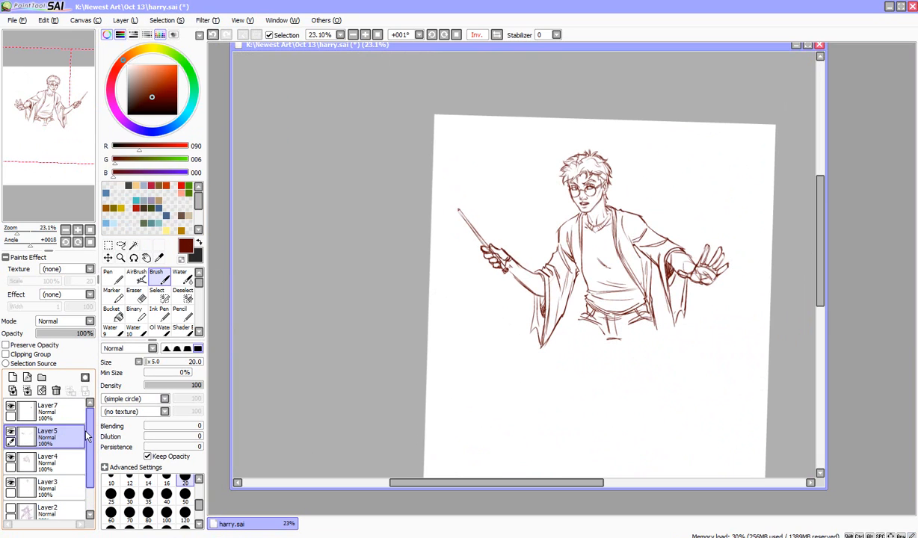
pyautogui.click(10, 510)
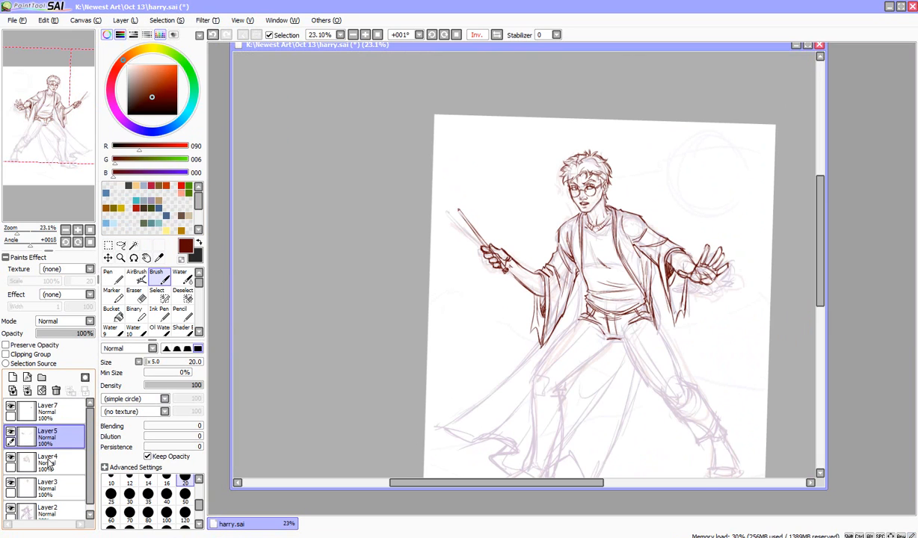
# Save the drawing as a new file named harr4y.sai in the Oct 13 folder.
pyautogui.click(16, 20)
pyautogui.click(47, 103)
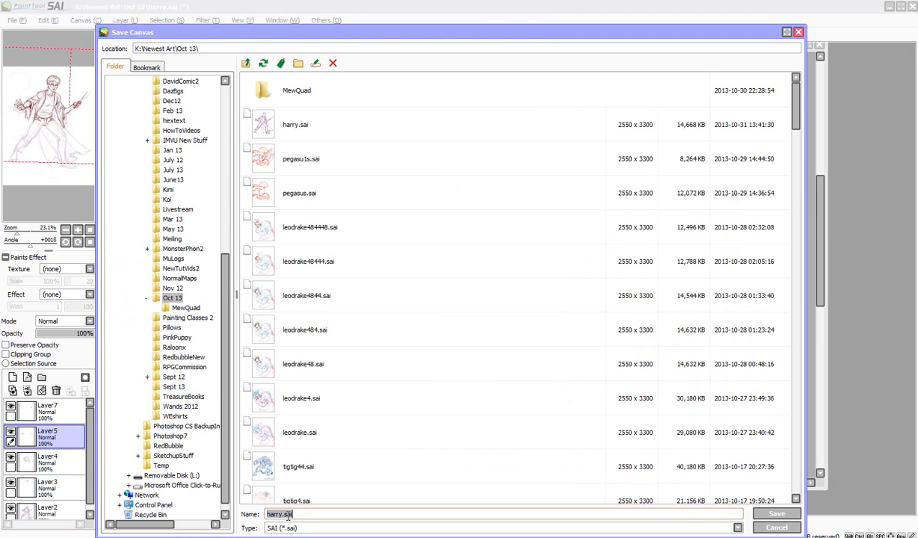
pyautogui.click(278, 515)
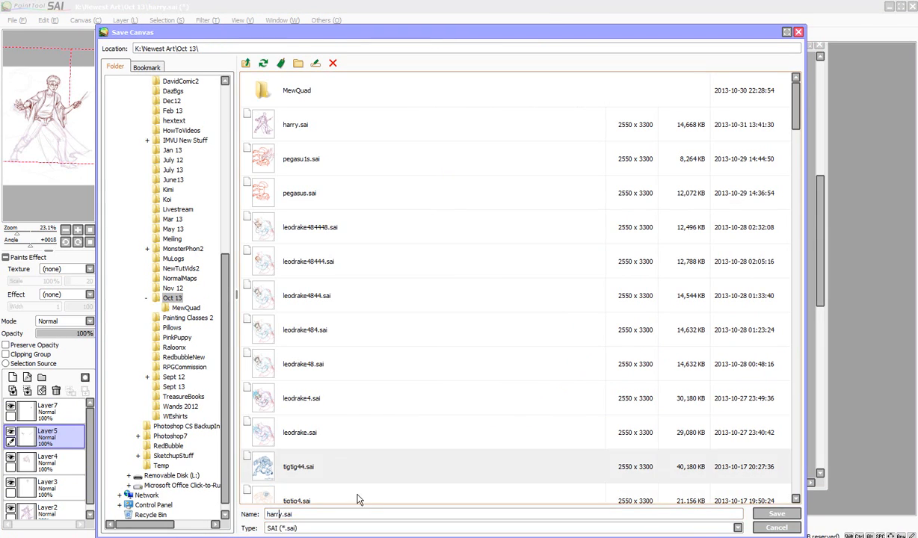
pyautogui.press('Return')
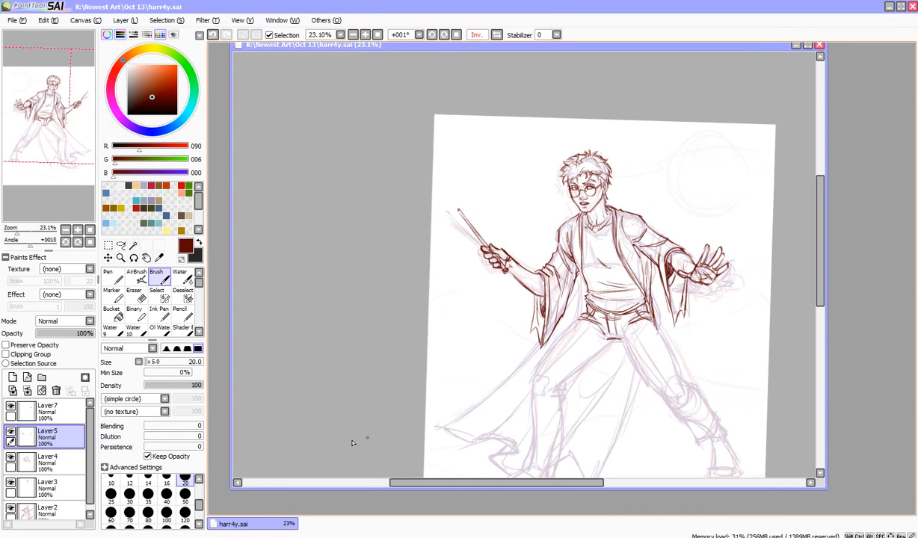
# Flip the canvas view horizontally with the whole figure in view.
pyautogui.moveTo(821, 209); pyautogui.dragTo(822, 233)
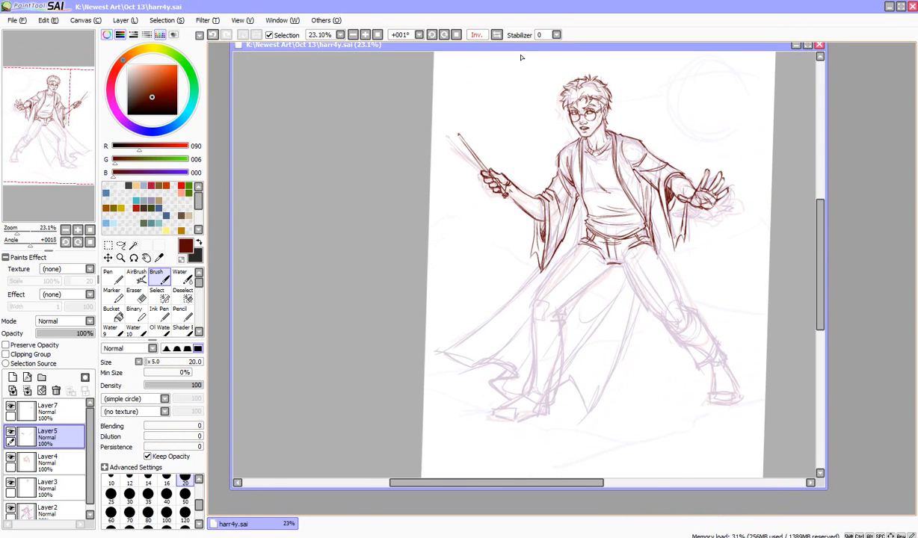
pyautogui.click(497, 36)
pyautogui.moveTo(465, 484); pyautogui.dragTo(454, 486)
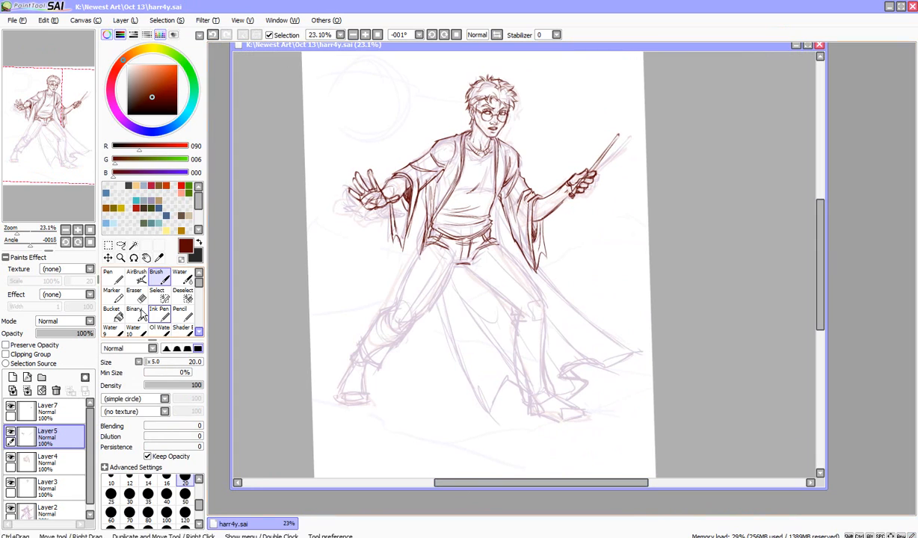
# Ink the thigh below the open hand with the brush, outlining both sides from the hip to the knee.
pyautogui.click(120, 258)
pyautogui.click(412, 307)
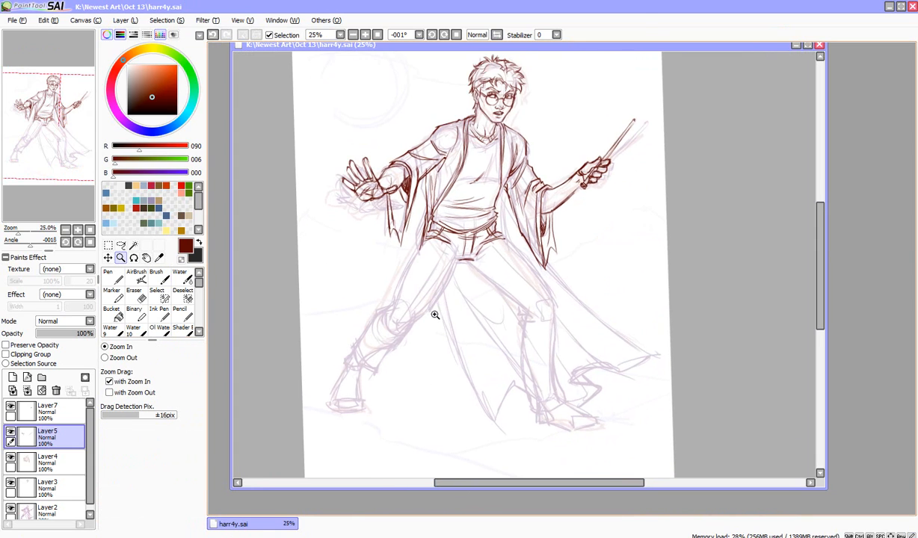
pyautogui.click(418, 303)
pyautogui.press('b')
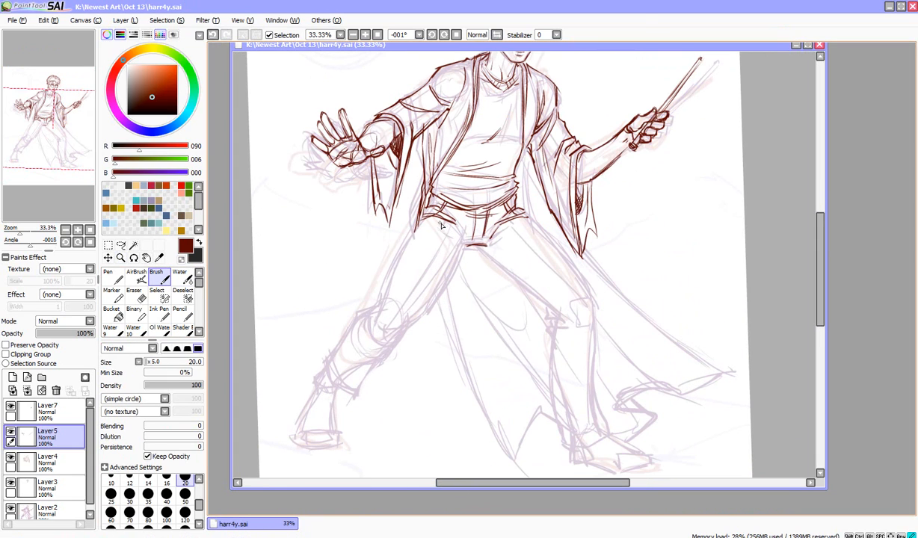
pyautogui.moveTo(442, 226)
pyautogui.mouseDown()
pyautogui.moveTo(459, 236)
pyautogui.moveTo(436, 292)
pyautogui.mouseUp()
pyautogui.moveTo(454, 261); pyautogui.dragTo(432, 297)
pyautogui.moveTo(426, 216); pyautogui.dragTo(392, 278)
pyautogui.moveTo(387, 238)
pyautogui.mouseDown()
pyautogui.moveTo(373, 295)
pyautogui.moveTo(360, 304)
pyautogui.mouseUp()
pyautogui.moveTo(435, 231)
pyautogui.mouseDown()
pyautogui.moveTo(416, 289)
pyautogui.moveTo(421, 317)
pyautogui.moveTo(391, 340)
pyautogui.mouseUp()
pyautogui.moveTo(396, 275); pyautogui.dragTo(386, 305)
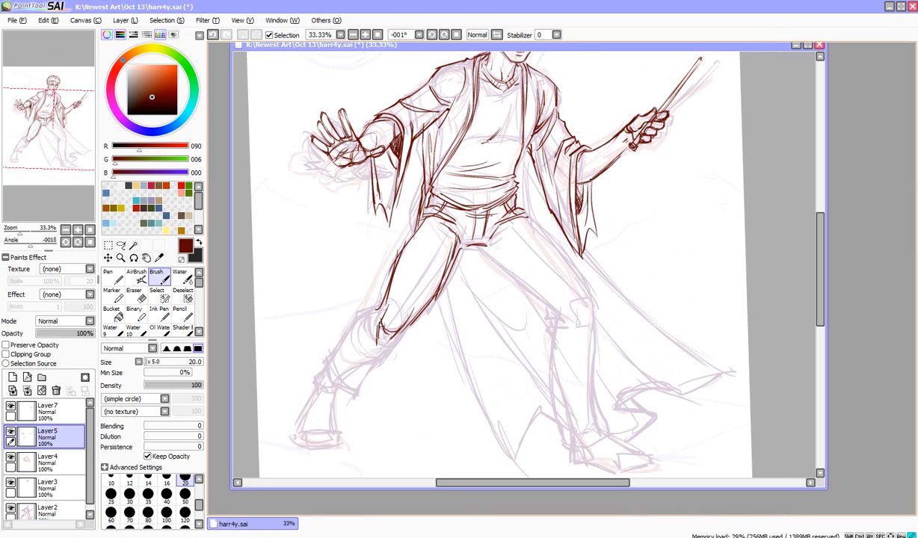
# Draw the knee fold and lower trouser leg on the open-hand side, ending in a wide cuff at the ankle.
pyautogui.moveTo(365, 320); pyautogui.dragTo(379, 335)
pyautogui.moveTo(379, 336)
pyautogui.mouseDown()
pyautogui.moveTo(404, 330)
pyautogui.moveTo(353, 322)
pyautogui.moveTo(323, 365)
pyautogui.mouseUp()
pyautogui.moveTo(347, 330)
pyautogui.mouseDown()
pyautogui.moveTo(327, 364)
pyautogui.moveTo(349, 391)
pyautogui.mouseUp()
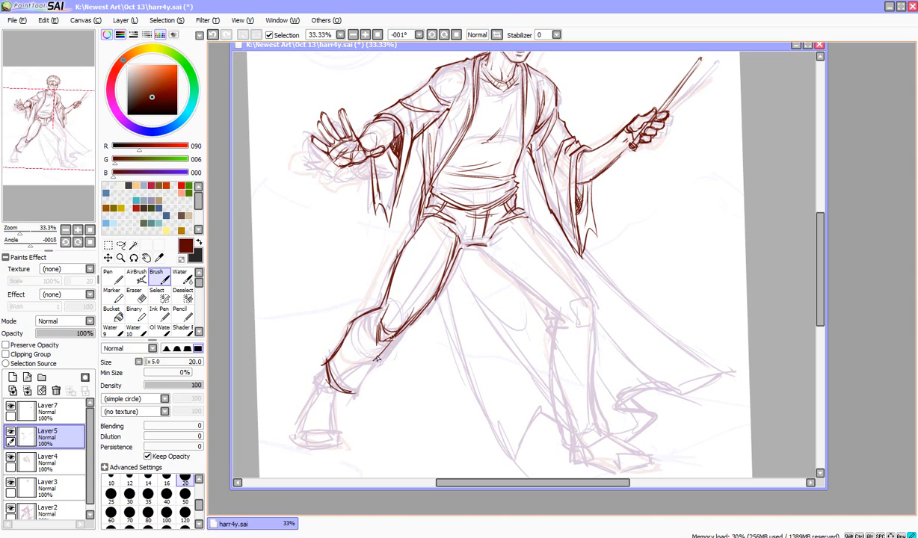
pyautogui.moveTo(395, 335); pyautogui.dragTo(376, 360)
pyautogui.moveTo(398, 333)
pyautogui.mouseDown()
pyautogui.moveTo(378, 360)
pyautogui.moveTo(339, 377)
pyautogui.moveTo(353, 393)
pyautogui.mouseUp()
pyautogui.moveTo(376, 360); pyautogui.dragTo(354, 391)
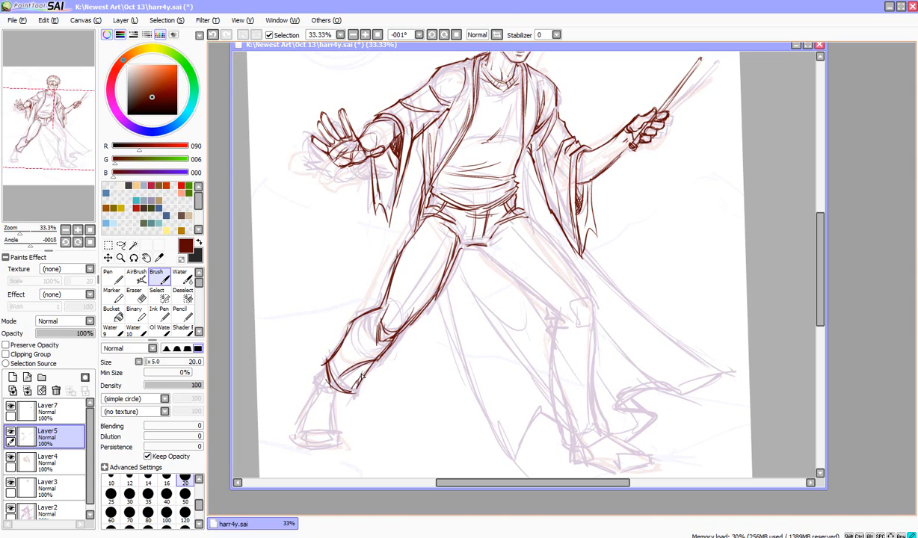
# Strengthen the inner thigh line and add the robe's hanging edge beside the waist on the wand side.
pyautogui.moveTo(463, 249); pyautogui.dragTo(440, 289)
pyautogui.moveTo(408, 214); pyautogui.dragTo(386, 245)
pyautogui.moveTo(398, 221); pyautogui.dragTo(381, 250)
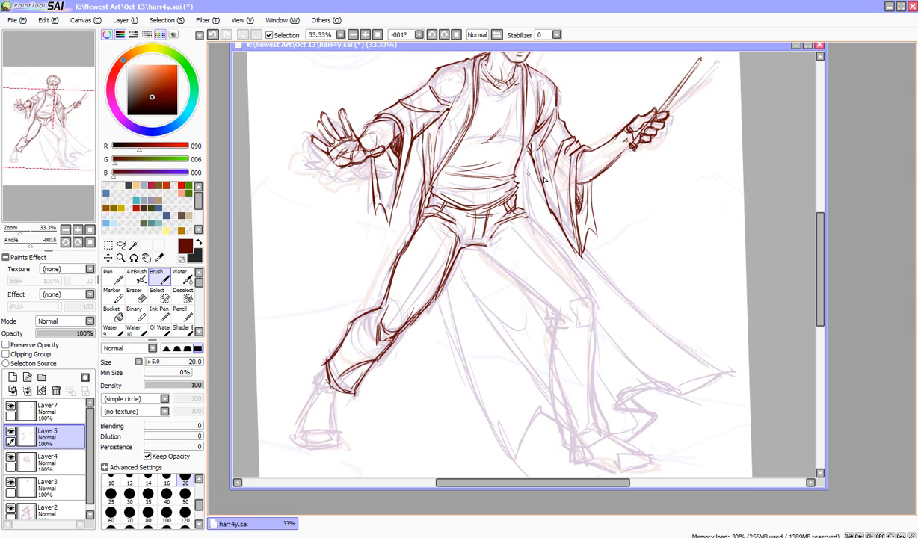
pyautogui.moveTo(528, 150); pyautogui.dragTo(527, 216)
pyautogui.moveTo(528, 152); pyautogui.dragTo(533, 219)
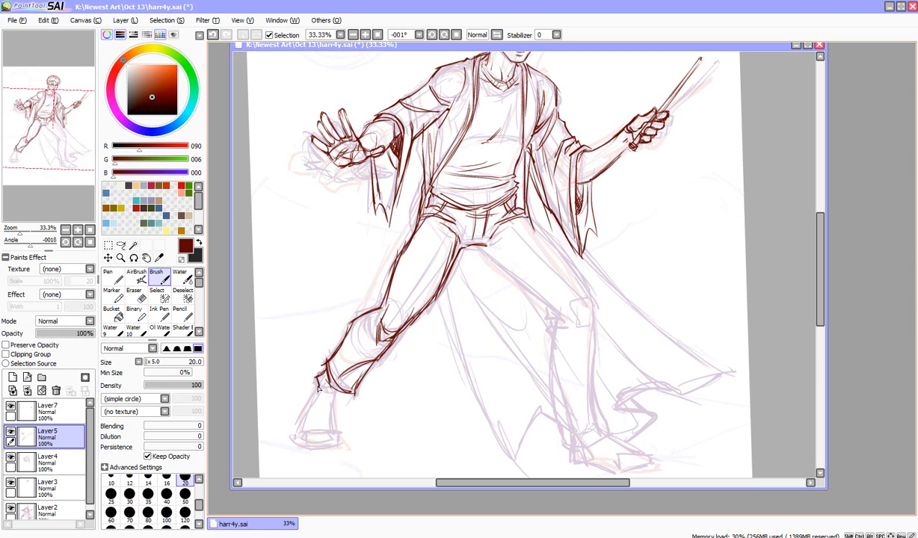
# Draw the shoe on the open-hand side with its tongue, laces, toe cap and sole, and darken the cuff above it.
pyautogui.moveTo(319, 383); pyautogui.dragTo(306, 415)
pyautogui.moveTo(324, 366); pyautogui.dragTo(319, 404)
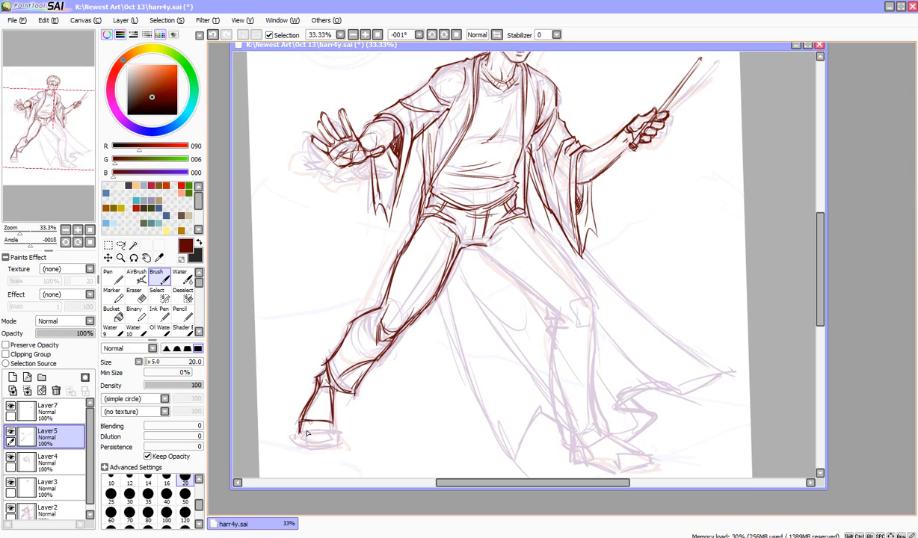
pyautogui.moveTo(322, 390); pyautogui.dragTo(317, 423)
pyautogui.moveTo(317, 374); pyautogui.dragTo(311, 410)
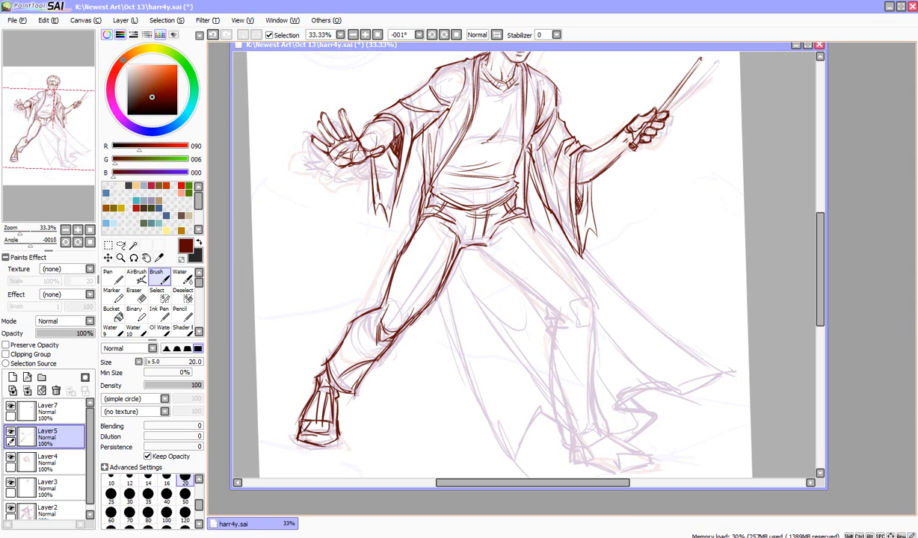
pyautogui.moveTo(305, 400); pyautogui.dragTo(328, 427)
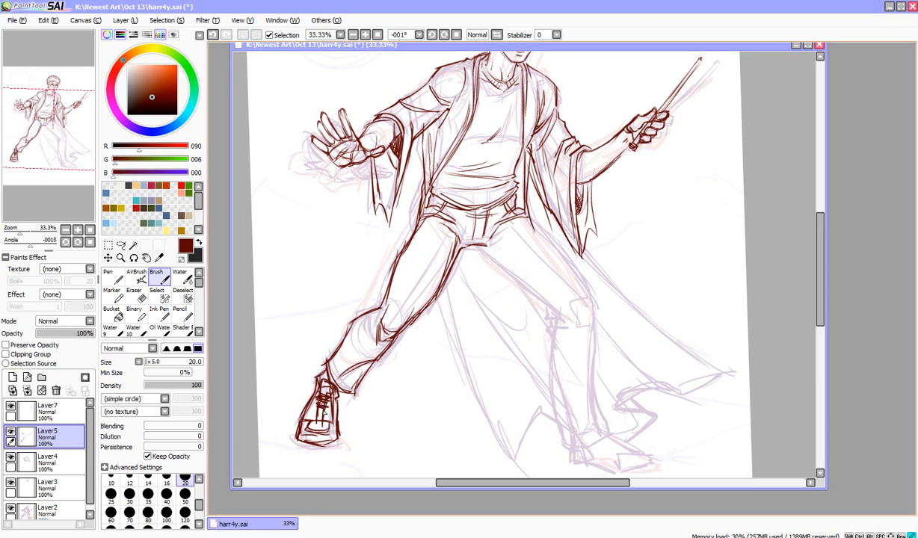
pyautogui.moveTo(318, 397); pyautogui.dragTo(315, 423)
pyautogui.moveTo(327, 399)
pyautogui.mouseDown()
pyautogui.moveTo(332, 448)
pyautogui.moveTo(343, 392)
pyautogui.moveTo(336, 406)
pyautogui.mouseUp()
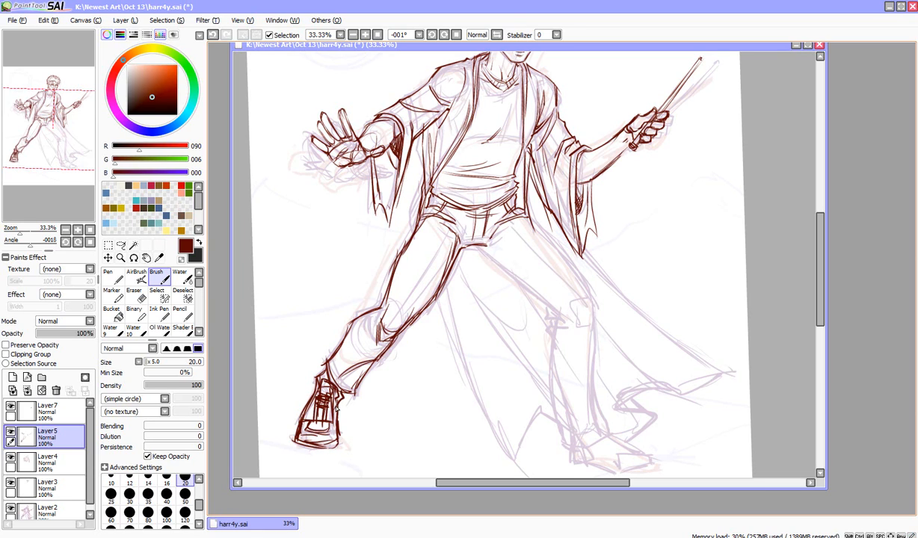
pyautogui.moveTo(323, 364)
pyautogui.mouseDown()
pyautogui.moveTo(318, 383)
pyautogui.moveTo(341, 389)
pyautogui.mouseUp()
# Draw the wand-side trouser leg with its inner thigh, knee folds, both lower leg edges and the cuff.
pyautogui.moveTo(463, 238); pyautogui.dragTo(552, 304)
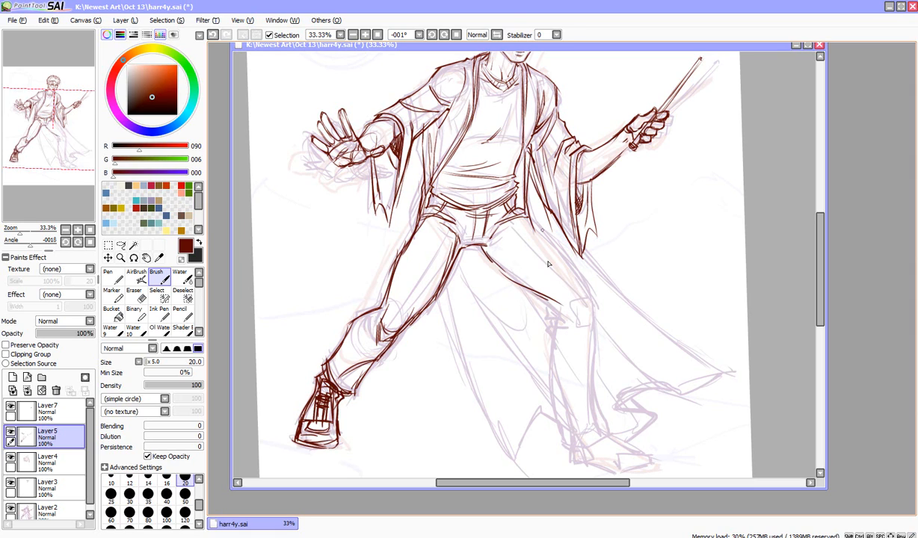
pyautogui.moveTo(522, 223)
pyautogui.mouseDown()
pyautogui.moveTo(545, 314)
pyautogui.moveTo(567, 320)
pyautogui.moveTo(552, 318)
pyautogui.moveTo(564, 320)
pyautogui.moveTo(551, 326)
pyautogui.moveTo(565, 335)
pyautogui.moveTo(557, 414)
pyautogui.moveTo(568, 432)
pyautogui.moveTo(607, 431)
pyautogui.mouseUp()
pyautogui.moveTo(587, 385); pyautogui.dragTo(608, 430)
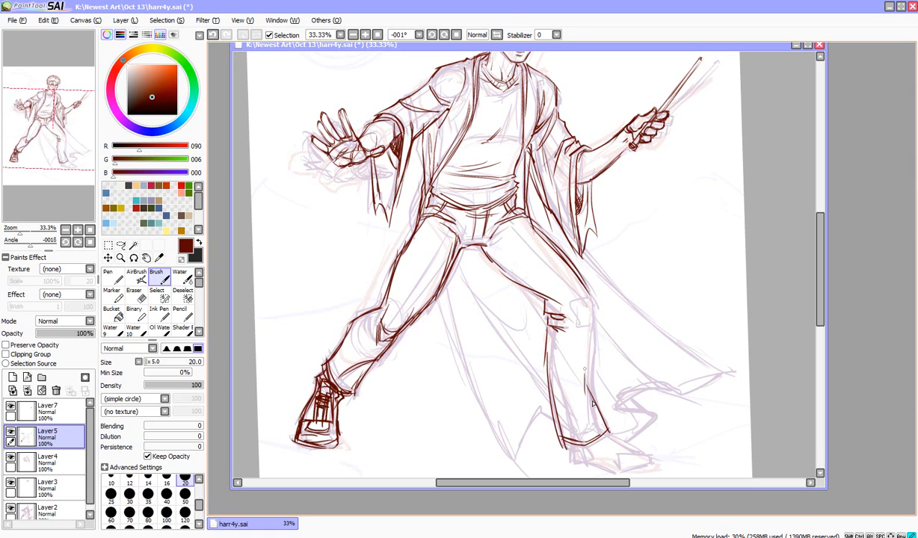
pyautogui.moveTo(584, 348); pyautogui.dragTo(579, 428)
pyautogui.moveTo(556, 329); pyautogui.dragTo(557, 373)
pyautogui.moveTo(593, 318); pyautogui.dragTo(589, 398)
pyautogui.moveTo(590, 340); pyautogui.dragTo(607, 428)
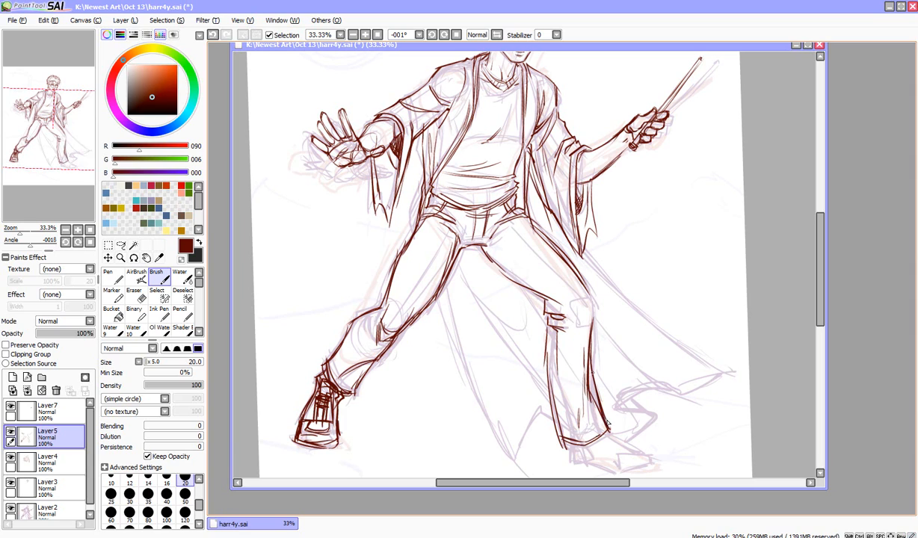
# Reinforce the wand-side leg's outer thigh line down to the knee, and darken its inner contour.
pyautogui.moveTo(595, 388); pyautogui.dragTo(598, 402)
pyautogui.moveTo(554, 267)
pyautogui.mouseDown()
pyautogui.moveTo(573, 296)
pyautogui.moveTo(567, 287)
pyautogui.mouseUp()
pyautogui.moveTo(565, 289); pyautogui.dragTo(573, 322)
pyautogui.moveTo(503, 207); pyautogui.dragTo(593, 299)
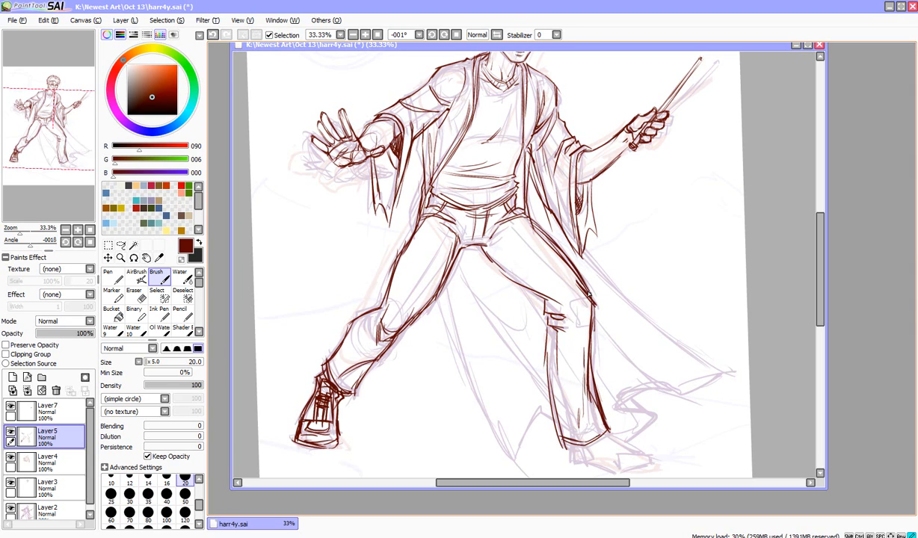
pyautogui.moveTo(483, 245)
pyautogui.mouseDown()
pyautogui.moveTo(516, 283)
pyautogui.moveTo(490, 246)
pyautogui.moveTo(553, 307)
pyautogui.moveTo(552, 452)
pyautogui.mouseUp()
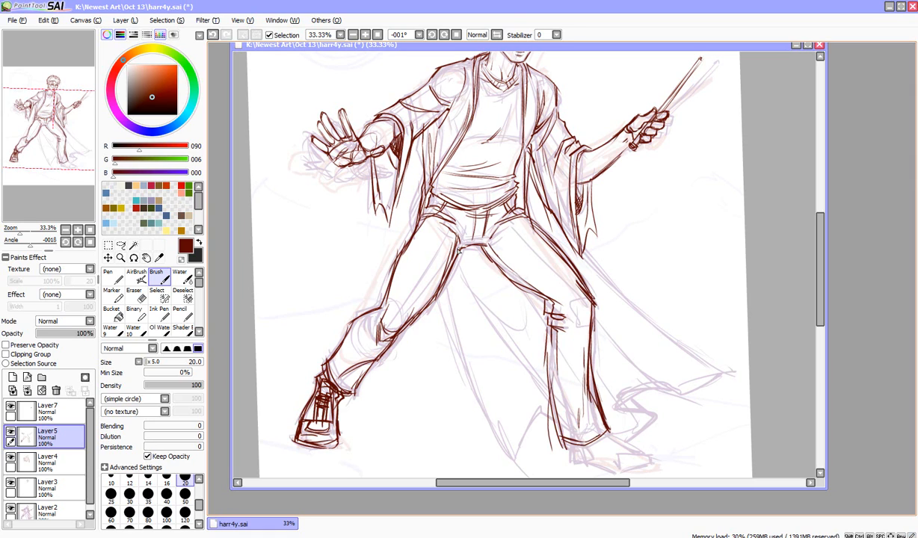
# Thicken the thigh and shin contours of the leg on the open-hand side.
pyautogui.moveTo(459, 250); pyautogui.dragTo(449, 268)
pyautogui.moveTo(380, 310)
pyautogui.mouseDown()
pyautogui.moveTo(337, 344)
pyautogui.moveTo(352, 327)
pyautogui.moveTo(325, 370)
pyautogui.mouseUp()
pyautogui.moveTo(415, 248); pyautogui.dragTo(383, 303)
# Draw the robe's curved fold and long inner edge between the legs, running from the crotch to the wand-side shin.
pyautogui.moveTo(451, 273); pyautogui.dragTo(526, 328)
pyautogui.moveTo(460, 263); pyautogui.dragTo(514, 368)
pyautogui.moveTo(467, 300); pyautogui.dragTo(531, 384)
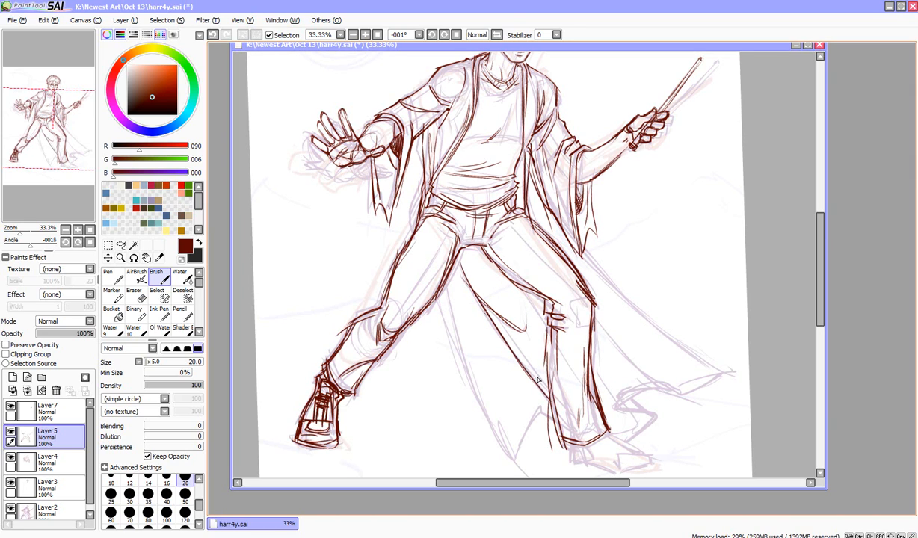
pyautogui.moveTo(467, 284); pyautogui.dragTo(549, 398)
# Draw the robe's outer edge from the inner thigh down to a pointed hem between the legs.
pyautogui.moveTo(427, 268); pyautogui.dragTo(480, 415)
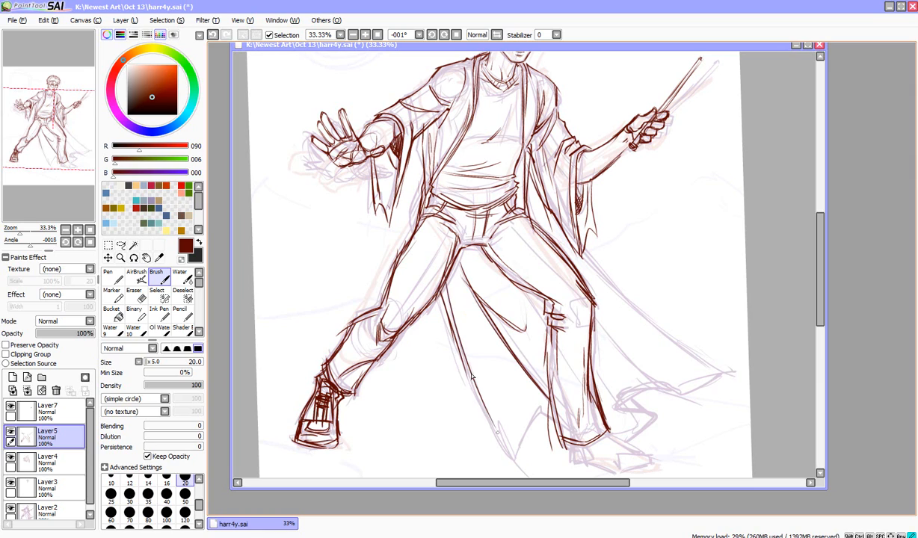
pyautogui.moveTo(446, 337); pyautogui.dragTo(503, 452)
pyautogui.moveTo(454, 366); pyautogui.dragTo(498, 445)
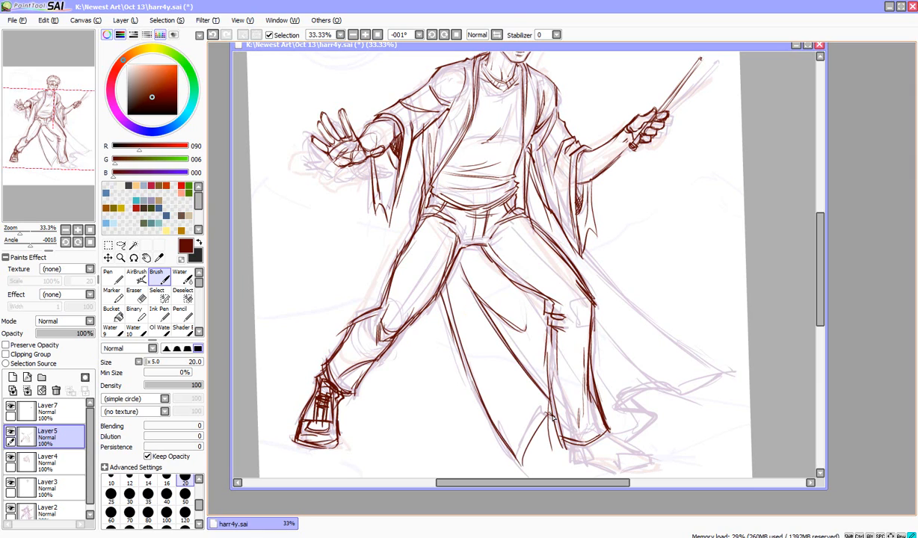
# Finish the pointed hem between the legs and draw the robe's long trailing edge from the wand-side hip to its far tip.
pyautogui.moveTo(545, 411); pyautogui.dragTo(518, 460)
pyautogui.moveTo(533, 182)
pyautogui.mouseDown()
pyautogui.moveTo(523, 216)
pyautogui.moveTo(576, 271)
pyautogui.moveTo(637, 316)
pyautogui.moveTo(719, 352)
pyautogui.mouseUp()
pyautogui.scroll(-2, 783, 282)
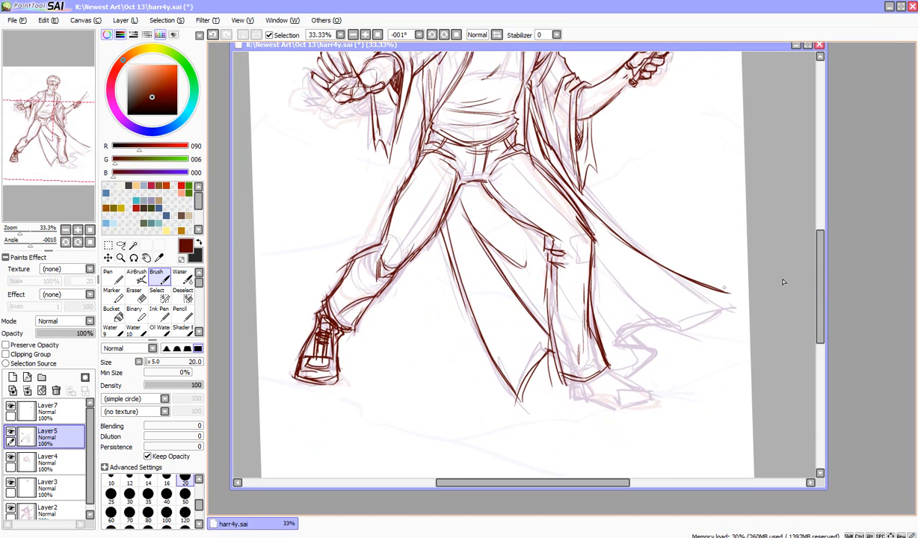
# Draw the trailing robe's wavy hem with its folded underside, and the inner fold lines running back to the wand-side knee.
pyautogui.moveTo(737, 300)
pyautogui.mouseDown()
pyautogui.moveTo(691, 333)
pyautogui.moveTo(658, 332)
pyautogui.moveTo(618, 349)
pyautogui.moveTo(644, 333)
pyautogui.moveTo(641, 353)
pyautogui.moveTo(622, 351)
pyautogui.moveTo(668, 347)
pyautogui.moveTo(626, 381)
pyautogui.moveTo(621, 379)
pyautogui.mouseUp()
pyautogui.moveTo(533, 335)
pyautogui.mouseDown()
pyautogui.moveTo(502, 378)
pyautogui.moveTo(532, 337)
pyautogui.mouseUp()
pyautogui.moveTo(591, 323)
pyautogui.mouseDown()
pyautogui.moveTo(566, 298)
pyautogui.moveTo(597, 270)
pyautogui.moveTo(656, 312)
pyautogui.mouseUp()
pyautogui.moveTo(601, 263); pyautogui.dragTo(663, 317)
pyautogui.moveTo(595, 244); pyautogui.dragTo(651, 312)
pyautogui.moveTo(597, 261)
pyautogui.mouseDown()
pyautogui.moveTo(673, 325)
pyautogui.moveTo(611, 332)
pyautogui.moveTo(632, 337)
pyautogui.mouseUp()
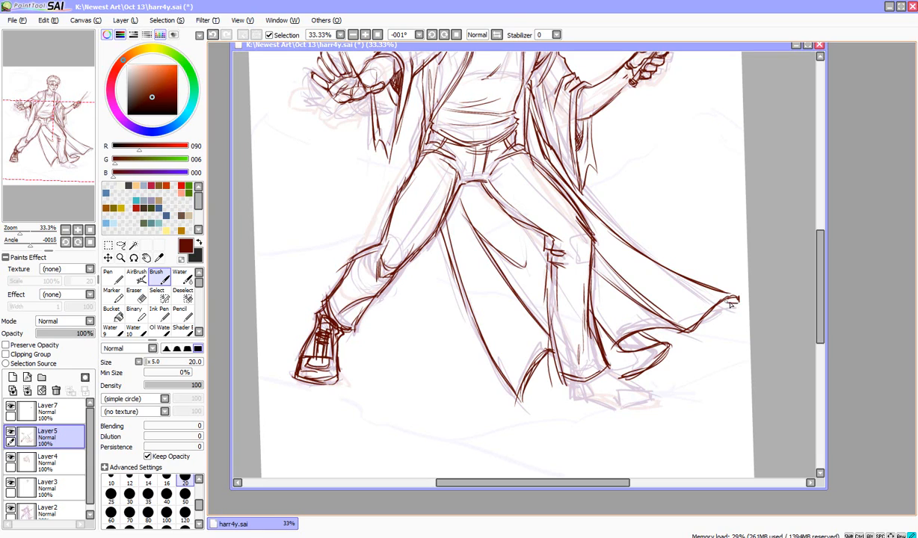
# Reinforce the trailing robe's tip and upper edge, and thicken the robe lines between the legs.
pyautogui.moveTo(698, 299); pyautogui.dragTo(739, 301)
pyautogui.moveTo(581, 196); pyautogui.dragTo(619, 238)
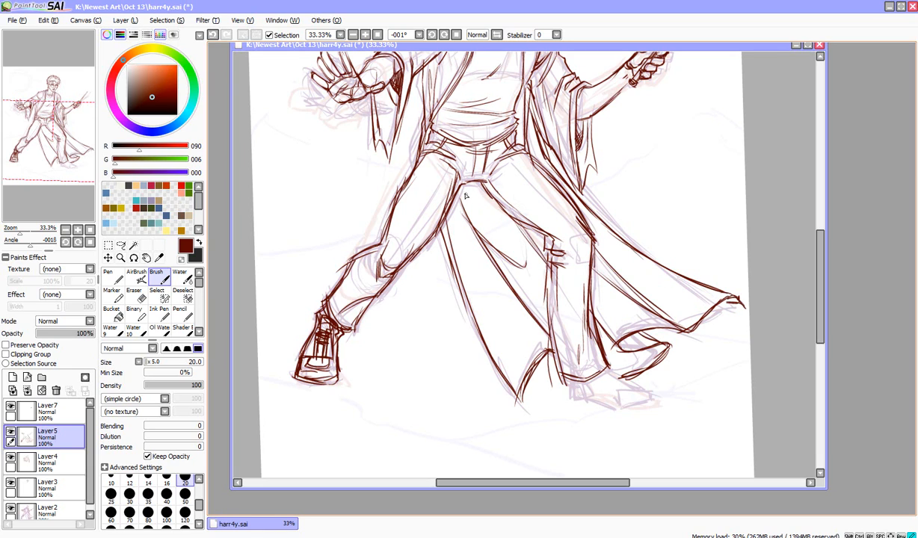
pyautogui.moveTo(465, 195); pyautogui.dragTo(503, 225)
pyautogui.moveTo(424, 210); pyautogui.dragTo(495, 359)
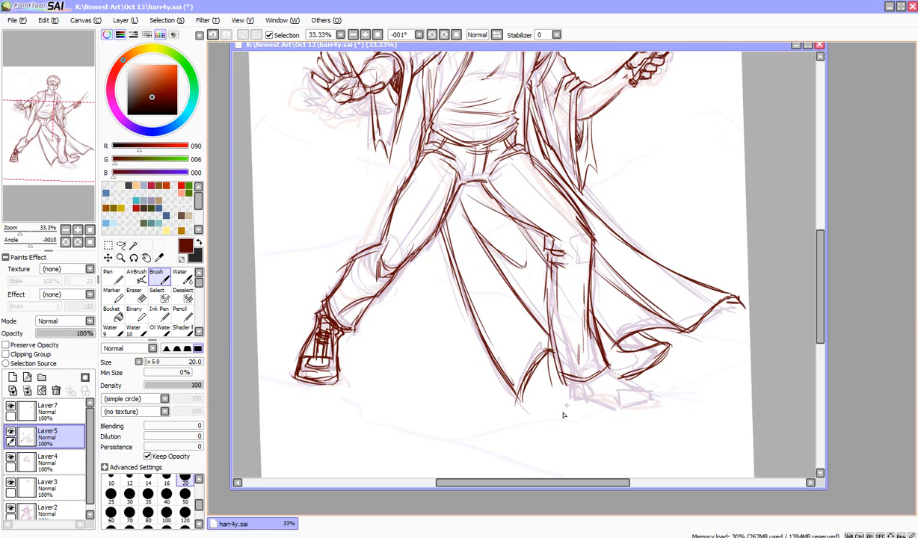
# Draw the wand-side shoe with its laces, toe cap and sole, and reinforce the sole of the other shoe.
pyautogui.moveTo(564, 415); pyautogui.dragTo(566, 397)
pyautogui.moveTo(544, 363)
pyautogui.mouseDown()
pyautogui.moveTo(557, 384)
pyautogui.moveTo(548, 386)
pyautogui.moveTo(606, 401)
pyautogui.mouseUp()
pyautogui.moveTo(591, 359)
pyautogui.mouseDown()
pyautogui.moveTo(639, 397)
pyautogui.moveTo(617, 397)
pyautogui.moveTo(642, 395)
pyautogui.moveTo(647, 407)
pyautogui.moveTo(616, 392)
pyautogui.moveTo(615, 409)
pyautogui.moveTo(649, 409)
pyautogui.mouseUp()
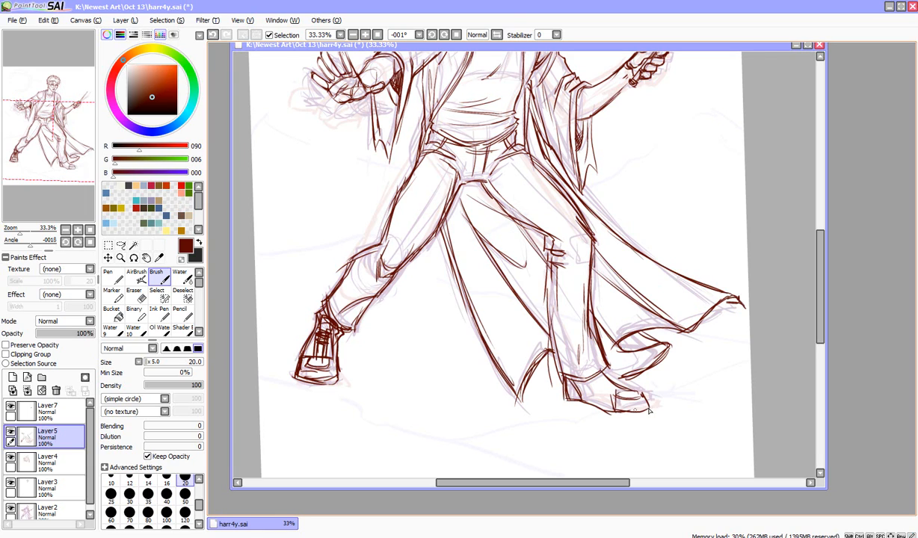
pyautogui.moveTo(566, 406); pyautogui.dragTo(623, 402)
pyautogui.moveTo(557, 386)
pyautogui.mouseDown()
pyautogui.moveTo(566, 366)
pyautogui.moveTo(589, 393)
pyautogui.moveTo(566, 372)
pyautogui.moveTo(588, 361)
pyautogui.moveTo(600, 368)
pyautogui.moveTo(576, 360)
pyautogui.moveTo(626, 375)
pyautogui.mouseUp()
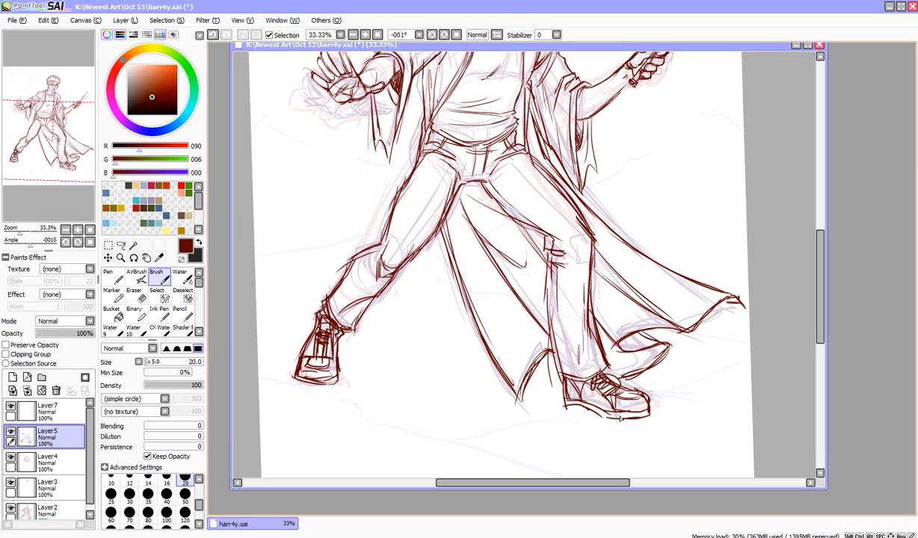
pyautogui.moveTo(576, 399); pyautogui.dragTo(628, 396)
pyautogui.moveTo(577, 401)
pyautogui.mouseDown()
pyautogui.moveTo(584, 395)
pyautogui.moveTo(560, 388)
pyautogui.moveTo(615, 417)
pyautogui.moveTo(649, 408)
pyautogui.mouseUp()
pyautogui.moveTo(300, 353)
pyautogui.mouseDown()
pyautogui.moveTo(295, 378)
pyautogui.moveTo(341, 380)
pyautogui.mouseUp()
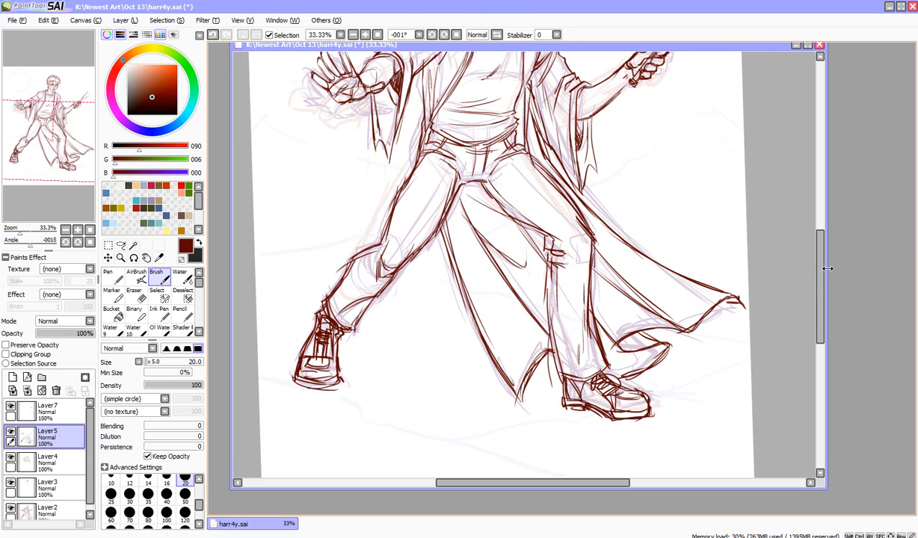
# Touch up the robe's sleeves and front opening edge, and add a band around the wand-side wrist.
pyautogui.scroll(3, 793, 260)
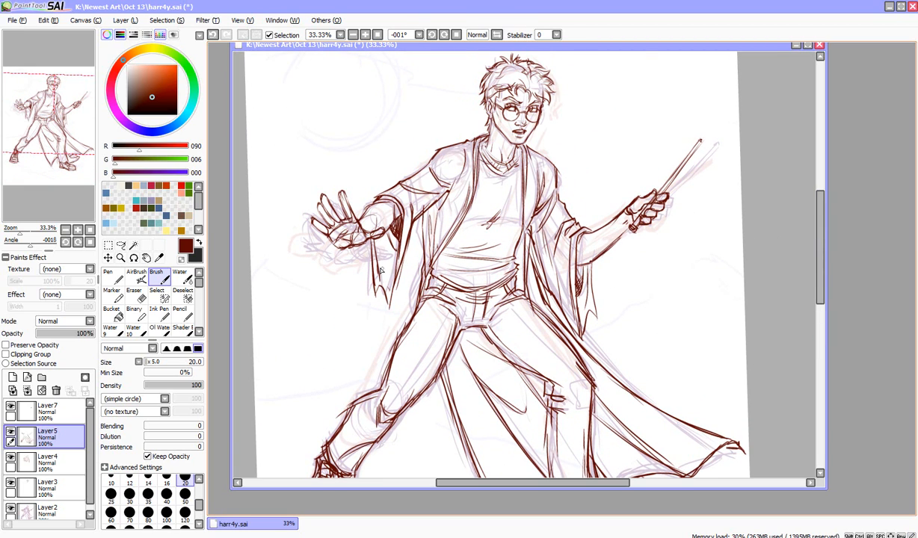
pyautogui.moveTo(379, 237); pyautogui.dragTo(395, 278)
pyautogui.moveTo(394, 190); pyautogui.dragTo(371, 199)
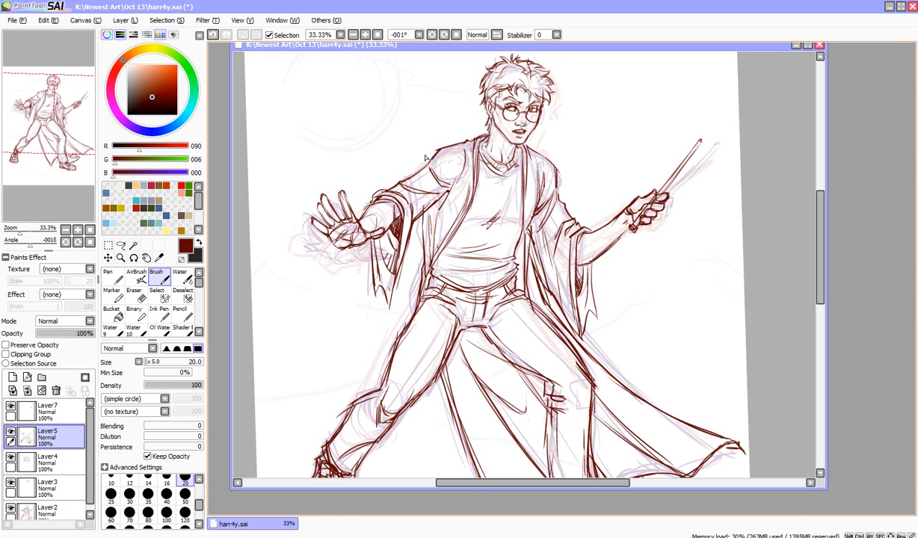
pyautogui.moveTo(521, 146); pyautogui.dragTo(535, 192)
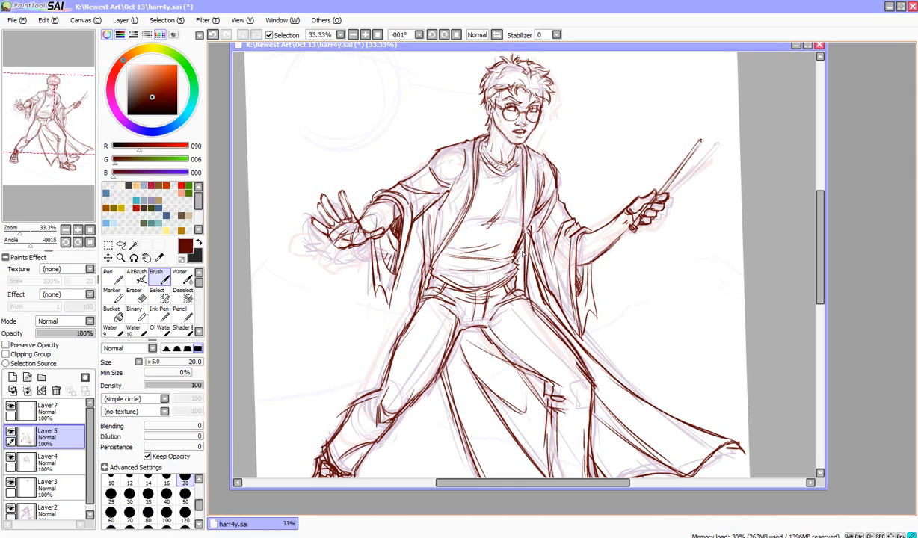
pyautogui.moveTo(579, 266); pyautogui.dragTo(590, 264)
pyautogui.moveTo(616, 217); pyautogui.dragTo(626, 234)
pyautogui.moveTo(503, 142); pyautogui.dragTo(488, 158)
# Draw small sparks and fragments scattered around the wand tip.
pyautogui.moveTo(700, 104); pyautogui.dragTo(685, 133)
pyautogui.moveTo(707, 155); pyautogui.dragTo(707, 156)
pyautogui.click(696, 169)
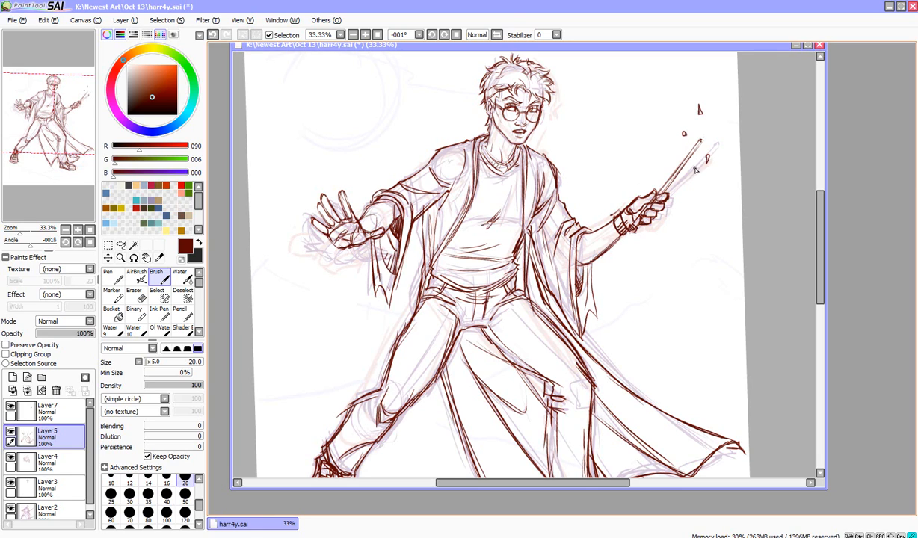
pyautogui.click(733, 155)
pyautogui.moveTo(672, 116); pyautogui.dragTo(675, 118)
pyautogui.moveTo(676, 124); pyautogui.dragTo(659, 157)
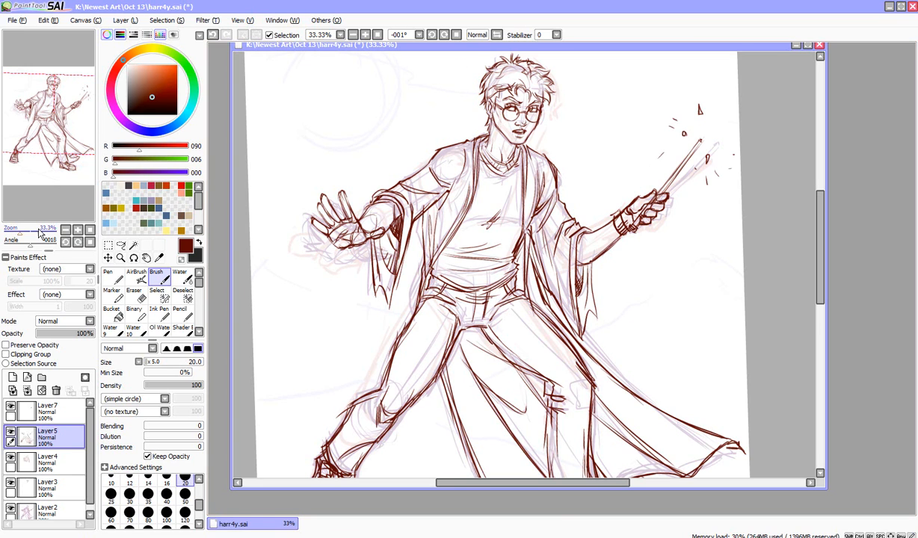
# Raise the opacity of Layer2 to 71% and add a new layer directly above it for the background.
pyautogui.moveTo(21, 232); pyautogui.dragTo(15, 231)
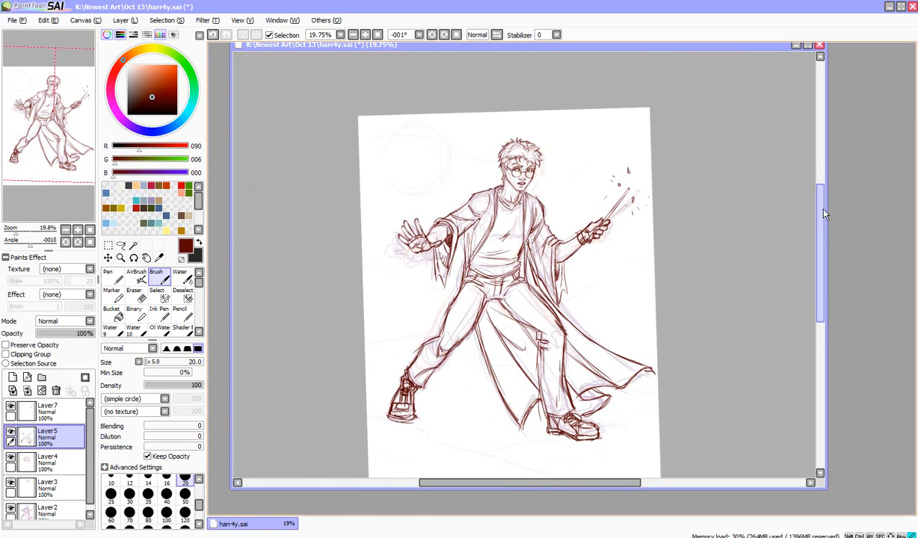
pyautogui.scroll(-3, 790, 224)
pyautogui.click(48, 510)
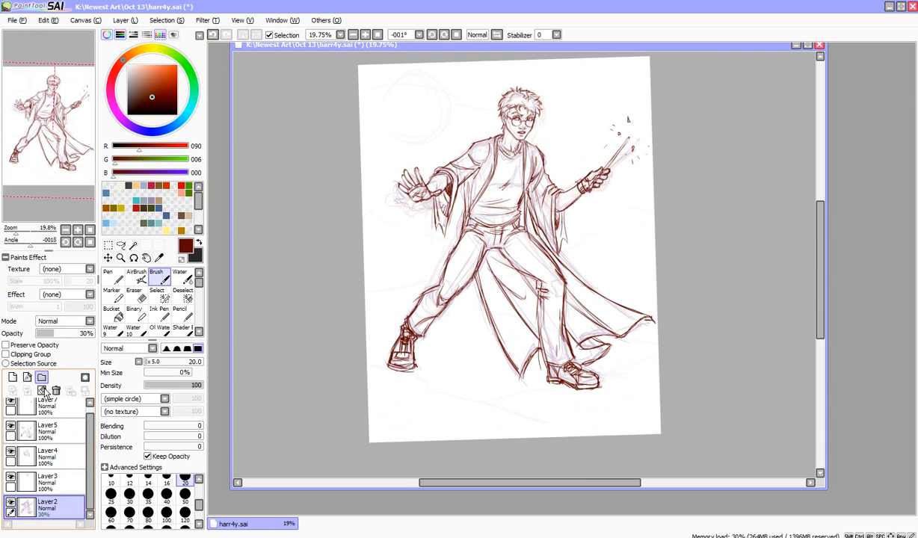
pyautogui.moveTo(45, 334)
pyautogui.mouseDown()
pyautogui.moveTo(72, 333)
pyautogui.moveTo(81, 344)
pyautogui.mouseUp()
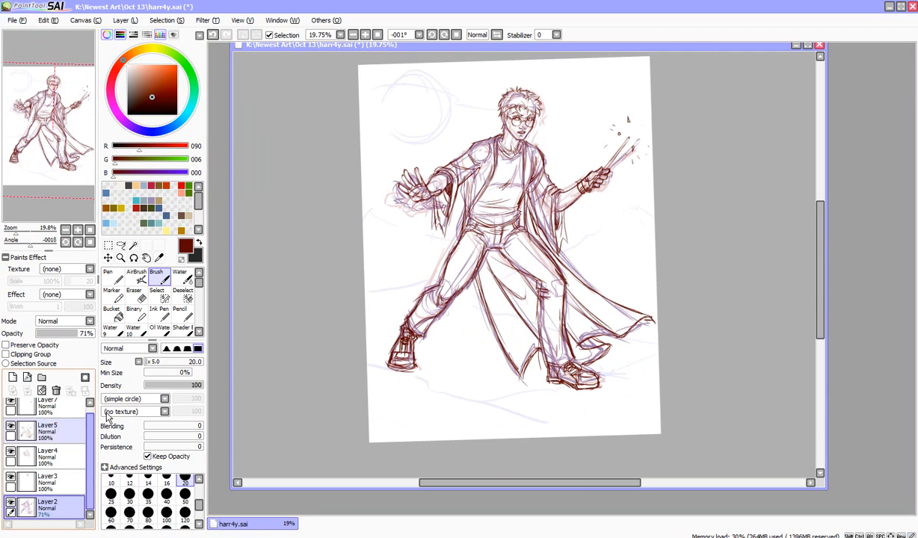
pyautogui.click(13, 377)
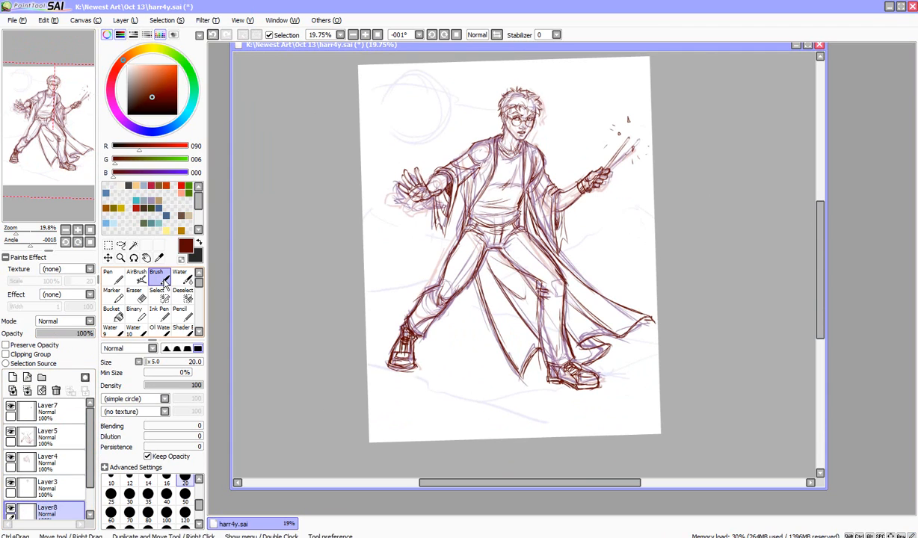
# Draw grass around the open-hand-side shoe and behind that leg, and mountain ridges on both sides of the figure.
pyautogui.moveTo(367, 354)
pyautogui.mouseDown()
pyautogui.moveTo(381, 326)
pyautogui.moveTo(449, 363)
pyautogui.mouseUp()
pyautogui.moveTo(443, 366); pyautogui.dragTo(484, 376)
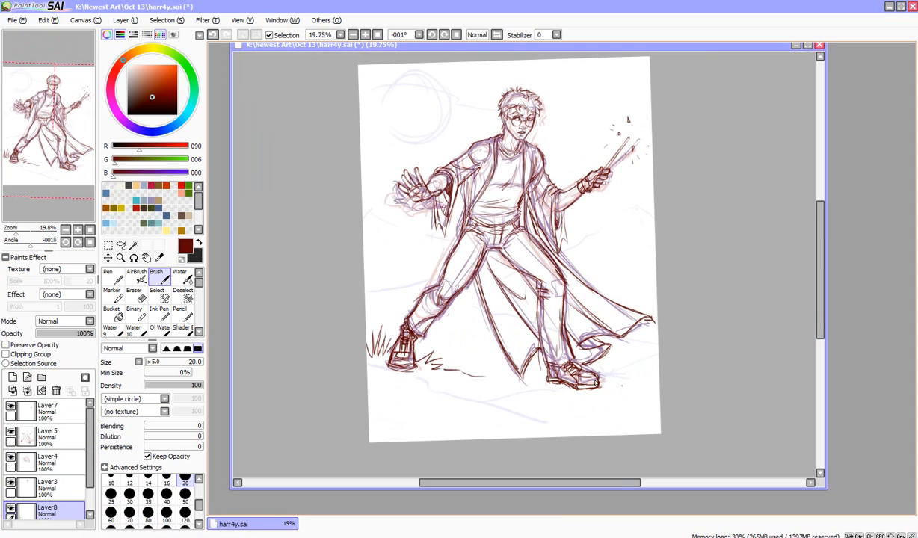
pyautogui.moveTo(363, 222)
pyautogui.mouseDown()
pyautogui.moveTo(395, 218)
pyautogui.moveTo(432, 236)
pyautogui.mouseUp()
pyautogui.moveTo(633, 209)
pyautogui.mouseDown()
pyautogui.moveTo(575, 218)
pyautogui.moveTo(532, 239)
pyautogui.mouseUp()
pyautogui.moveTo(365, 293); pyautogui.dragTo(374, 283)
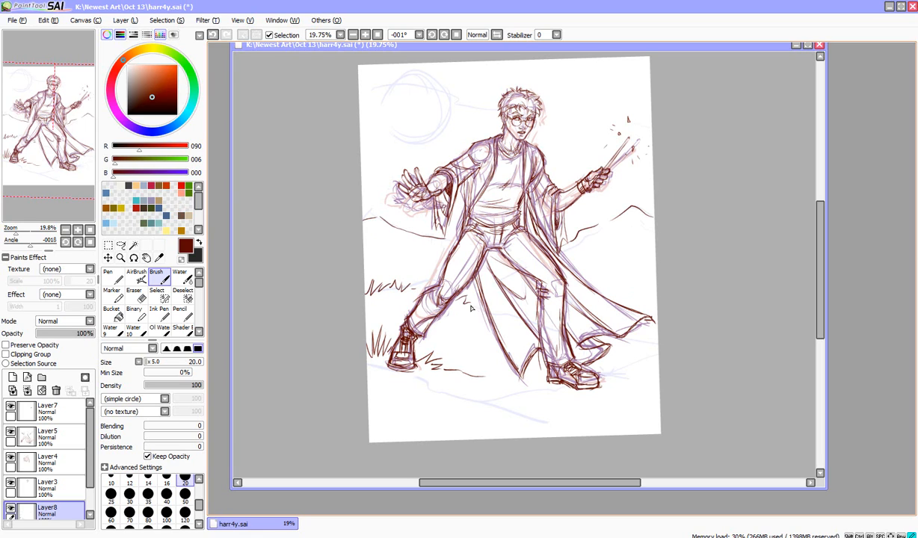
# Draw foreground ground contours with grass tufts, and a hill slope behind the trailing robe.
pyautogui.moveTo(659, 362)
pyautogui.mouseDown()
pyautogui.moveTo(602, 376)
pyautogui.moveTo(463, 373)
pyautogui.mouseUp()
pyautogui.moveTo(371, 383); pyautogui.dragTo(589, 435)
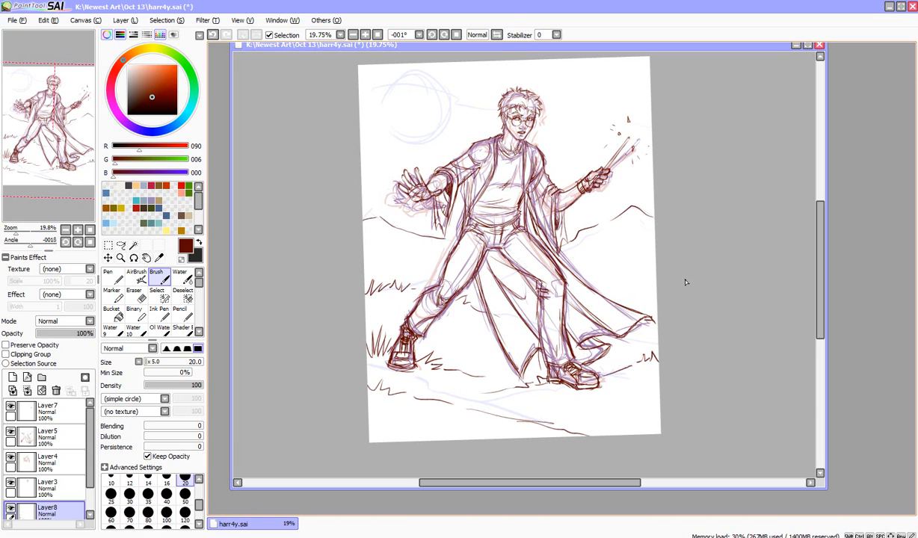
pyautogui.moveTo(657, 275); pyautogui.dragTo(596, 295)
# Draw the moon's circle in the sky and long sweeping background lines behind the figure.
pyautogui.moveTo(419, 95)
pyautogui.mouseDown()
pyautogui.moveTo(408, 116)
pyautogui.moveTo(389, 82)
pyautogui.moveTo(418, 89)
pyautogui.moveTo(427, 106)
pyautogui.moveTo(414, 74)
pyautogui.moveTo(422, 114)
pyautogui.mouseUp()
pyautogui.moveTo(362, 73); pyautogui.dragTo(504, 87)
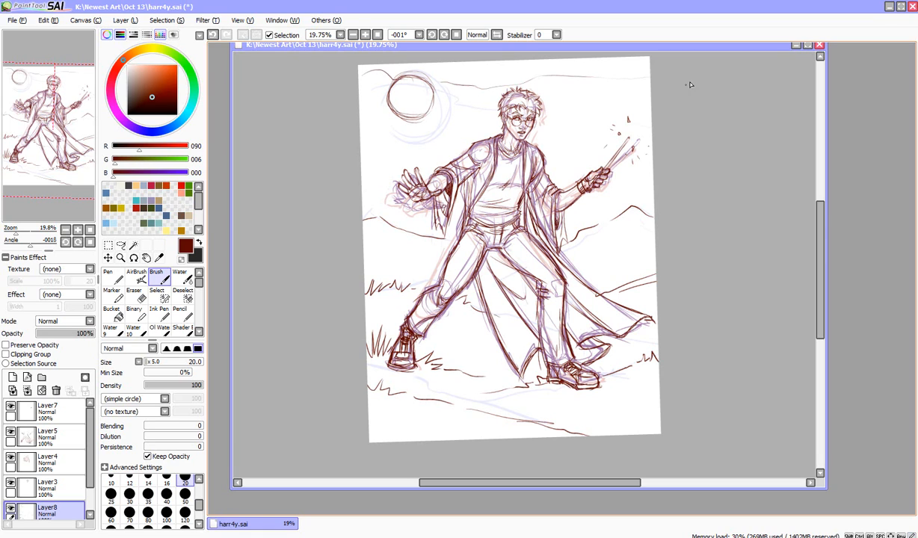
pyautogui.moveTo(652, 81); pyautogui.dragTo(523, 132)
pyautogui.moveTo(457, 139); pyautogui.dragTo(347, 161)
pyautogui.moveTo(653, 165)
pyautogui.mouseDown()
pyautogui.moveTo(609, 180)
pyautogui.moveTo(574, 208)
pyautogui.mouseUp()
# Add small oval craters and surface marks inside the moon.
pyautogui.moveTo(387, 104); pyautogui.dragTo(409, 116)
pyautogui.moveTo(399, 97)
pyautogui.mouseDown()
pyautogui.moveTo(399, 87)
pyautogui.moveTo(399, 104)
pyautogui.moveTo(385, 103)
pyautogui.mouseUp()
pyautogui.moveTo(398, 108); pyautogui.dragTo(393, 114)
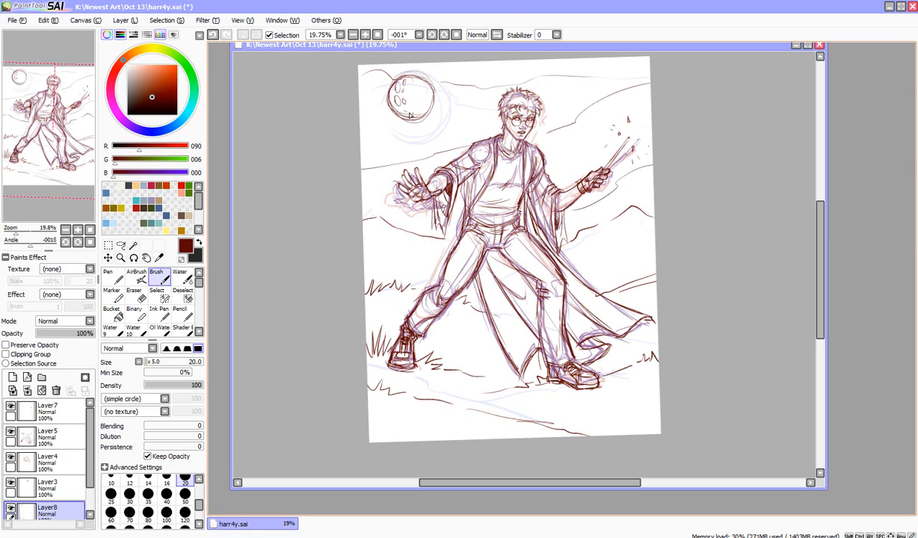
# Hide the rough sketch on Layer2 and check the clean linework in a horizontally mirrored view.
pyautogui.scroll(-2, 41, 449)
pyautogui.click(10, 502)
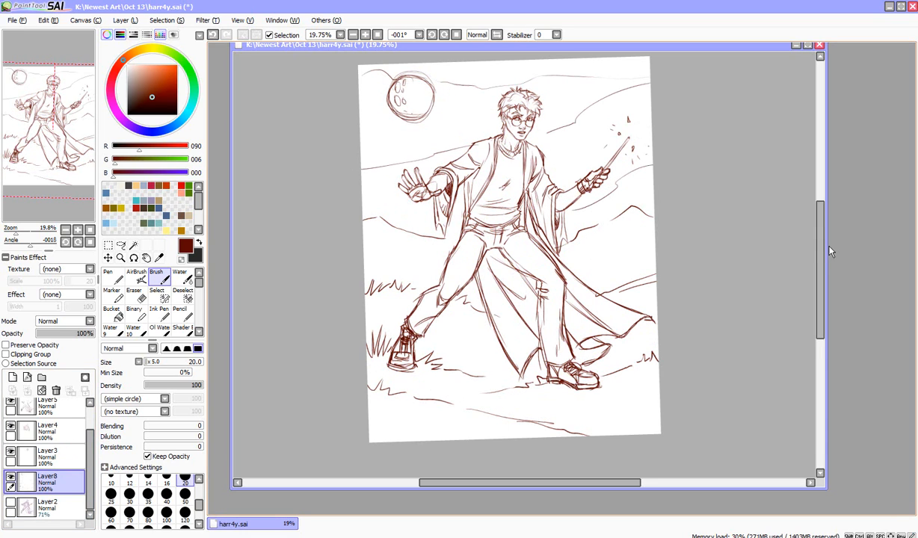
pyautogui.scroll(1, 796, 236)
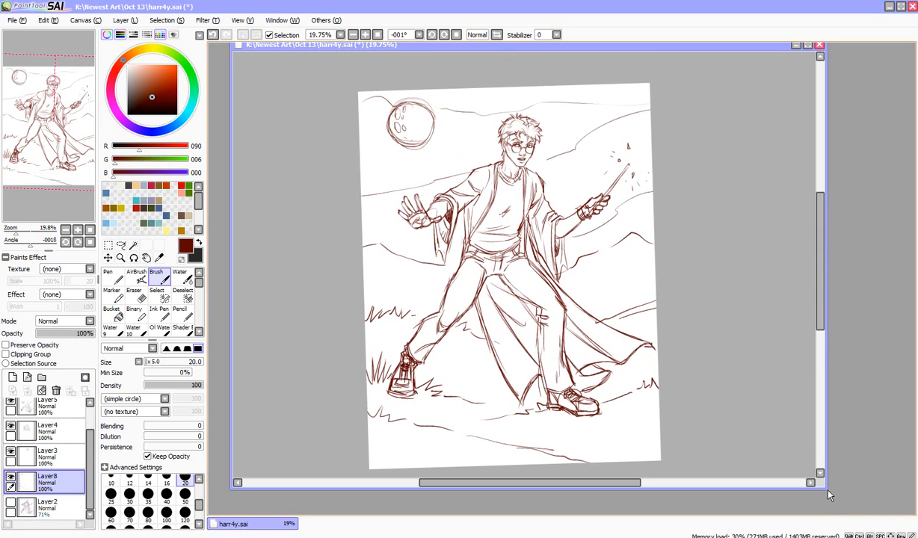
pyautogui.moveTo(832, 492); pyautogui.dragTo(880, 499)
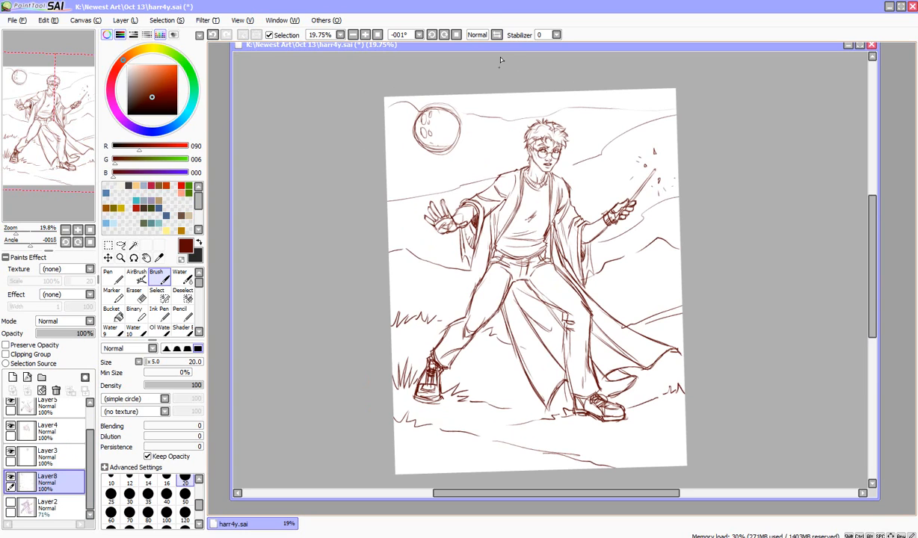
pyautogui.click(497, 36)
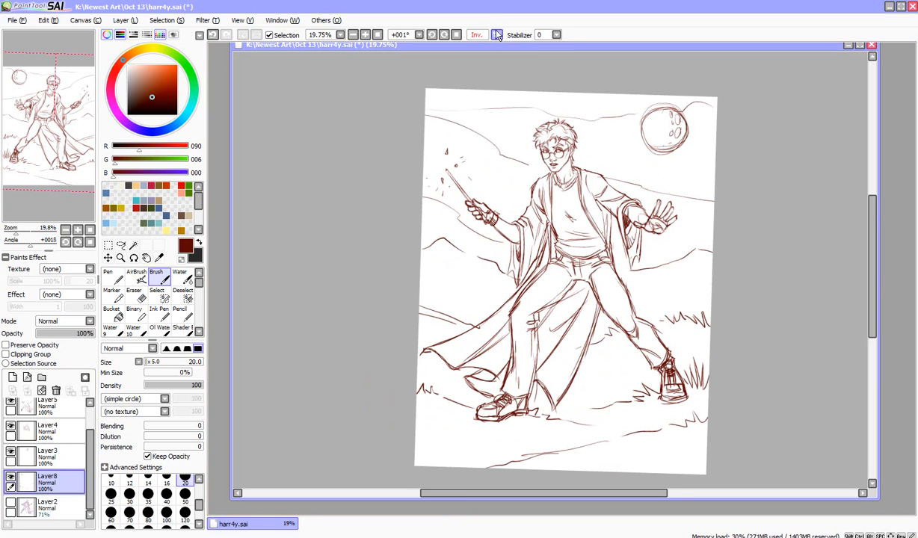
pyautogui.click(496, 35)
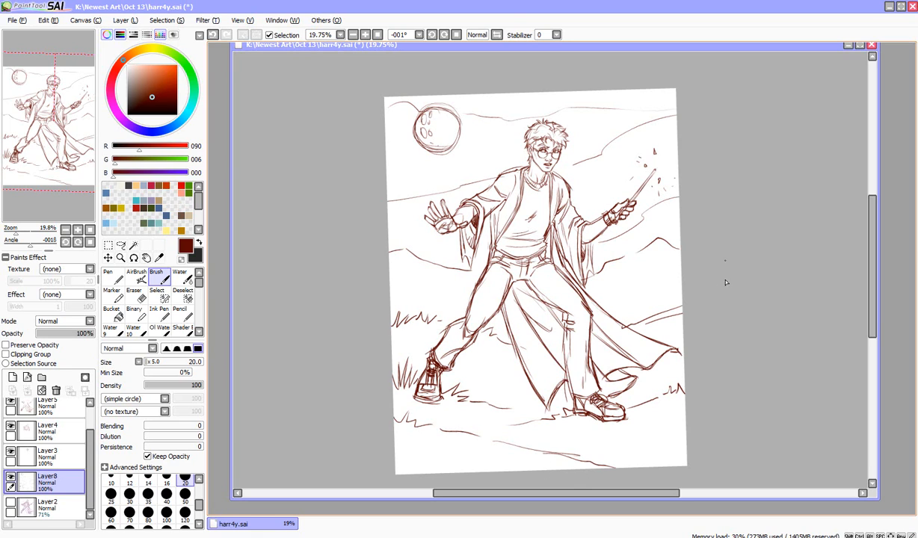
# Draw a faint ground line between the feet on Layer8 and switch to the Eraser.
pyautogui.moveTo(460, 373)
pyautogui.mouseDown()
pyautogui.moveTo(523, 375)
pyautogui.moveTo(392, 369)
pyautogui.moveTo(508, 370)
pyautogui.mouseUp()
pyautogui.press('e')
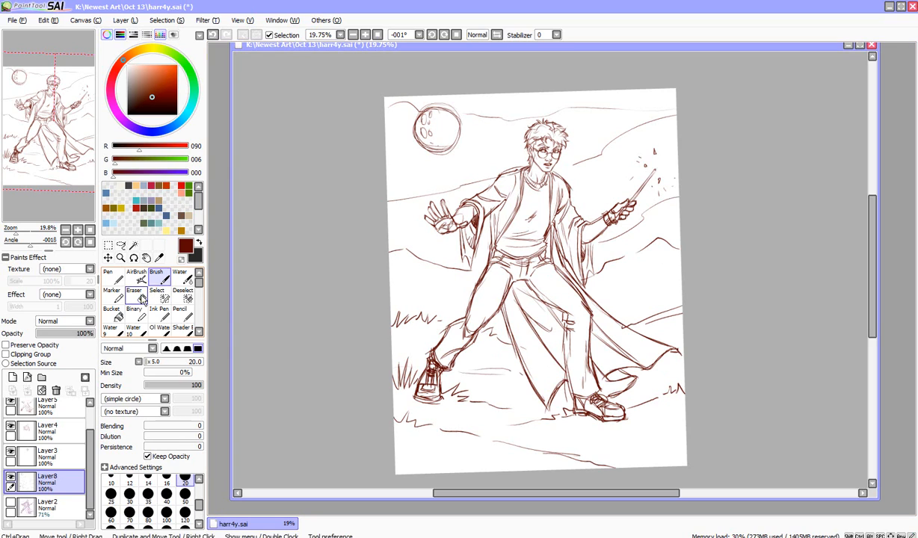